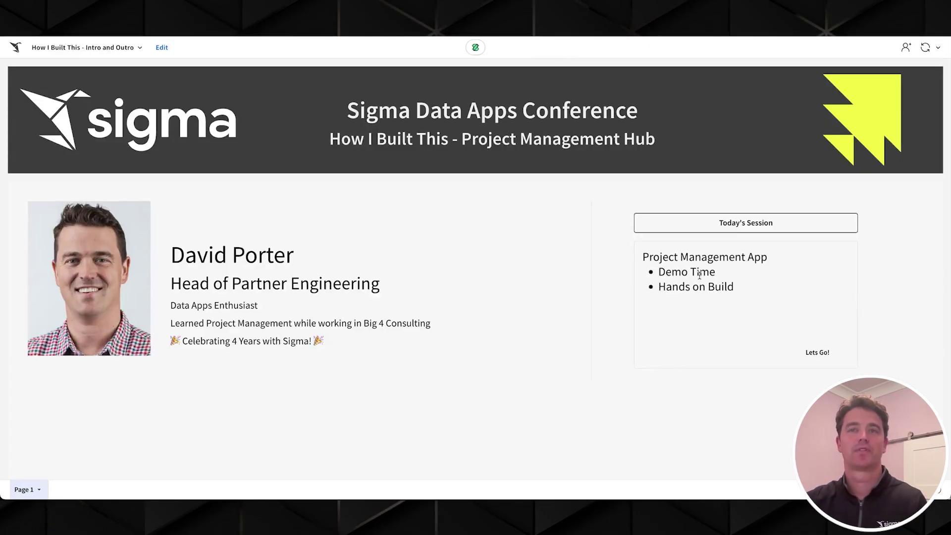
Advance past the speaker introduction and open the Demo Time workbook.
click(818, 353)
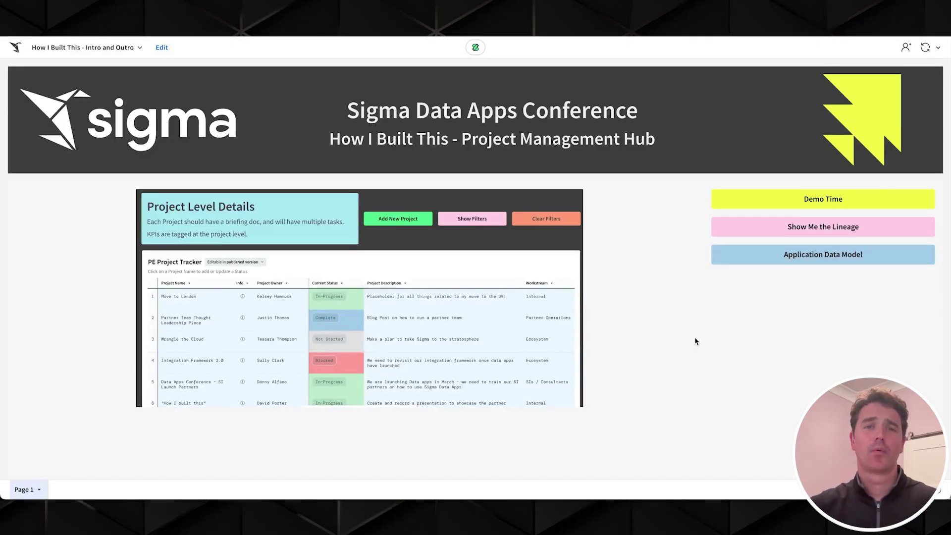
click(800, 202)
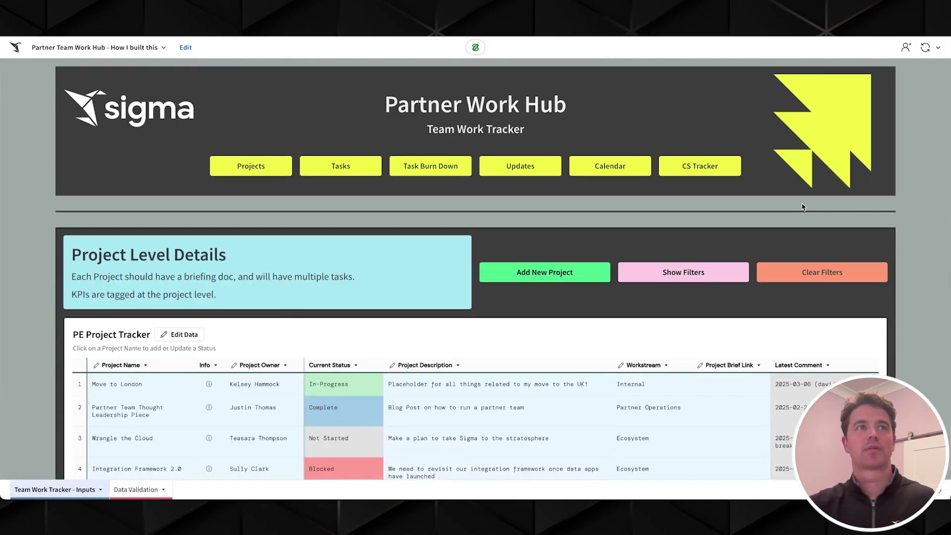
Look over the Project Level Details and Task Level Details sections of the Partner Work Hub.
scroll(803, 207, down, 15)
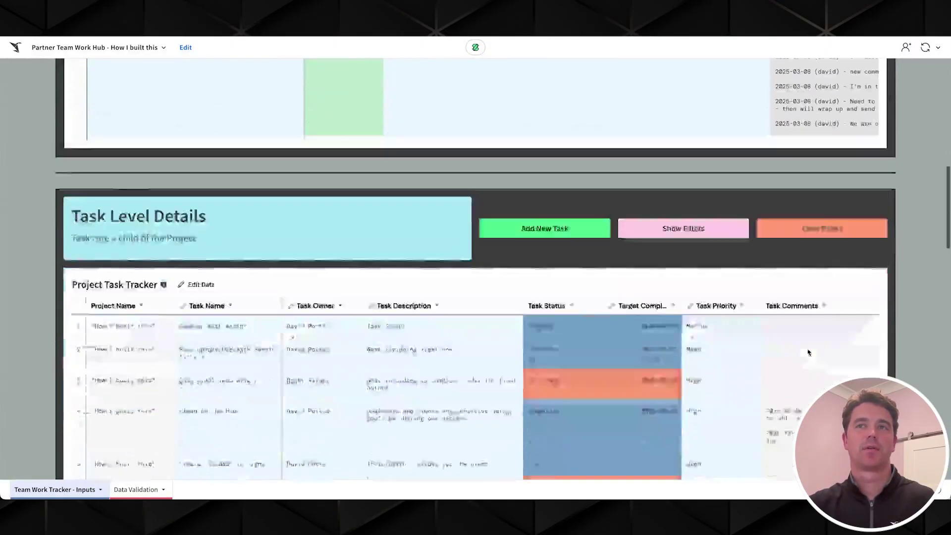
scroll(852, 323, up, 4)
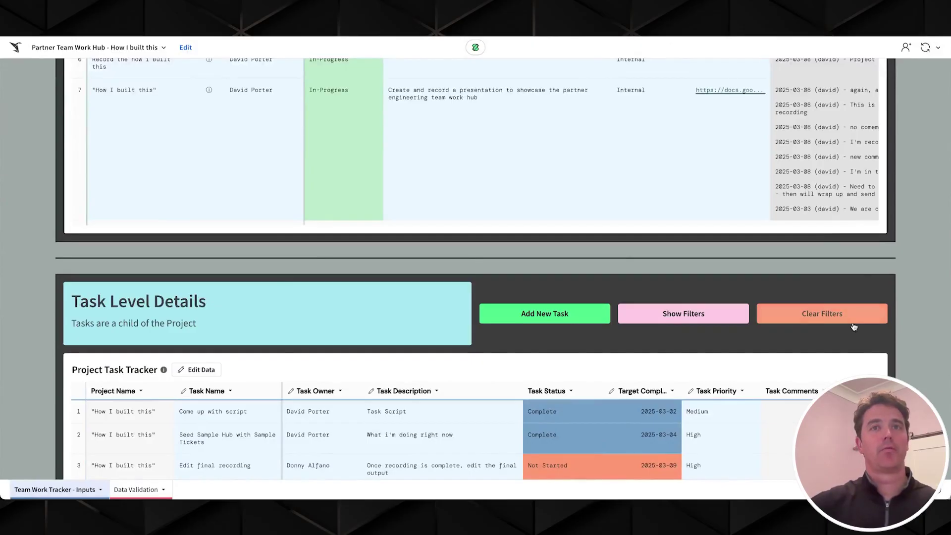
scroll(853, 326, up, 4)
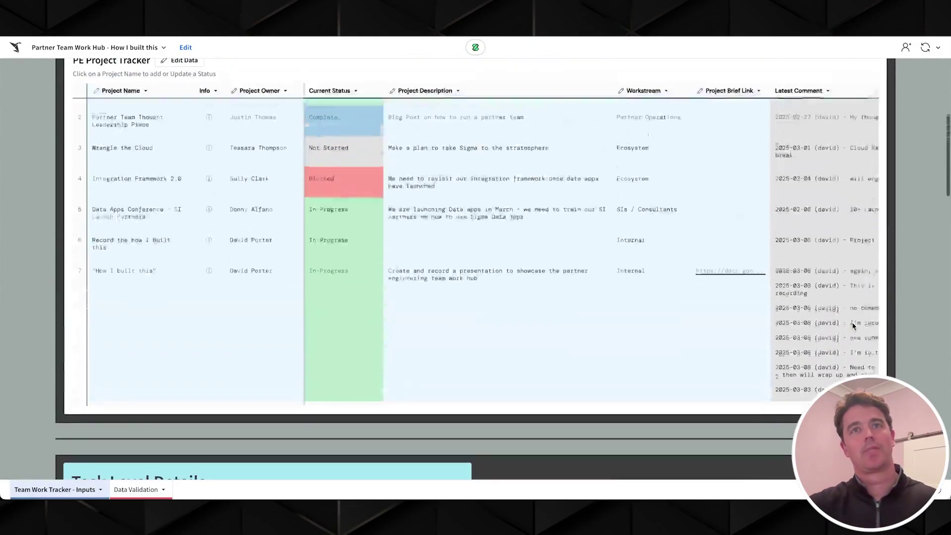
scroll(853, 326, up, 4)
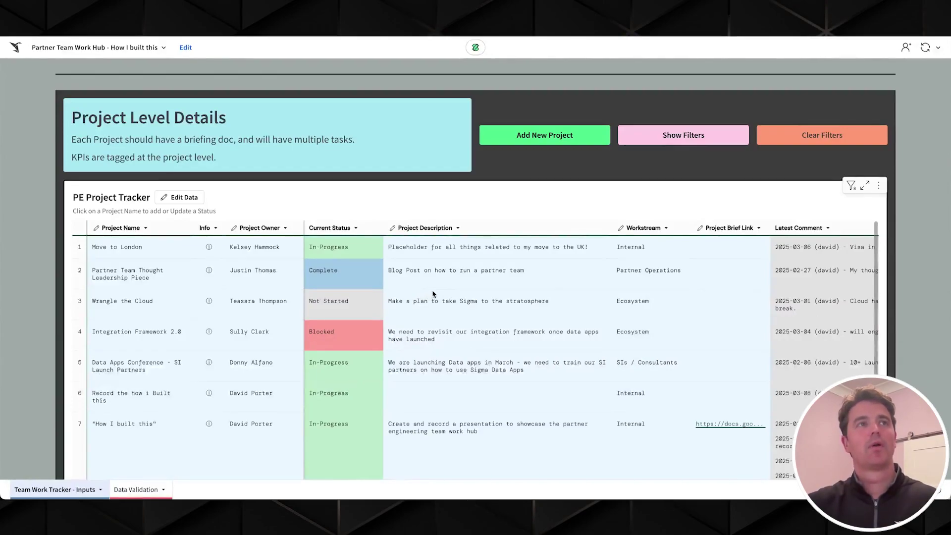
scroll(441, 295, down, 1)
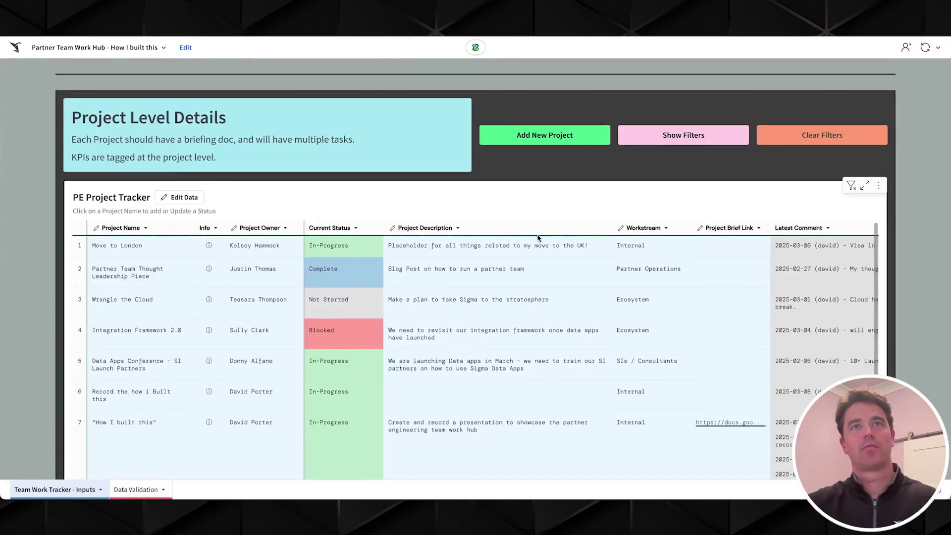
Review the new project form's fields and Workstream options, then close the form without creating a project.
click(543, 139)
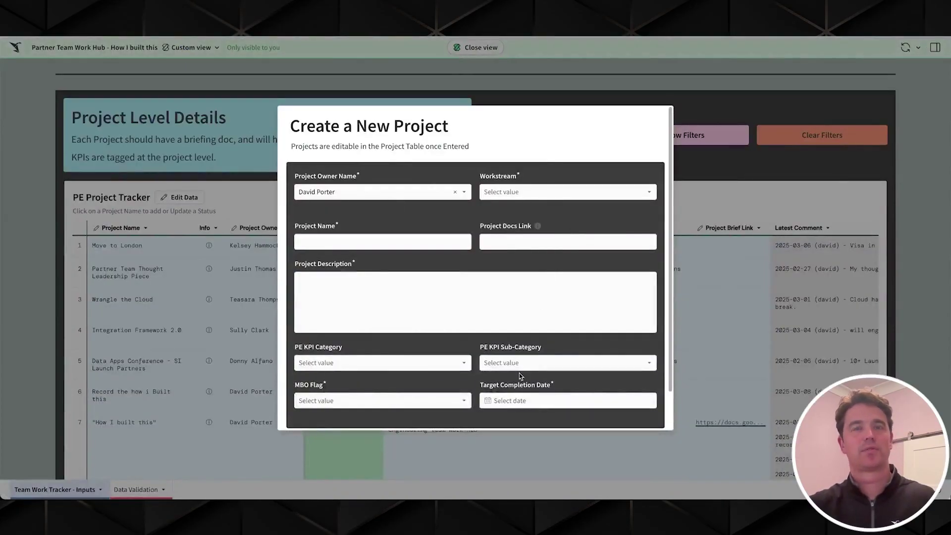
scroll(520, 376, down, 1)
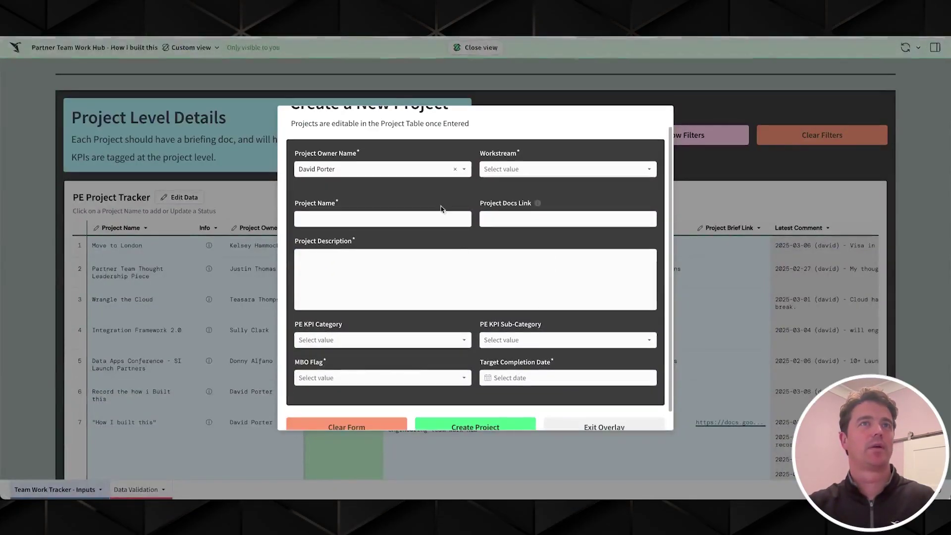
click(521, 172)
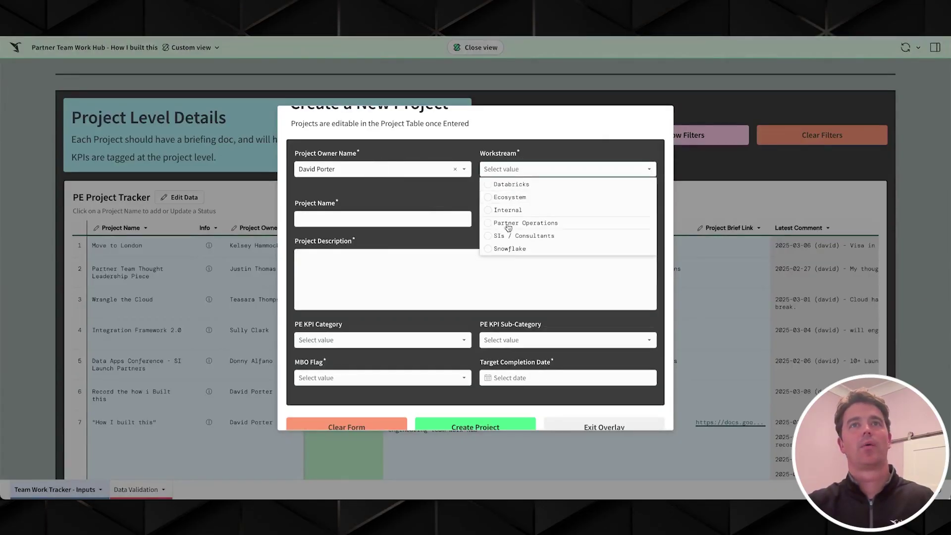
click(436, 202)
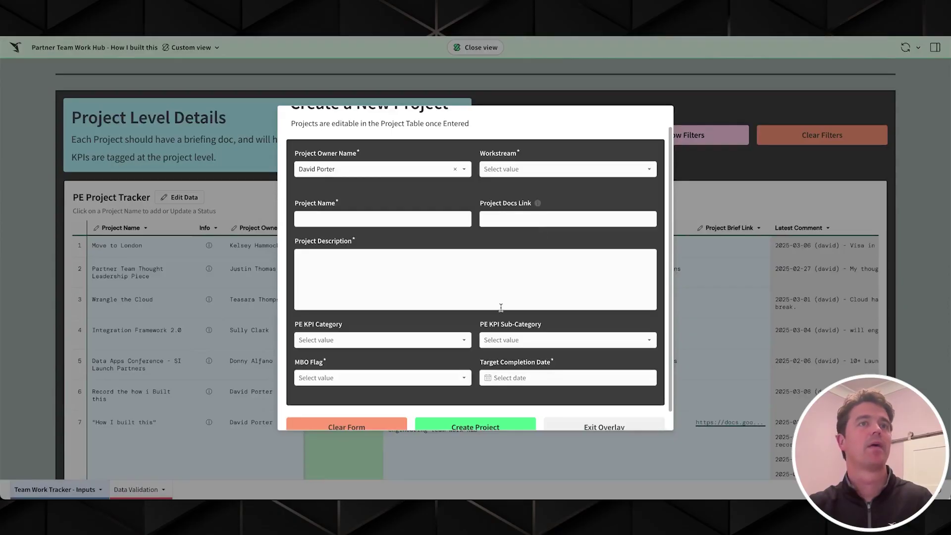
scroll(470, 392, down, 1)
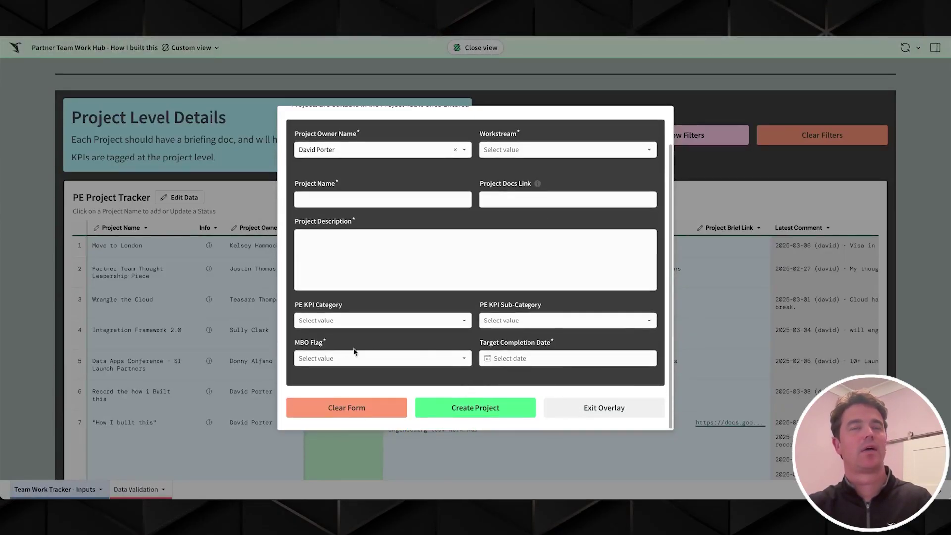
click(749, 187)
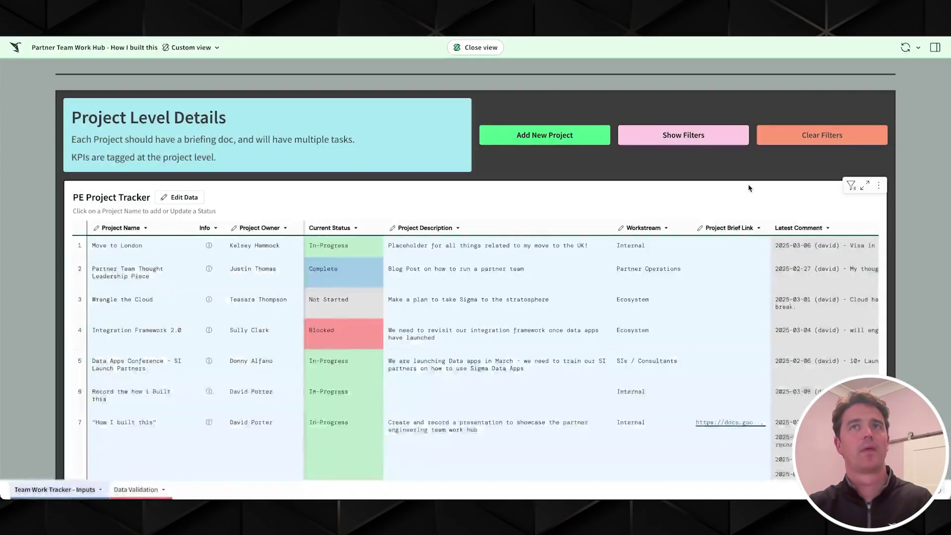
Filter the projects and tasks by the project name "How I built this".
click(696, 145)
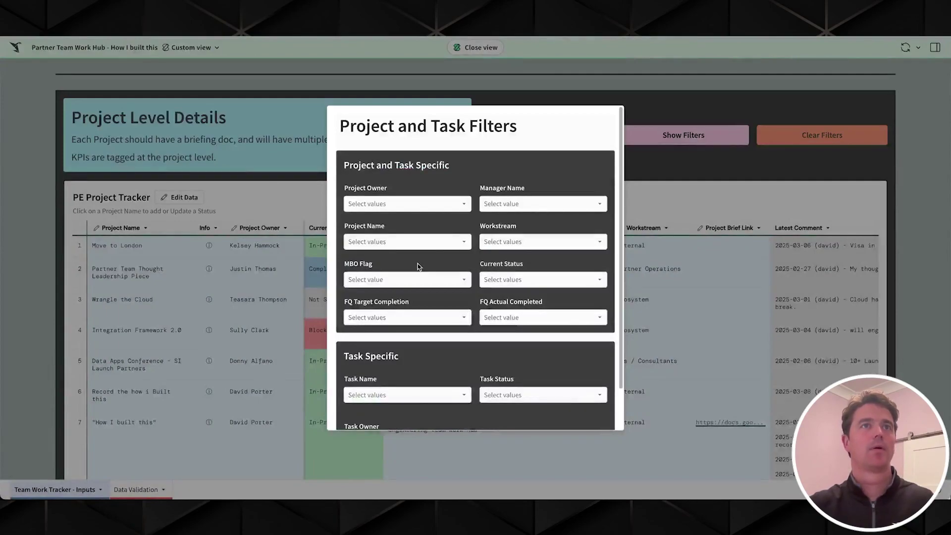
scroll(494, 194, down, 1)
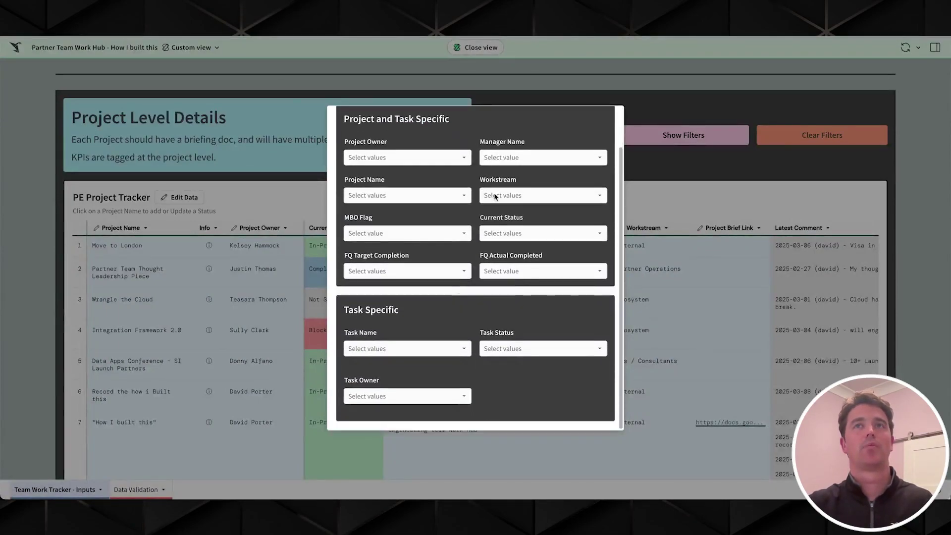
scroll(495, 198, up, 1)
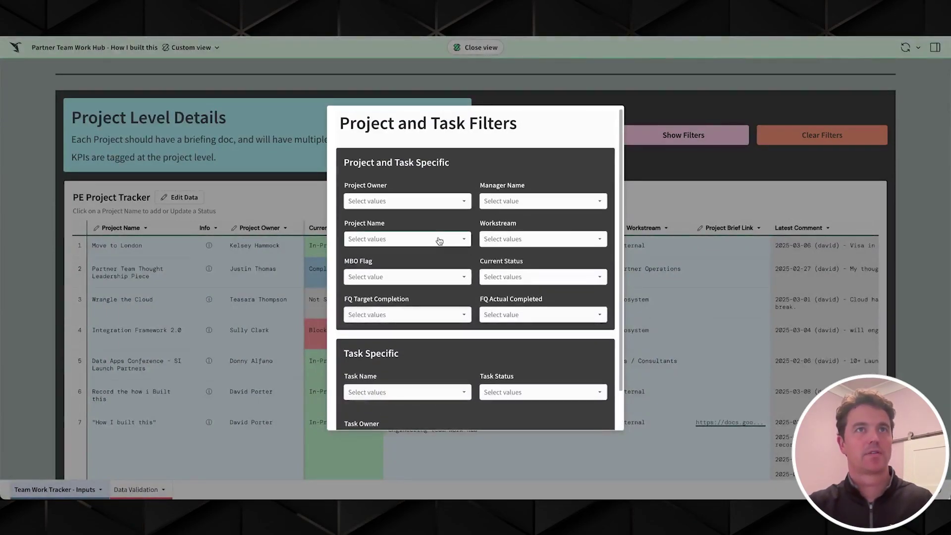
click(439, 240)
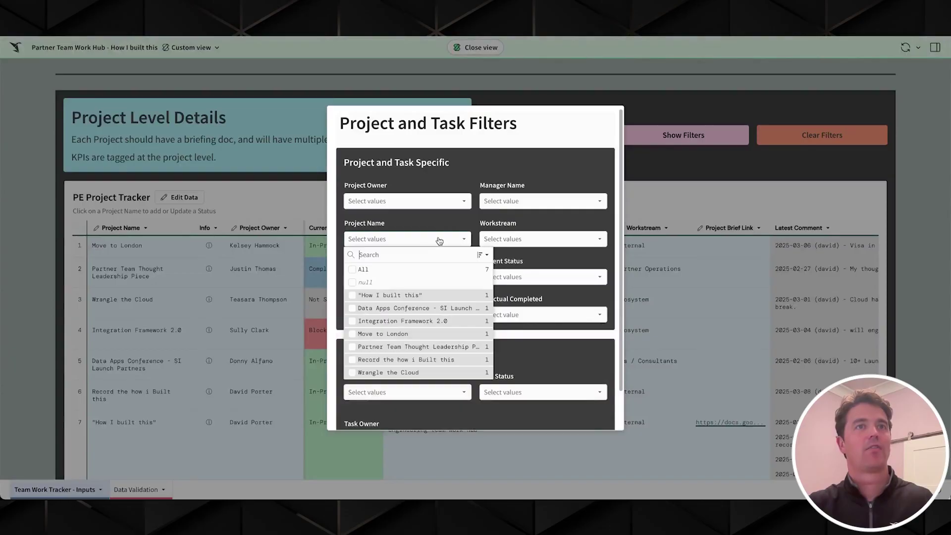
click(410, 296)
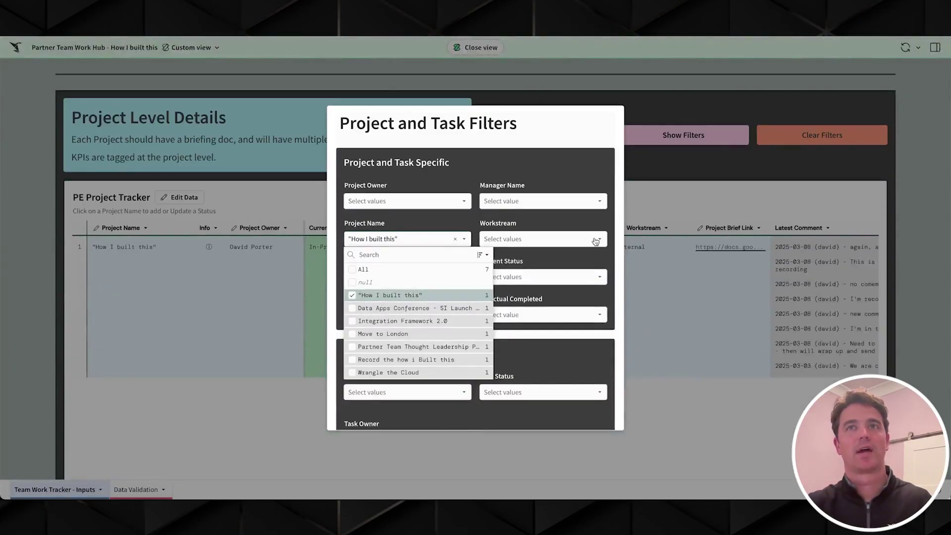
click(689, 194)
View the full Latest Comment cell value of the "How I built this" project, then close it.
scroll(514, 277, right, 7)
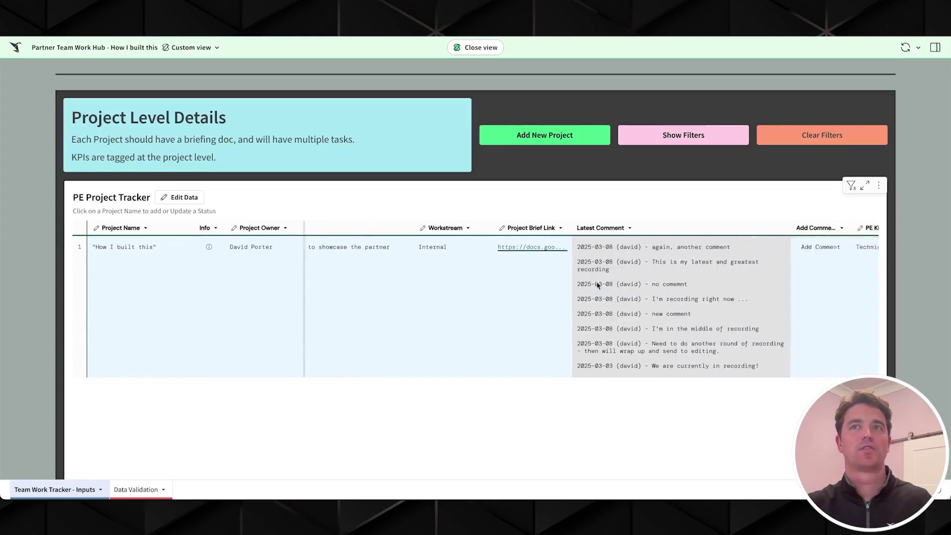
right_click(593, 280)
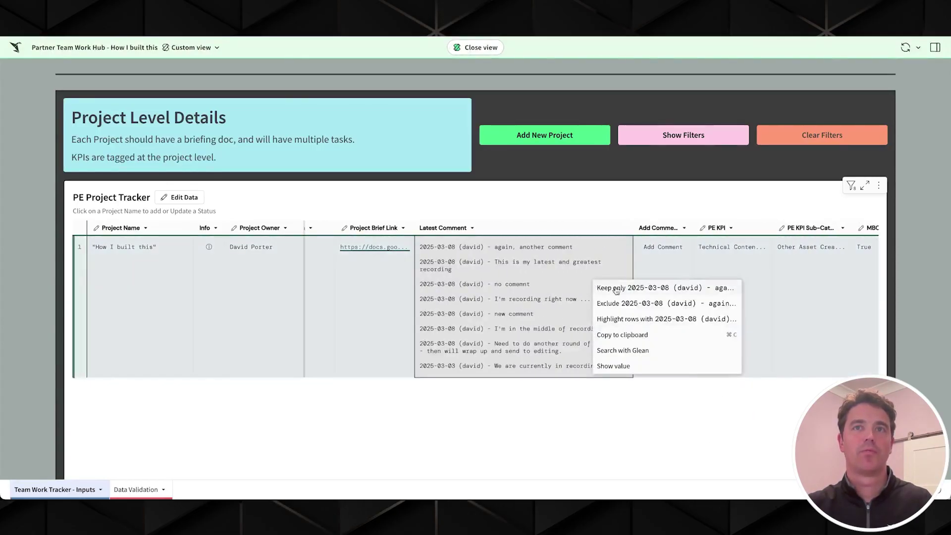
click(614, 365)
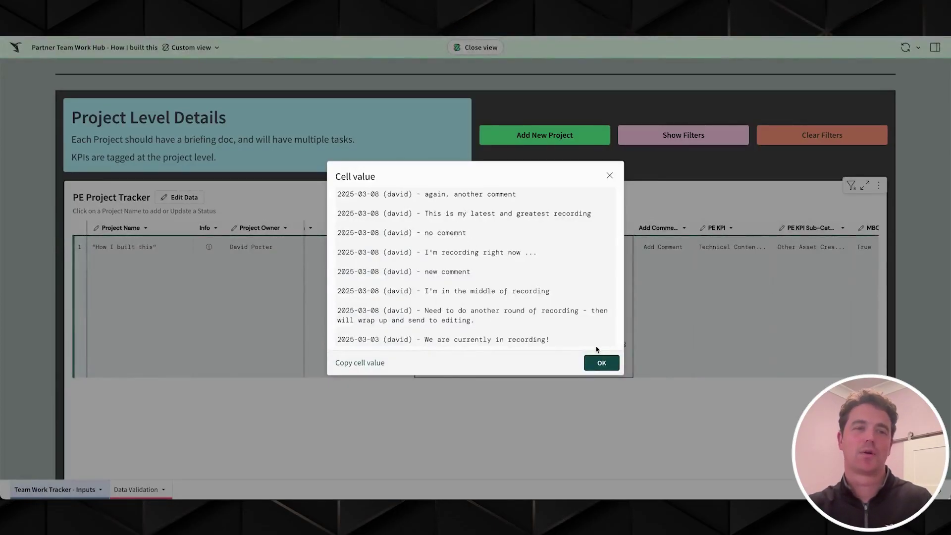
click(610, 176)
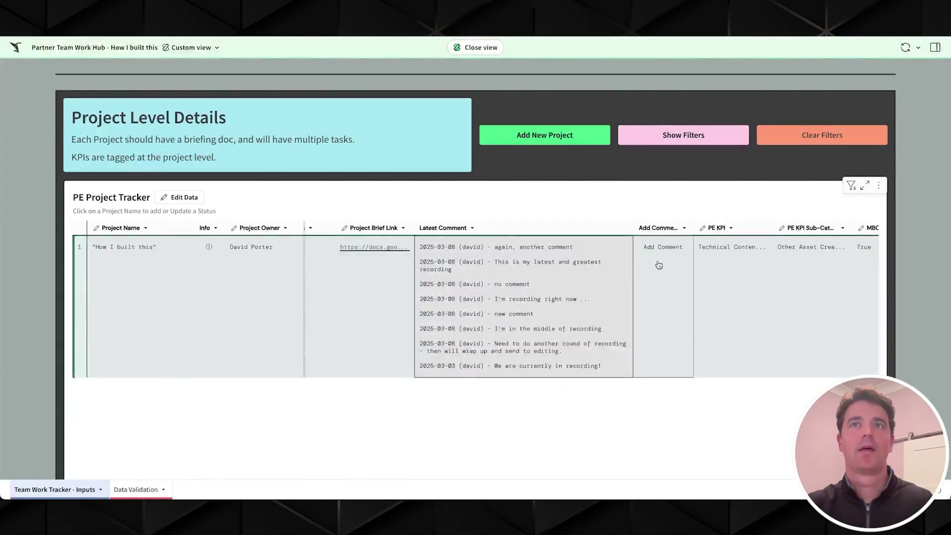
Update the status of the "How I built this" project to Needs Review and check its row in the tracker.
click(334, 267)
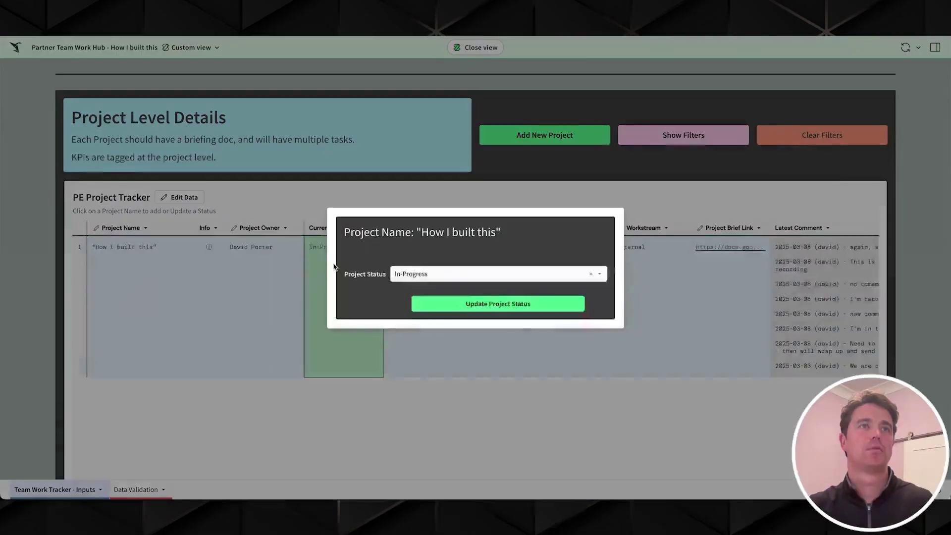
click(464, 275)
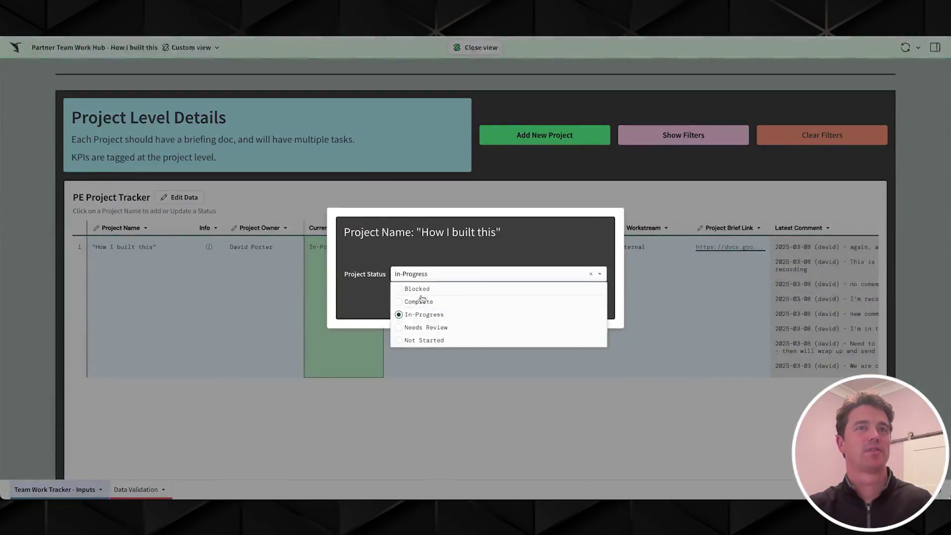
click(401, 328)
click(492, 304)
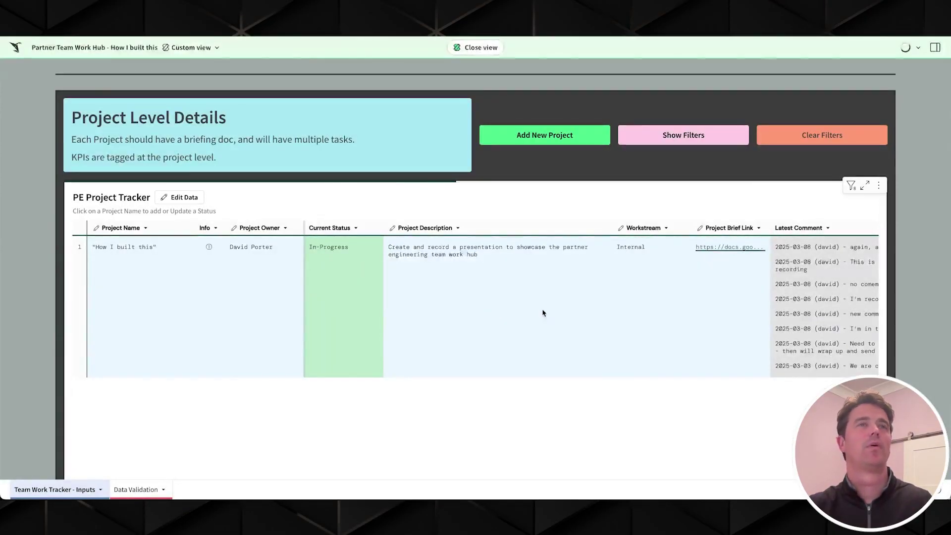
scroll(549, 313, right, 5)
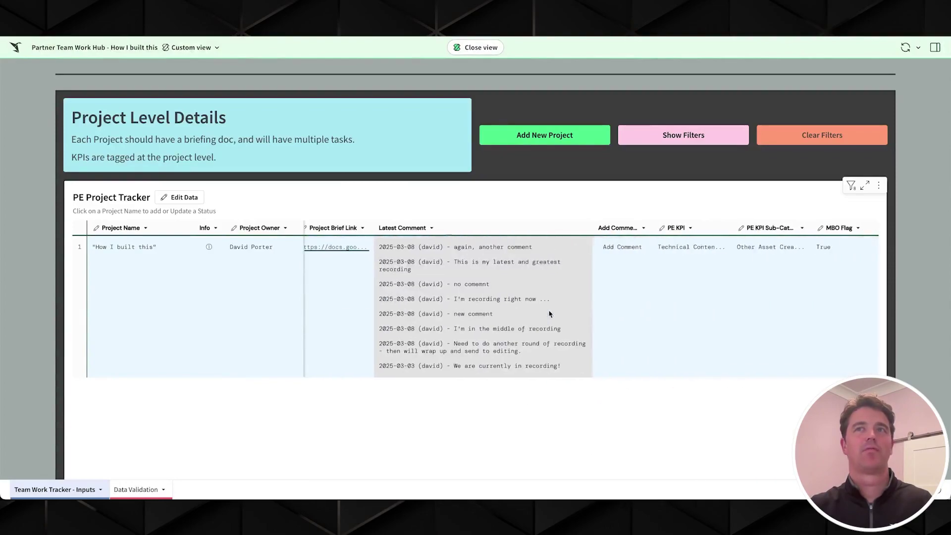
scroll(607, 250, left, 1)
scroll(606, 250, left, 4)
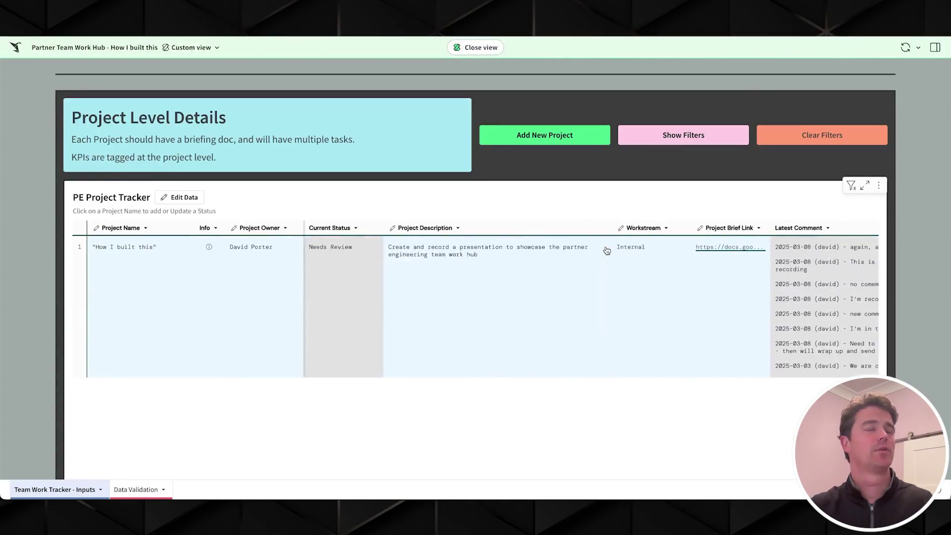
Start a new task in the Task Level Details section and assign it to the "How I built this" project.
scroll(44, 329, down, 5)
scroll(43, 329, up, 2)
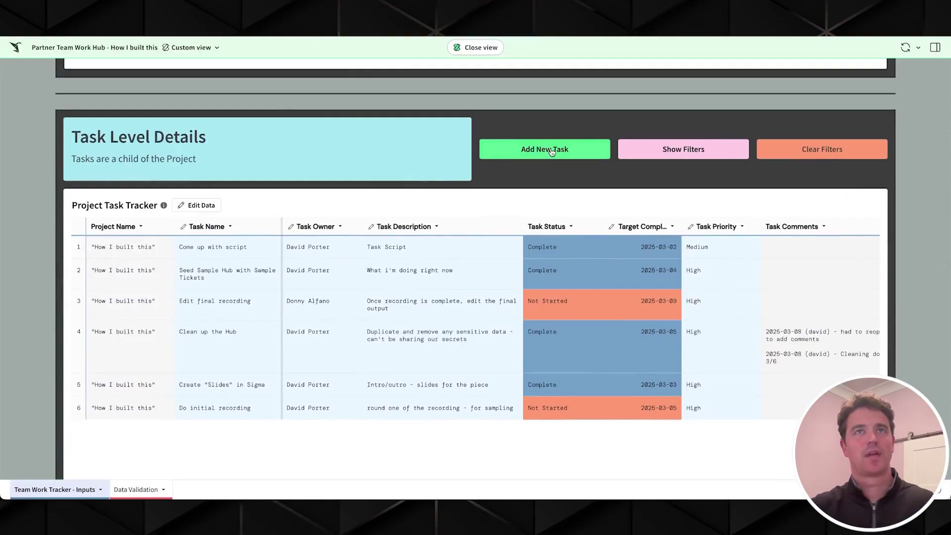
click(550, 150)
click(520, 196)
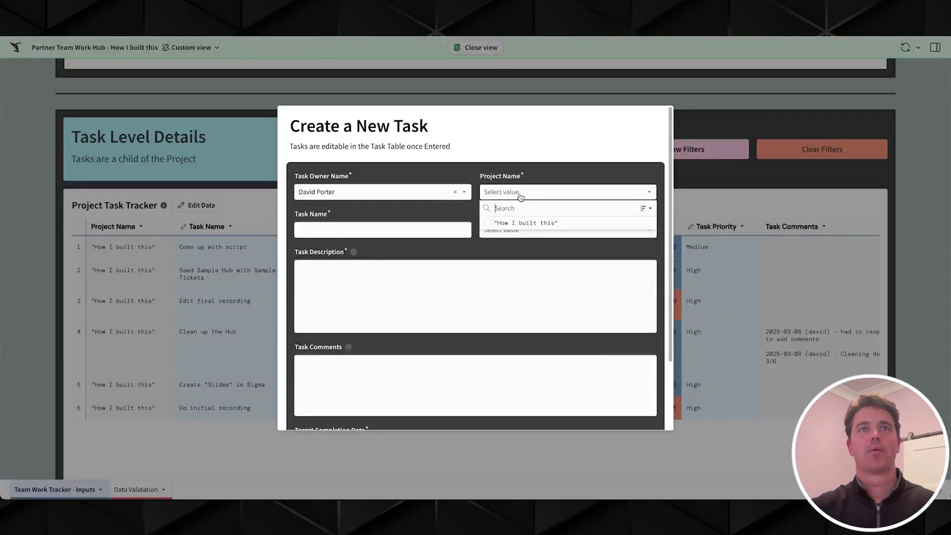
click(519, 222)
Name the new task "Task while recording demo" and set its priority to High.
click(401, 229)
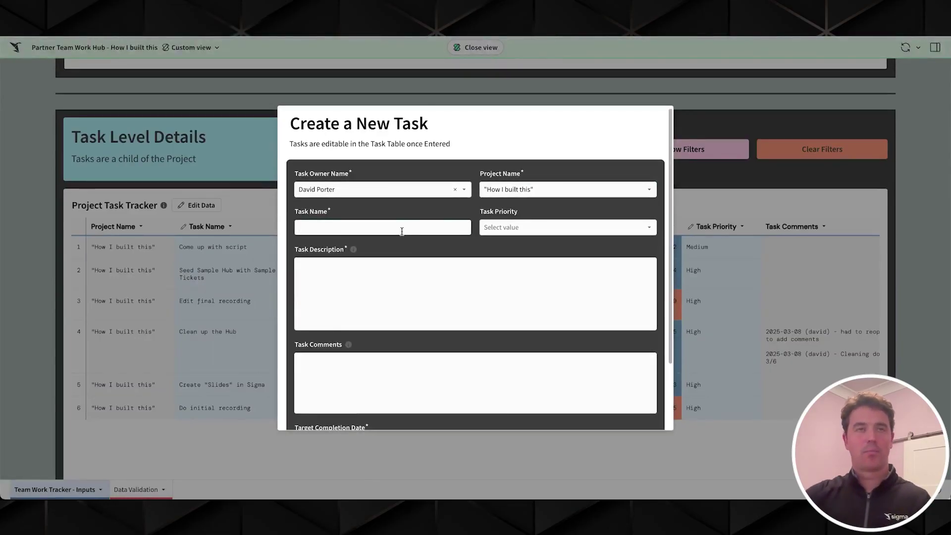
text(Task while r)
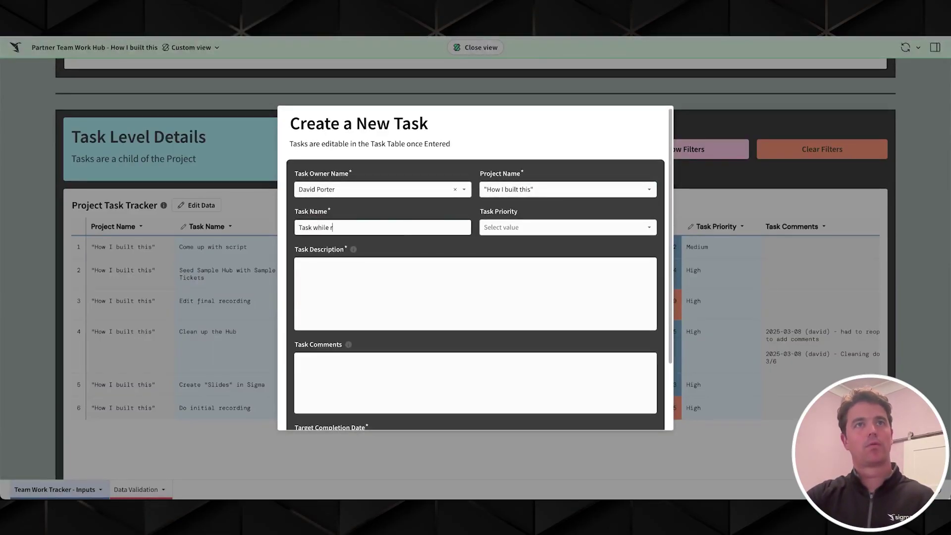
text(ecording dme)
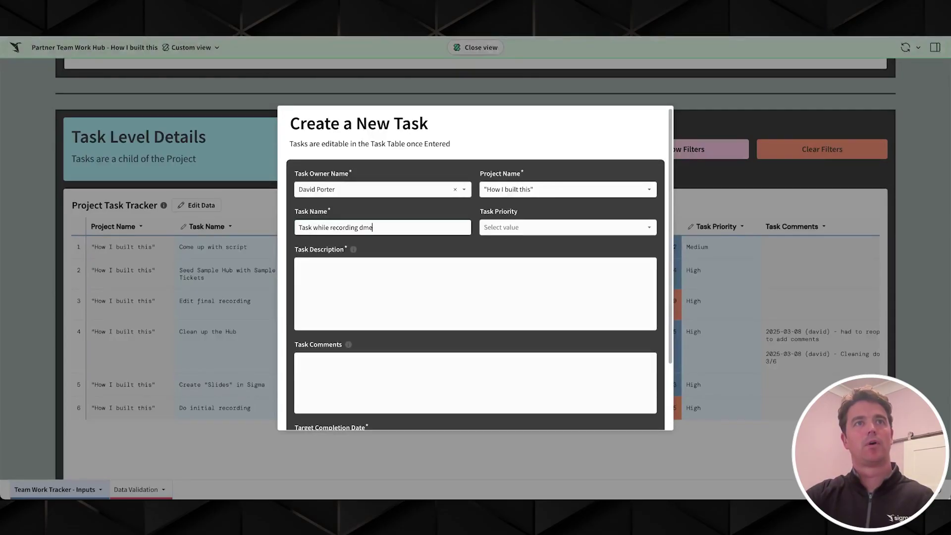
key(BackSpace)
key(BackSpace)
text(emo)
click(507, 227)
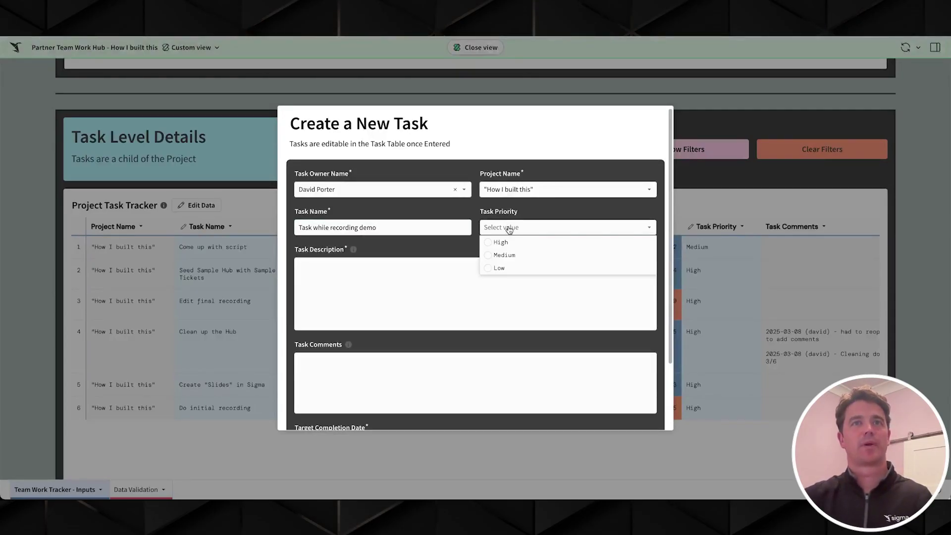
click(510, 241)
Set the new task's target completion date to March 10, 2025 and create the task.
scroll(511, 257, down, 1)
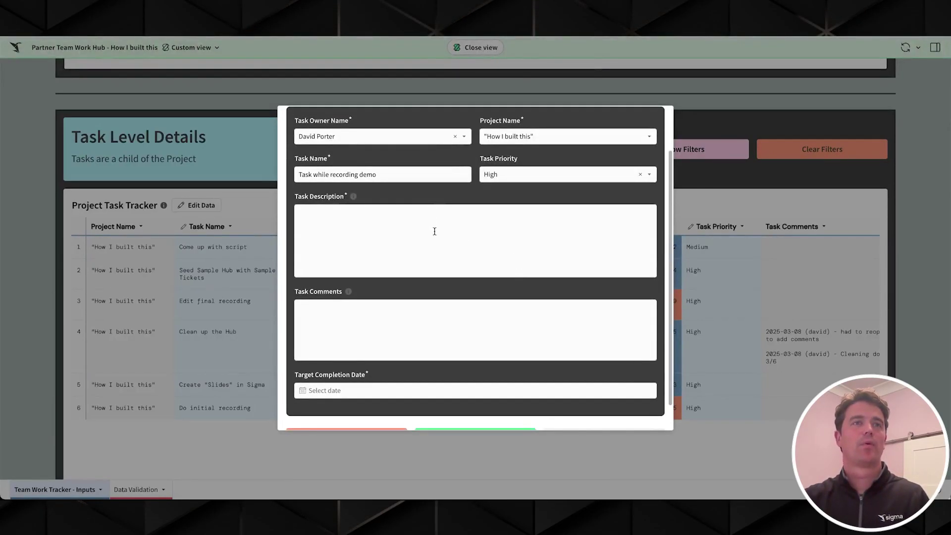
scroll(441, 303, down, 1)
click(441, 364)
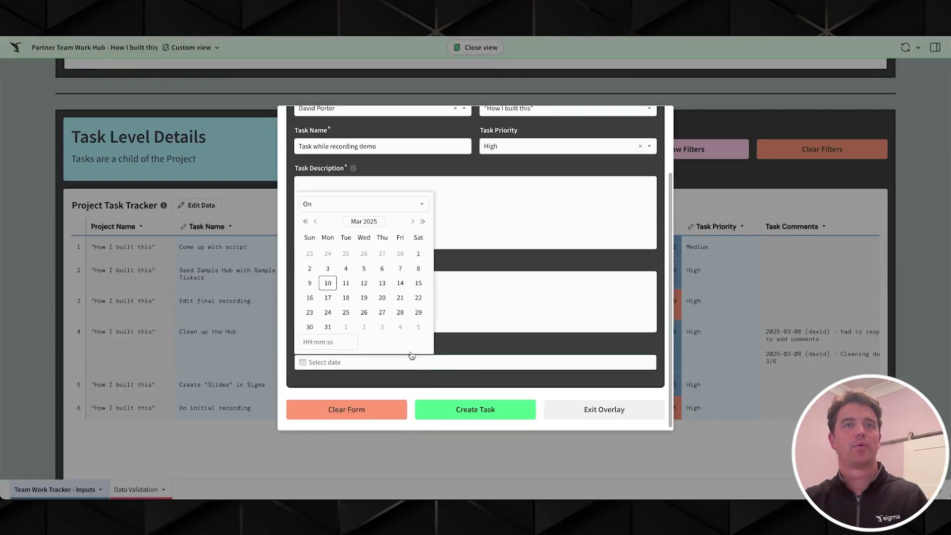
click(328, 283)
click(472, 412)
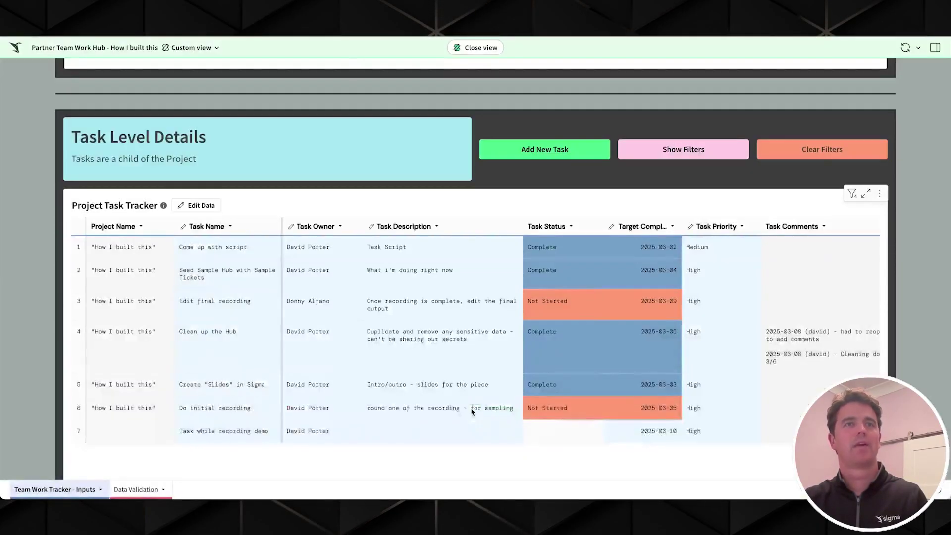
Update the status of "Task while recording demo" to In-Progress in the Project Task Tracker.
scroll(478, 407, down, 1)
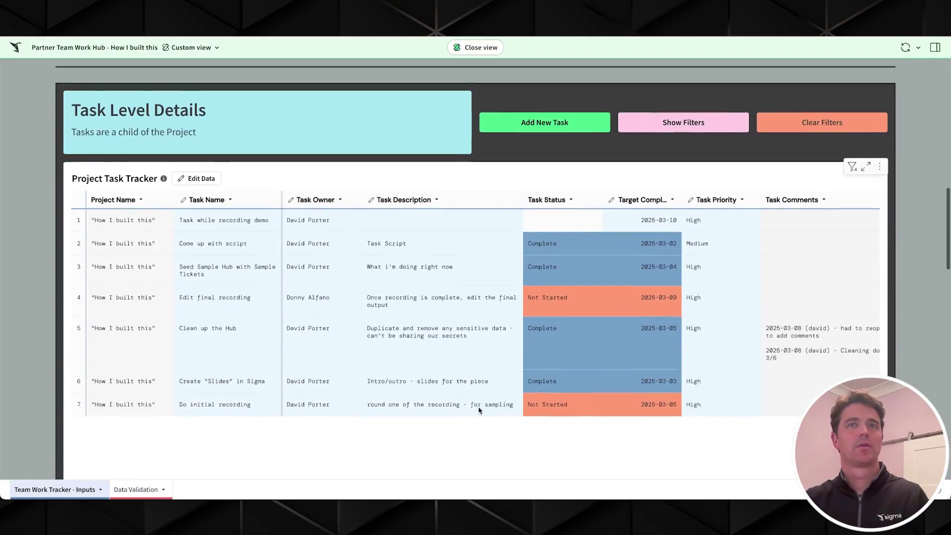
click(542, 203)
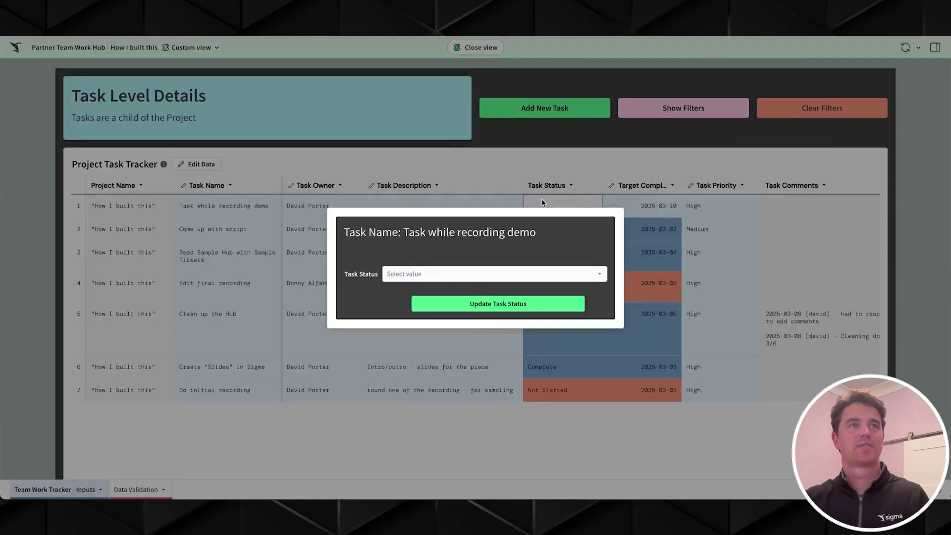
click(500, 276)
click(438, 314)
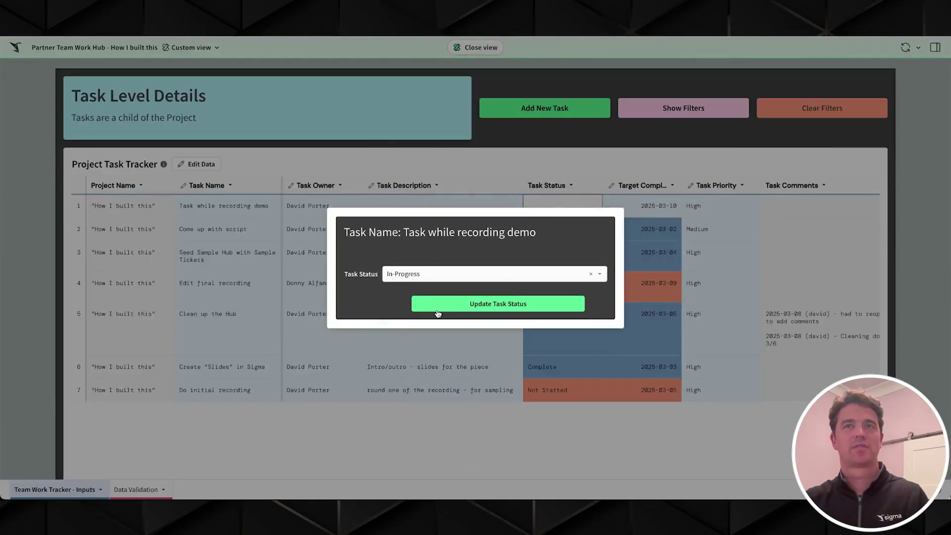
click(500, 301)
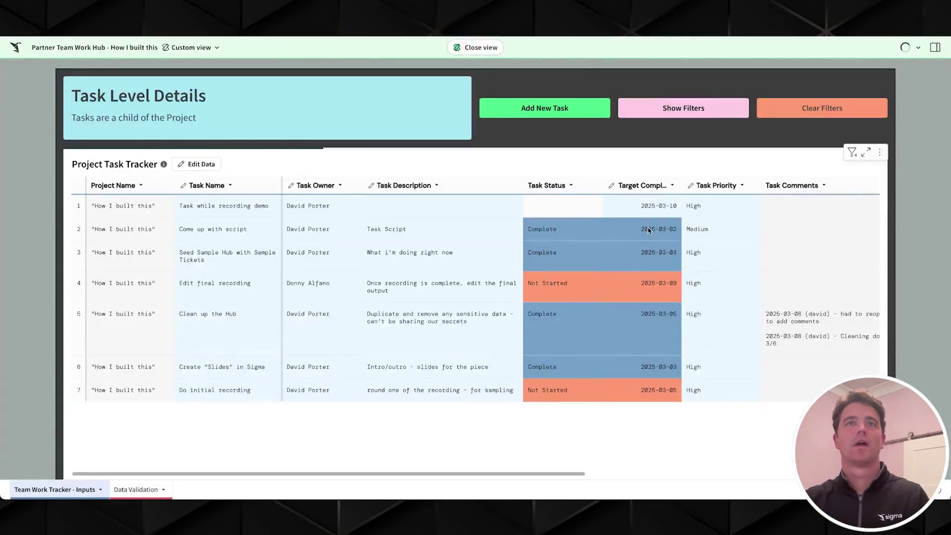
Add the comment "We have kicked off our demo" to "Task while recording demo".
scroll(640, 237, up, 3)
scroll(695, 275, right, 3)
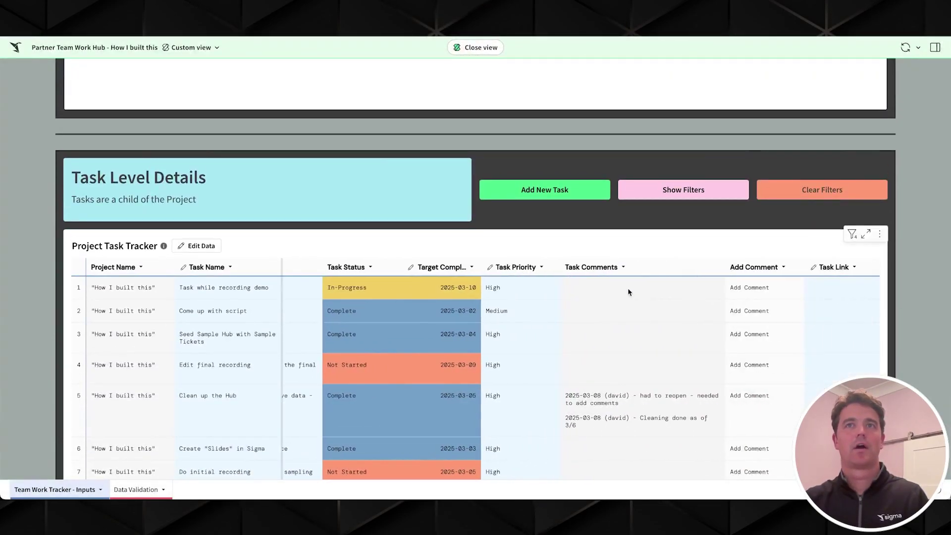
click(754, 287)
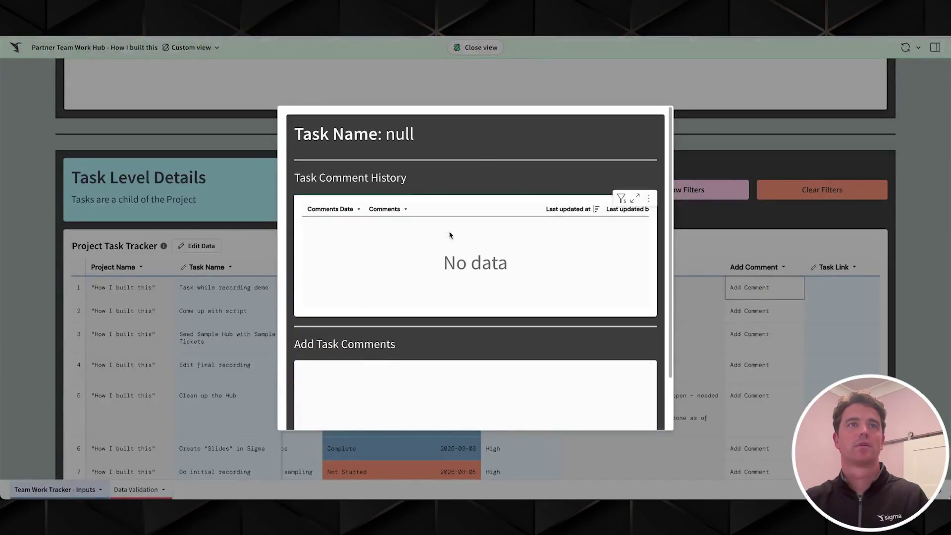
scroll(450, 280, down, 2)
click(444, 303)
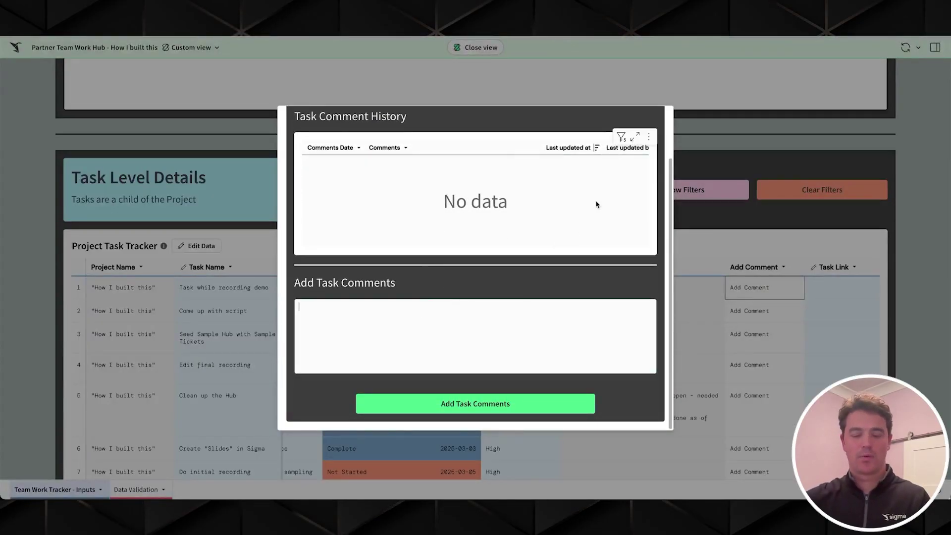
text(We have k)
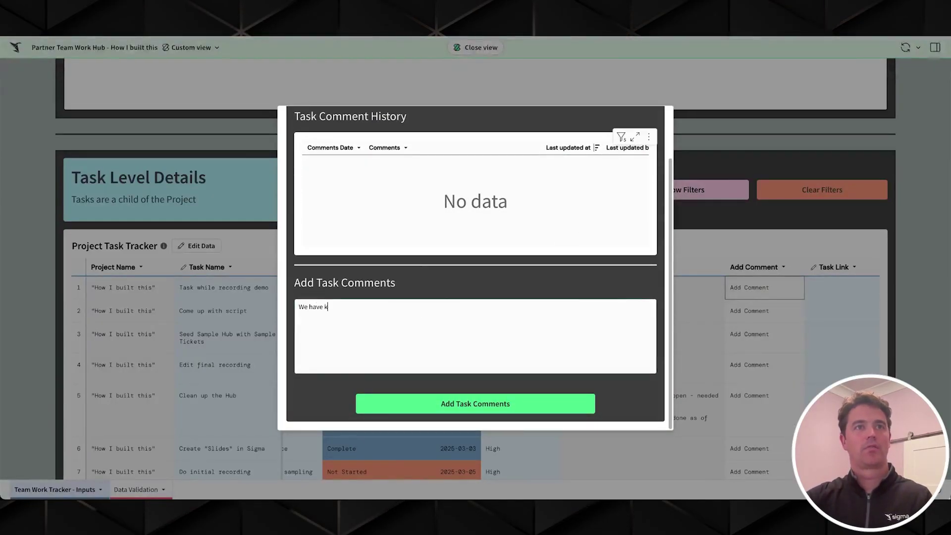
text(icked off our demo)
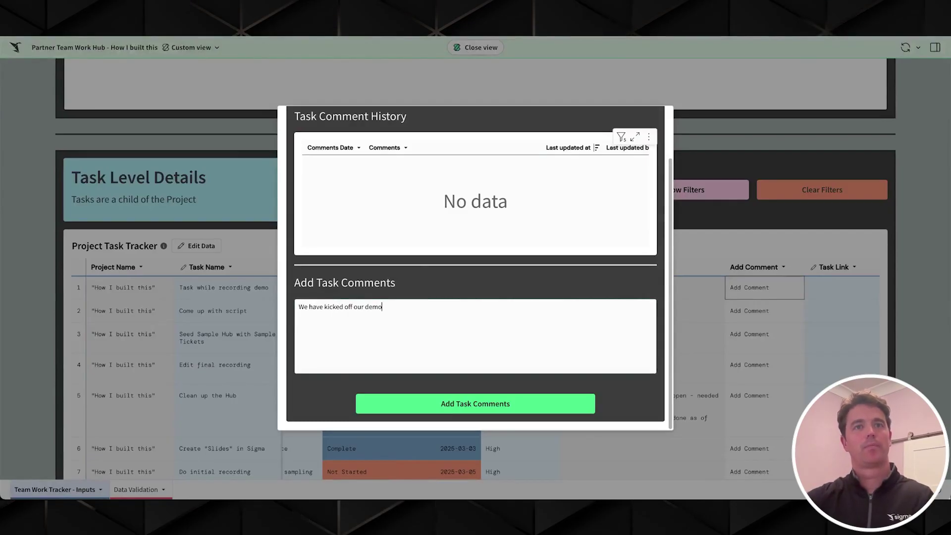
click(468, 404)
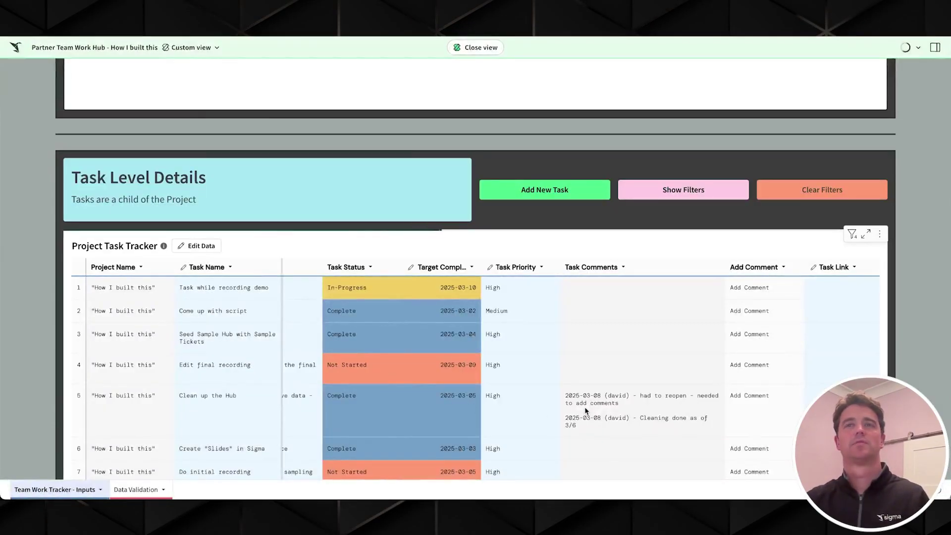
Add another comment, "second comment", to "Task while recording demo".
click(748, 287)
click(418, 377)
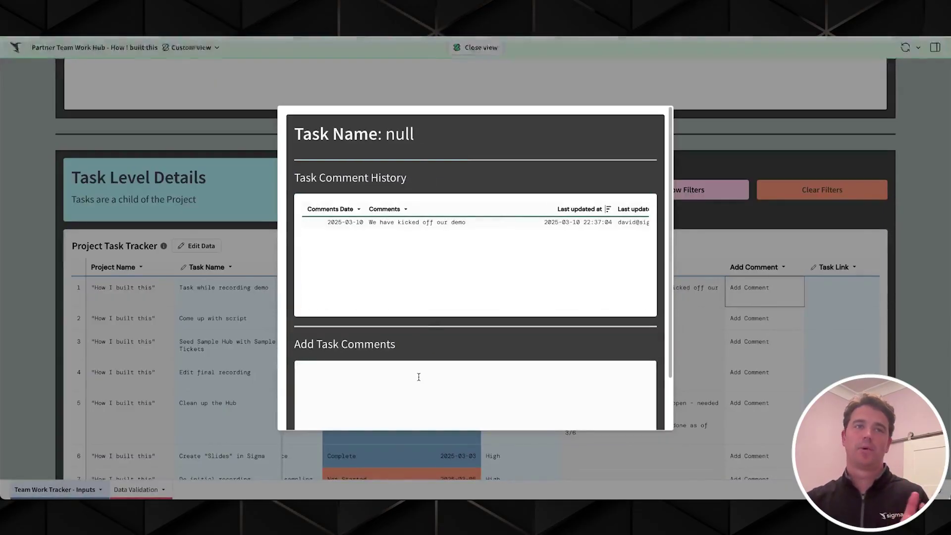
text(second comment)
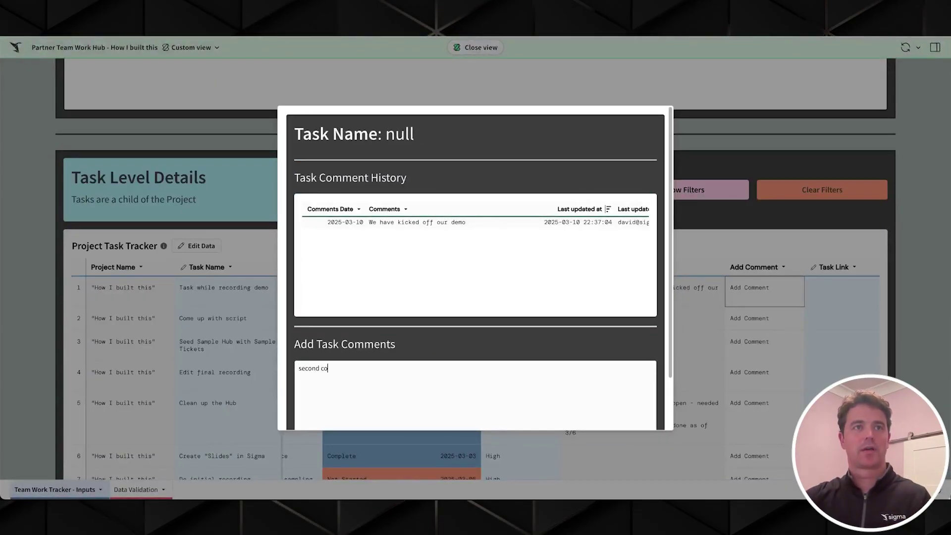
scroll(466, 337, down, 2)
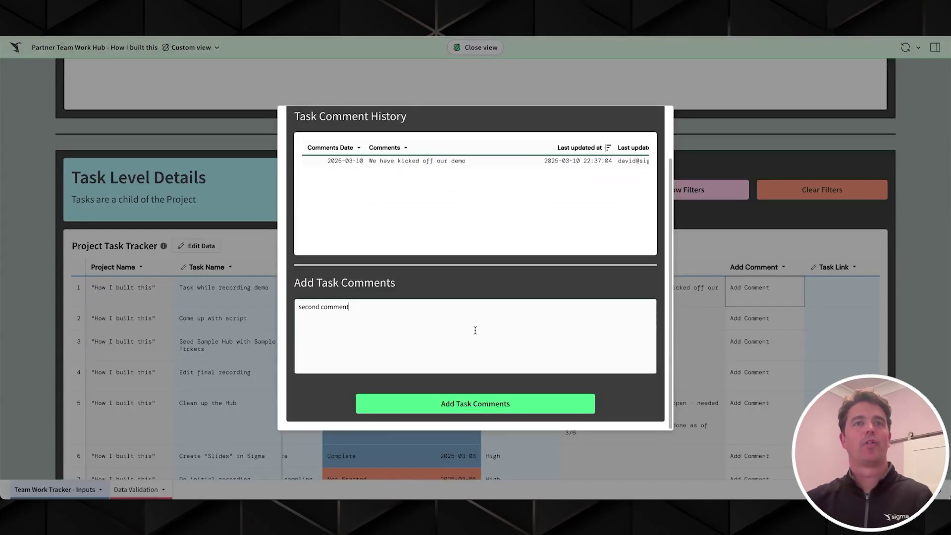
click(525, 404)
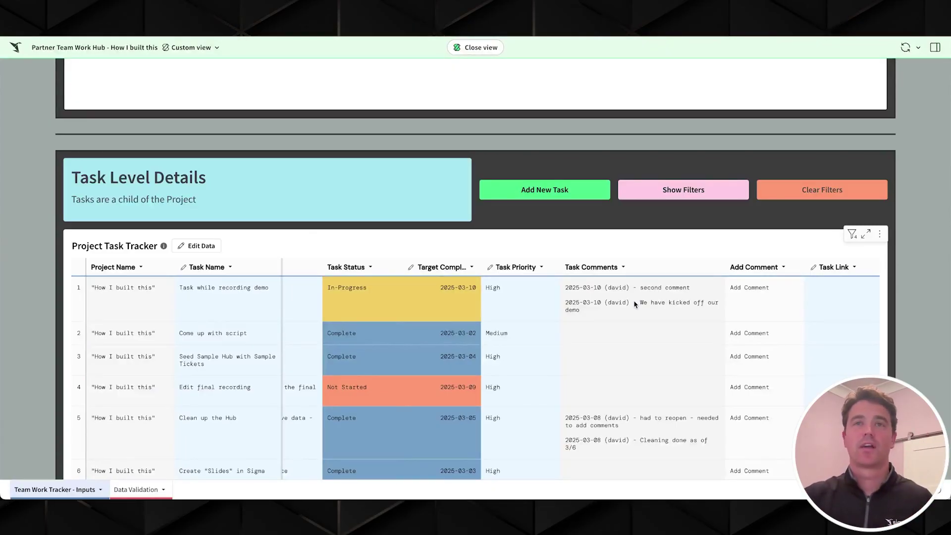
Clear the filters in the Project and Task Burndown section to list the tasks of all projects.
scroll(635, 304, down, 3)
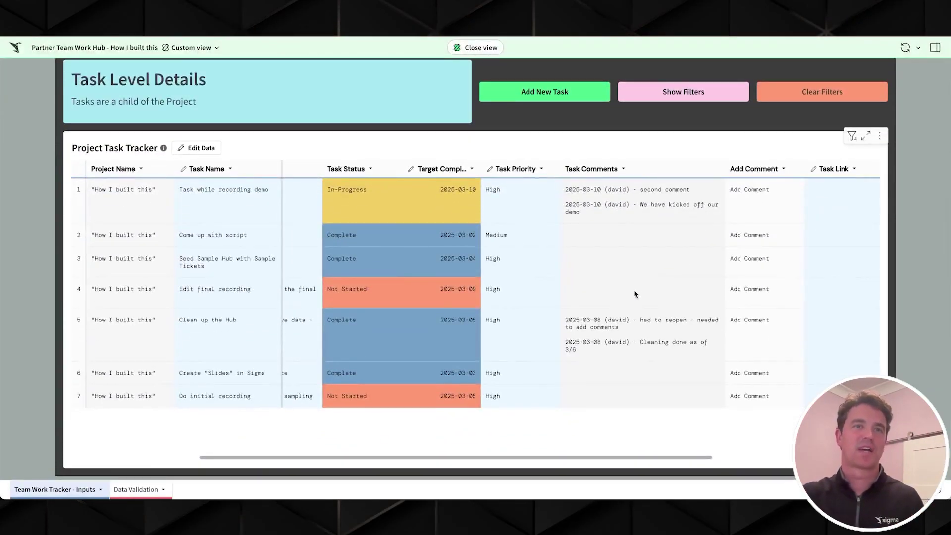
scroll(635, 294, left, 2)
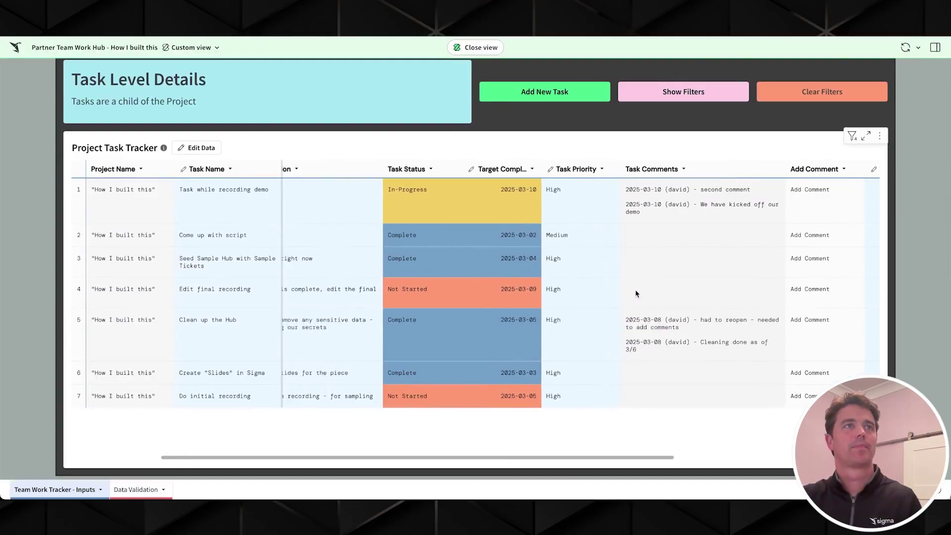
scroll(636, 294, down, 8)
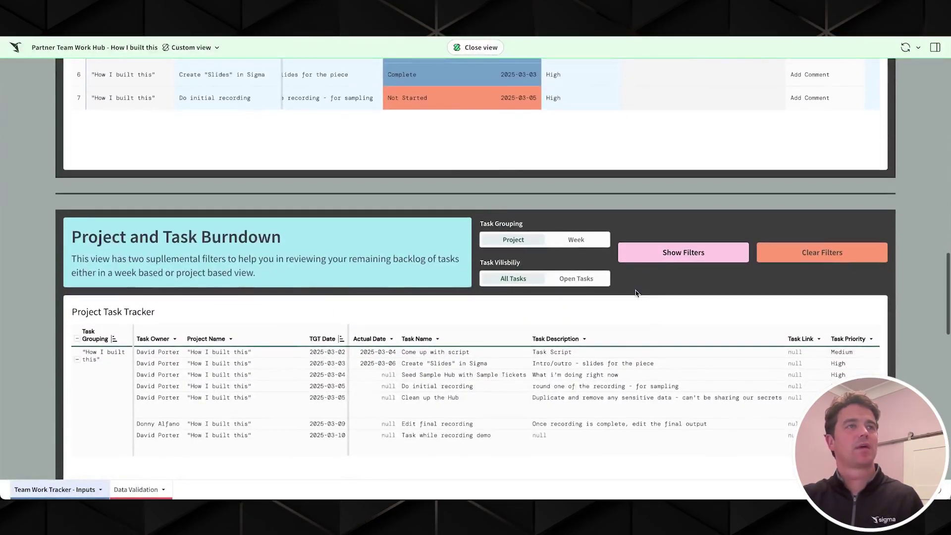
scroll(636, 294, down, 1)
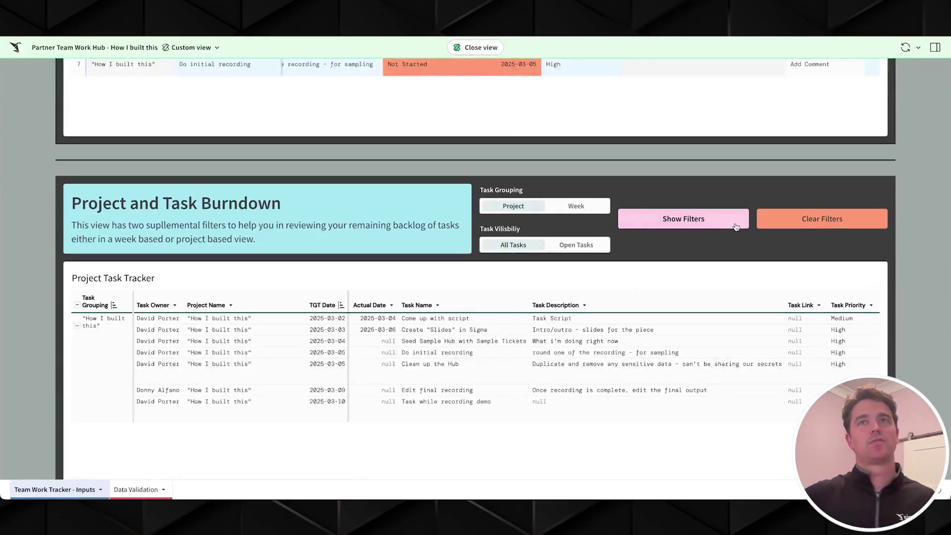
click(713, 221)
click(813, 226)
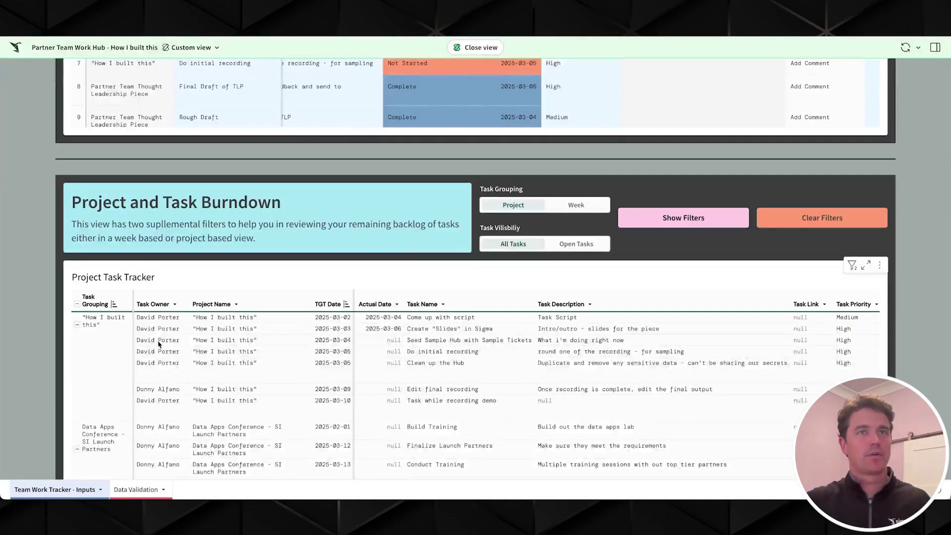
Group the burndown tasks by week to review the 2025-03-02 group, and return the grouping to Project.
click(115, 349)
click(576, 205)
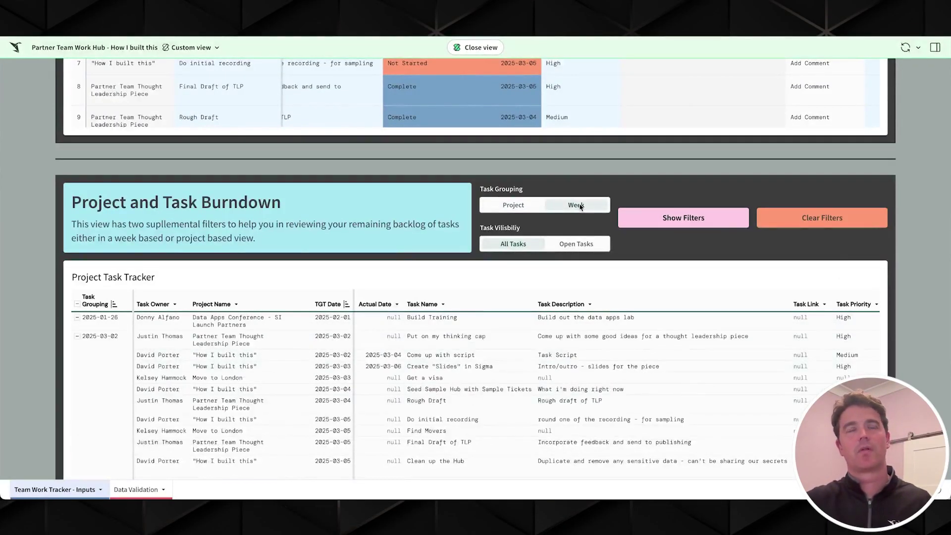
scroll(112, 293, down, 1)
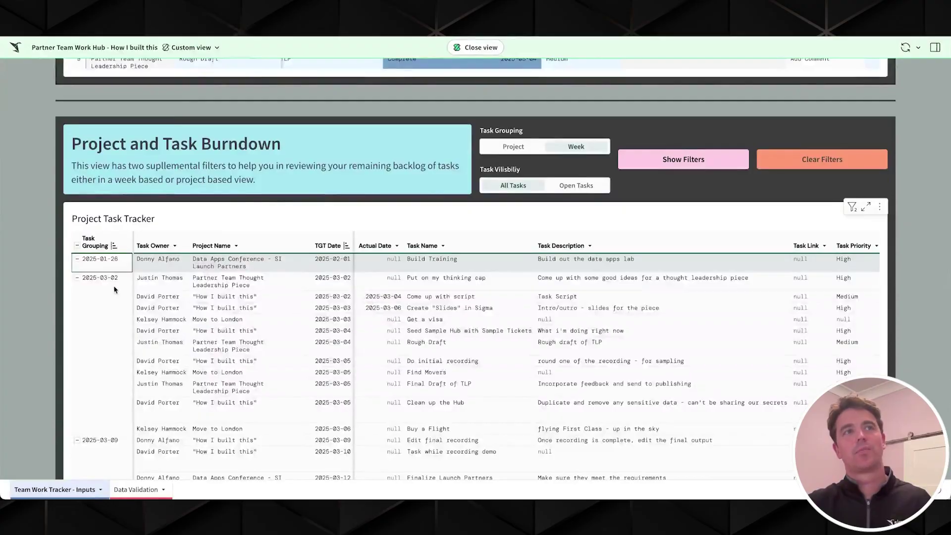
click(114, 285)
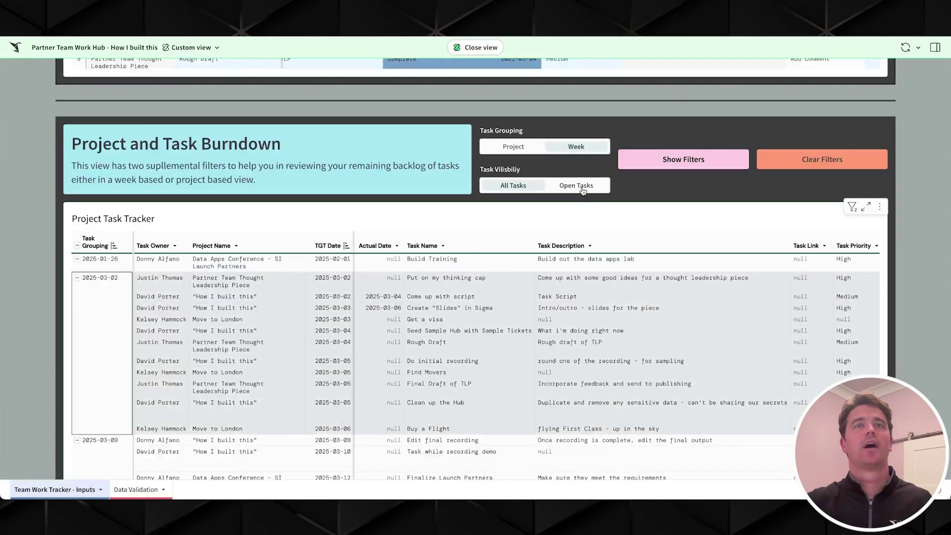
click(515, 151)
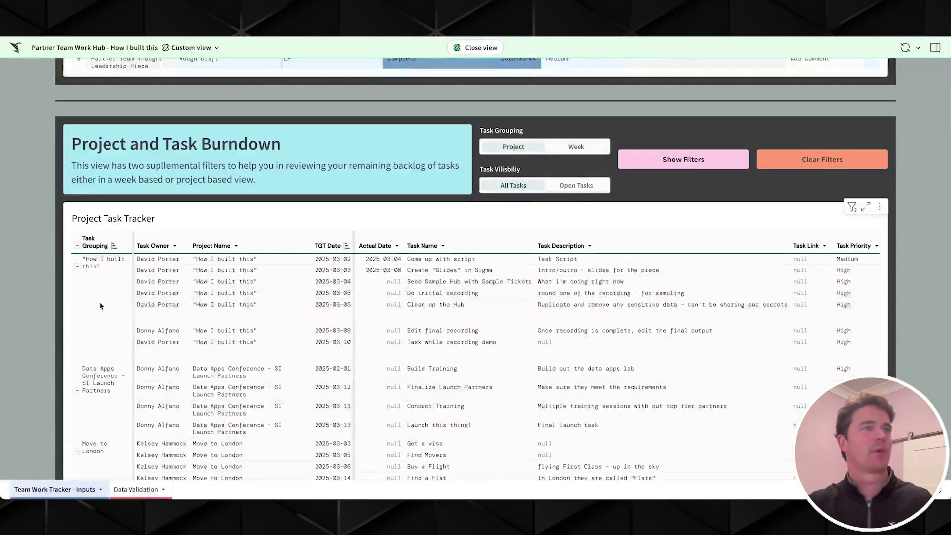
View the full cell value of the "Launch this thing!" task name in the burndown table and close it.
scroll(155, 311, down, 1)
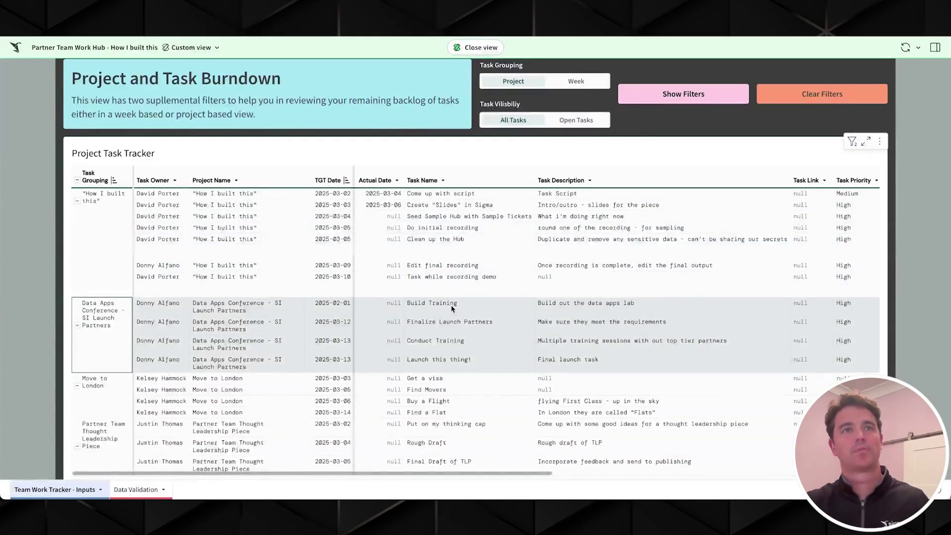
click(462, 364)
right_click(462, 364)
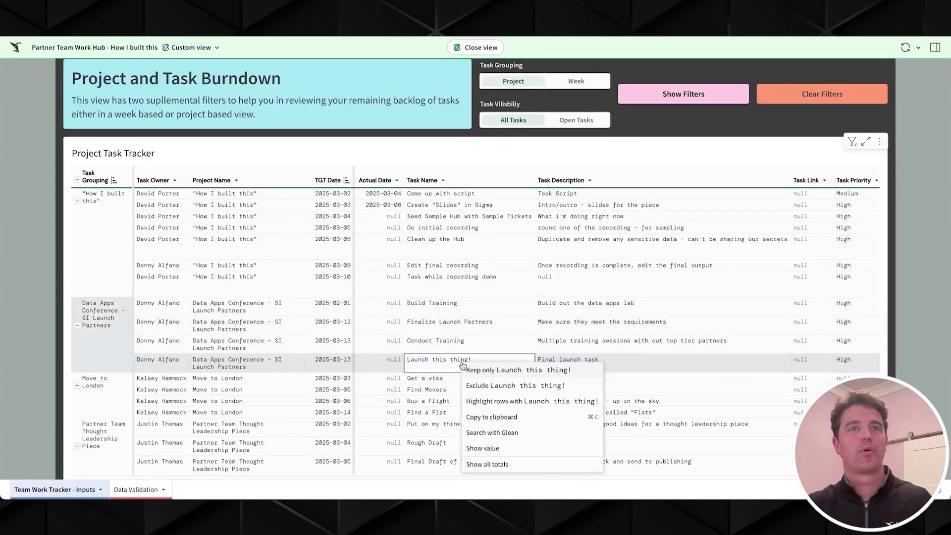
click(487, 449)
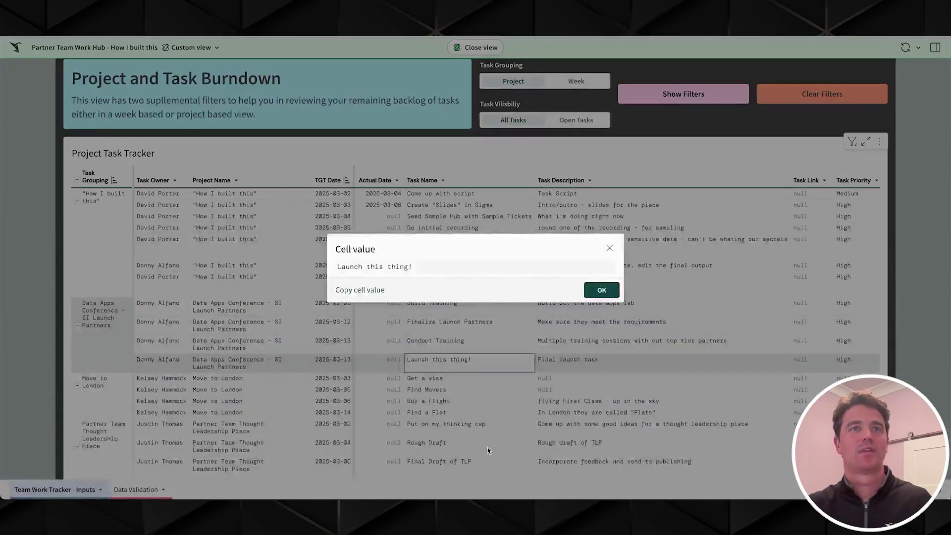
click(488, 381)
Open a new status update in Rolling Weekly Updates, review its update type and date choices, and close the form without submitting.
scroll(53, 336, down, 7)
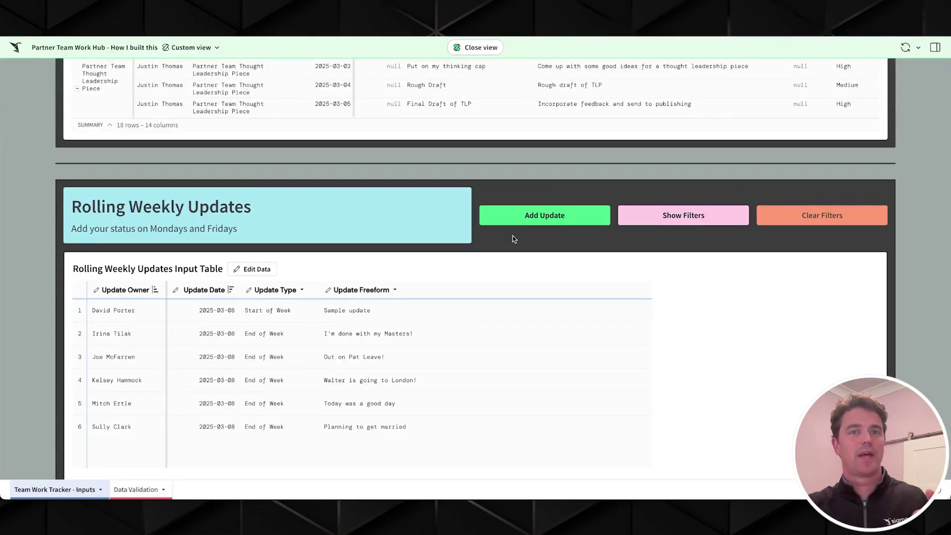
click(544, 216)
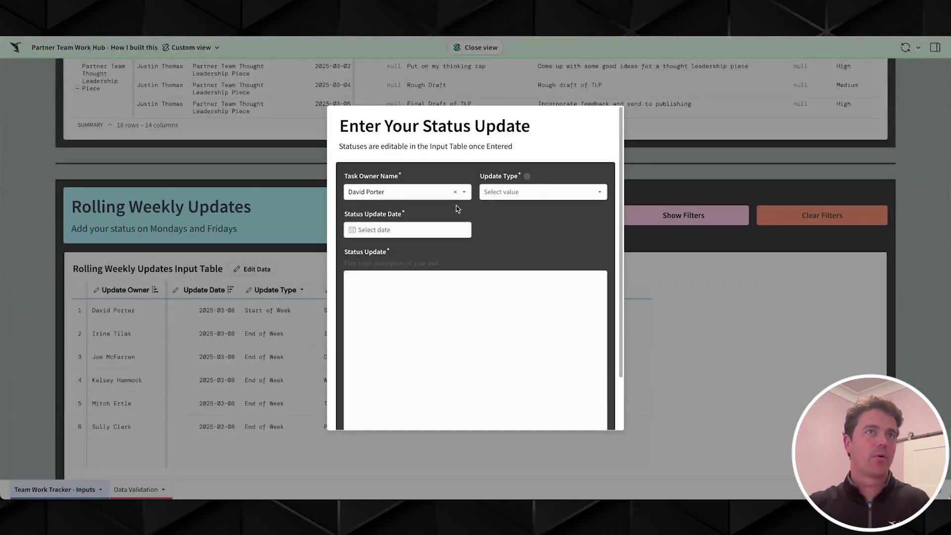
click(560, 191)
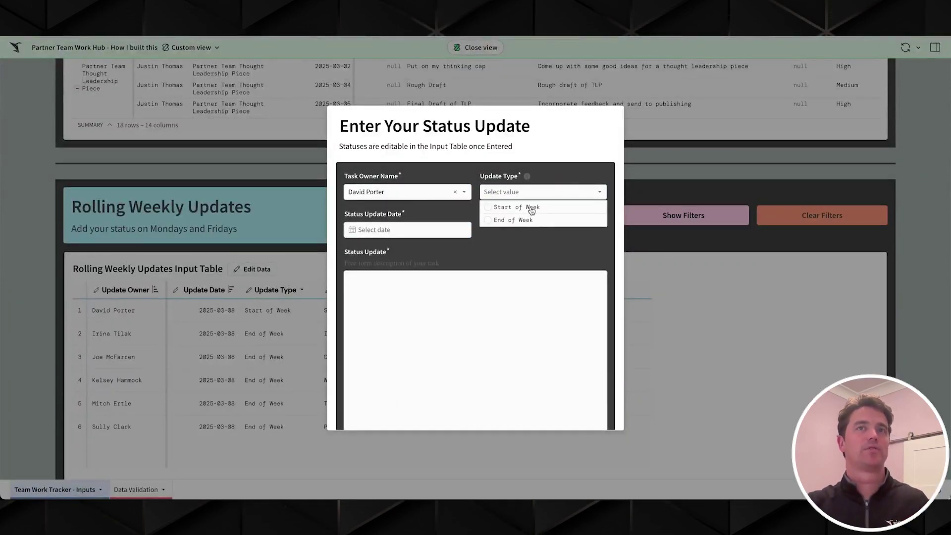
click(539, 262)
click(394, 230)
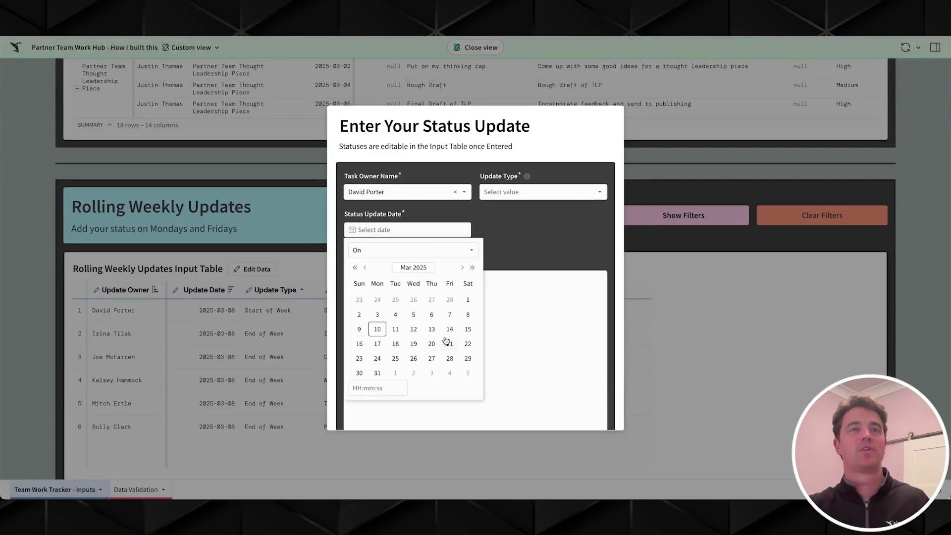
click(515, 259)
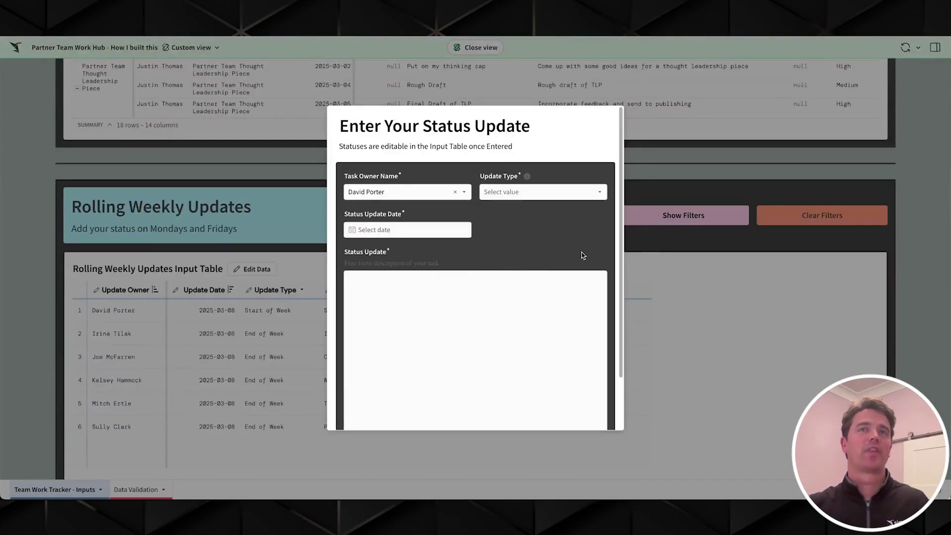
scroll(587, 249, down, 2)
click(698, 244)
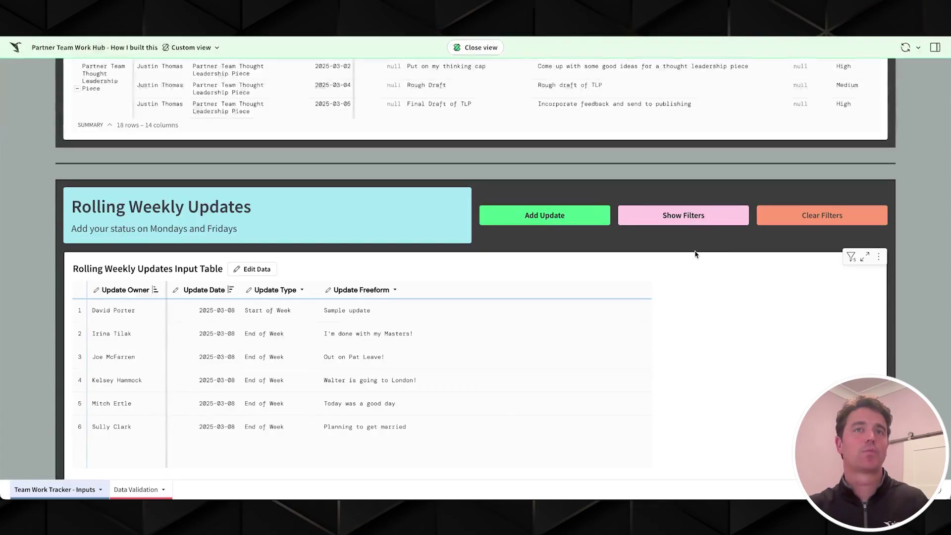
Return to the top of the hub and open the Application Data Model from the conference intro page.
scroll(695, 254, up, 20)
scroll(695, 254, up, 8)
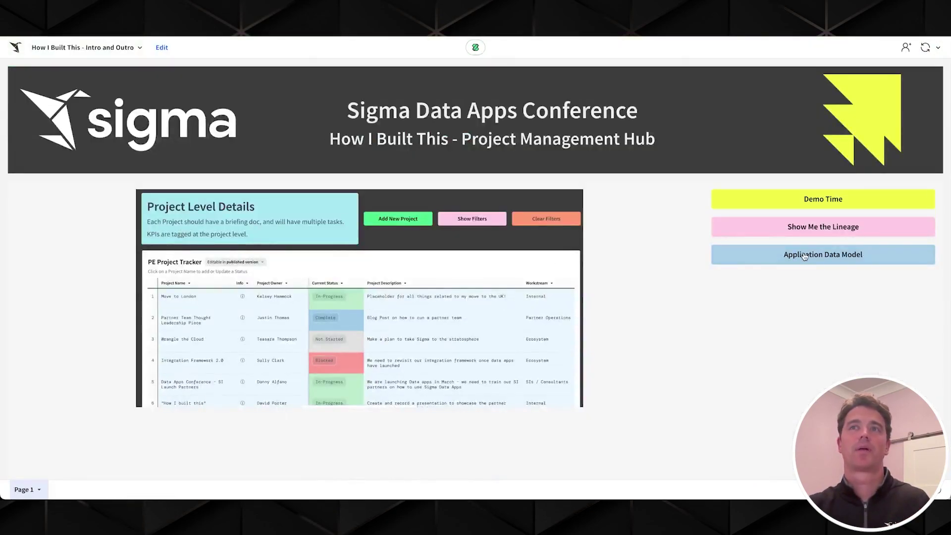
click(804, 256)
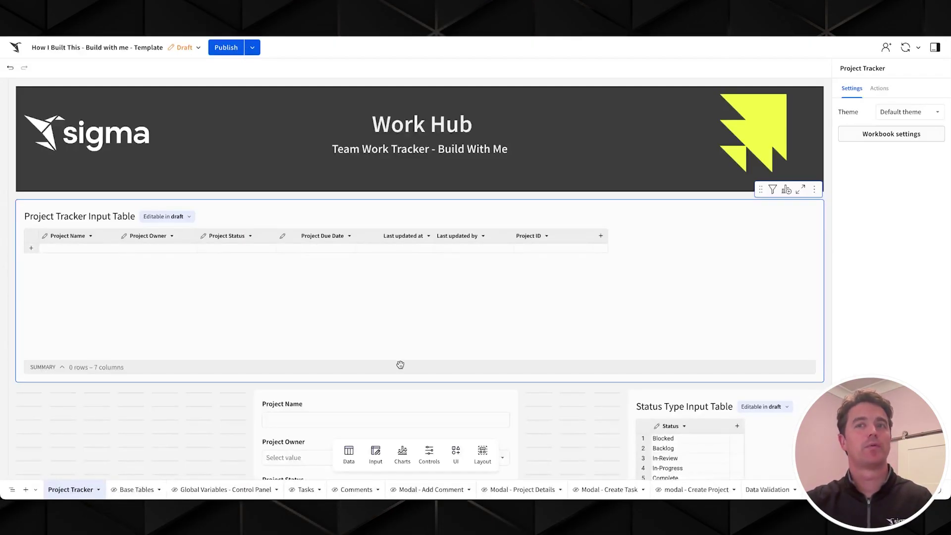
Look over the template's Project Tracker Input Table, project entry form and Status Type Input Table.
scroll(400, 365, down, 3)
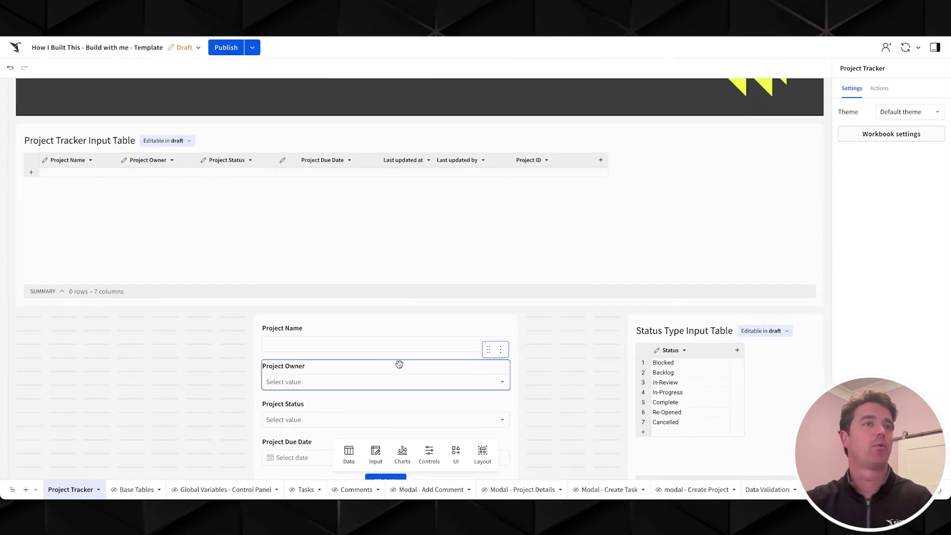
scroll(402, 364, down, 3)
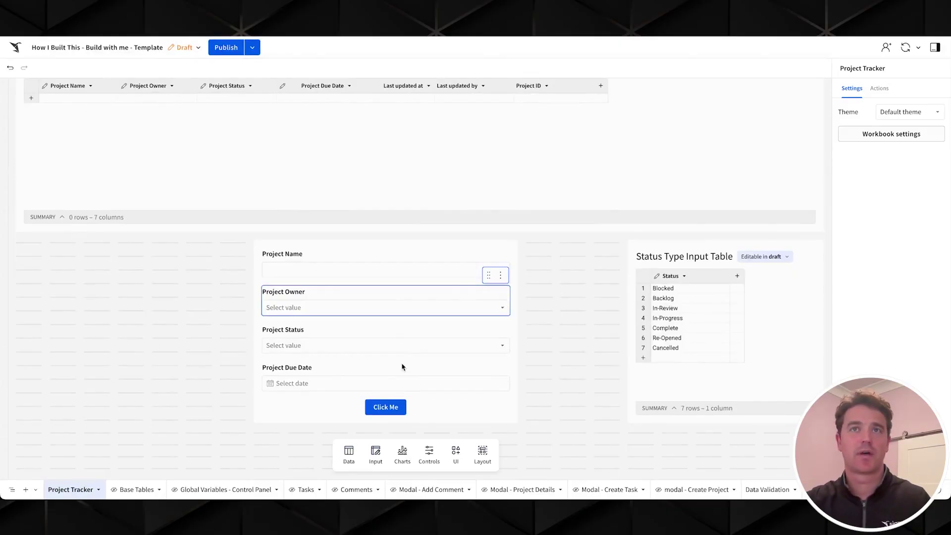
scroll(402, 366, up, 1)
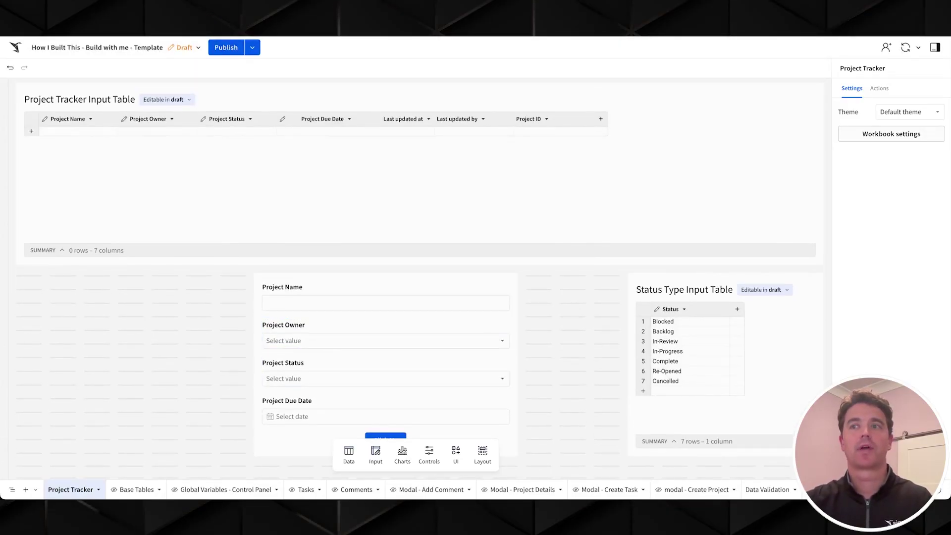
Open the workbook lineage and trace the Project Tracker, Task Tracking, Comments, Status Type and Employees input tables.
click(921, 489)
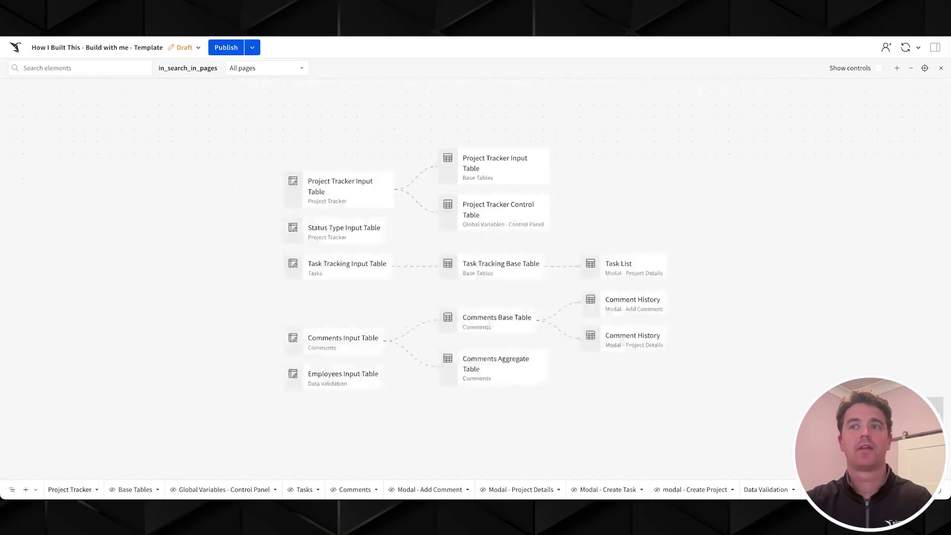
click(350, 190)
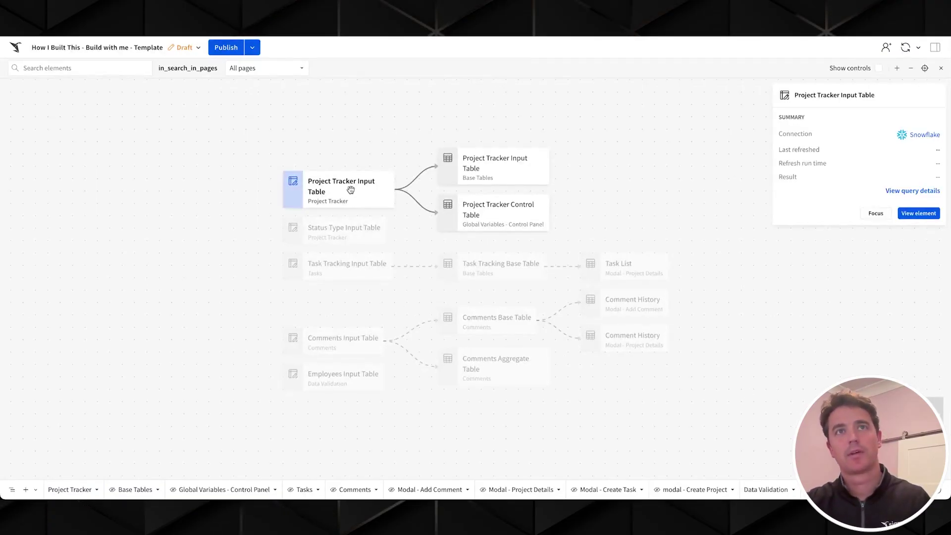
click(342, 266)
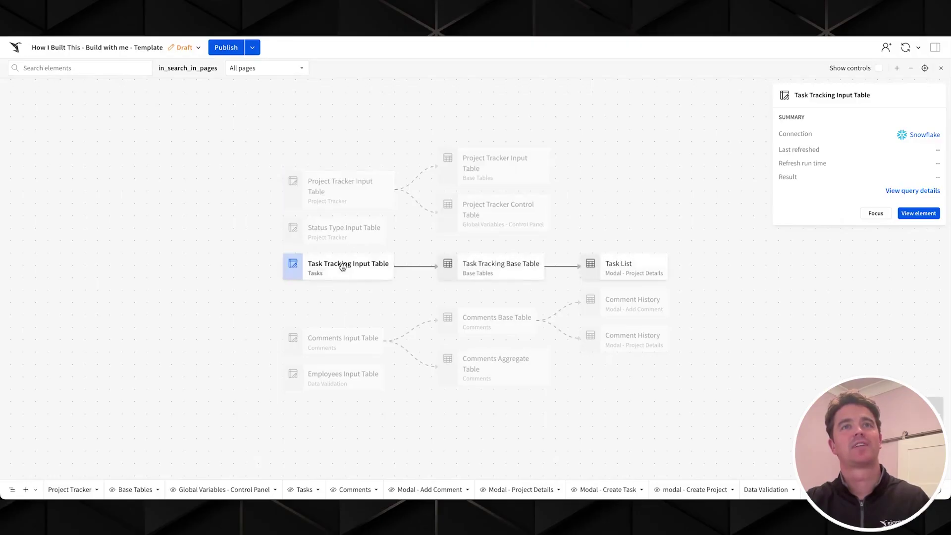
click(358, 340)
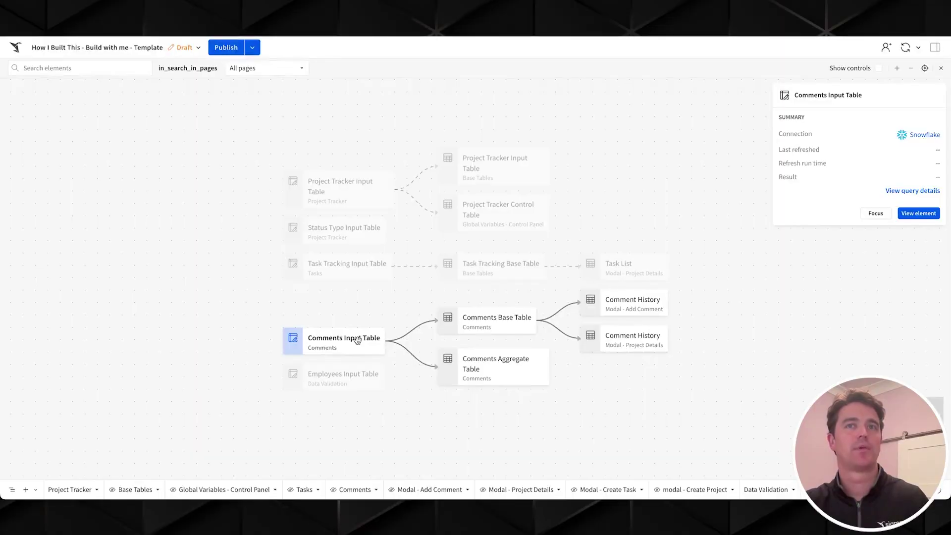
click(364, 231)
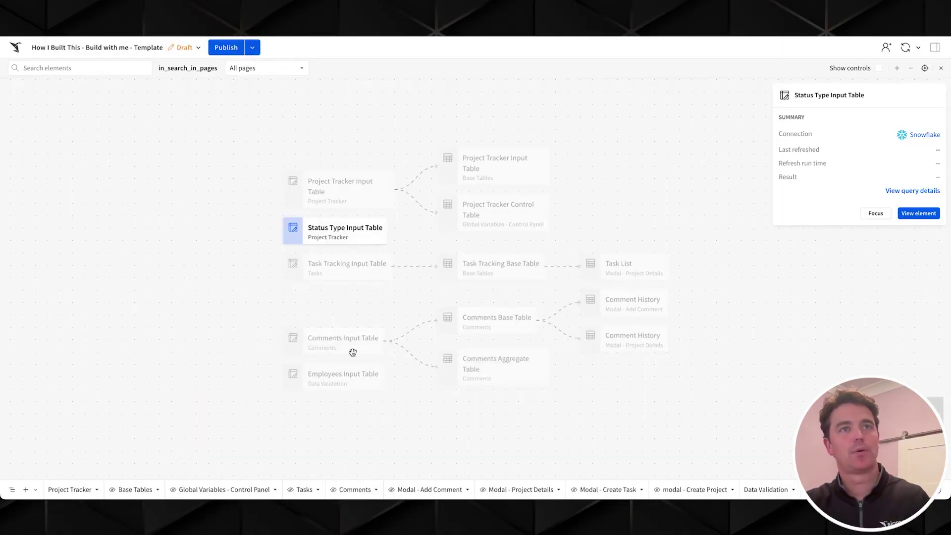
click(353, 378)
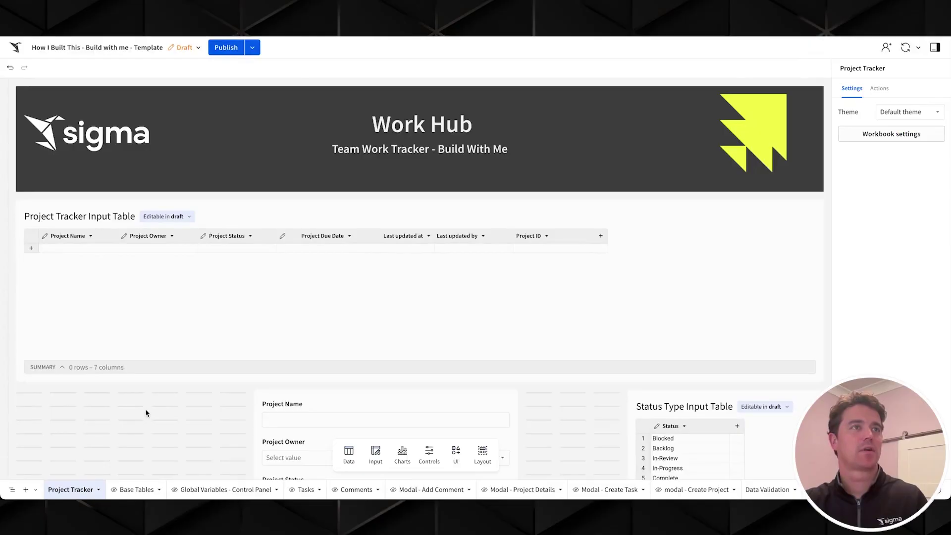
Inspect the Project Tracker Input Table's columns and the container holding the project entry form on the Project Tracker page.
scroll(142, 412, down, 1)
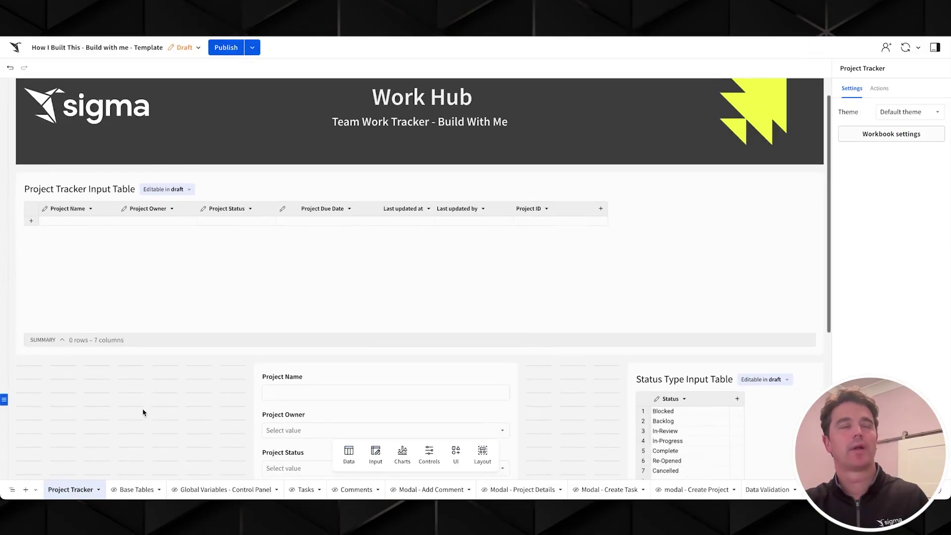
scroll(143, 412, down, 1)
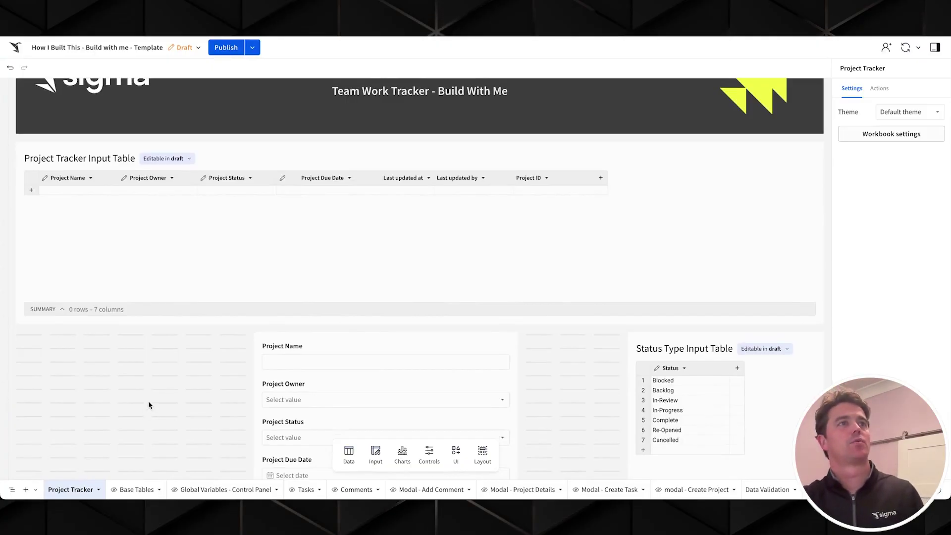
click(223, 147)
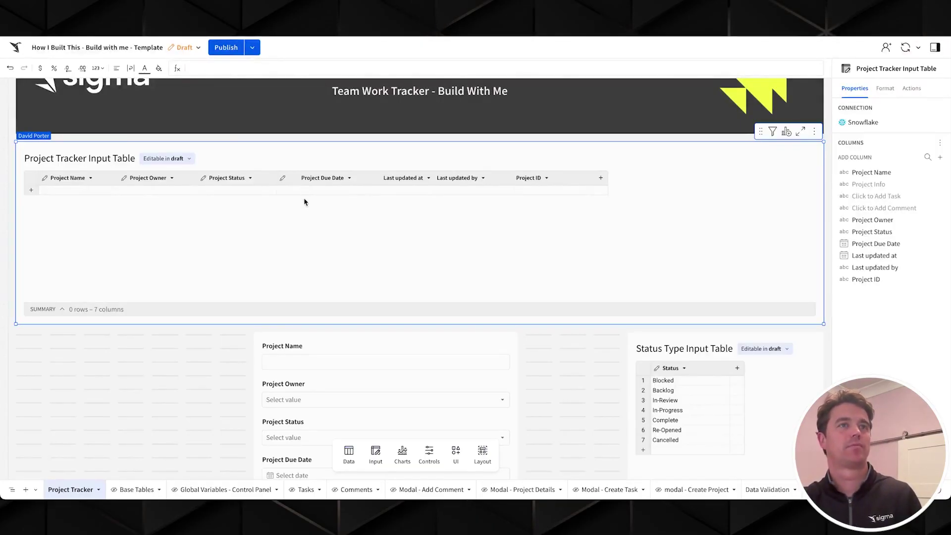
scroll(304, 201, down, 1)
click(387, 313)
scroll(388, 314, down, 1)
scroll(388, 314, down, 1)
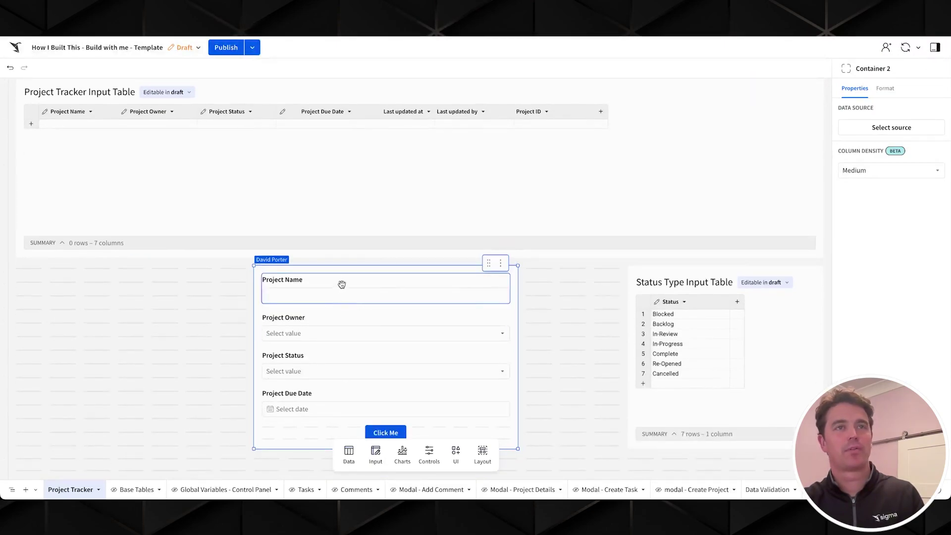
Inspect the form's Project Name, Project Owner, Project Status and Project Due Date controls, and preview the Project Owner choices.
click(341, 286)
click(347, 317)
click(343, 354)
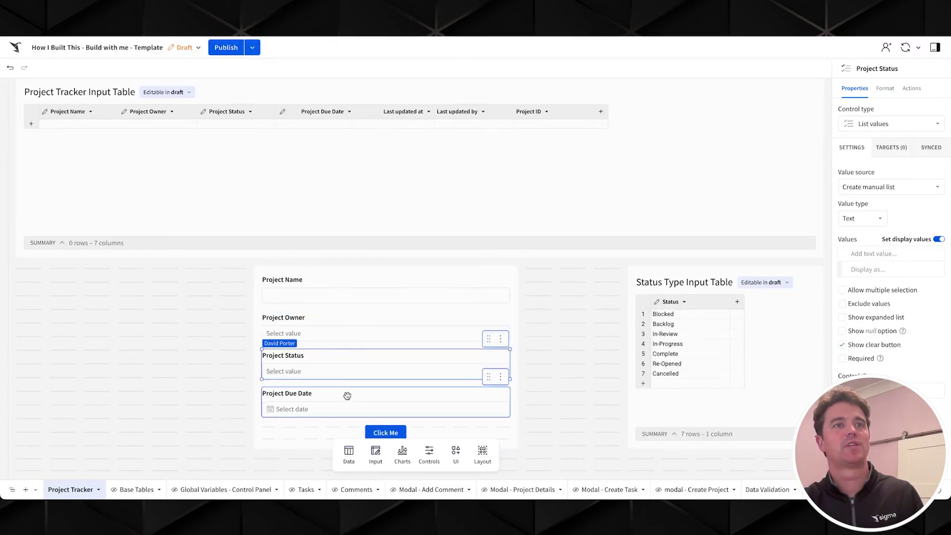
click(346, 399)
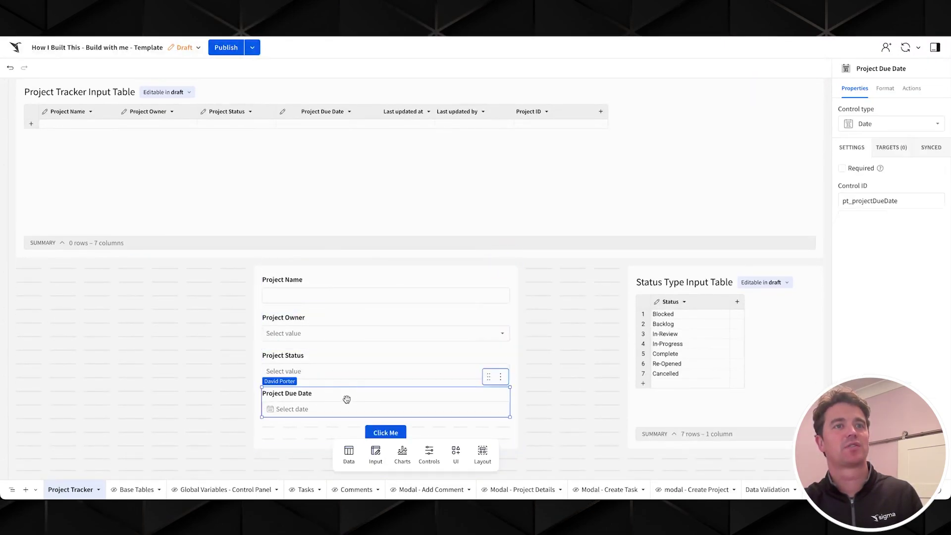
click(346, 297)
click(340, 335)
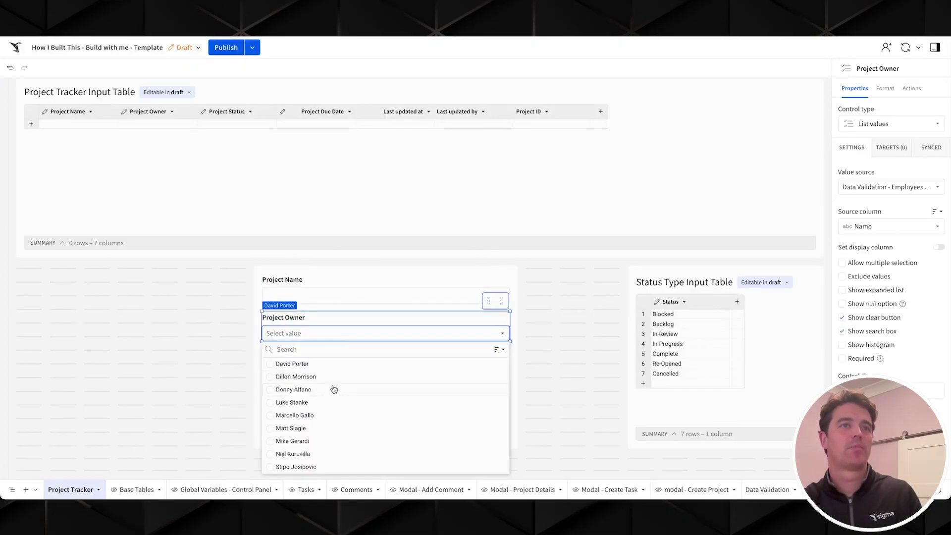
click(234, 401)
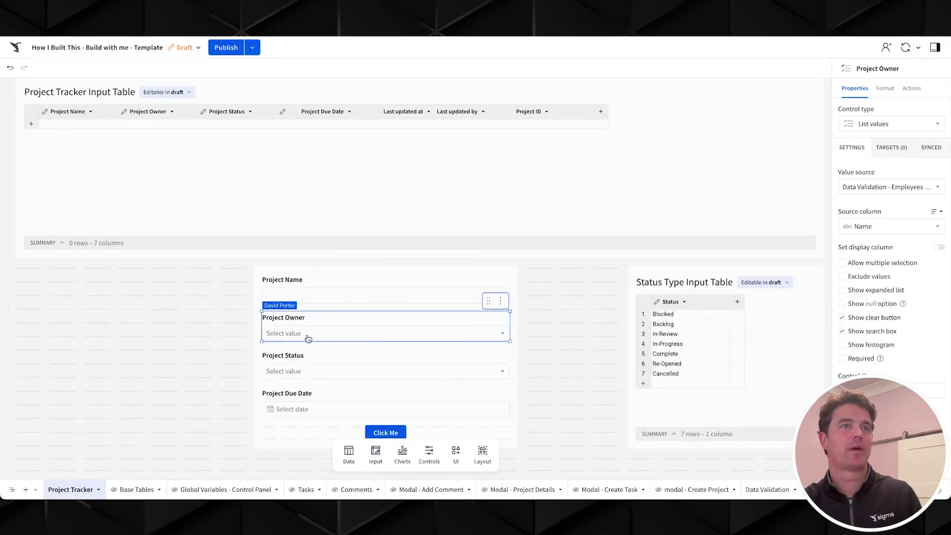
Examine the Project Status control's value settings and the Status Type Input Table that lists the statuses.
click(324, 366)
click(324, 375)
click(337, 355)
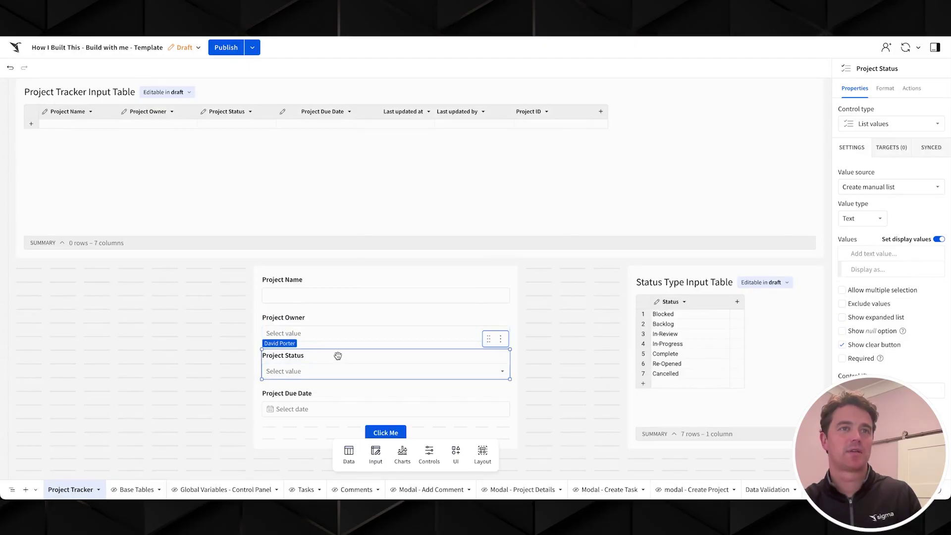
scroll(342, 357, up, 1)
scroll(357, 373, down, 1)
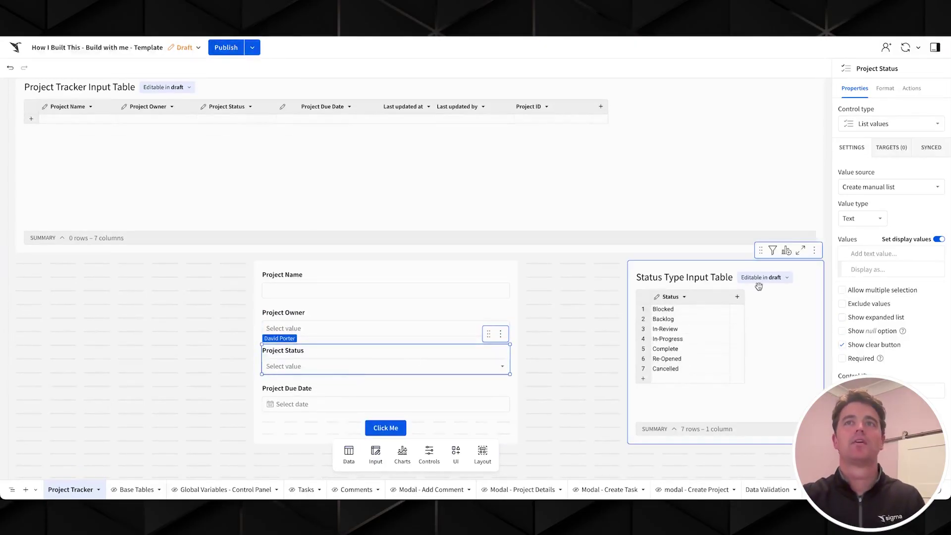
click(775, 309)
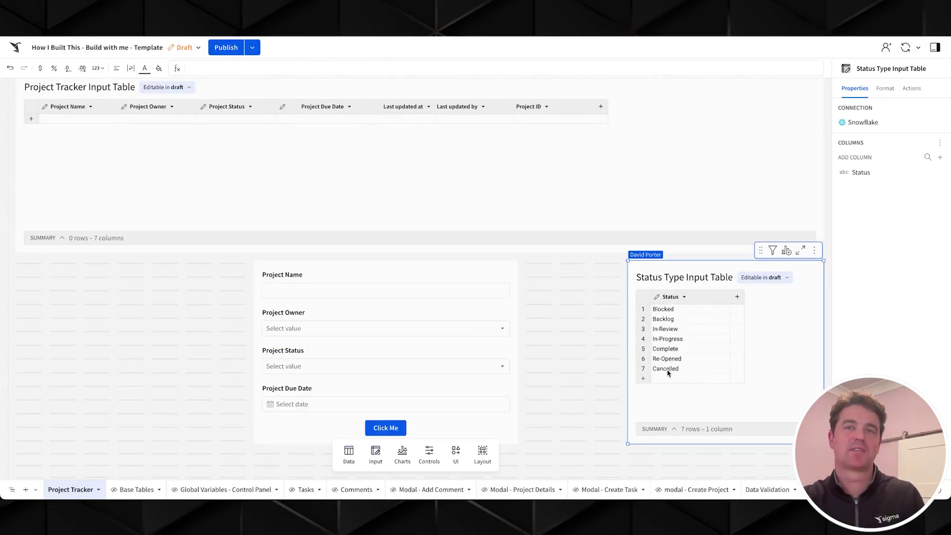
Set the Project Status control's value source to the Status Type Input Table and preview its choices.
click(462, 355)
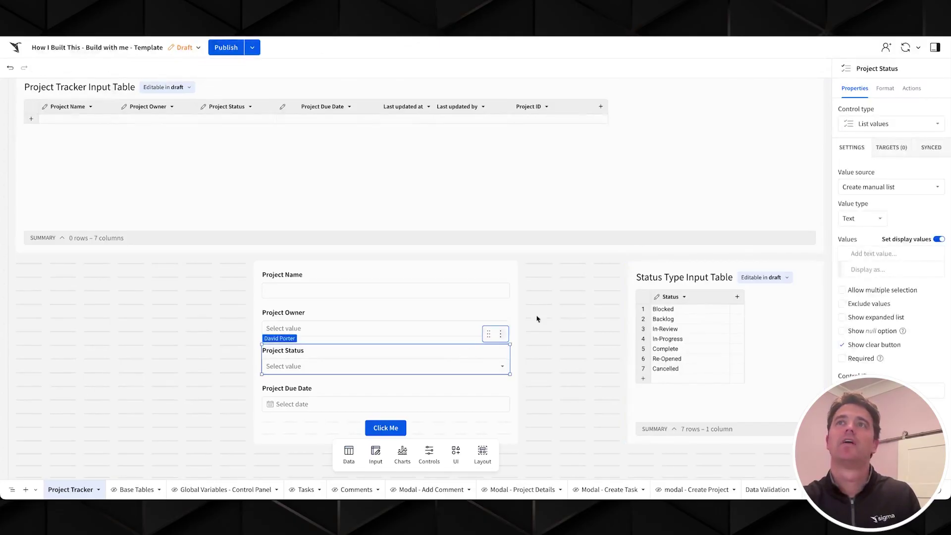
click(889, 186)
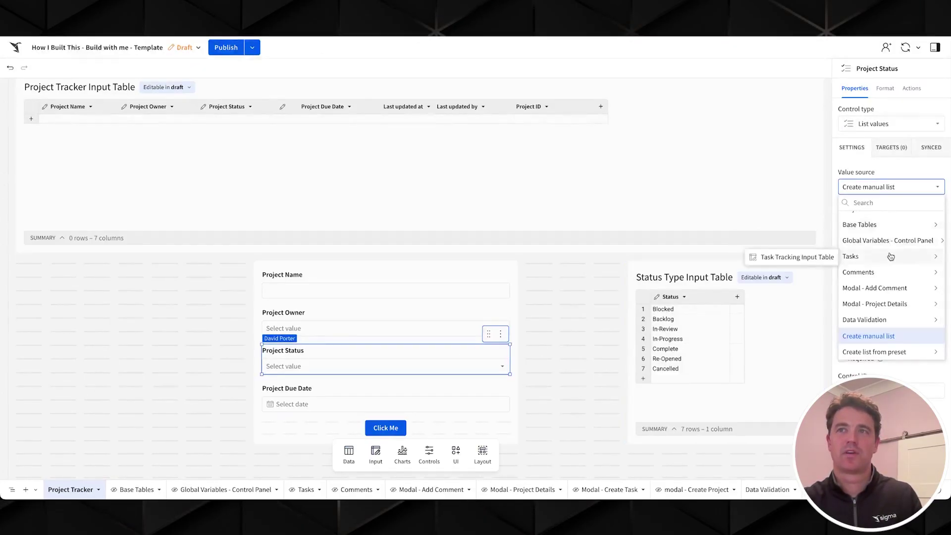
mouse_move(894, 286)
scroll(886, 237, up, 2)
mouse_move(885, 233)
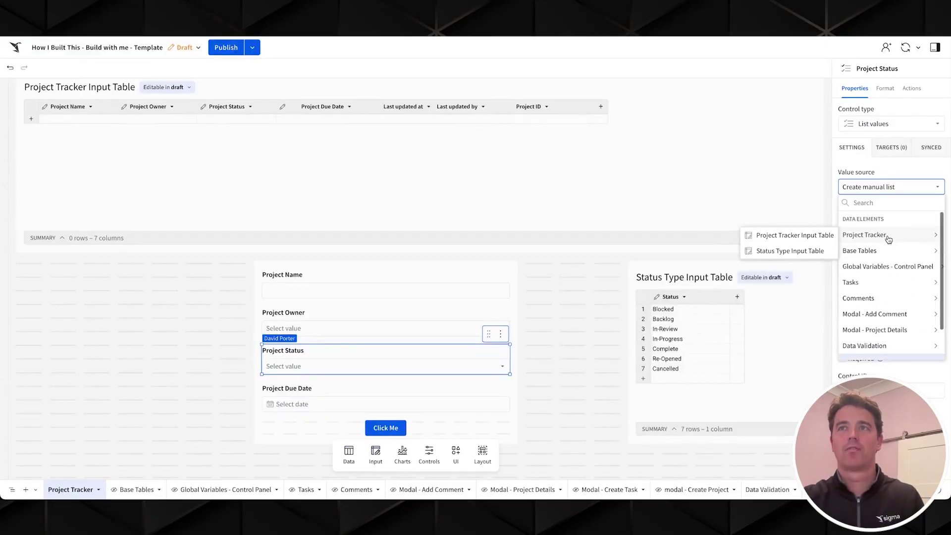
click(788, 251)
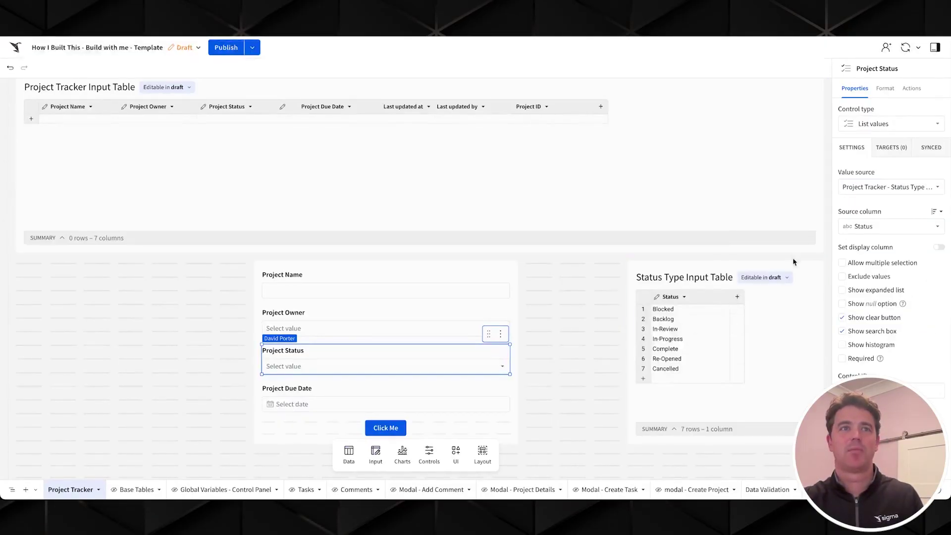
click(492, 367)
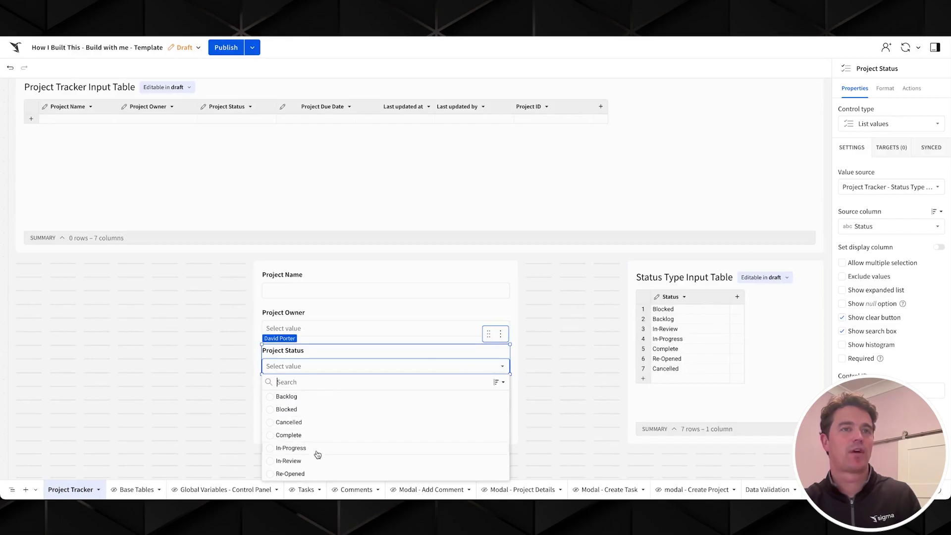
click(550, 377)
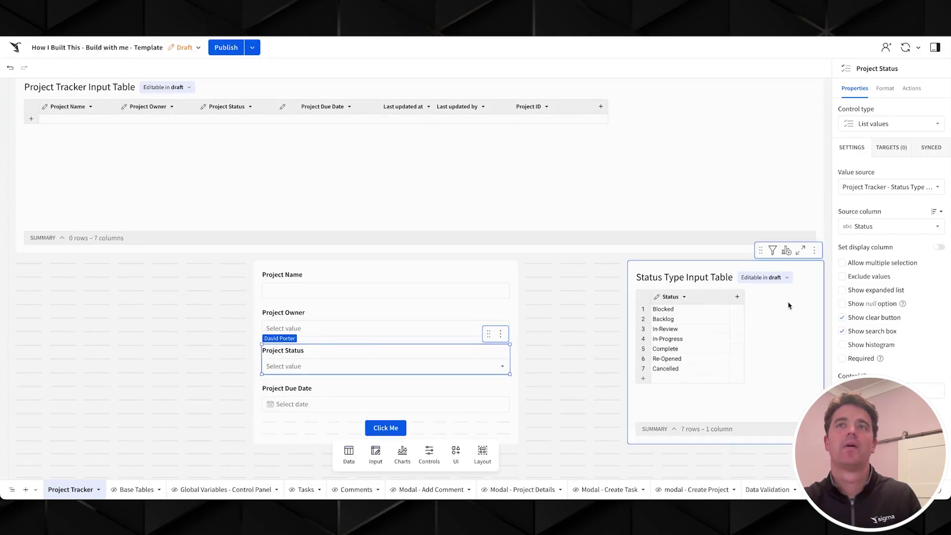
Move the Status Type Input Table to the Data Validation page.
click(814, 250)
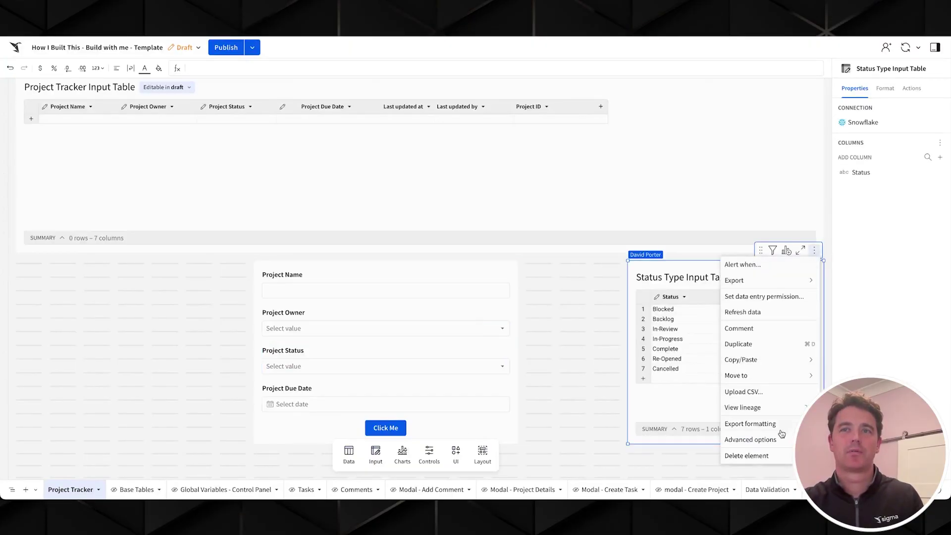
mouse_move(771, 379)
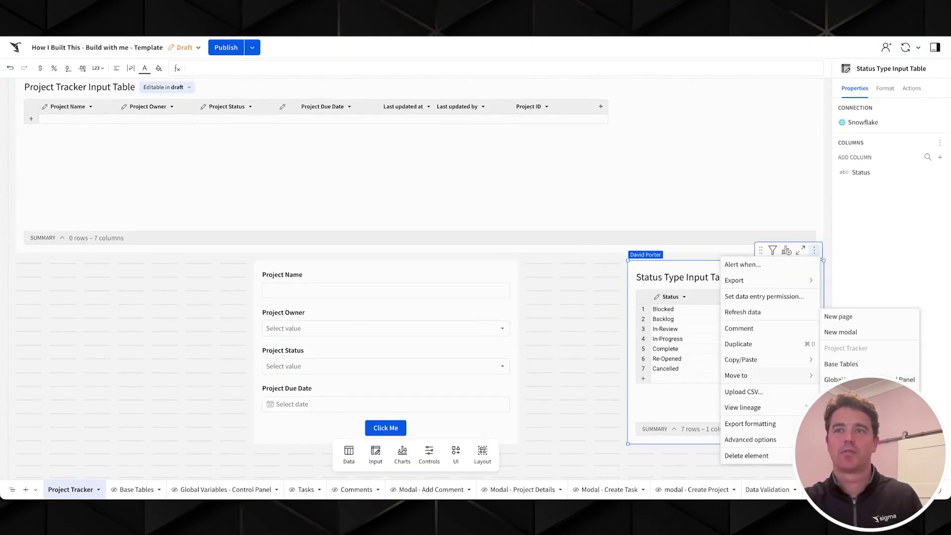
click(846, 490)
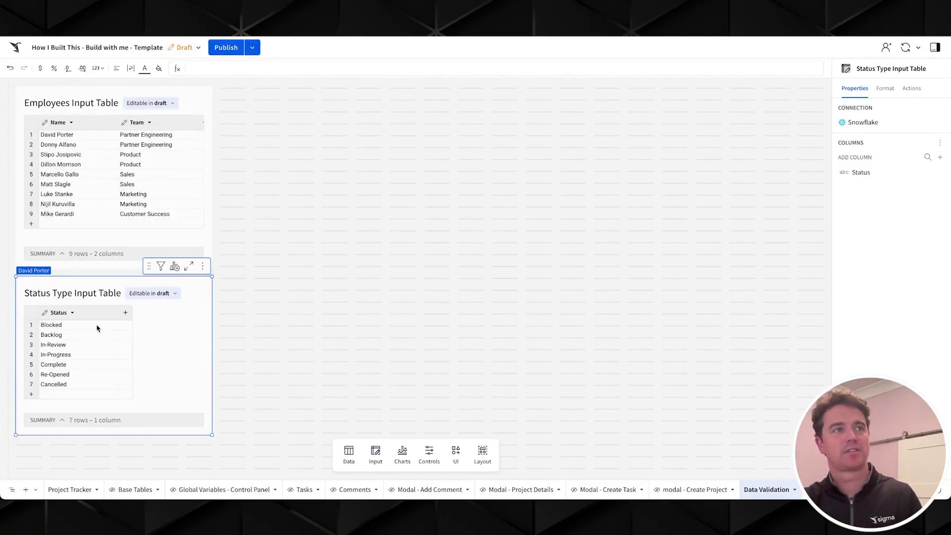
Change the project entry form's button text on the Project Tracker page to "Create Project".
click(77, 490)
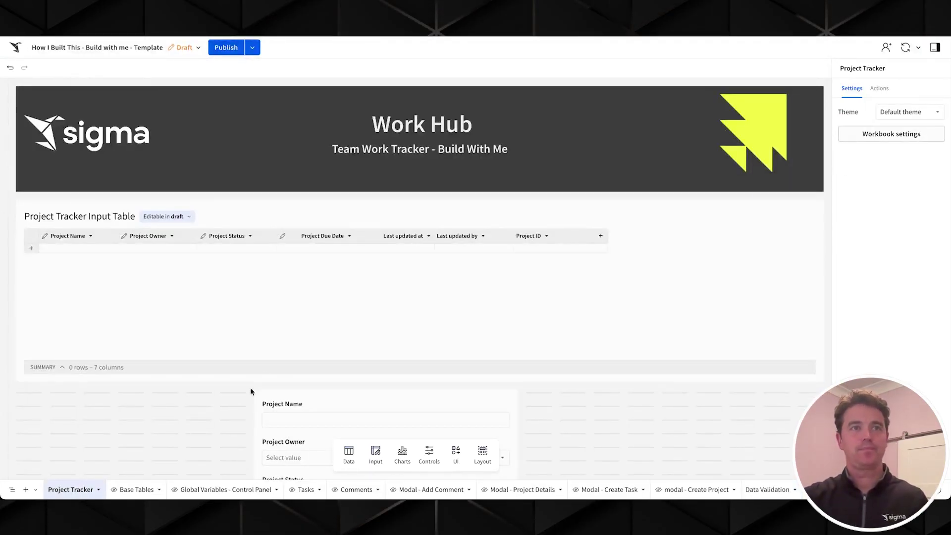
scroll(258, 386, down, 2)
scroll(270, 376, down, 1)
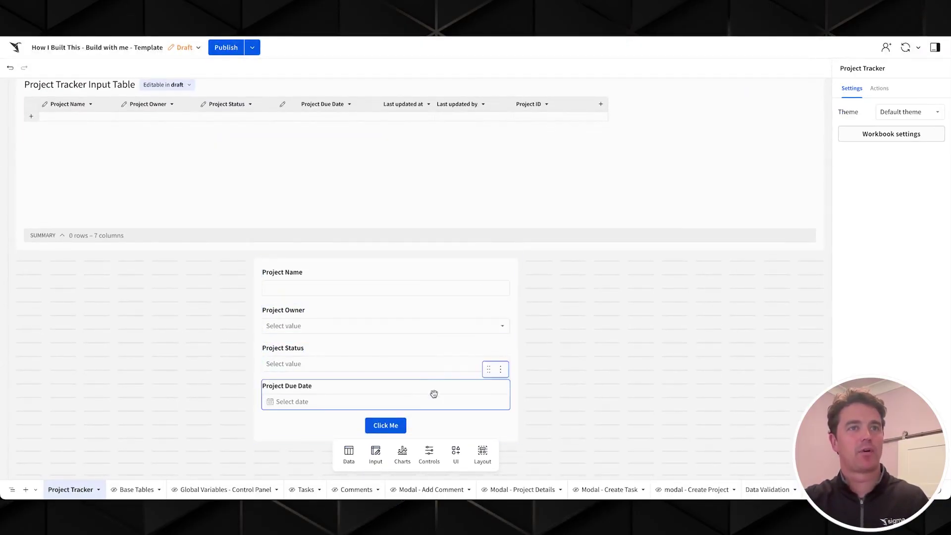
click(436, 426)
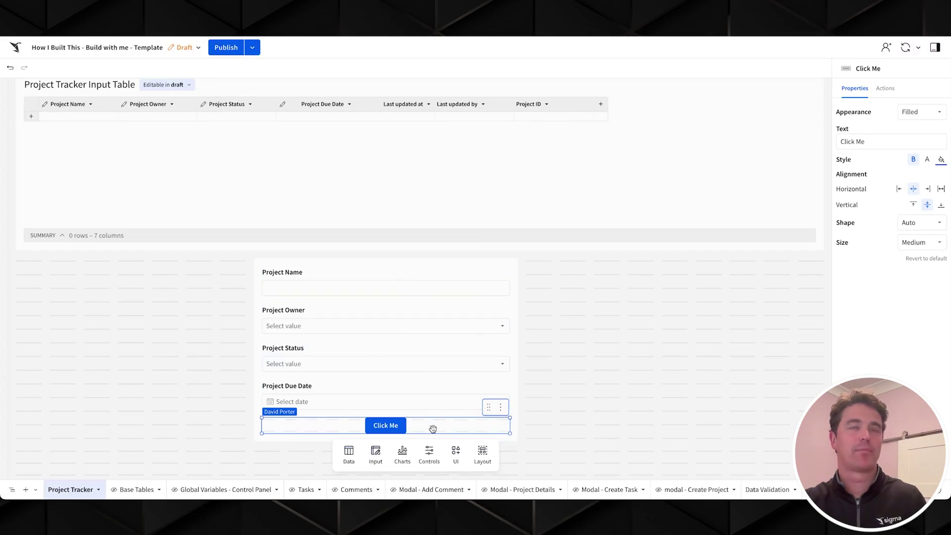
drag(879, 143, 809, 139)
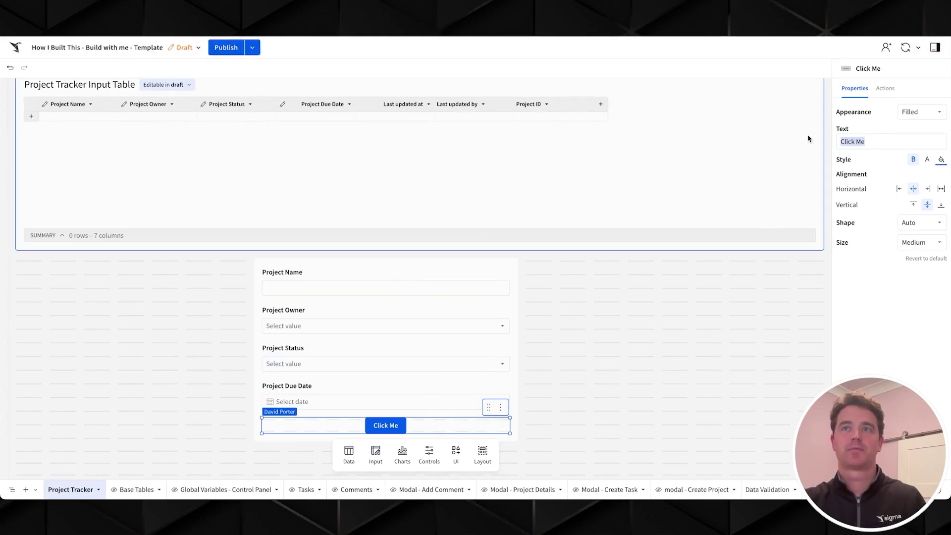
text(Create Project)
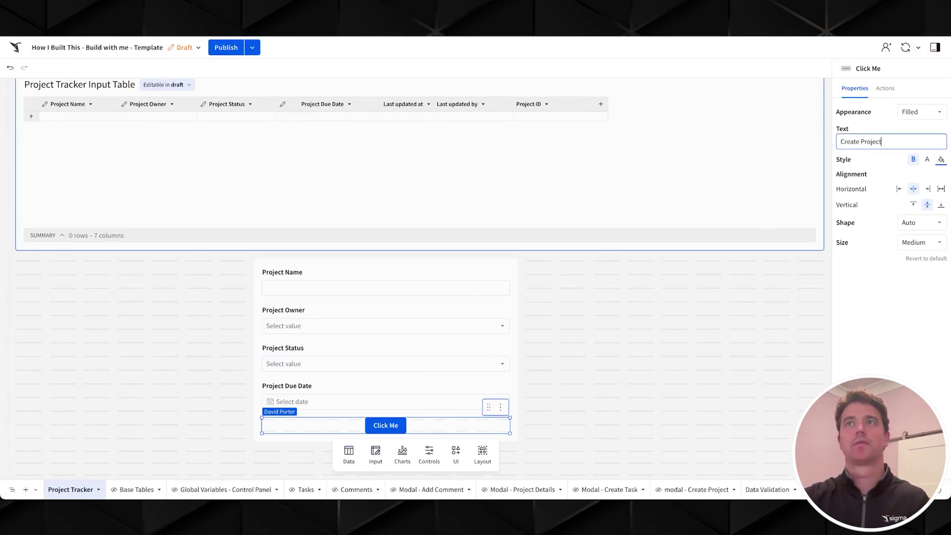
Add an Insert row action to the Create Project button, writing the four form control values into the Project Tracker Input Table.
click(886, 92)
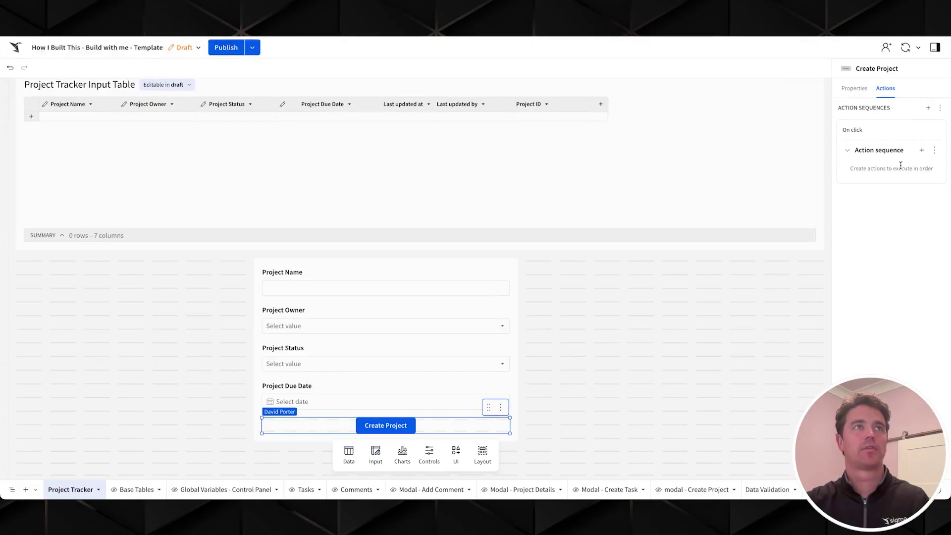
click(921, 150)
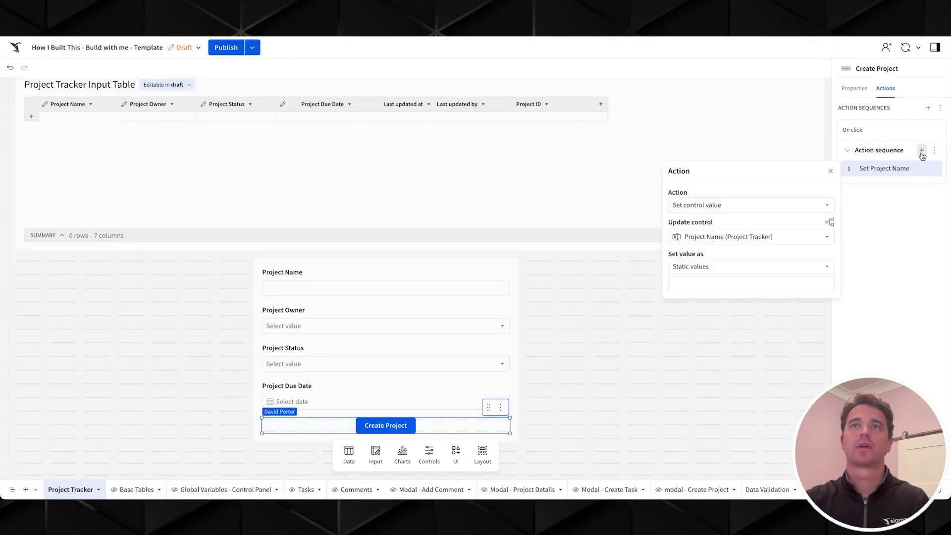
click(730, 206)
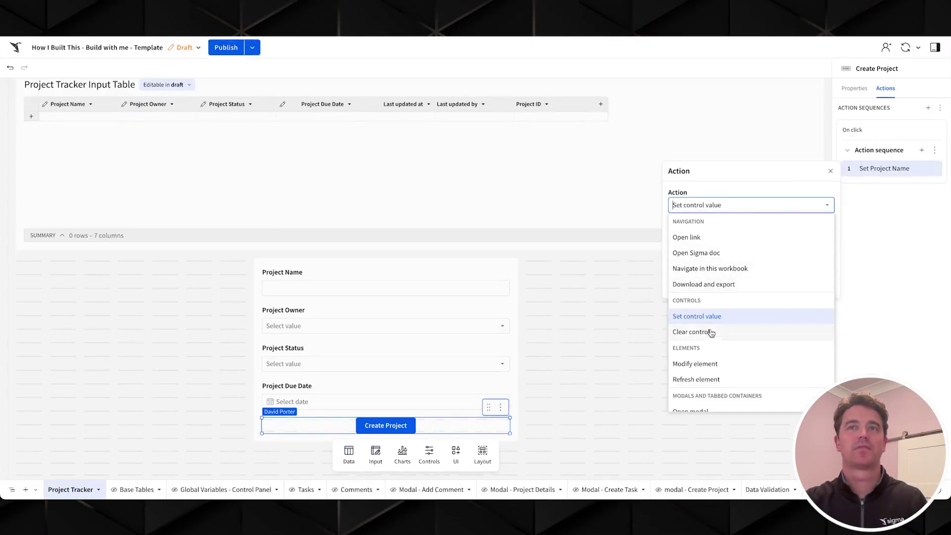
scroll(718, 272, down, 2)
scroll(717, 273, down, 2)
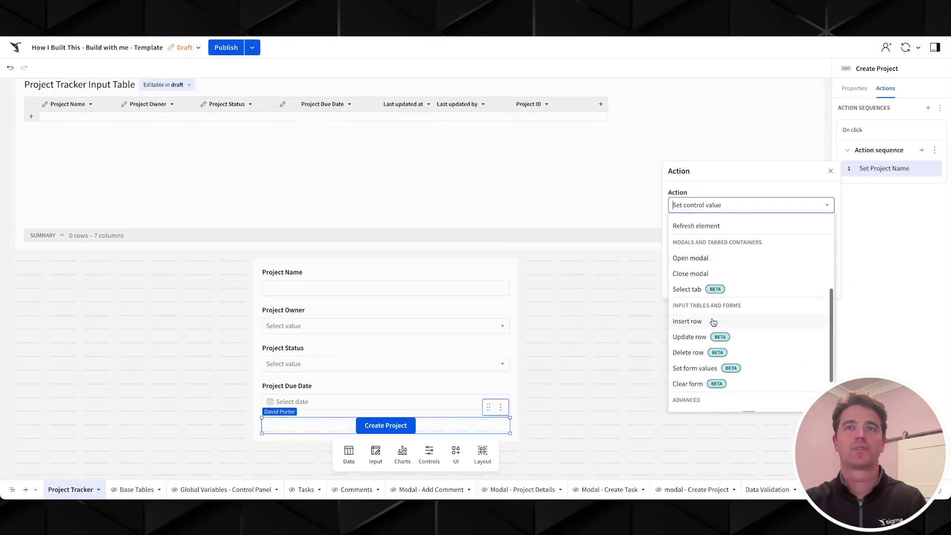
click(713, 321)
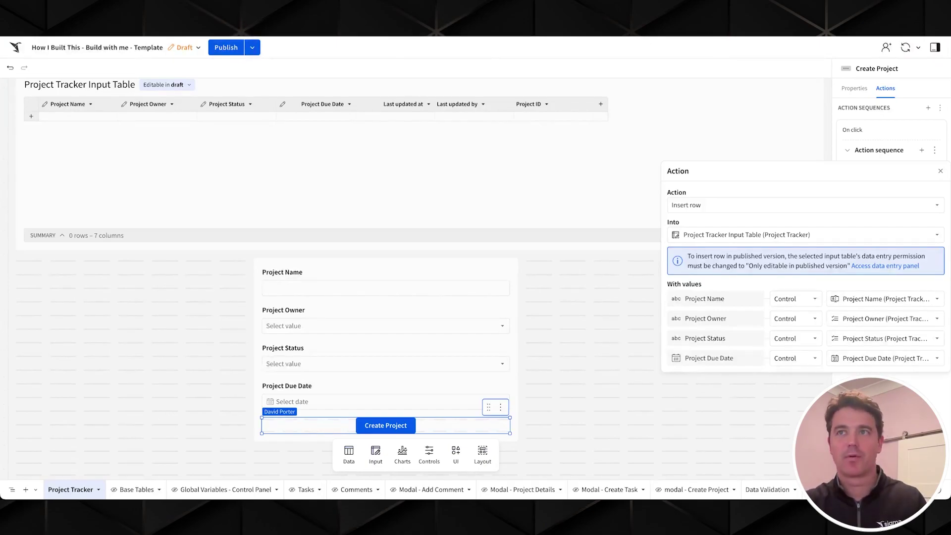
key(Escape)
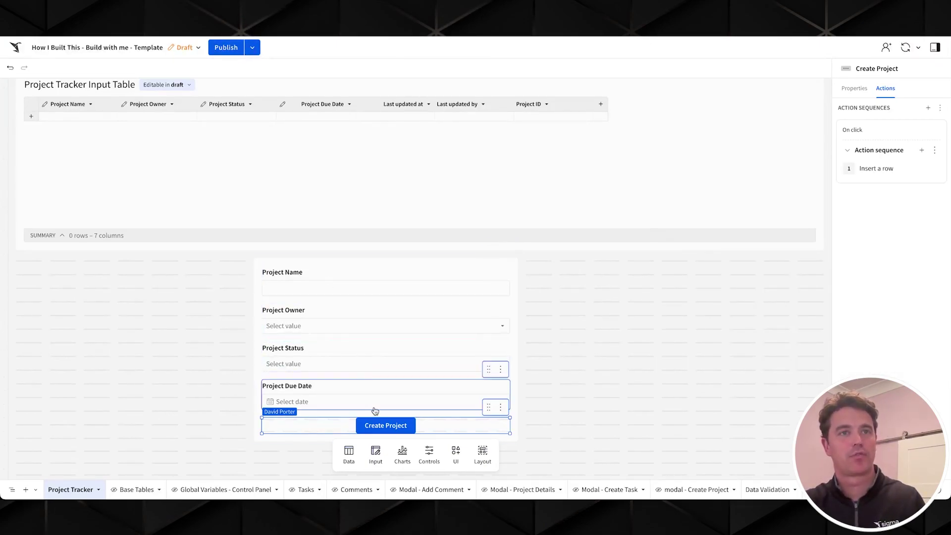
Submit a test entry named First Project with a project owner, status Backlog and due date 03/14/2025.
click(353, 287)
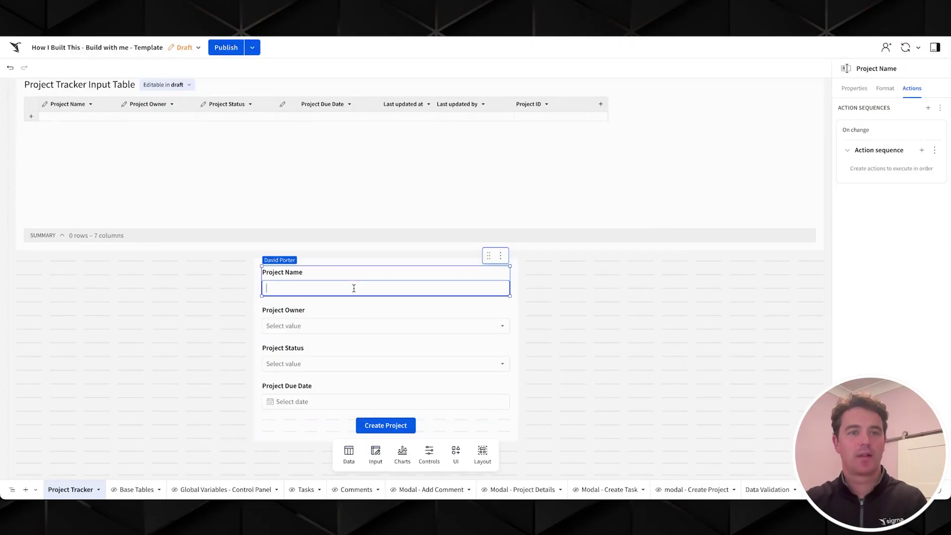
text(First Project)
click(366, 328)
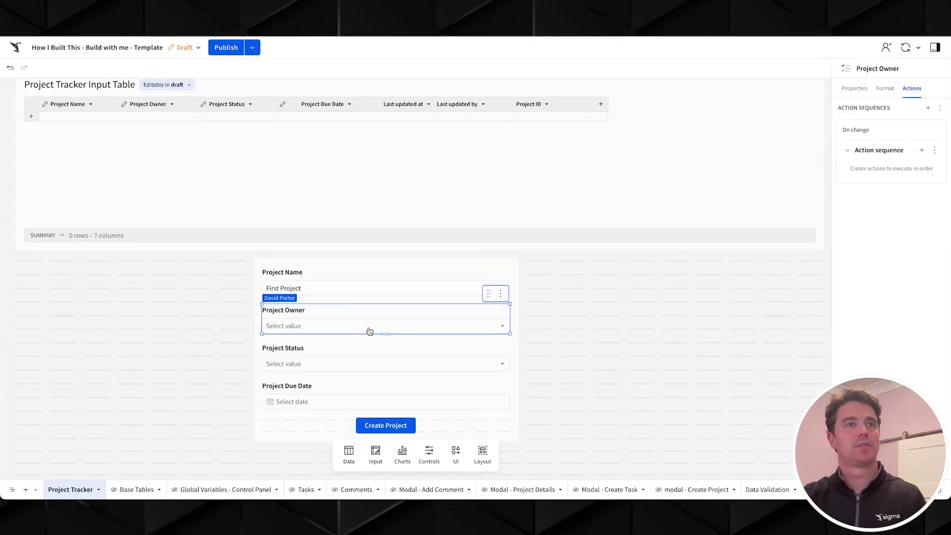
click(370, 329)
click(306, 357)
click(374, 365)
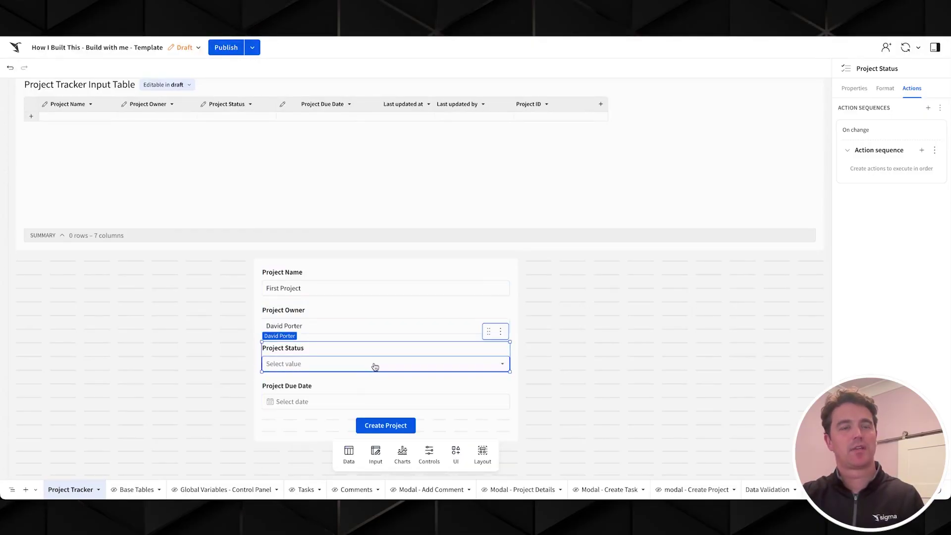
click(374, 365)
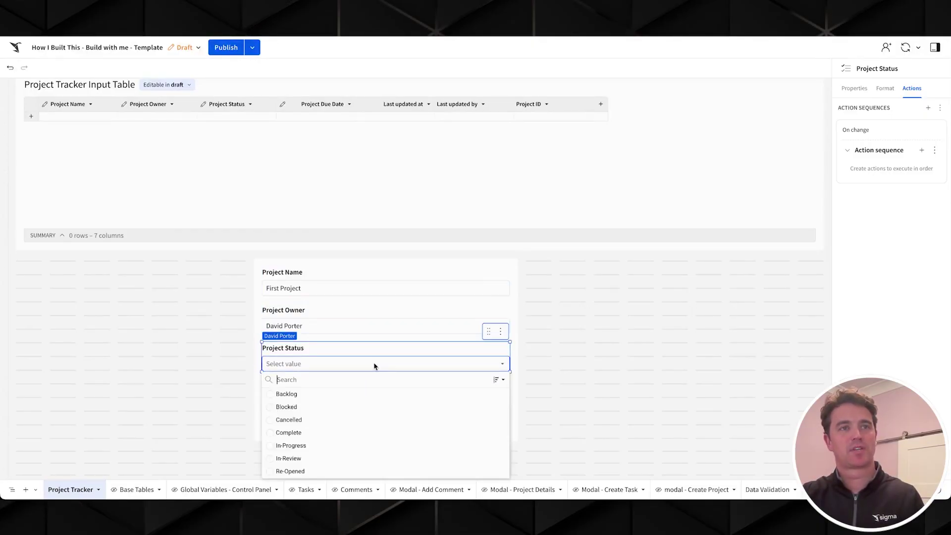
click(326, 395)
click(353, 402)
click(368, 322)
click(403, 429)
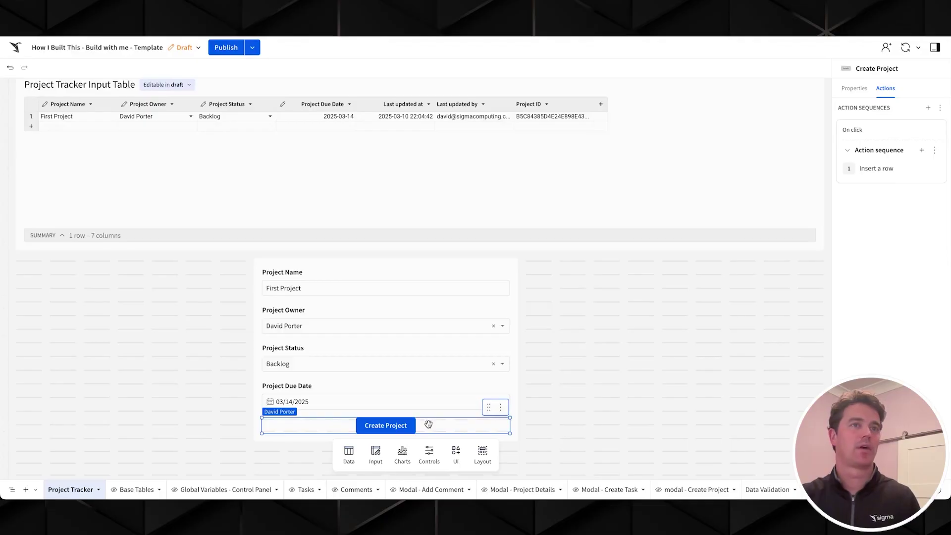
Add a second action to the Create Project button that clears all controls in Container 2 on the Project Tracker page.
click(921, 151)
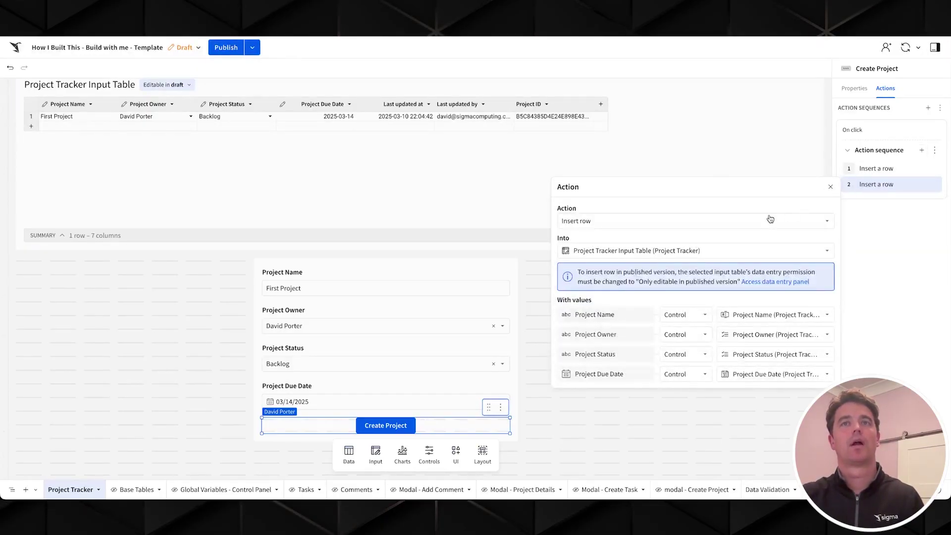
click(715, 220)
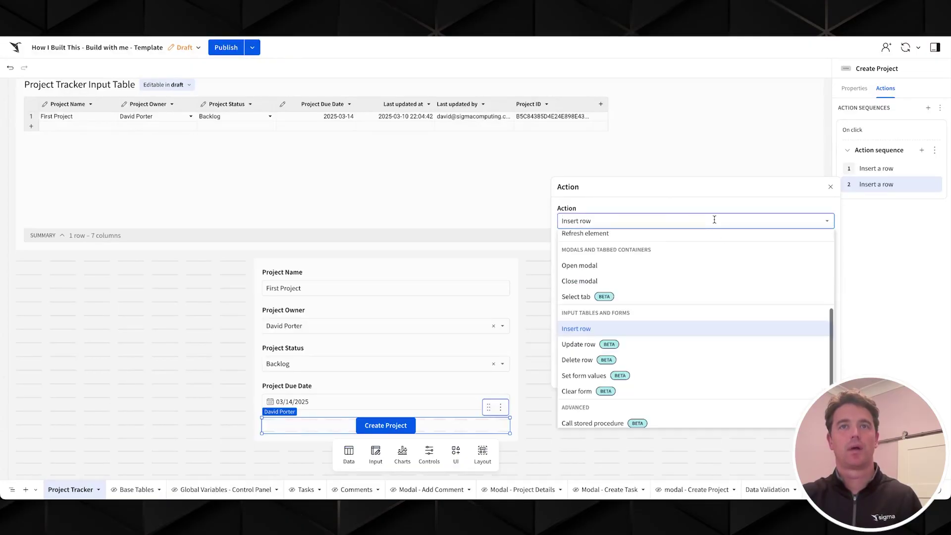
text(clear)
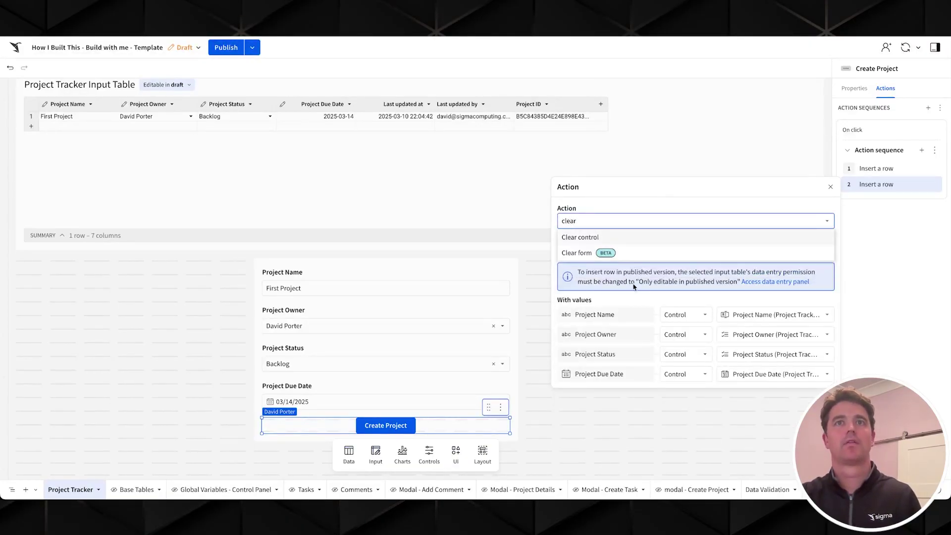
click(638, 237)
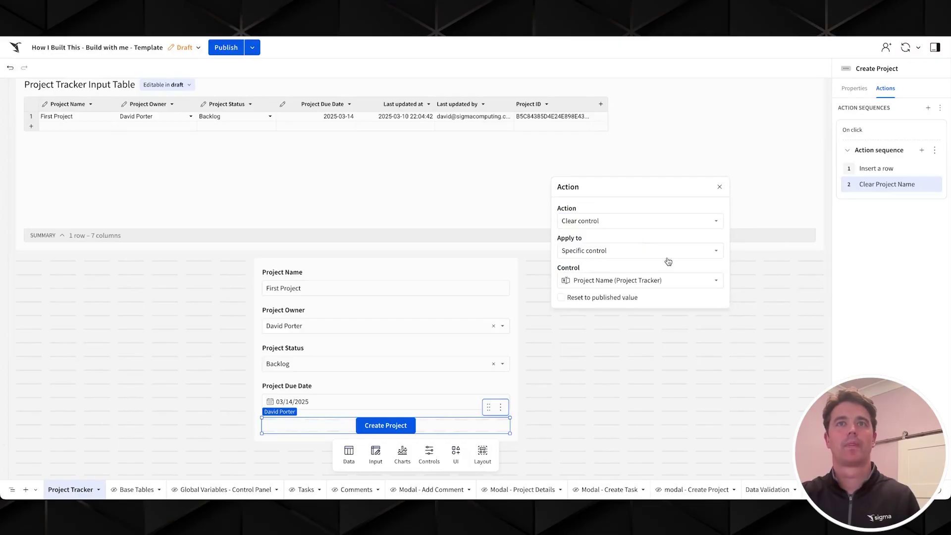
click(630, 248)
click(607, 282)
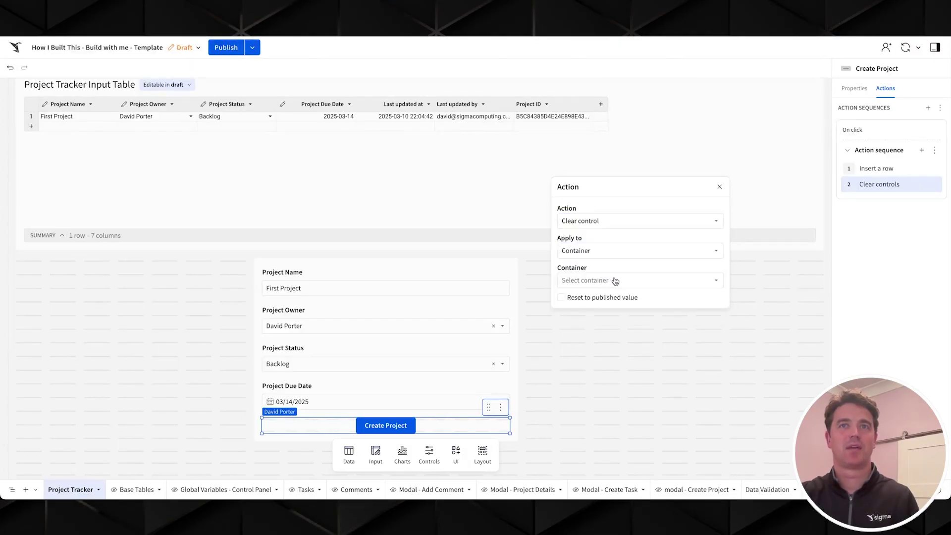
click(614, 280)
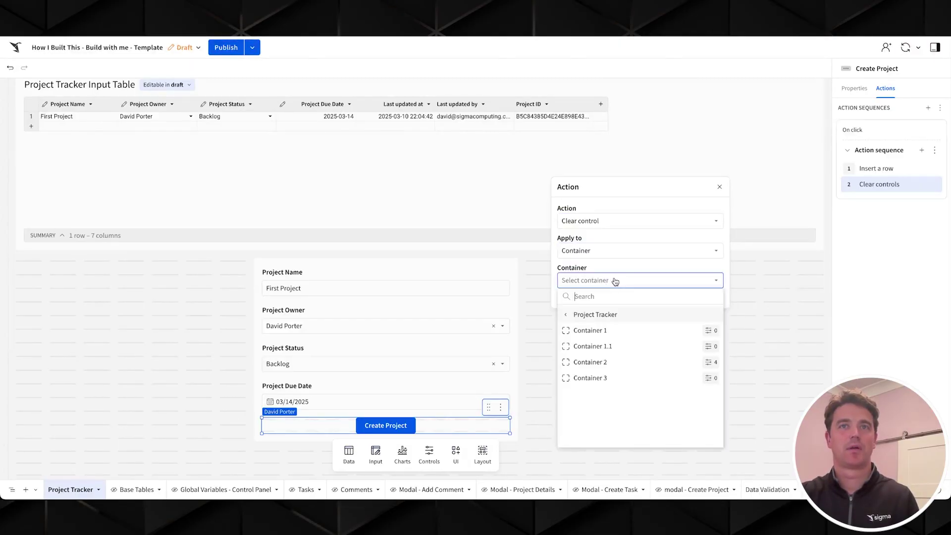
click(613, 365)
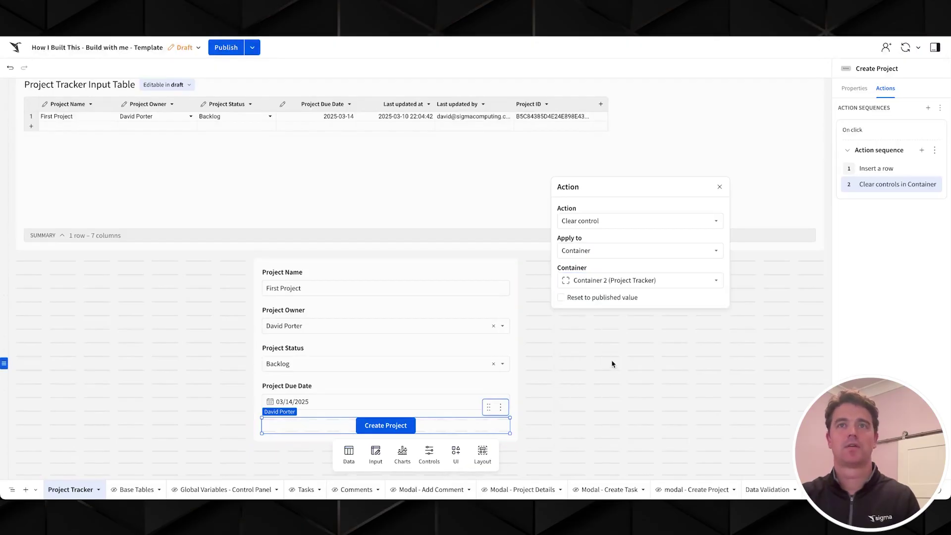
click(881, 281)
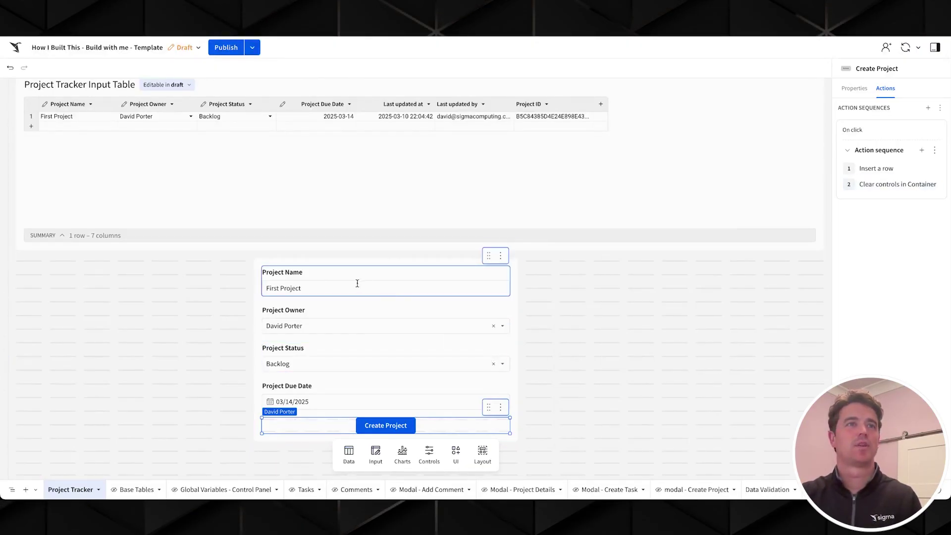
Rename the form entry to Second Project, choose a different project owner, and submit it with status Backlog and due date 03/14/2025.
double_click(272, 289)
text(Second)
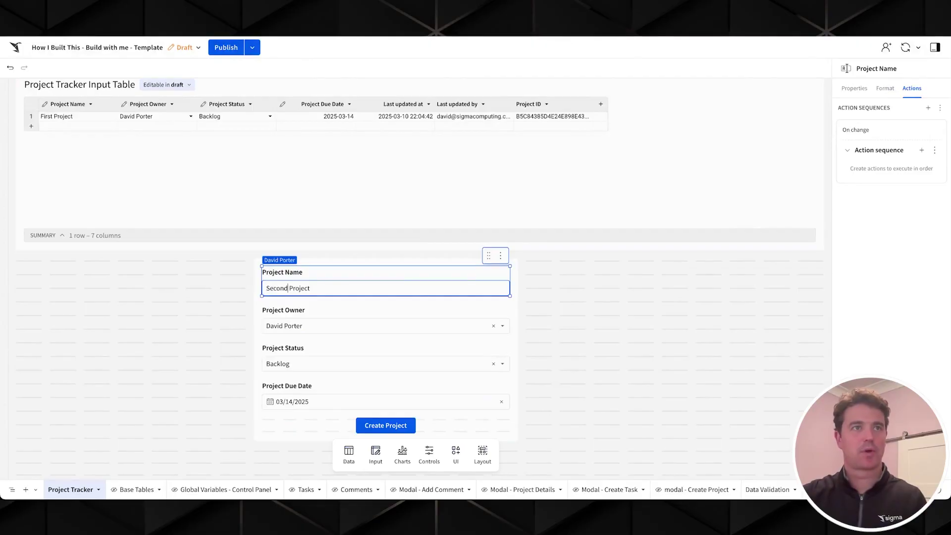
click(462, 325)
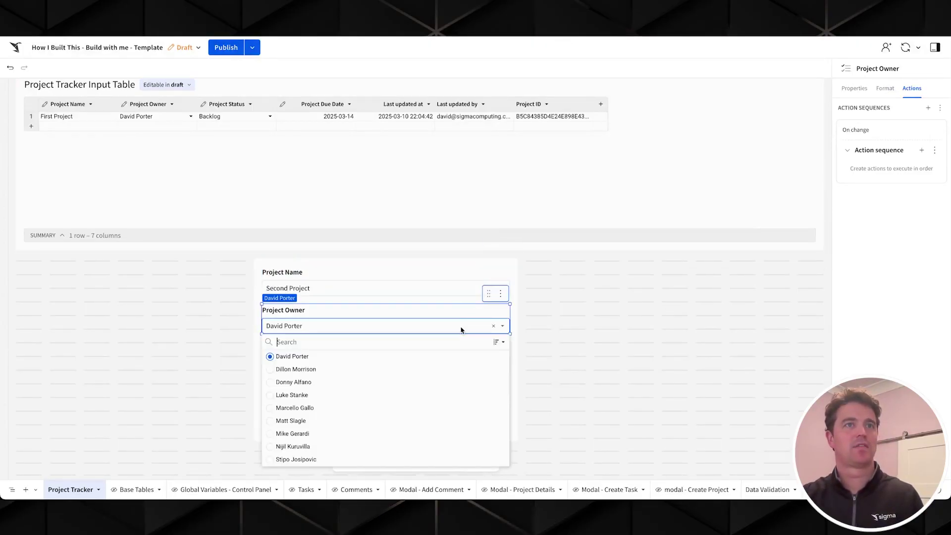
click(270, 385)
click(329, 401)
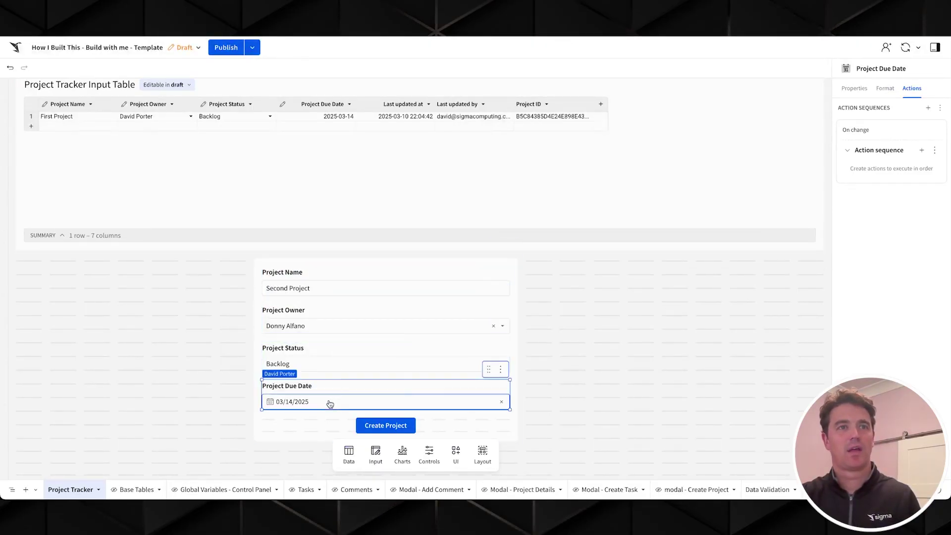
click(326, 420)
click(389, 425)
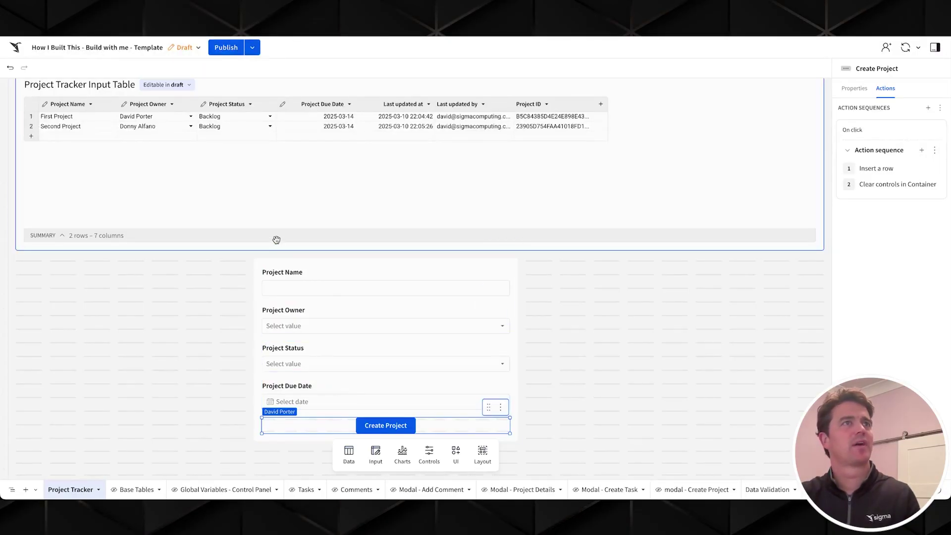
Move the form container to the "modal - Create Project" page and widen it to the modal's full width.
scroll(290, 242, up, 2)
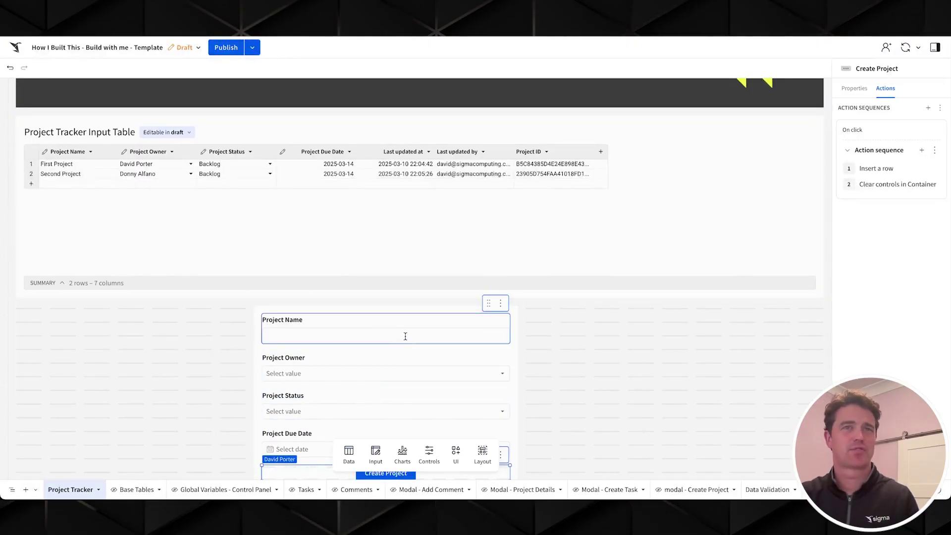
click(509, 295)
mouse_move(494, 359)
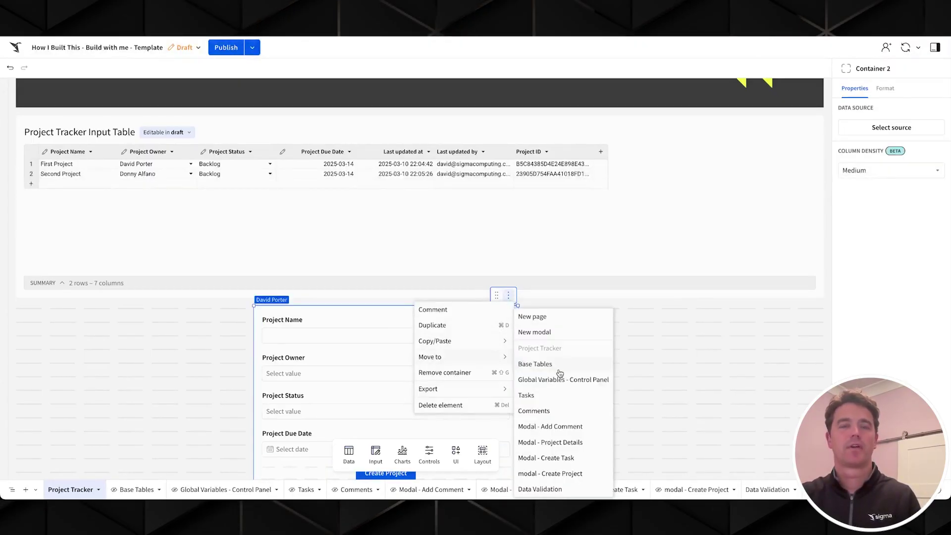
click(566, 474)
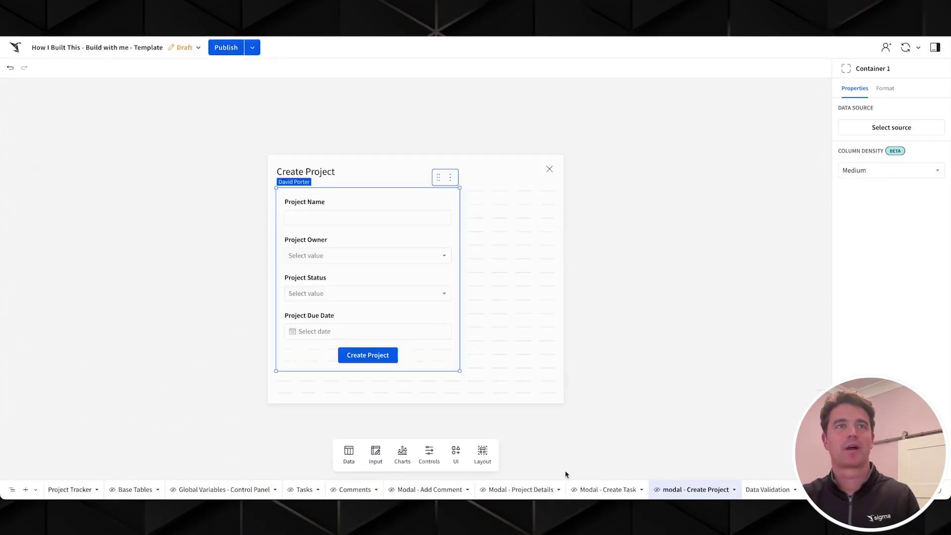
drag(462, 279, 555, 280)
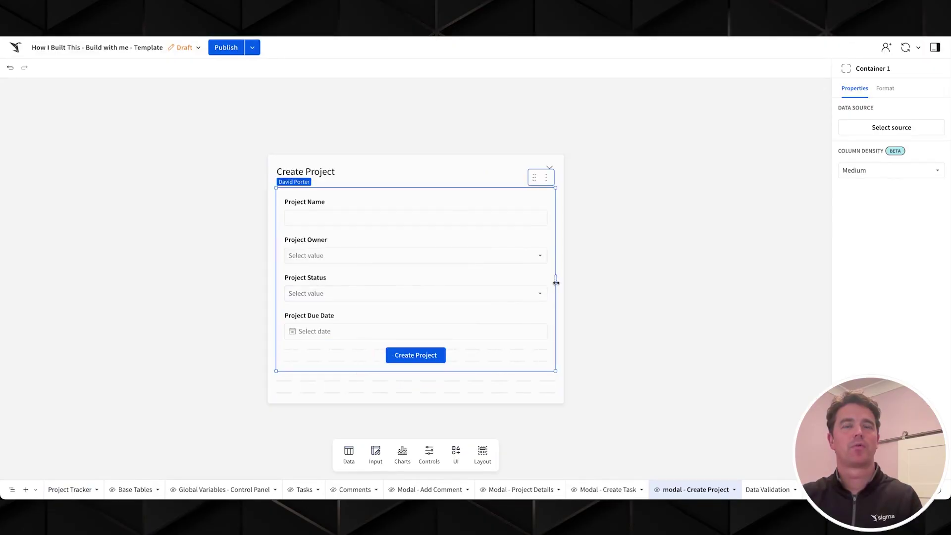
Add a third action to the modal's Create Project button that closes the modal.
click(466, 358)
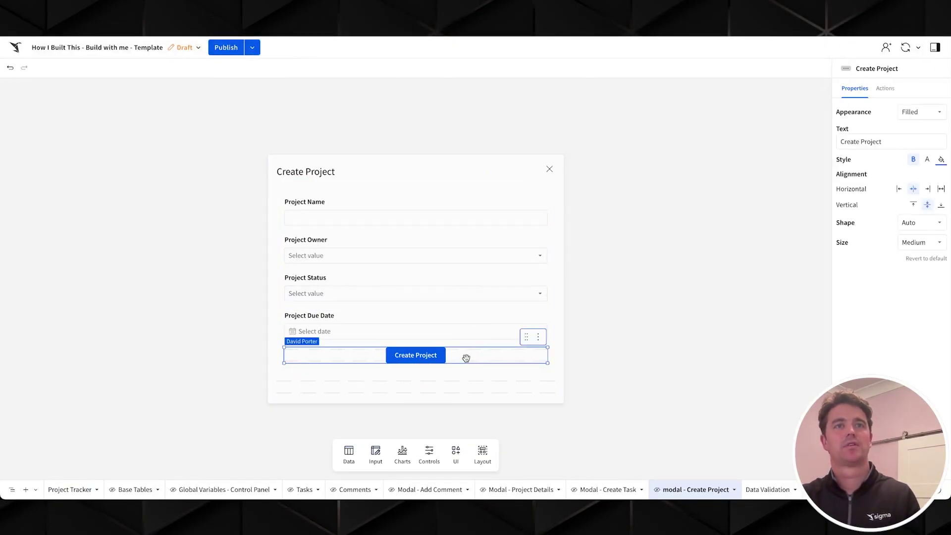
click(885, 89)
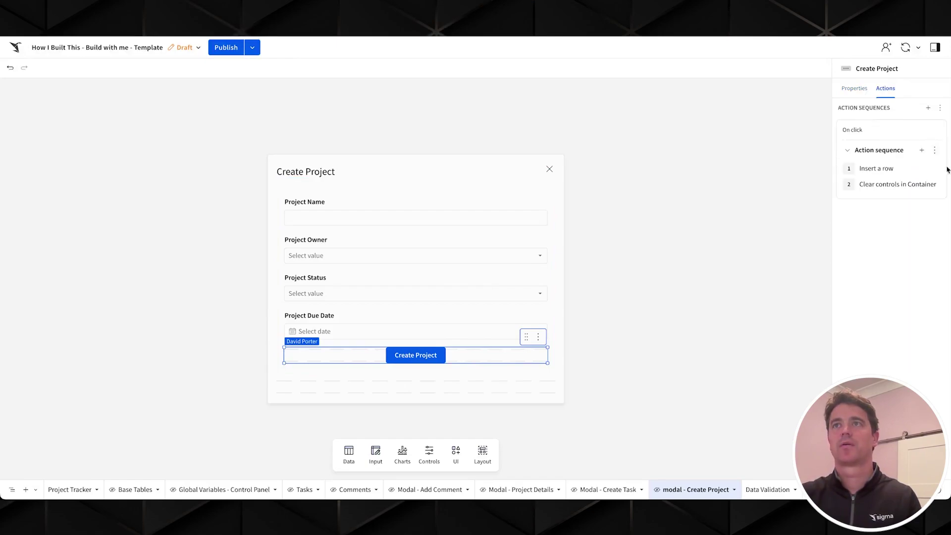
click(922, 151)
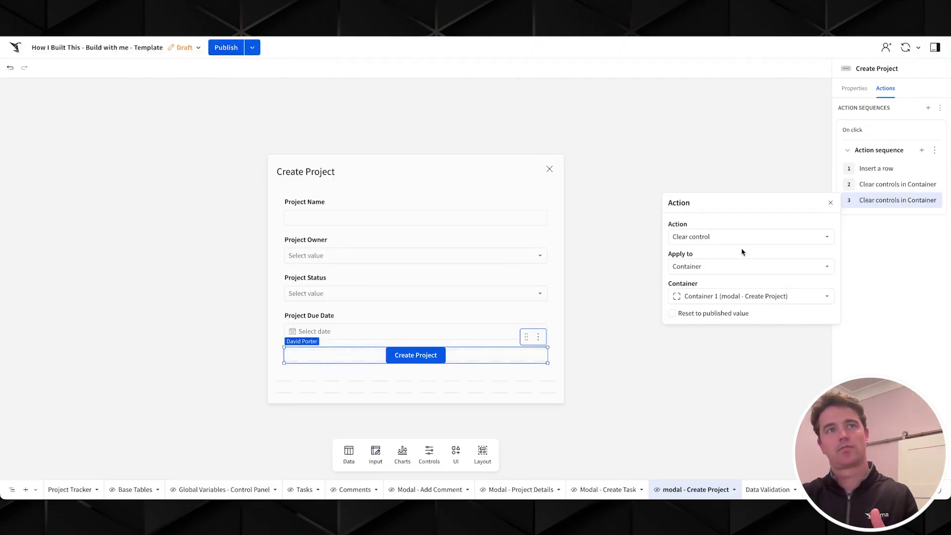
click(747, 236)
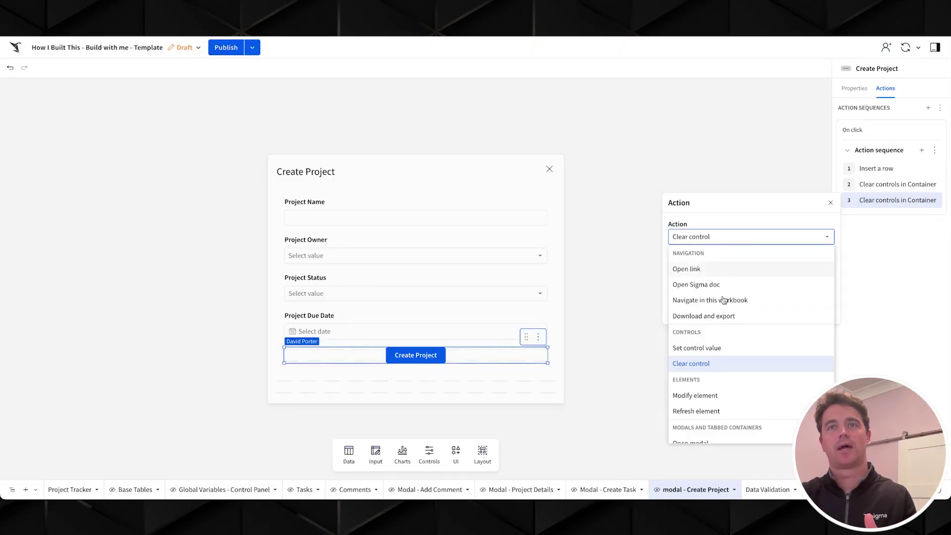
scroll(708, 349, down, 2)
click(711, 393)
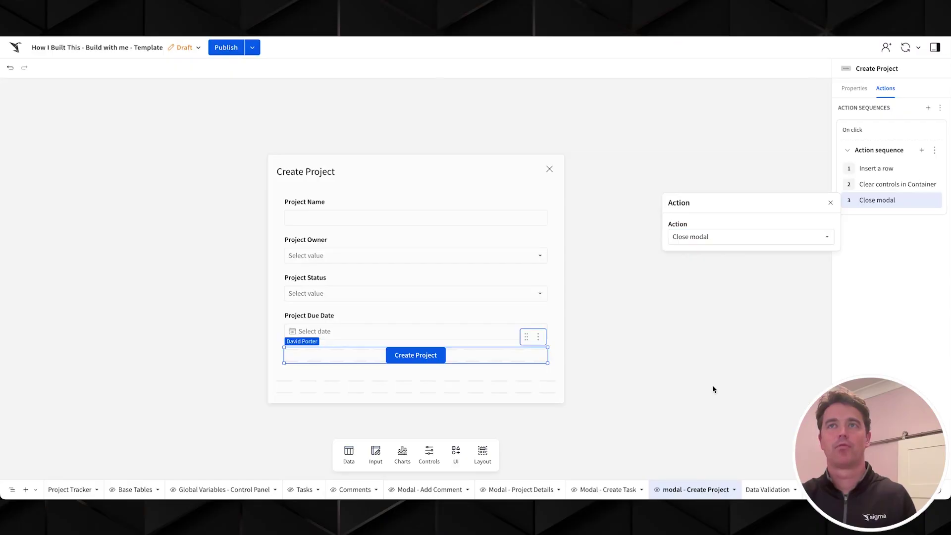
click(847, 331)
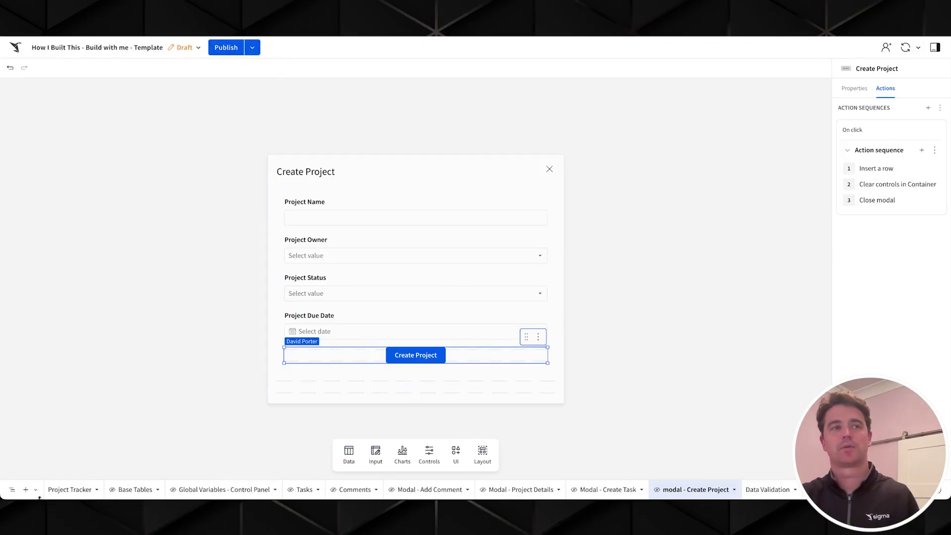
Add a button to the Project Tracker page, place it between the header banner and the project table, and stretch it horizontally.
click(69, 489)
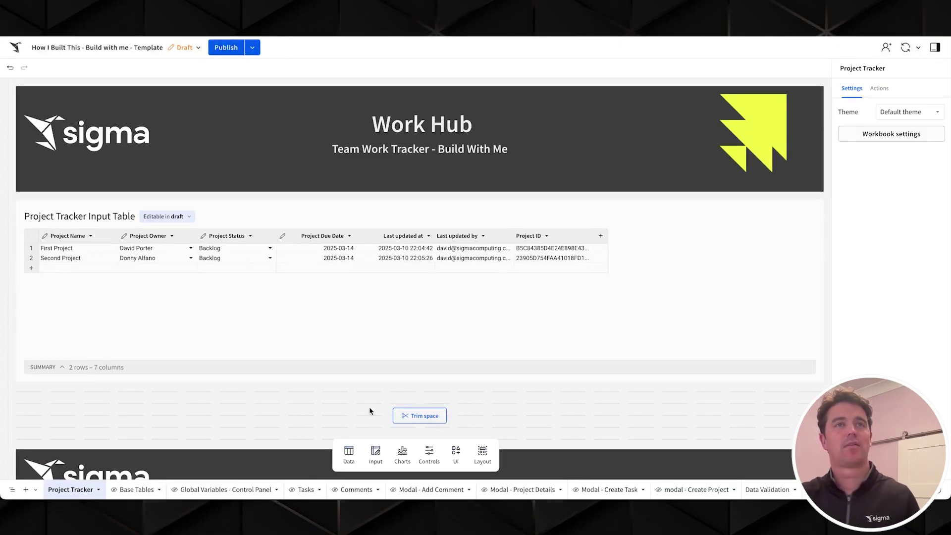
click(456, 451)
click(476, 366)
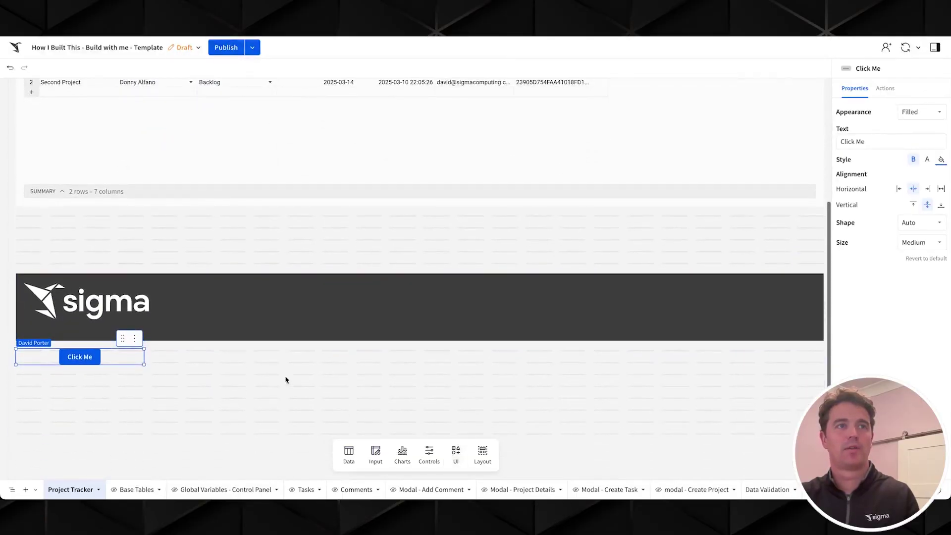
drag(125, 337, 662, 212)
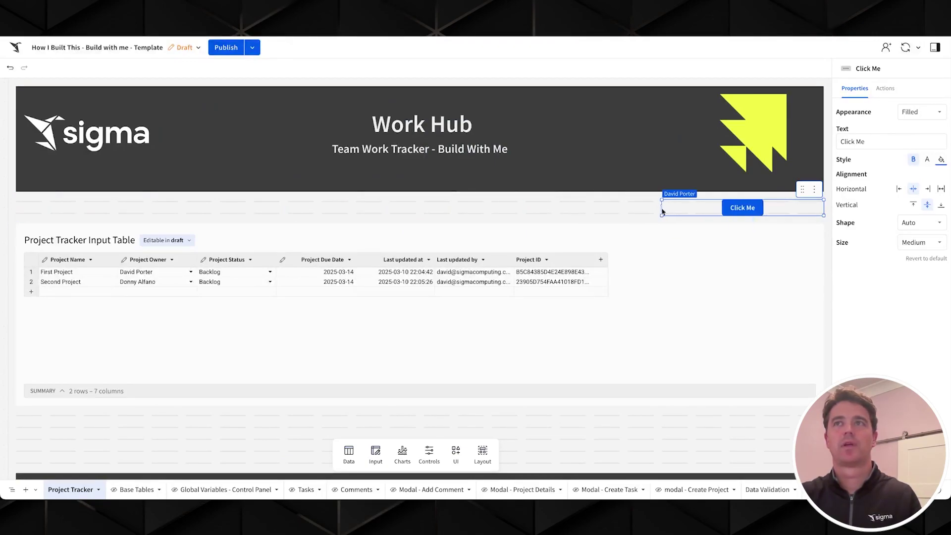
click(941, 188)
Fill the new button with the header graphic's yellow (#F0FF45), make its text black, and label it Create Project.
click(941, 159)
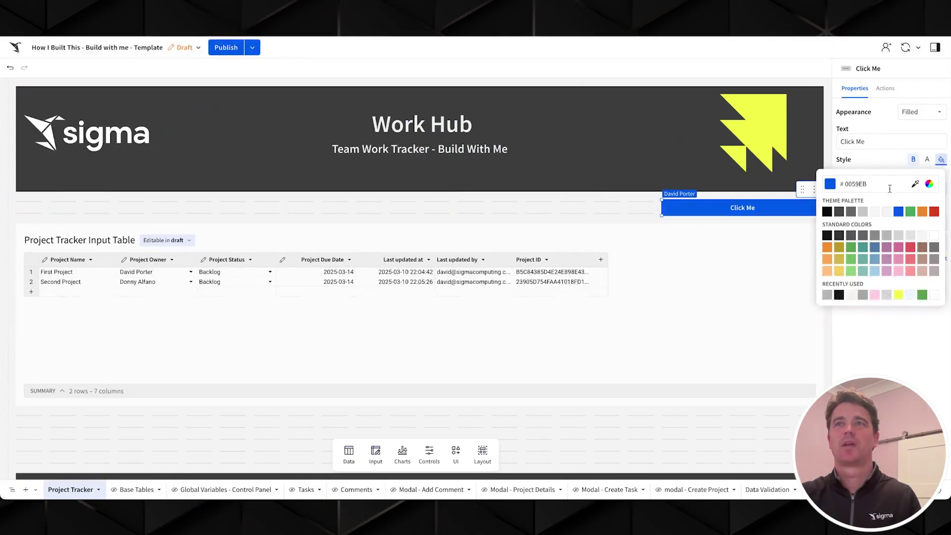
click(915, 184)
click(759, 121)
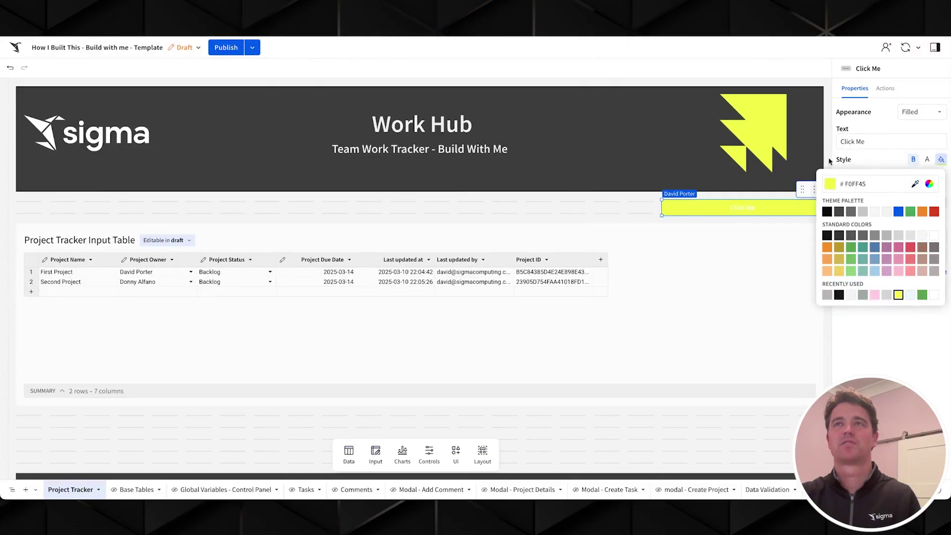
click(885, 343)
click(927, 160)
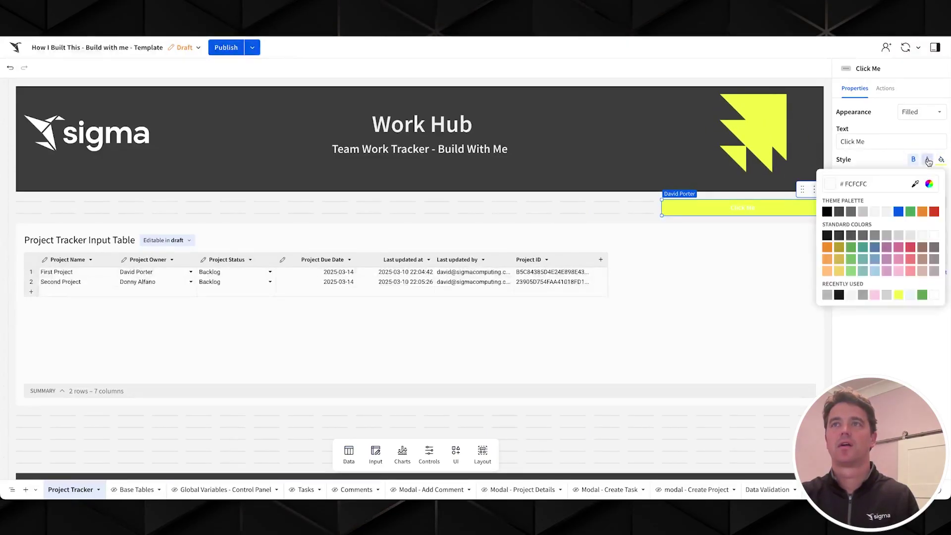
click(831, 212)
click(868, 330)
triple_click(873, 142)
text(Create Project)
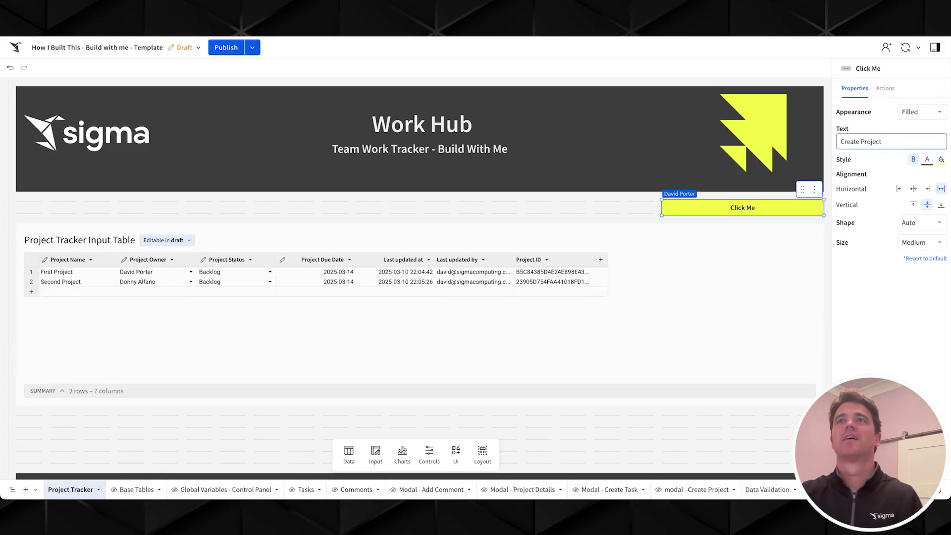
Add an action to the yellow Create Project button that opens the "modal - Create Project" modal.
click(885, 92)
click(921, 151)
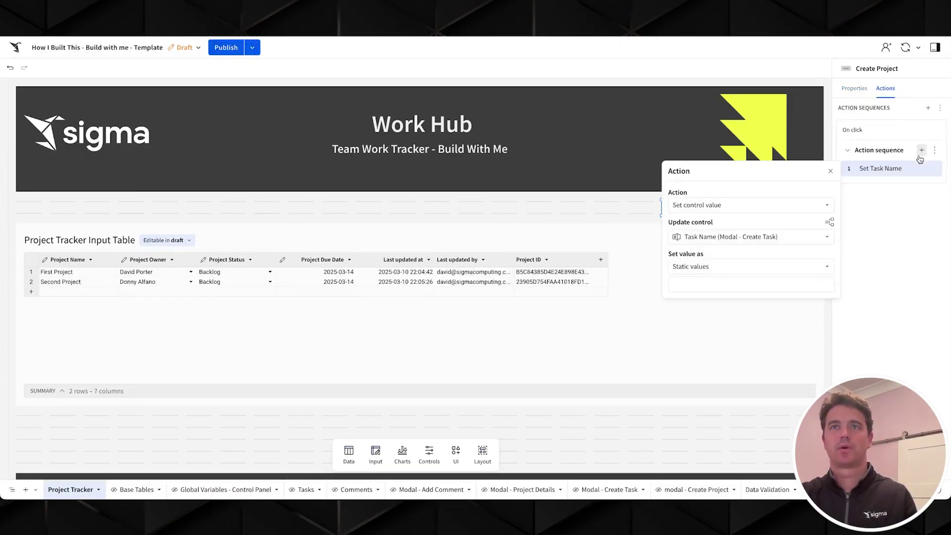
click(751, 205)
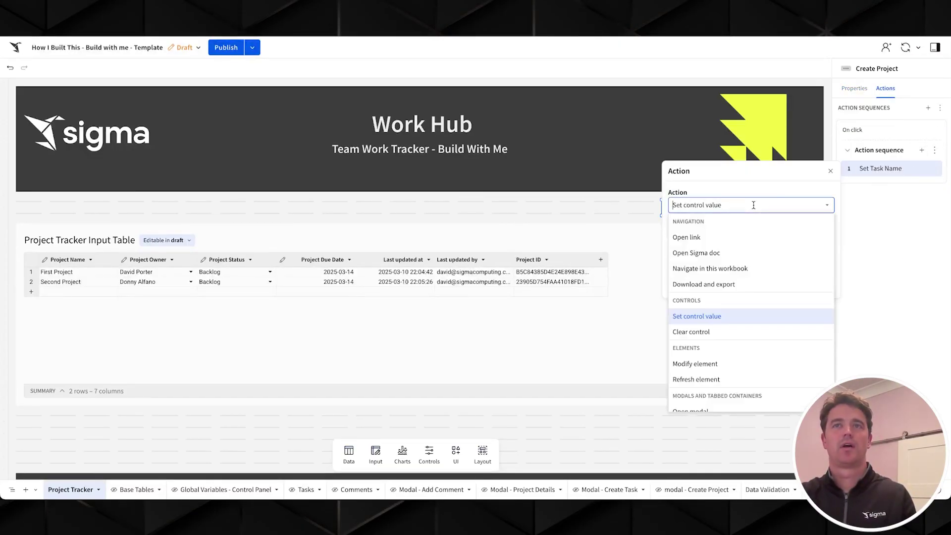
scroll(743, 297, down, 5)
click(729, 302)
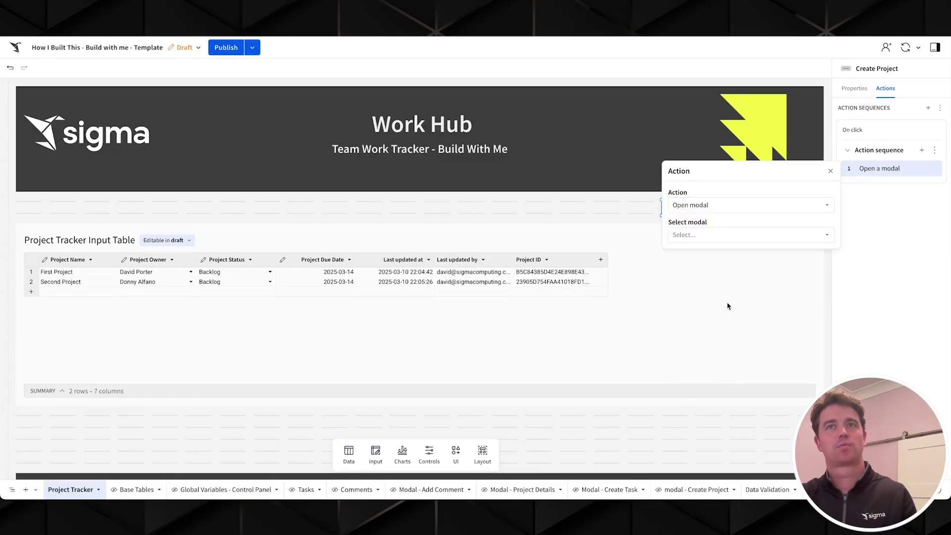
click(739, 234)
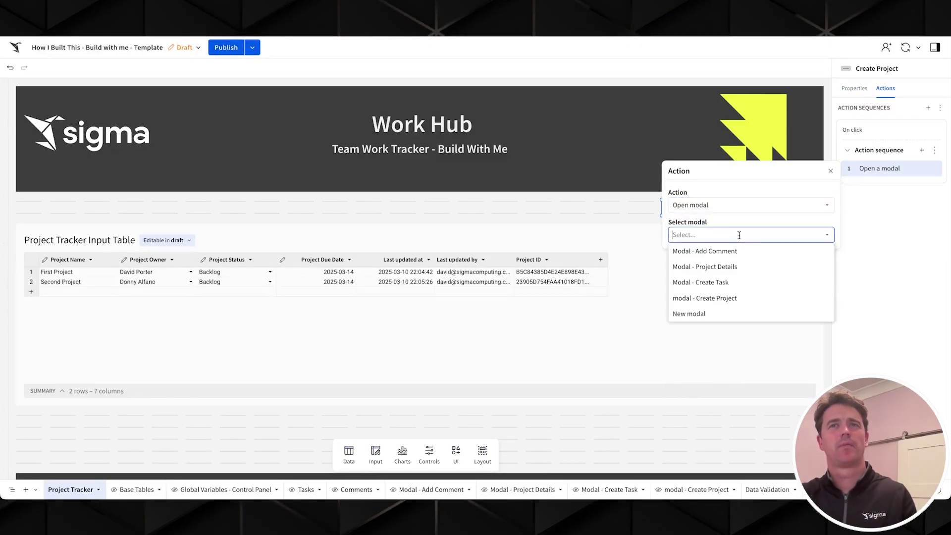
click(732, 299)
click(740, 331)
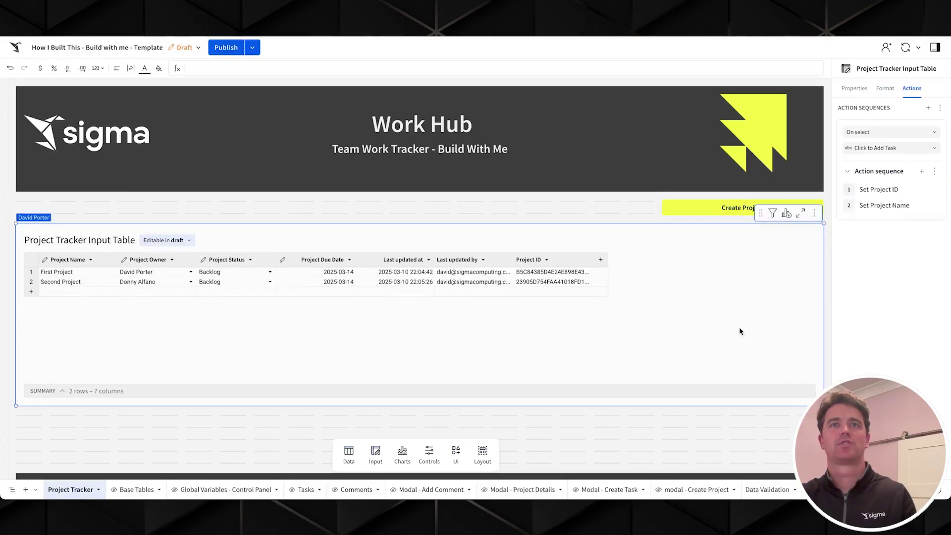
Open the form from the yellow button and submit Third Project with a project owner, status Blocked and due date 03/11/2025.
click(731, 212)
click(517, 218)
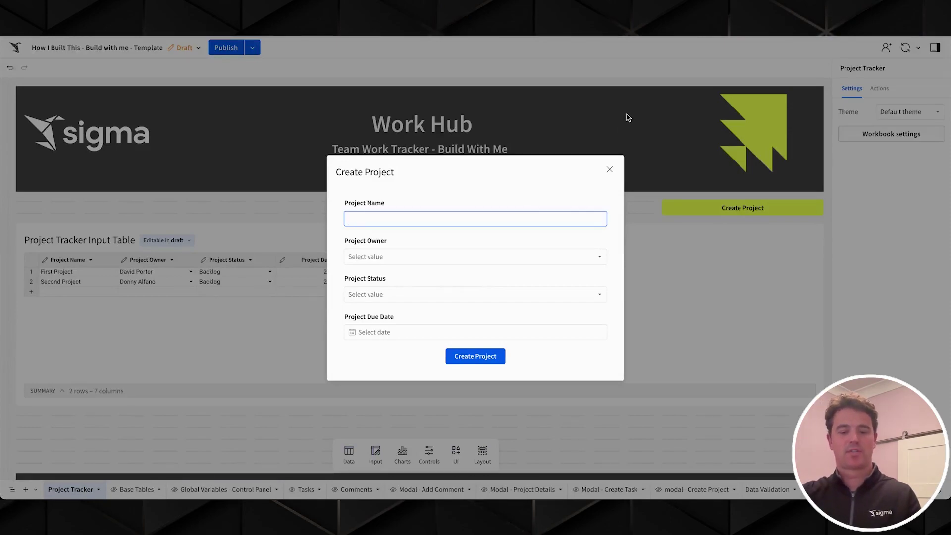
text(Third Project)
click(470, 258)
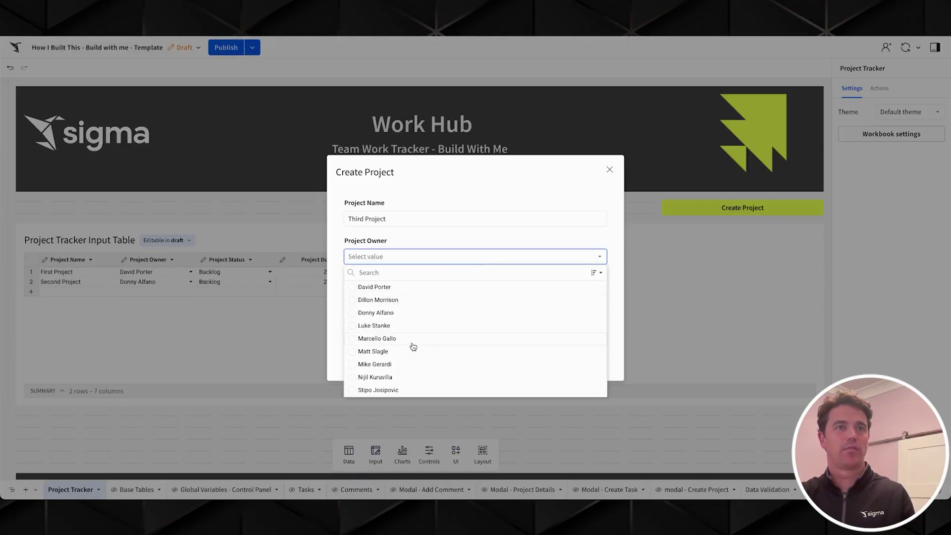
click(406, 326)
click(422, 300)
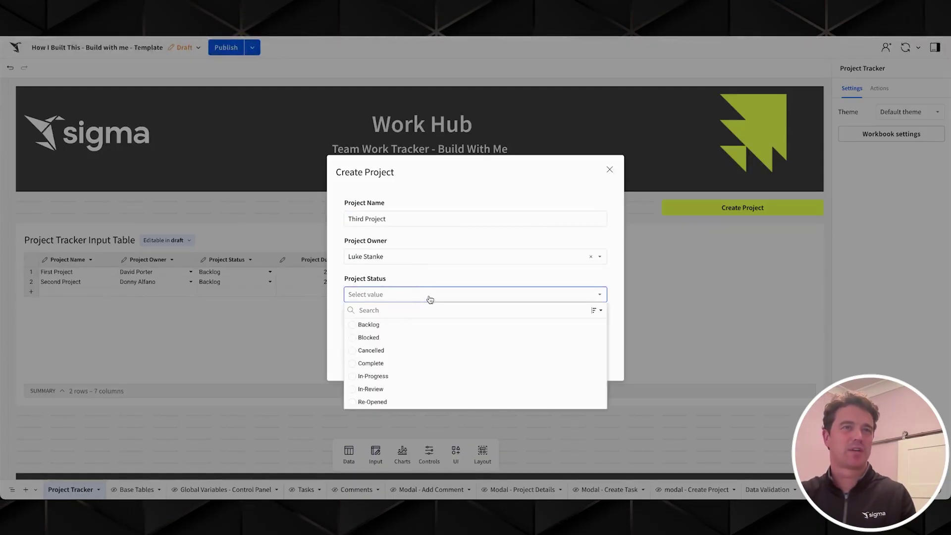
click(368, 337)
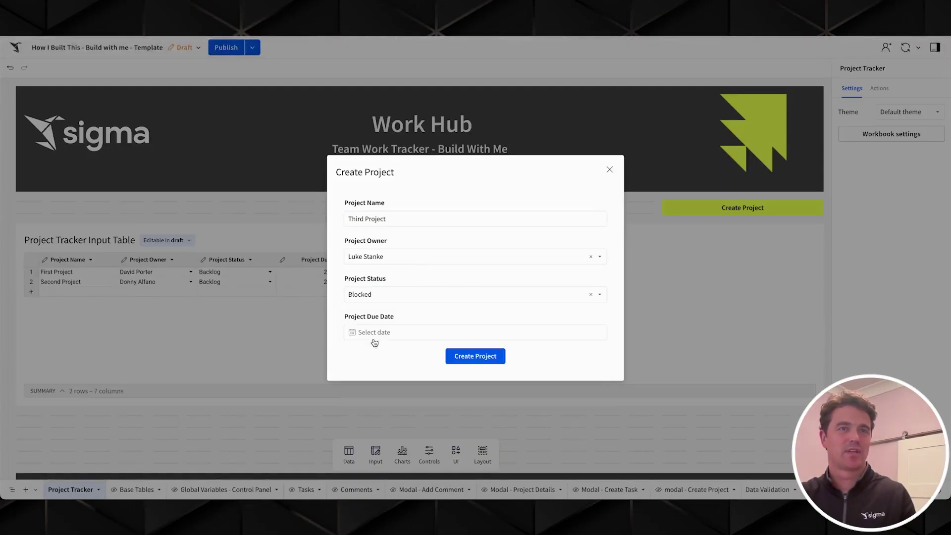
click(415, 336)
click(395, 254)
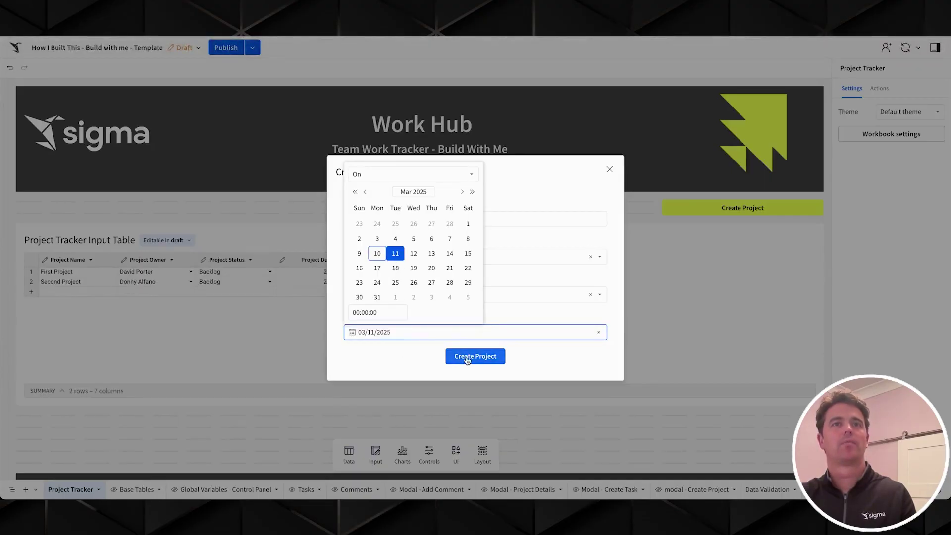
click(467, 359)
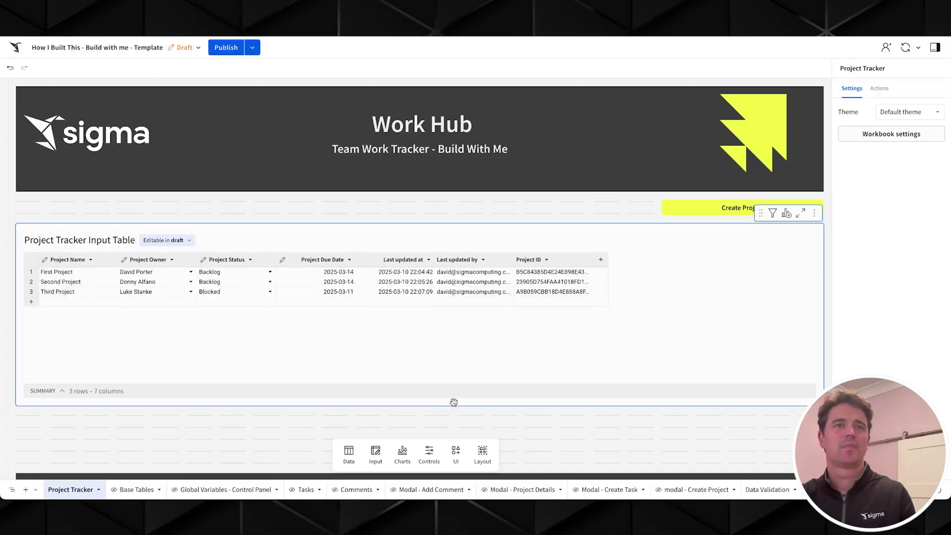
Shorten the Project Tracker Input Table and shift the banner container beneath it slightly down to make room.
click(431, 404)
drag(431, 404, 446, 347)
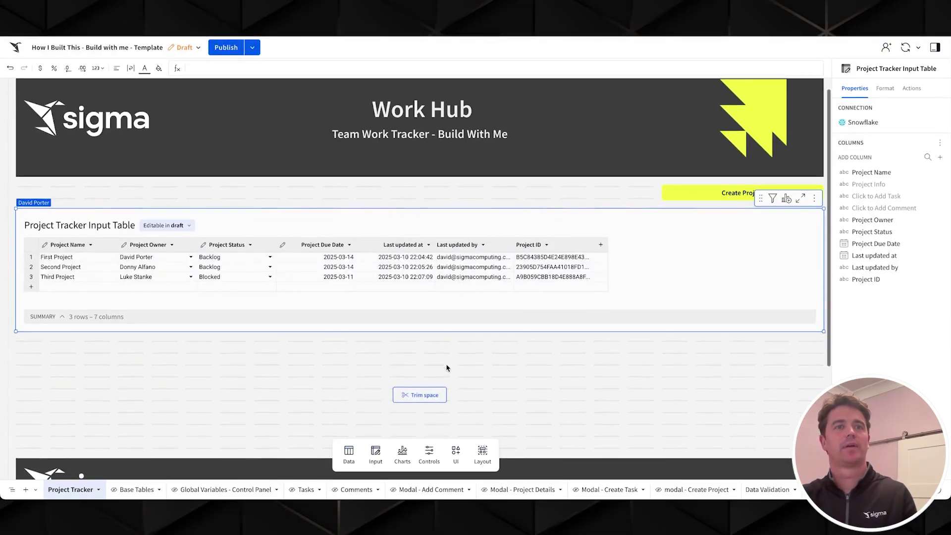
scroll(445, 367, down, 3)
drag(473, 414, 476, 422)
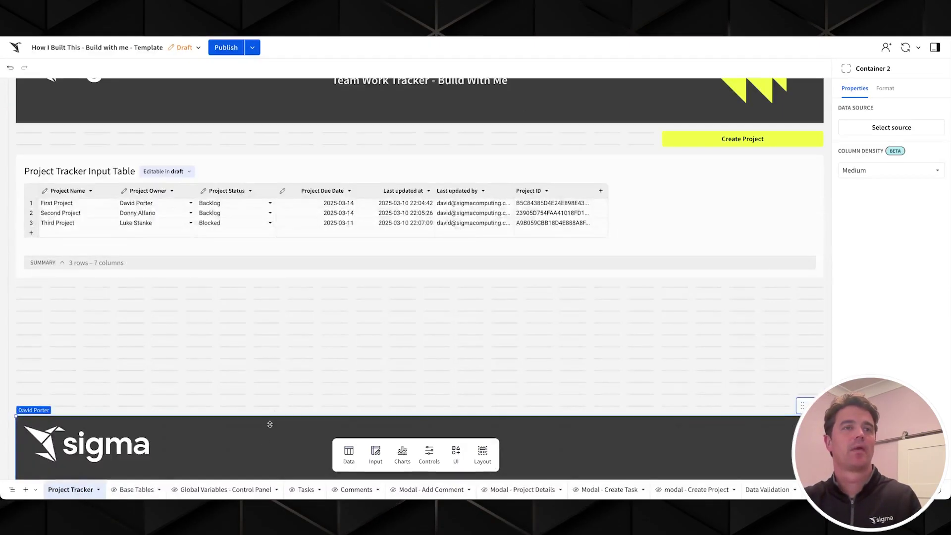
Move the Task Tracking Input Table from the Tasks page to the Project Tracker page and place it directly below the project table.
click(298, 490)
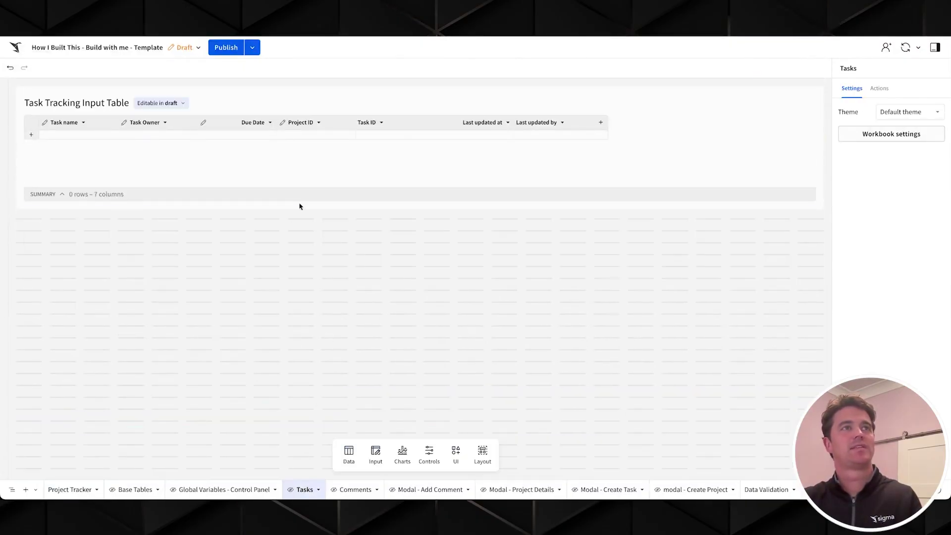
click(815, 88)
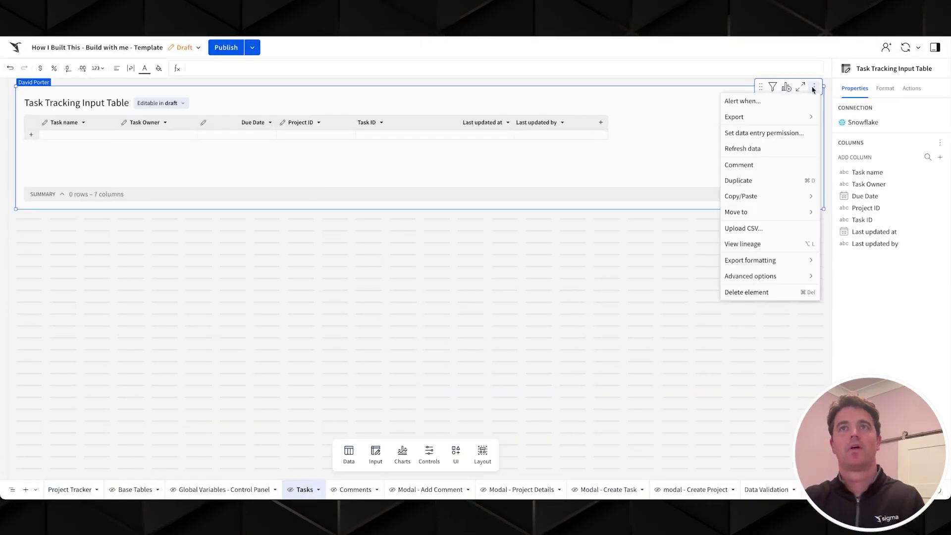
mouse_move(764, 215)
click(866, 244)
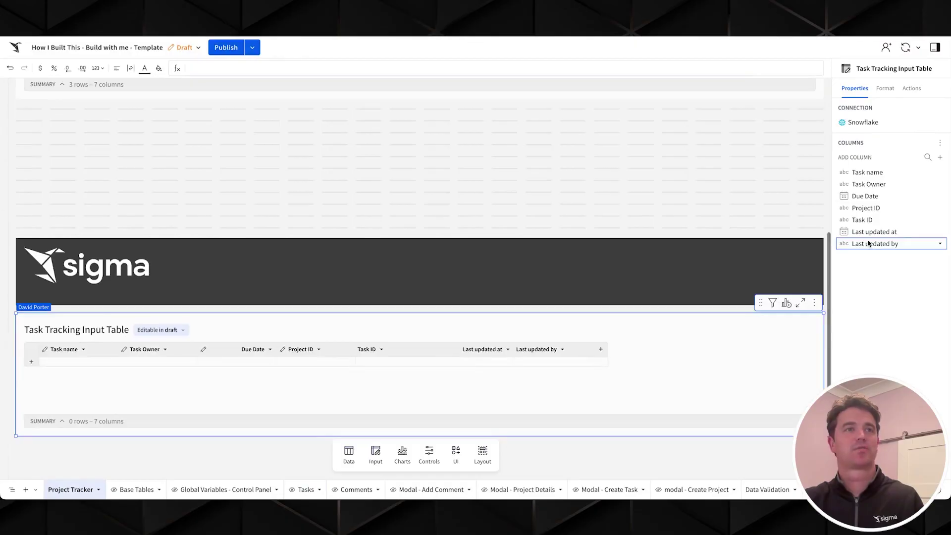
drag(673, 318, 661, 163)
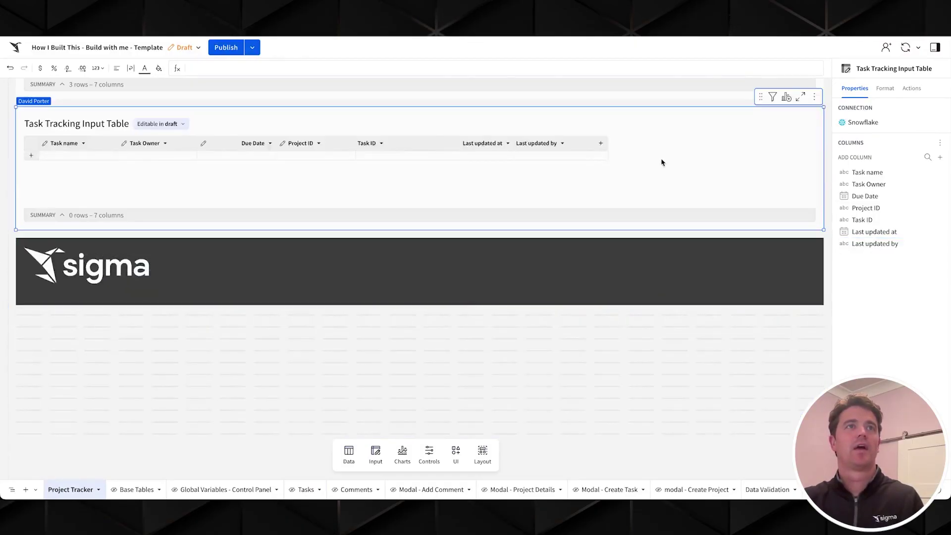
scroll(662, 163, up, 4)
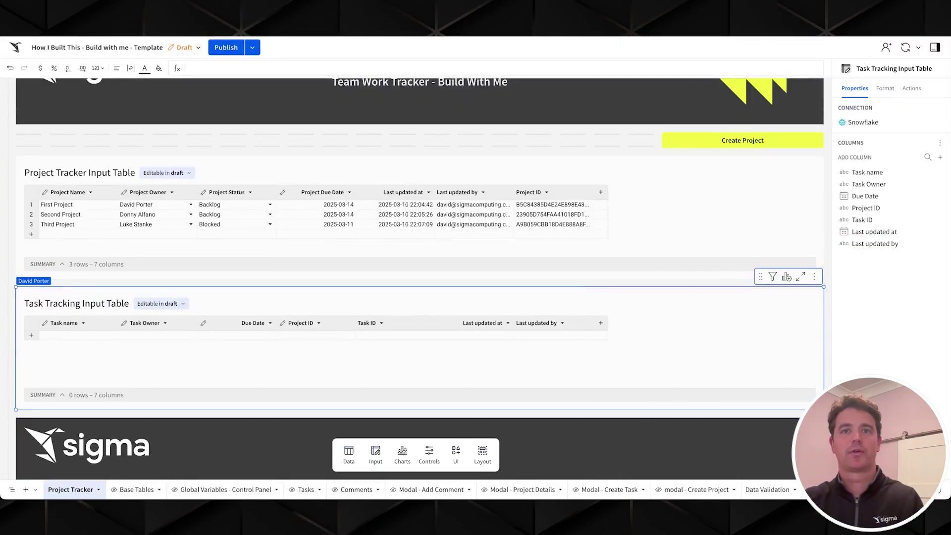
Examine the "Modal - Create Task" form and compare the Project ID columns of the project and task tables.
click(608, 491)
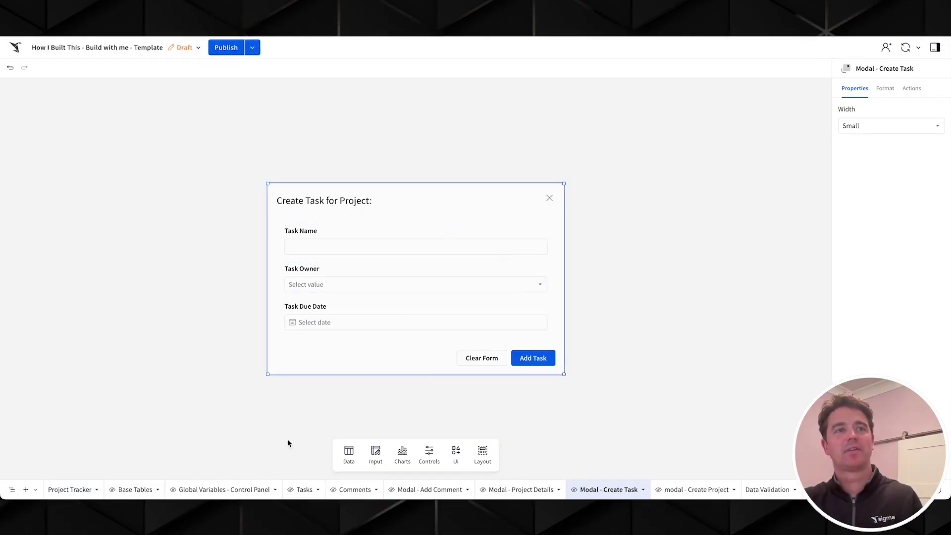
click(68, 491)
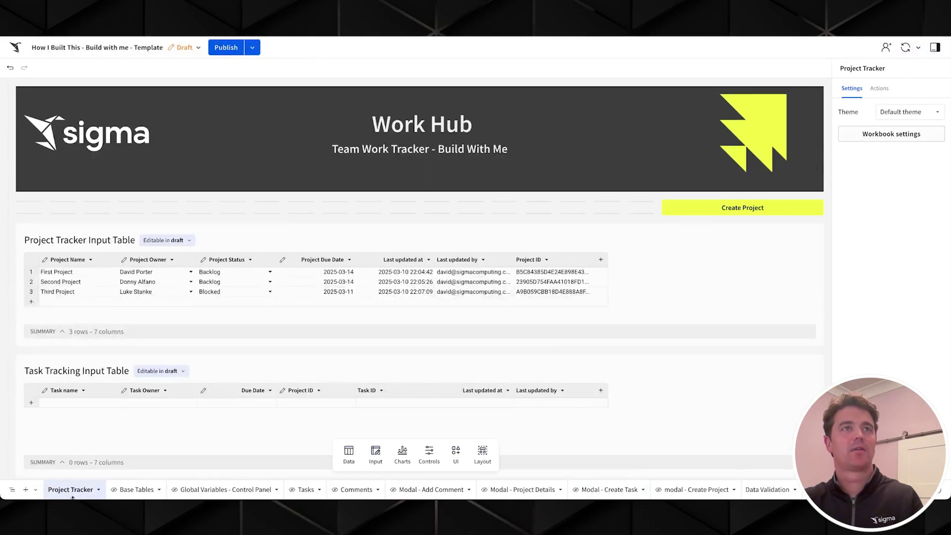
click(581, 272)
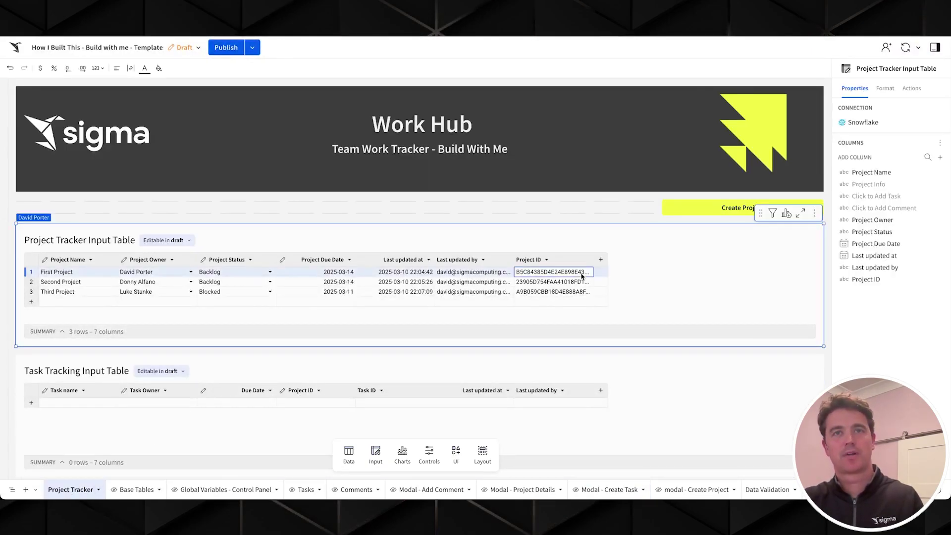
click(294, 402)
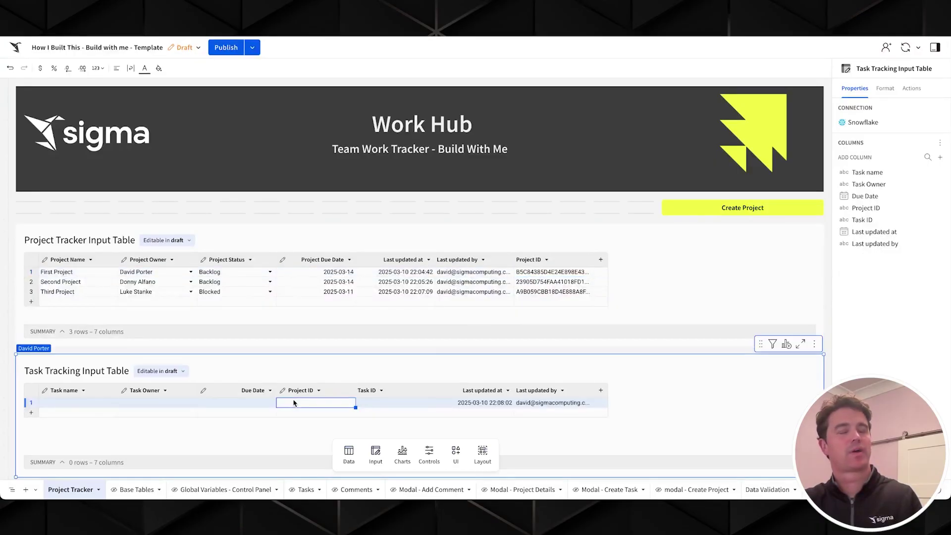
Delete the blank row from the Task Tracking Input Table and unhide the Click to Add Task column in the Project Tracker Input Table.
right_click(37, 405)
click(92, 283)
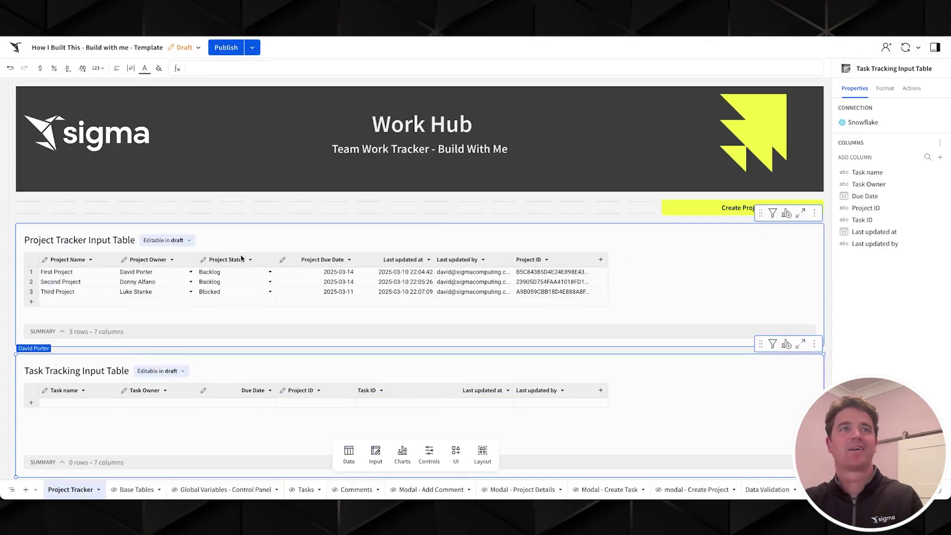
click(262, 241)
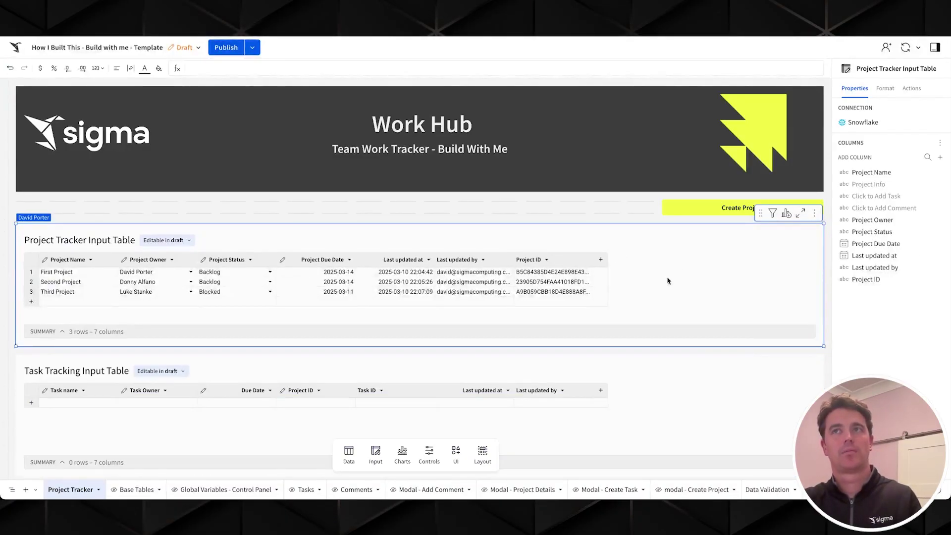
click(939, 197)
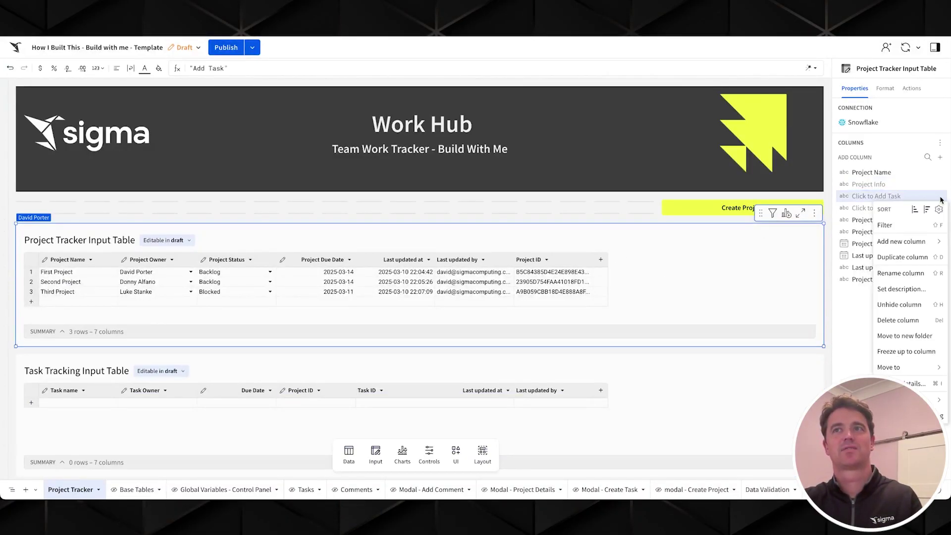
click(897, 304)
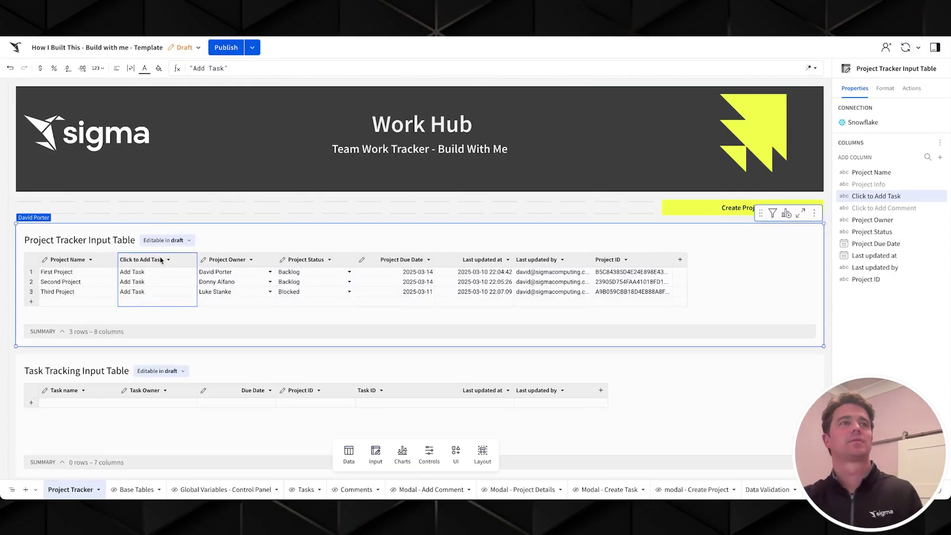
Examine the Set Project ID and Set Project Name actions of the Click to Add Task column and the global variable controls they update.
click(912, 88)
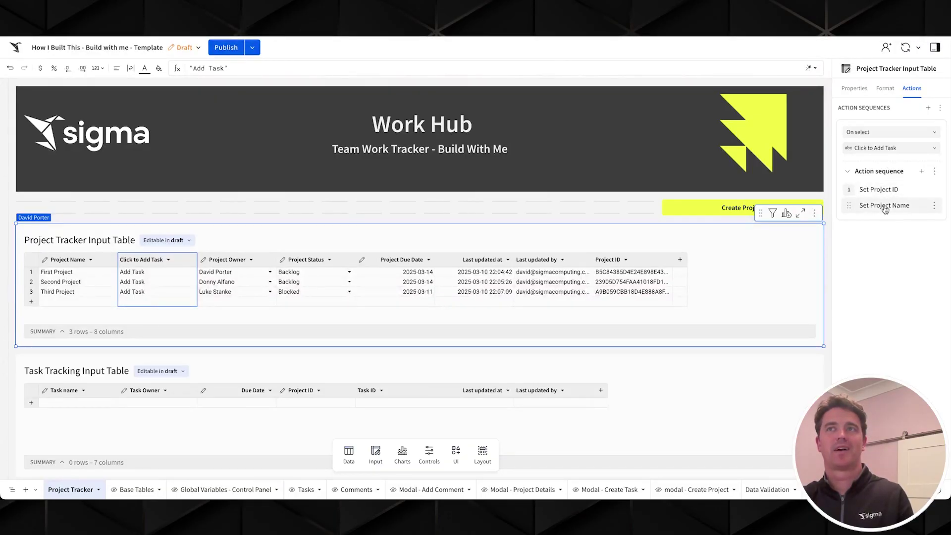
click(887, 191)
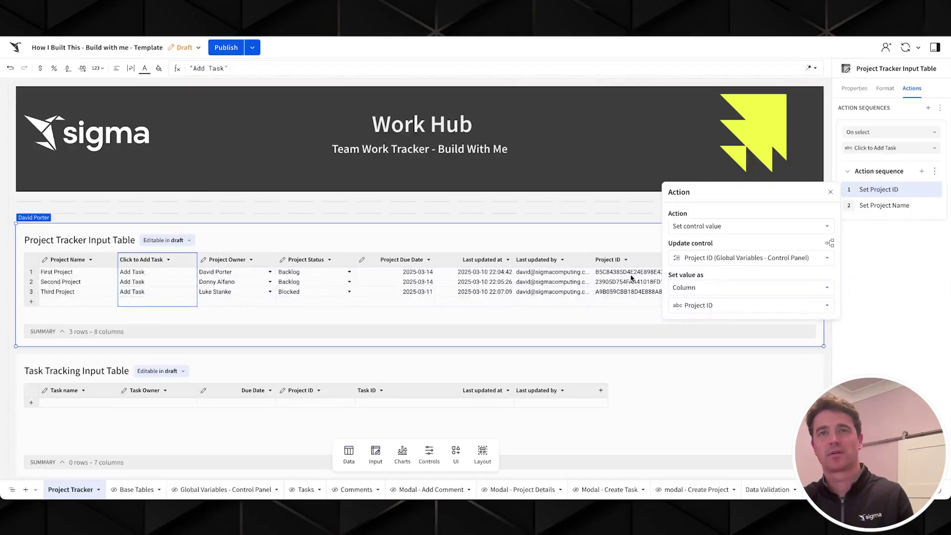
click(894, 205)
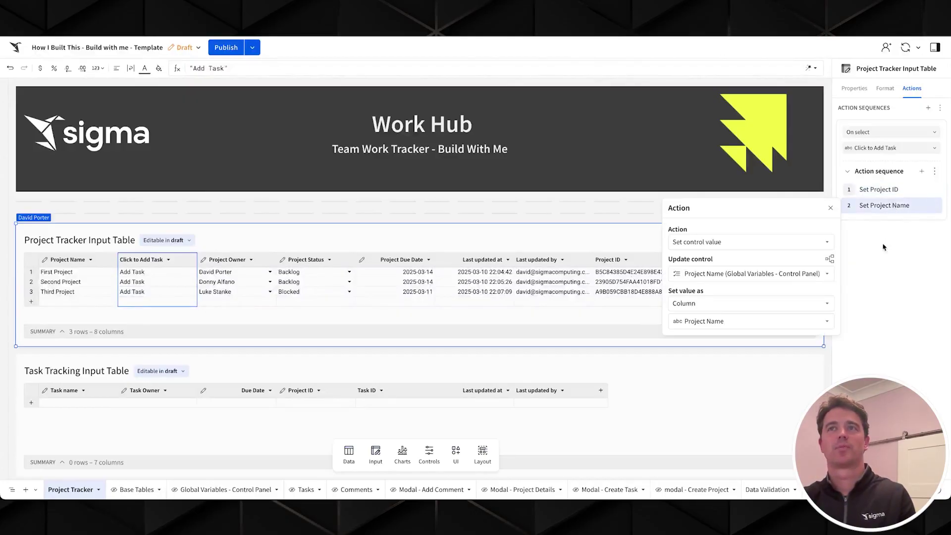
click(881, 257)
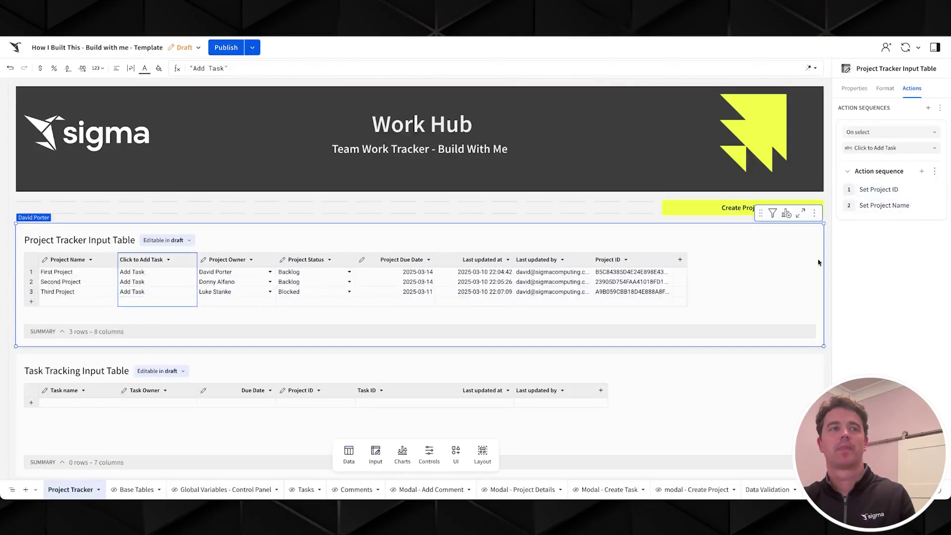
click(230, 490)
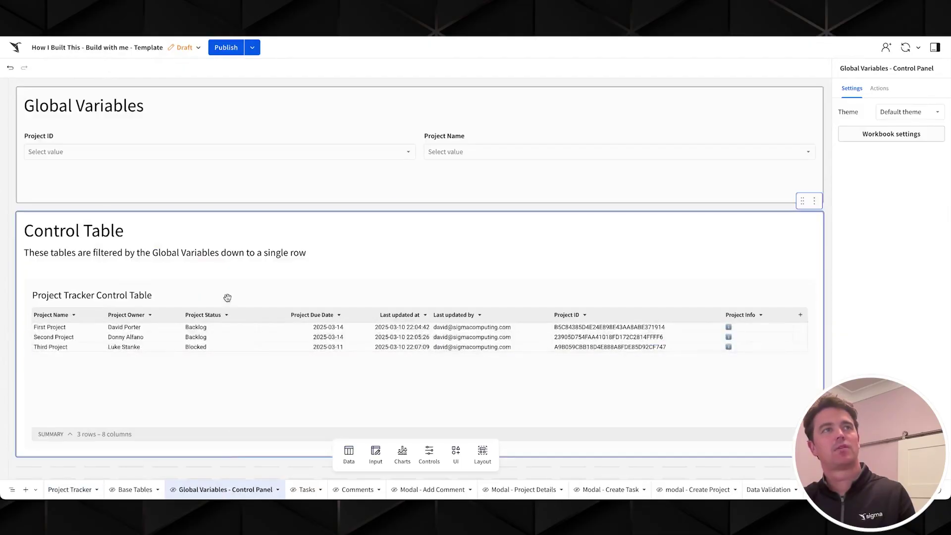
click(211, 139)
click(516, 139)
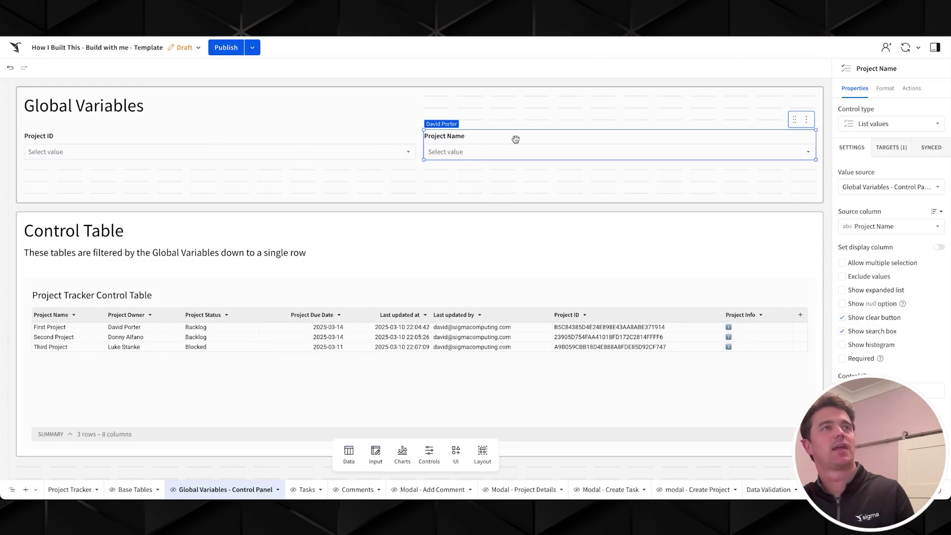
Test the Add Task cells of First Project and Third Project, checking the Global Variables - Control Panel page after each.
click(86, 490)
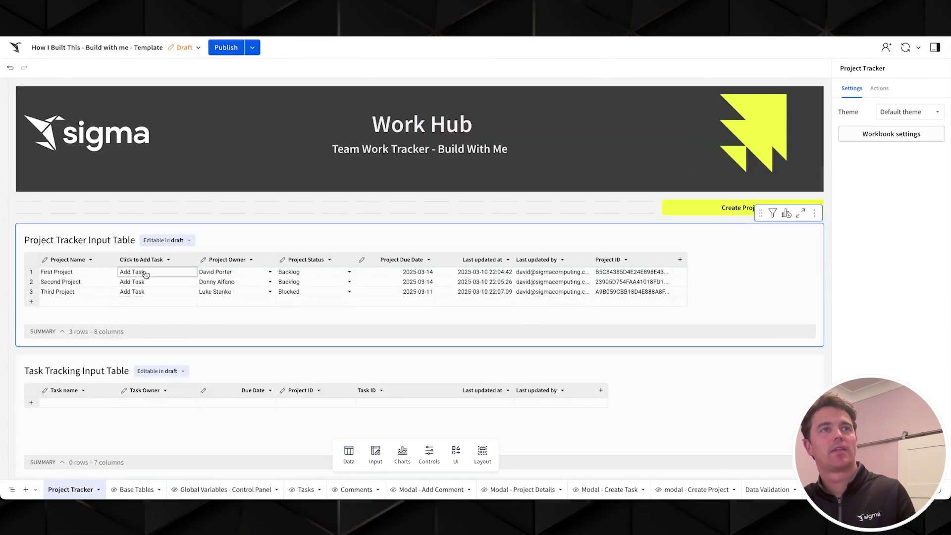
click(145, 273)
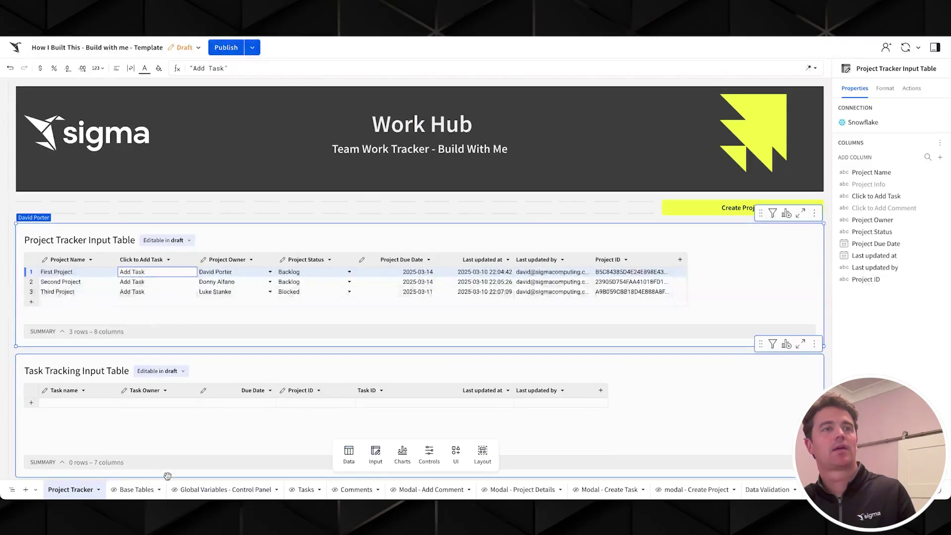
click(204, 491)
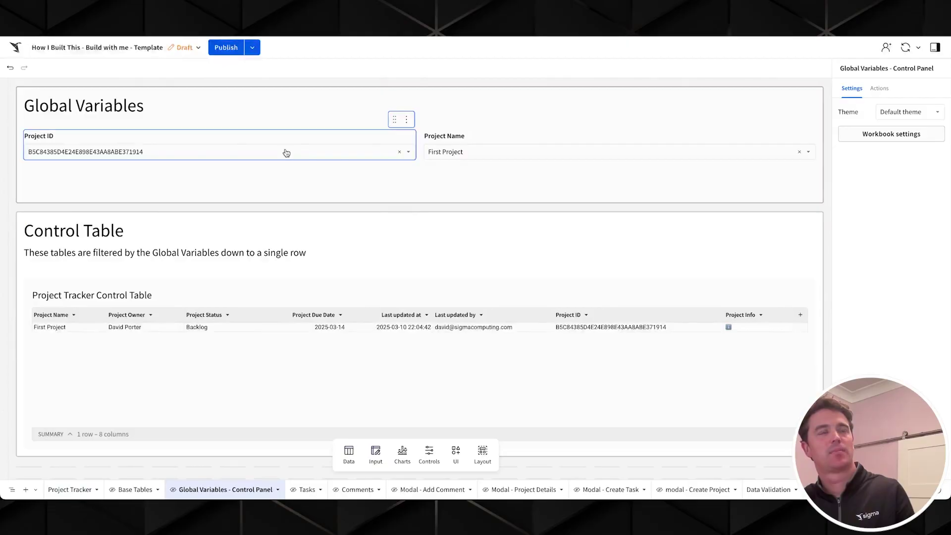
click(82, 492)
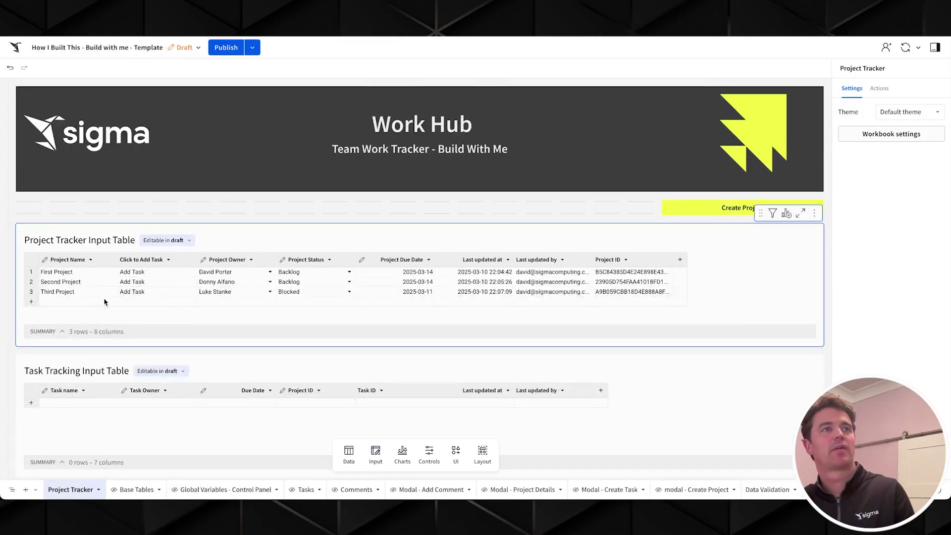
click(155, 293)
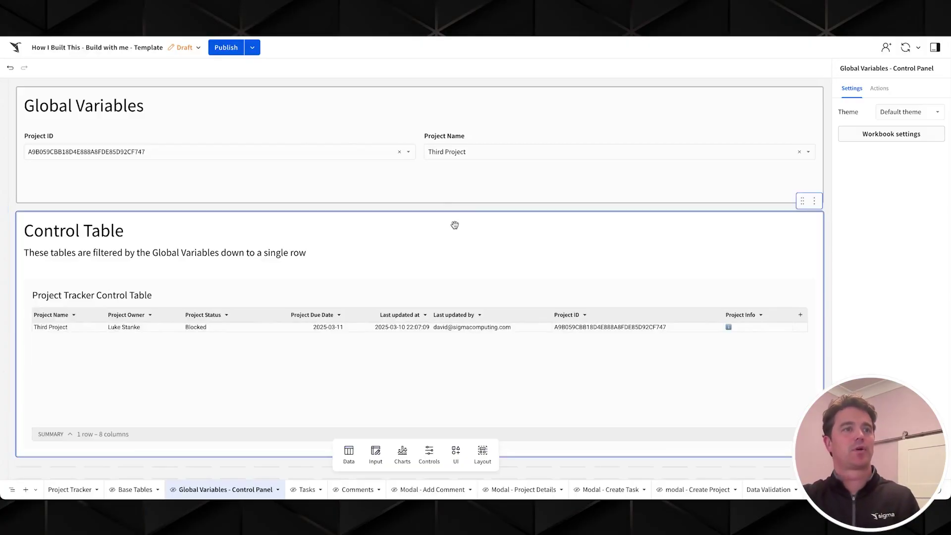
Add an Open modal action for "Modal - Create Task" to the Click to Add Task column's action sequence and test it on First Project.
click(79, 489)
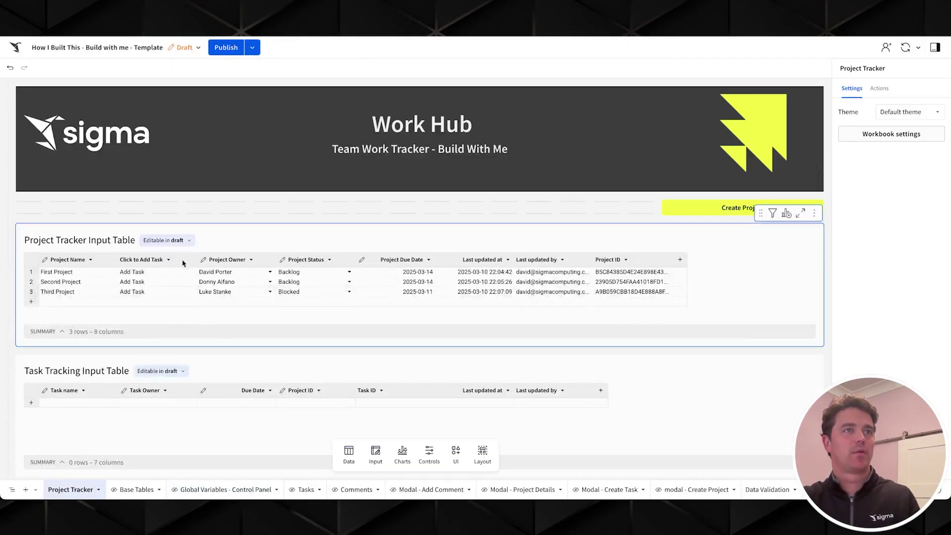
click(154, 263)
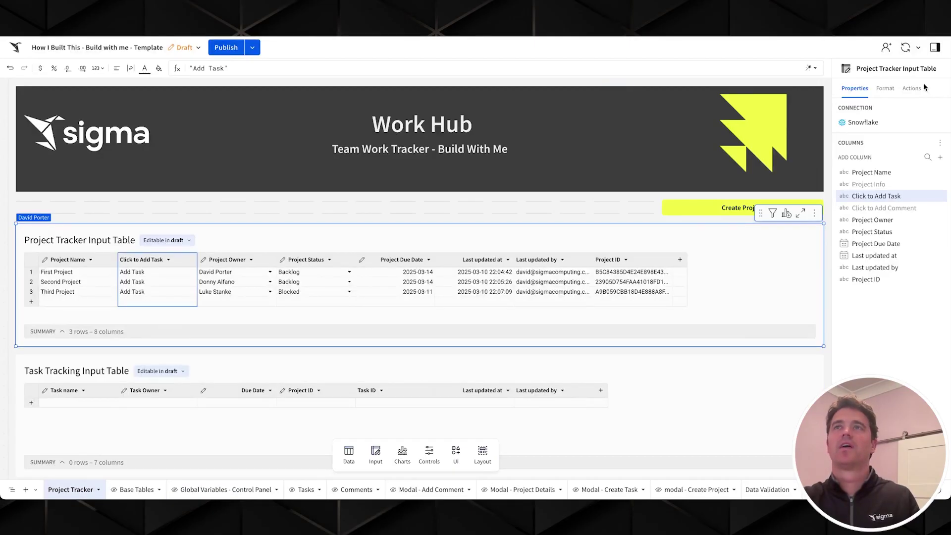
click(913, 88)
click(921, 172)
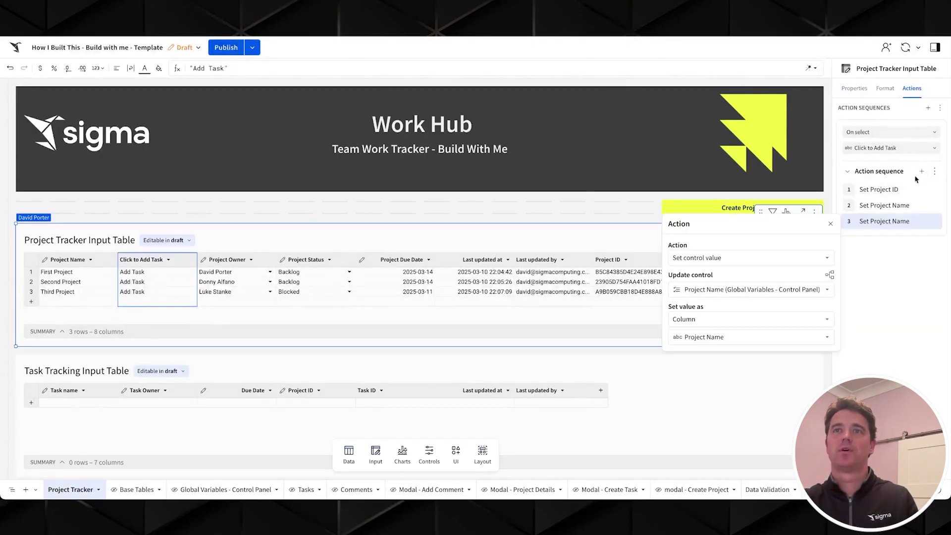
click(760, 258)
scroll(735, 363, down, 2)
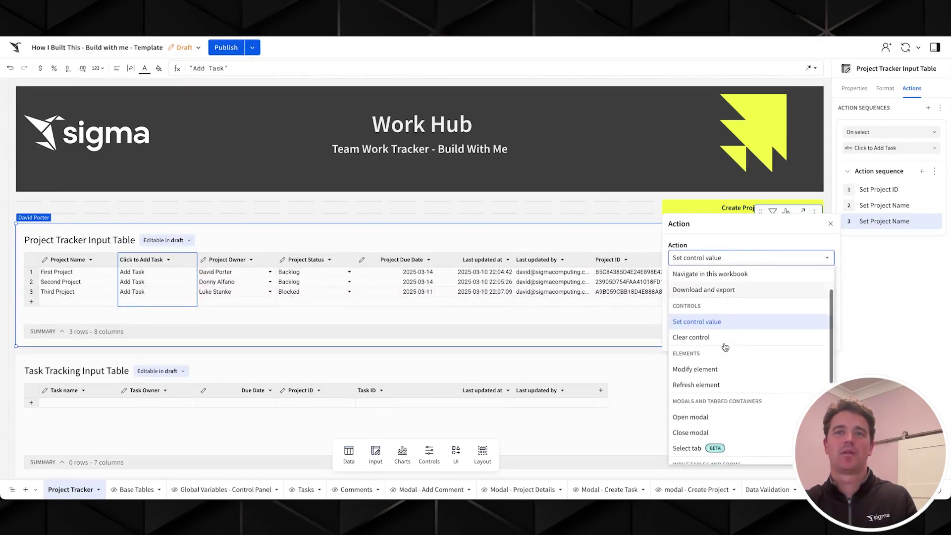
click(712, 410)
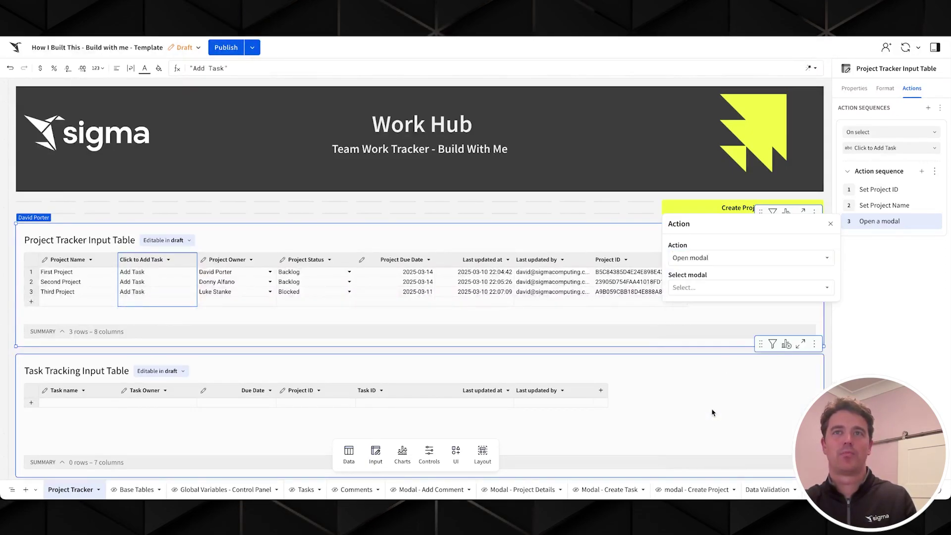
click(747, 287)
click(718, 333)
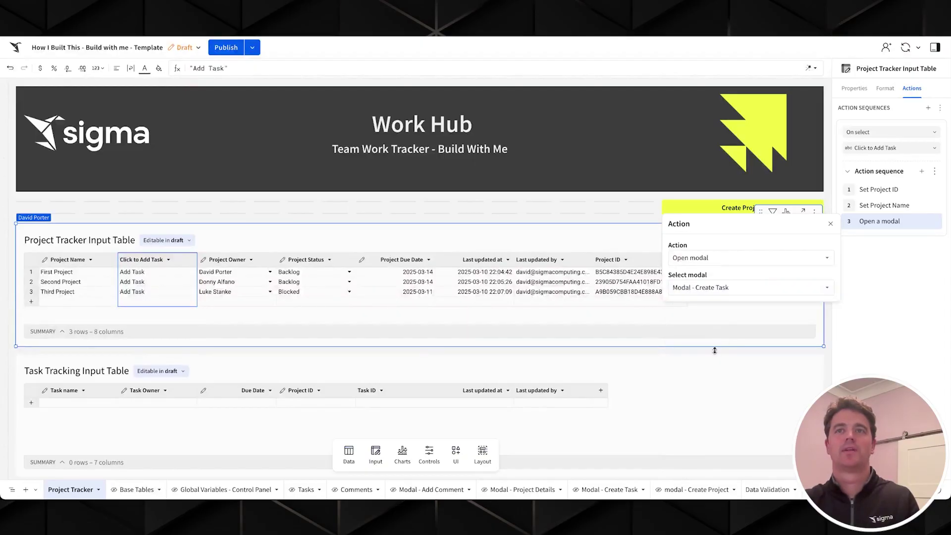
click(714, 349)
click(144, 273)
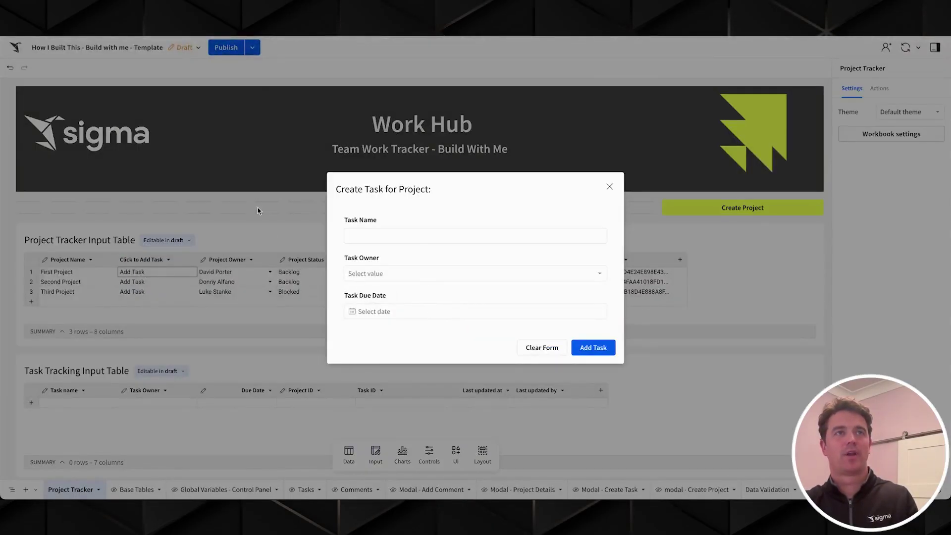
click(710, 173)
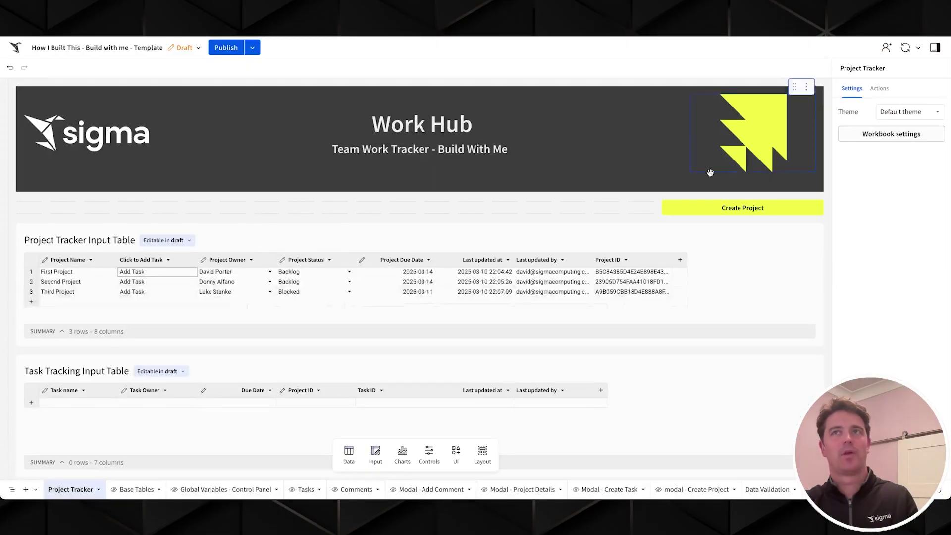
Append a dynamic value with the formula [cp_ProjectName] to the "Create Task for Project:" title of the Create Task modal.
click(594, 489)
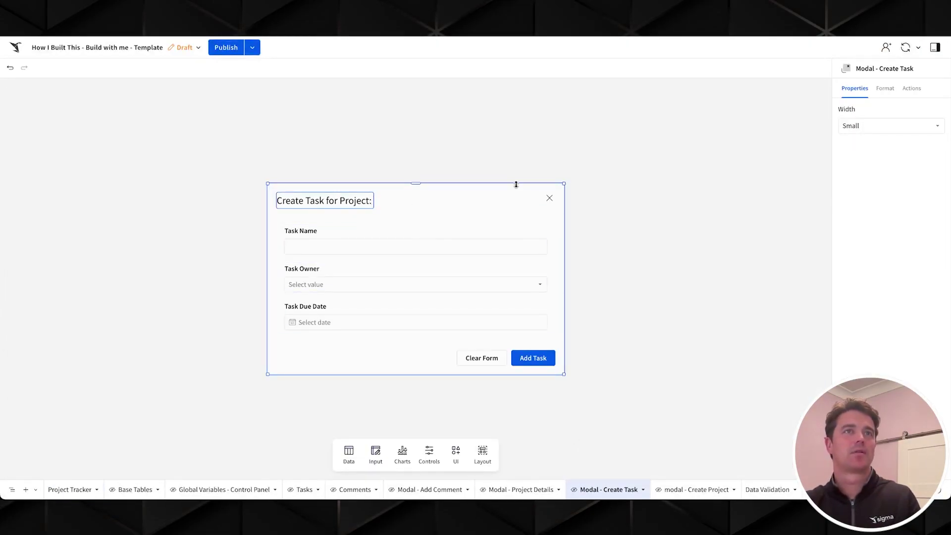
text(=)
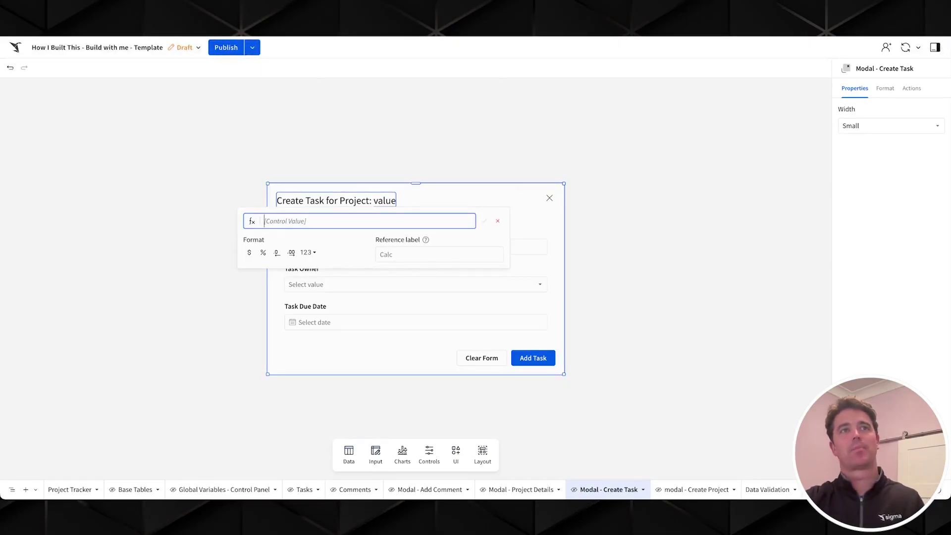
text(cp)
key(Down)
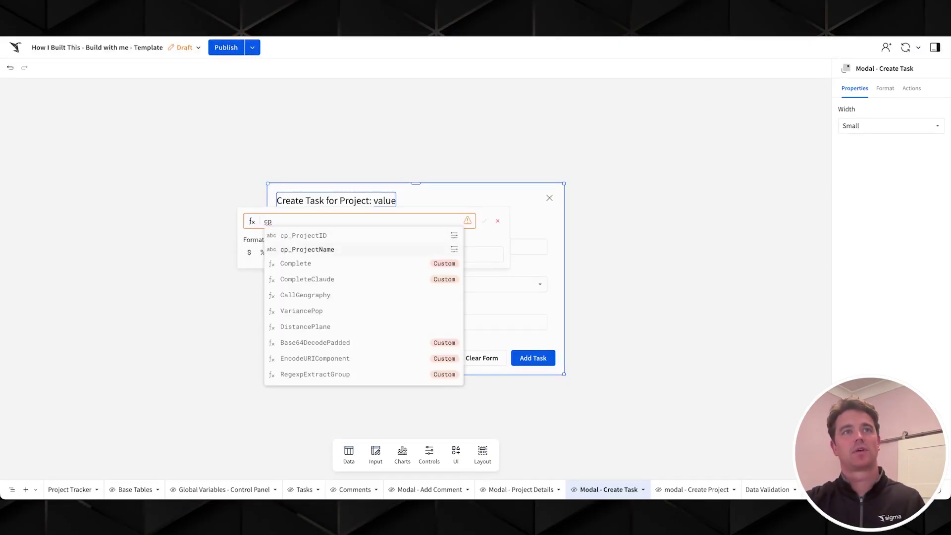
key(Return)
click(483, 221)
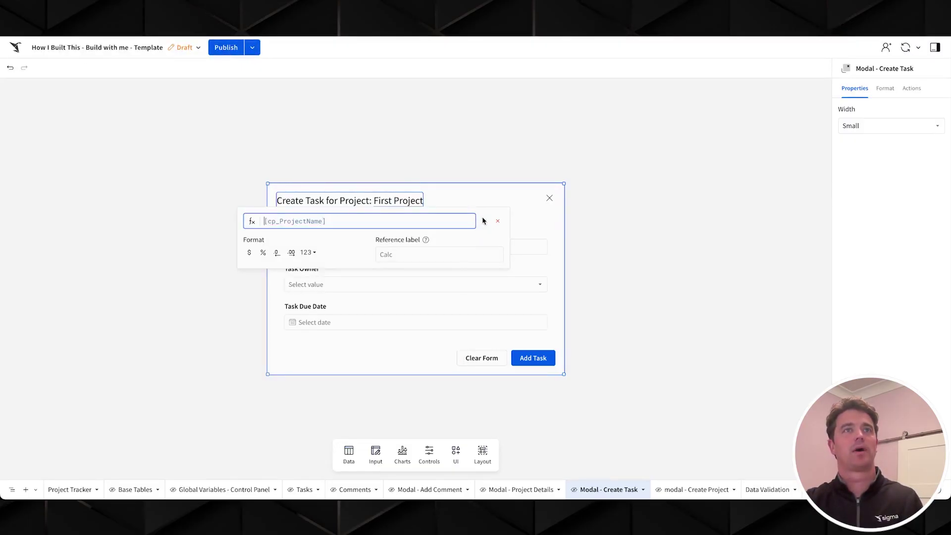
click(561, 239)
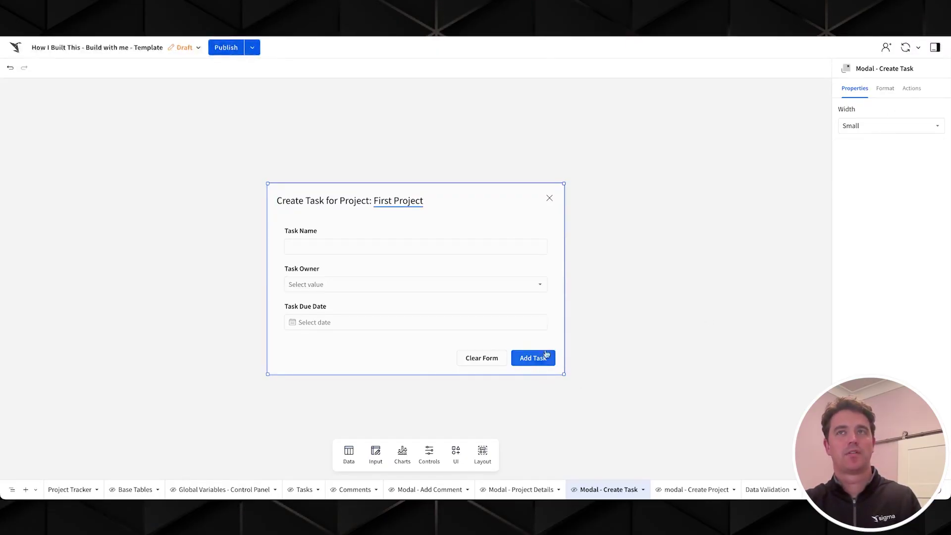
Make the modal's primary button insert a row into the Task Tracking Input Table, with Project ID taken from the global Project ID control.
click(911, 88)
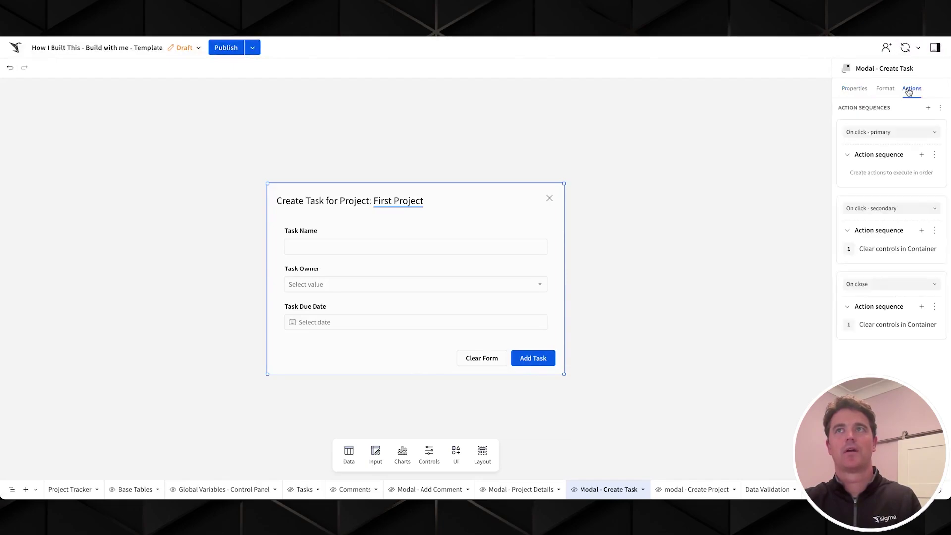
click(922, 154)
click(806, 209)
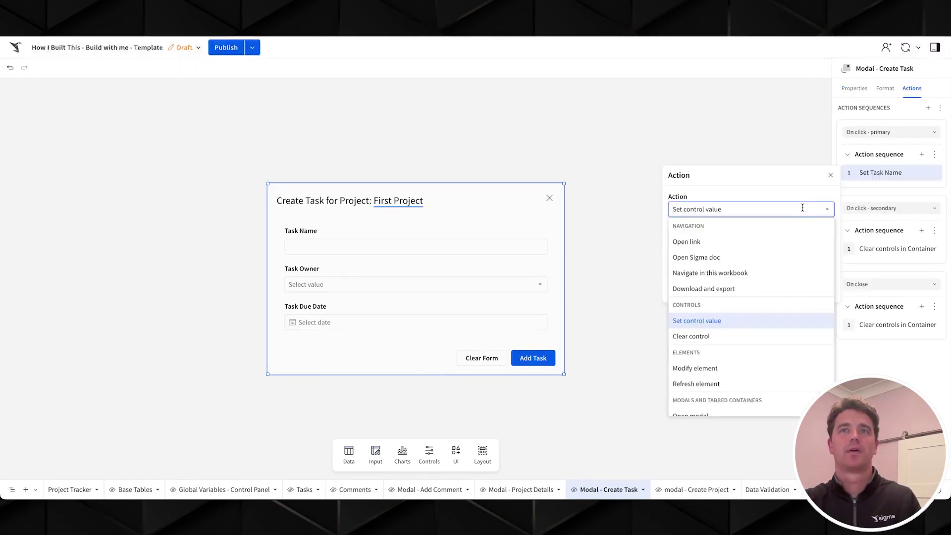
scroll(715, 319, down, 4)
click(711, 335)
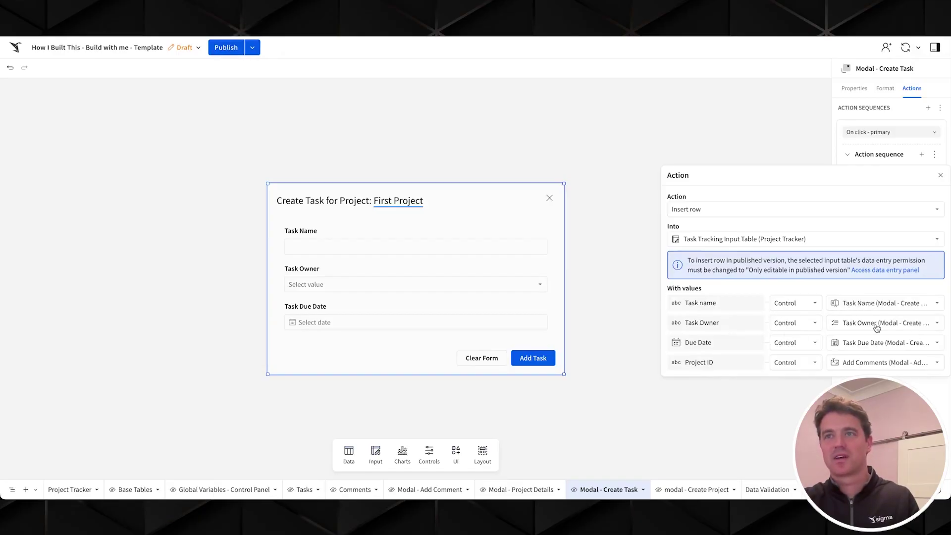
click(862, 364)
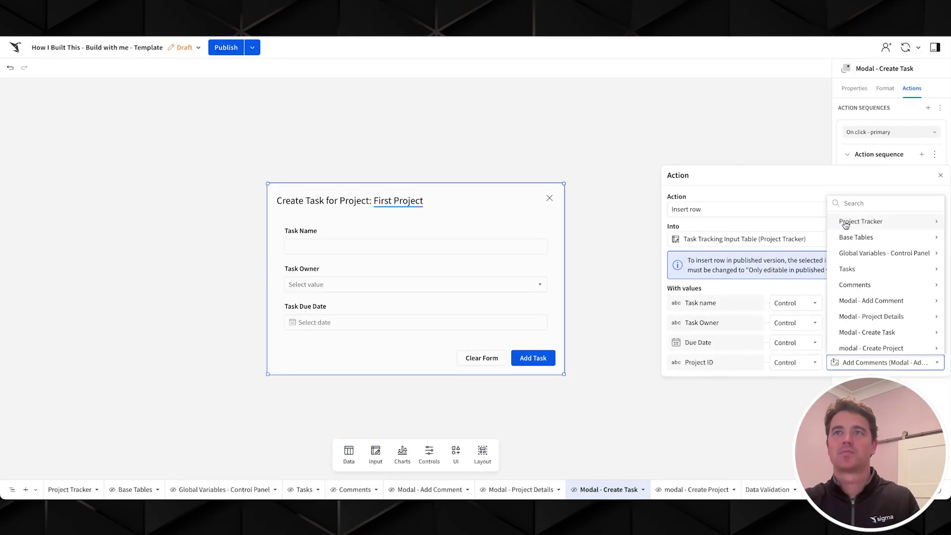
click(875, 255)
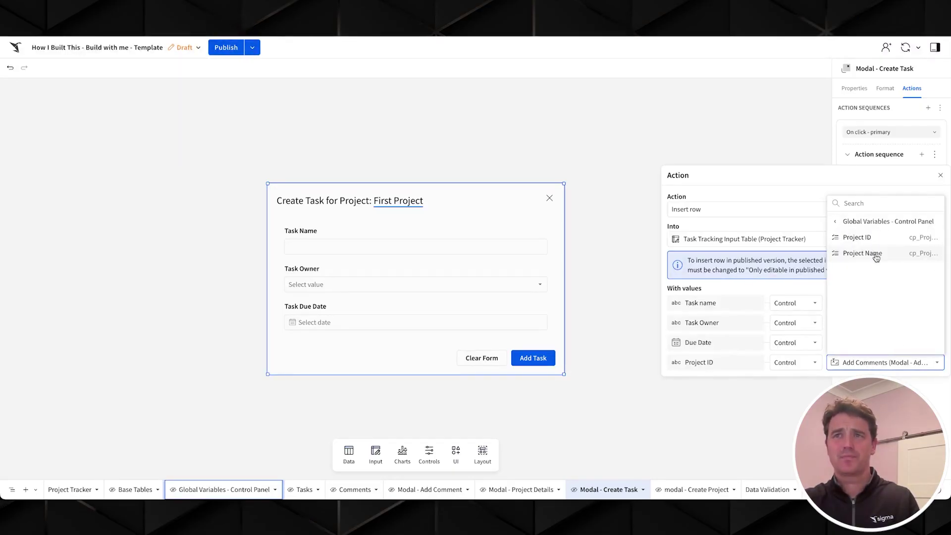
click(866, 238)
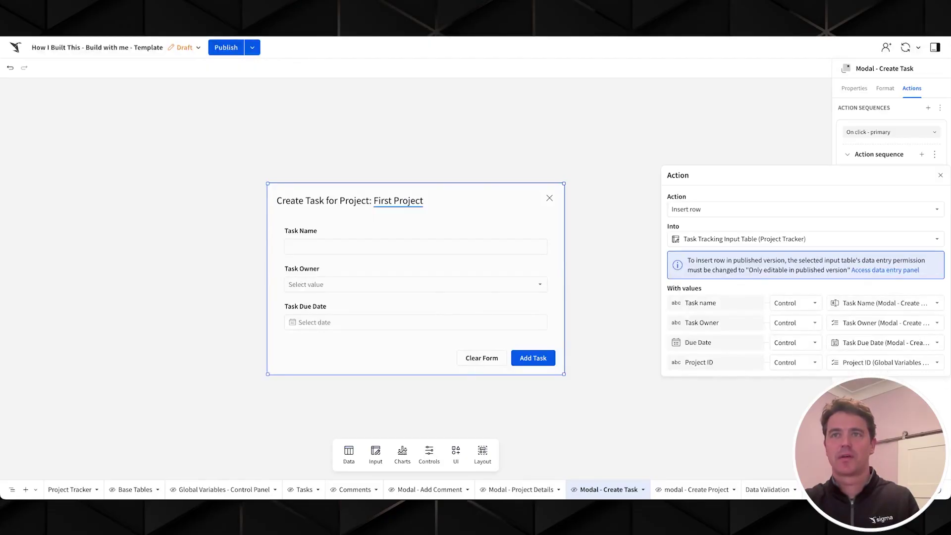
key(Escape)
Add a second primary-button action of type Clear control, applied to a container, and open the container choice.
click(921, 154)
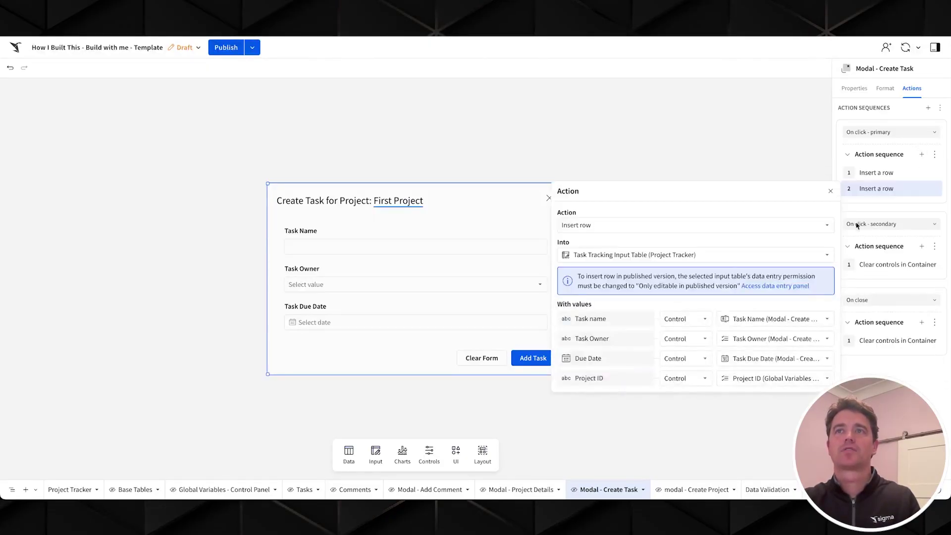
click(679, 225)
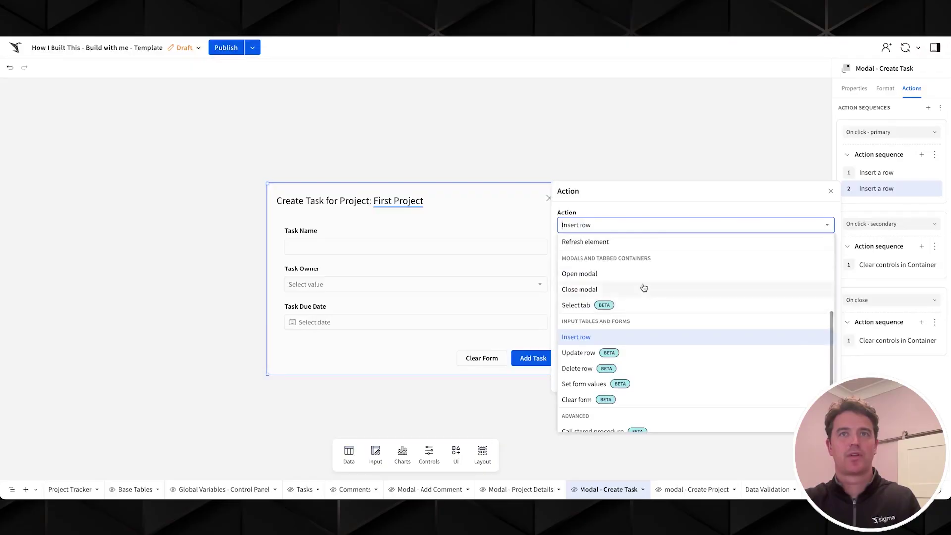
scroll(628, 347, up, 3)
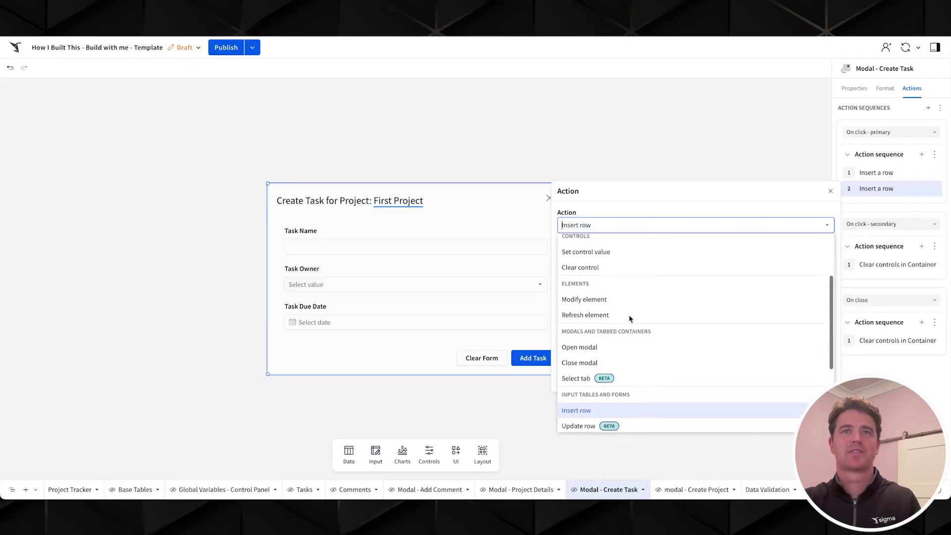
click(623, 269)
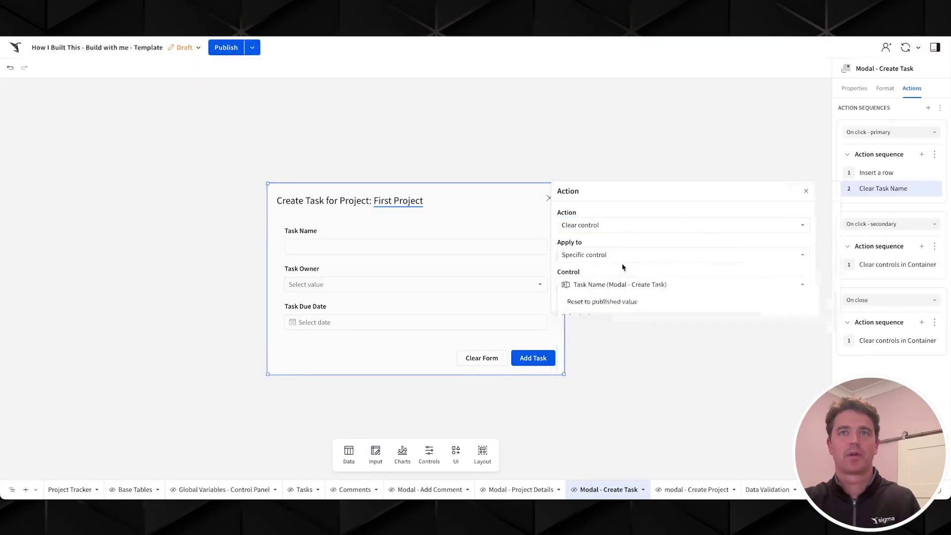
click(676, 255)
click(643, 286)
click(645, 285)
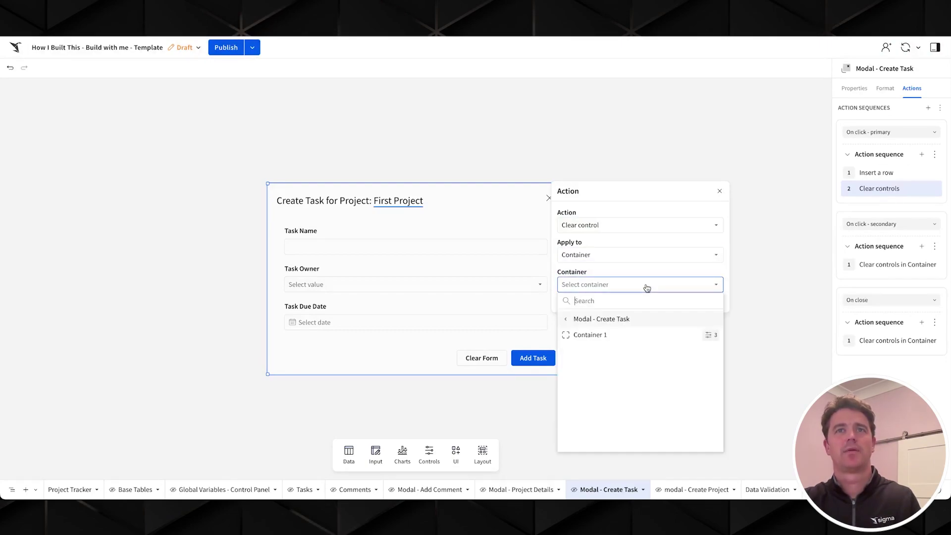
In the primary-click sequence, target Container 1 with the clear-control action and add a third action that closes the modal.
click(588, 335)
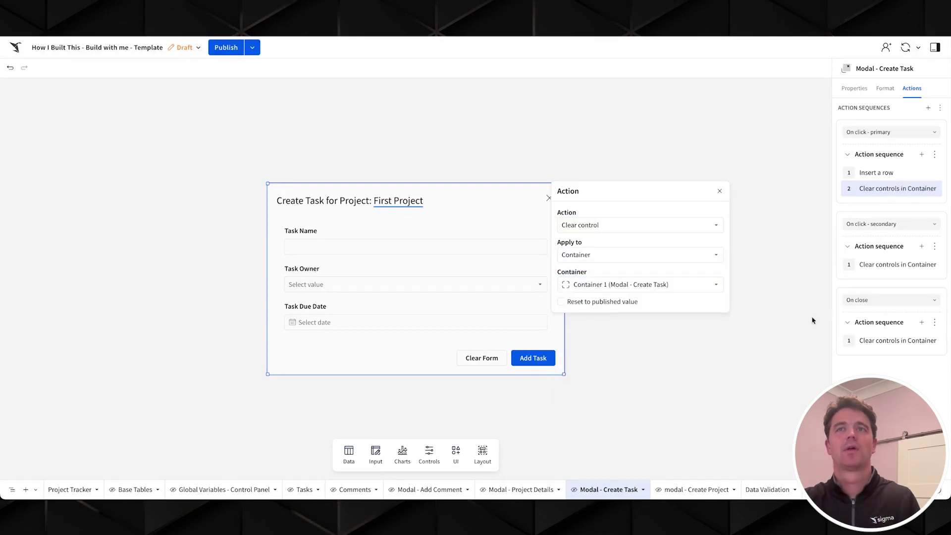
click(921, 154)
click(726, 242)
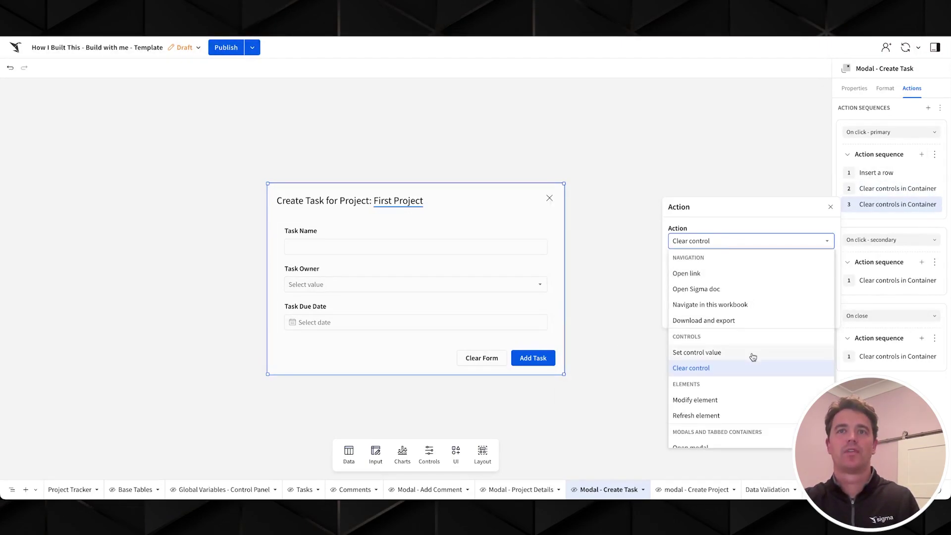
scroll(752, 356, down, 2)
scroll(752, 356, down, 1)
click(726, 382)
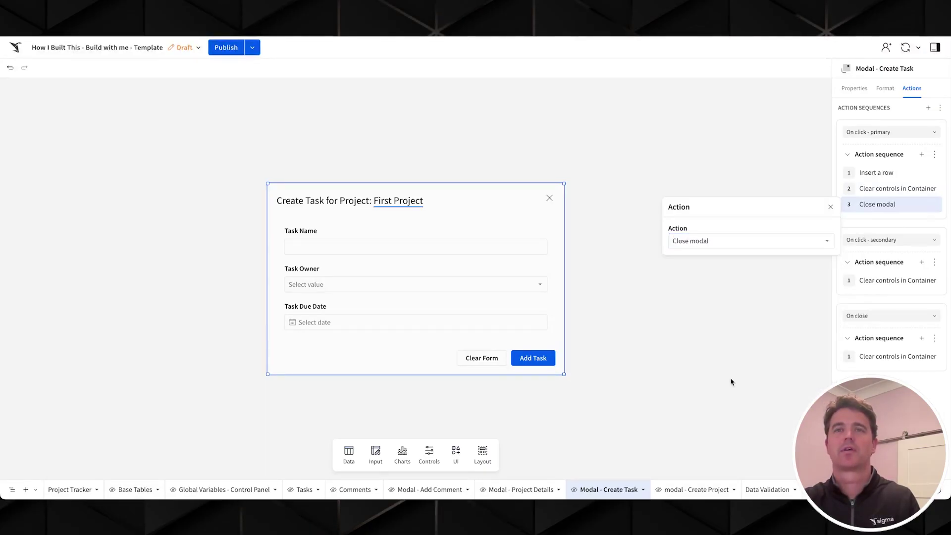
From the Project Tracker page, add a task named "First Project - First Task" to First Project, assigned to the project's owner, and inspect its row.
click(80, 491)
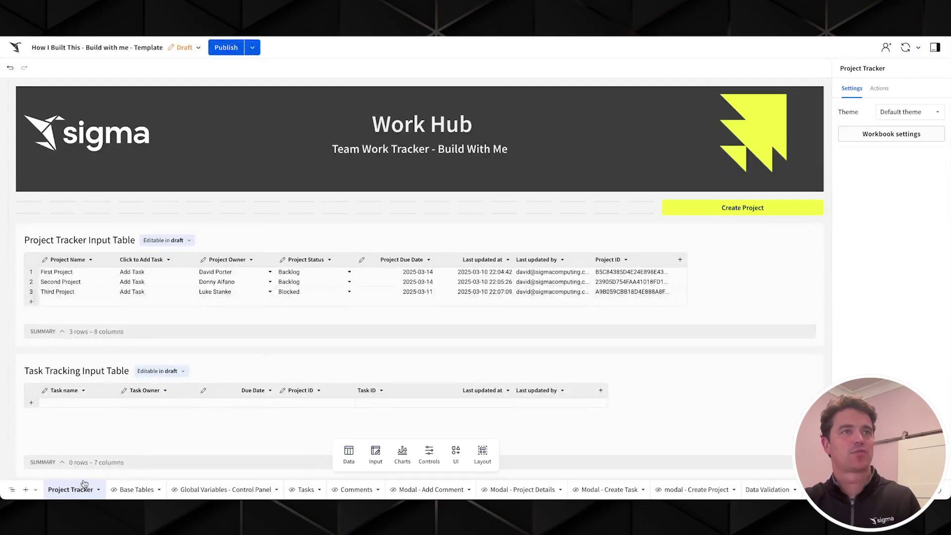
click(161, 273)
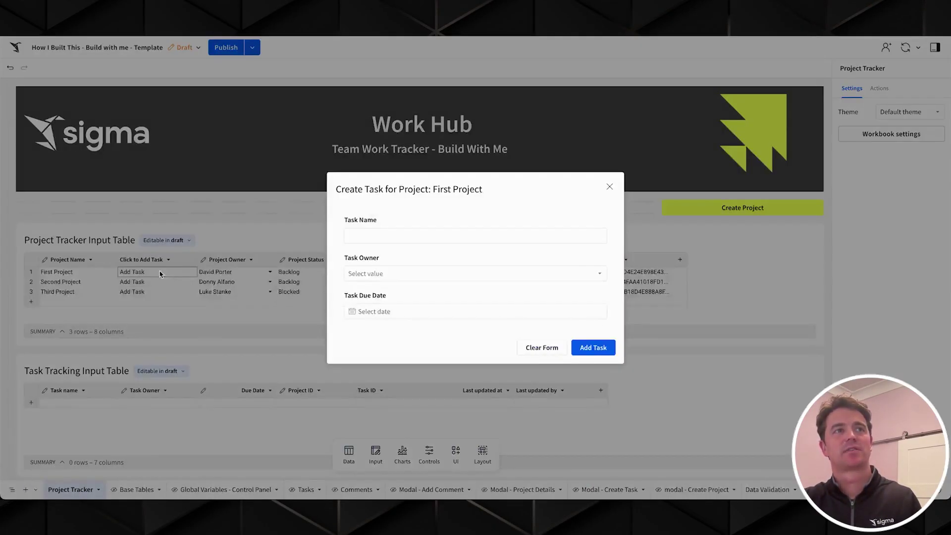
click(420, 238)
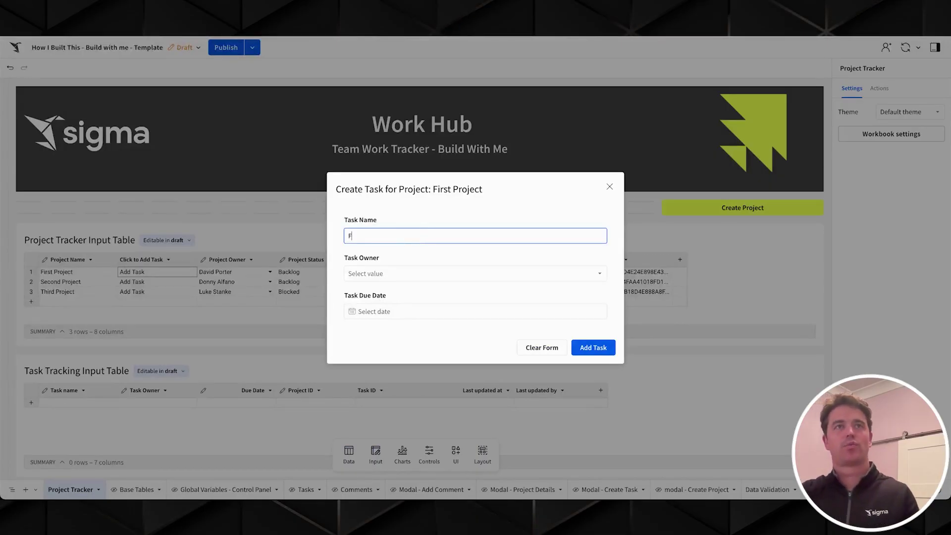
text(First Project - First Task)
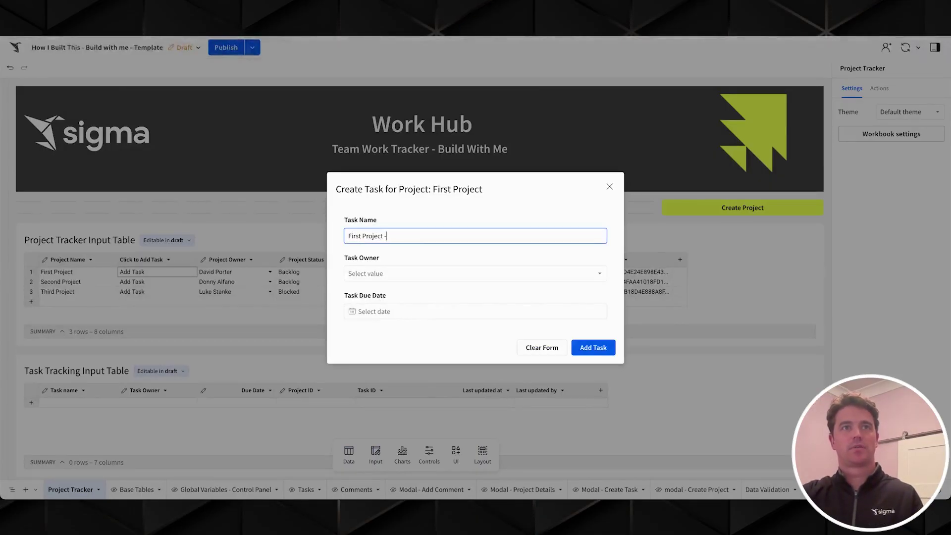
click(393, 272)
click(384, 308)
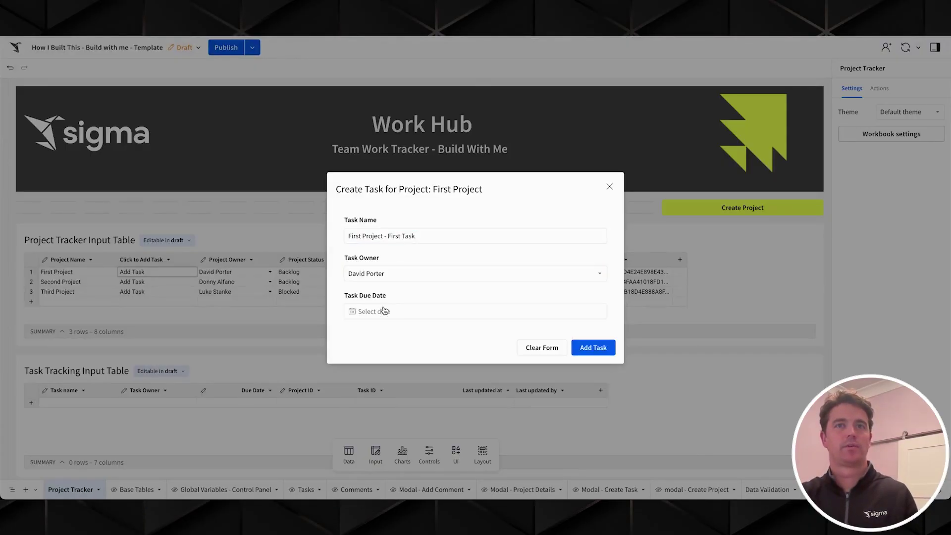
click(594, 348)
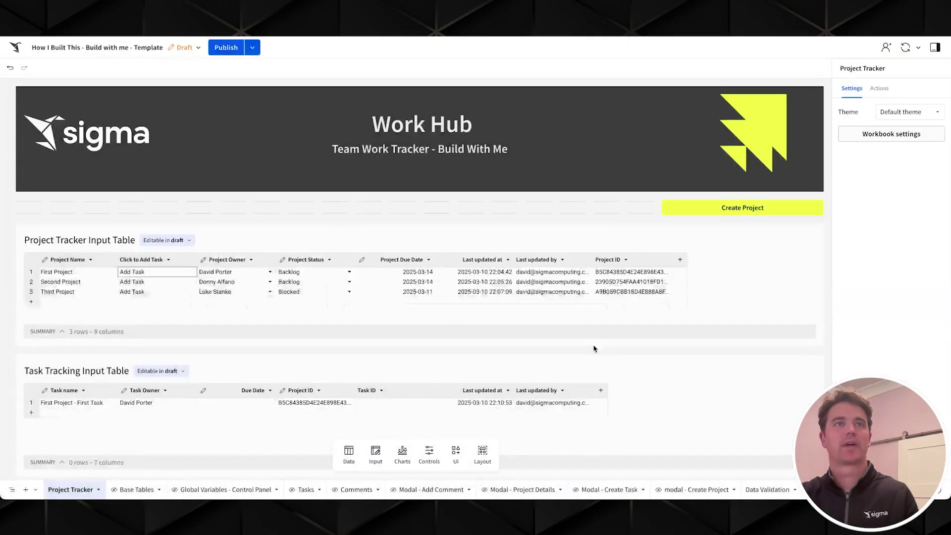
click(77, 403)
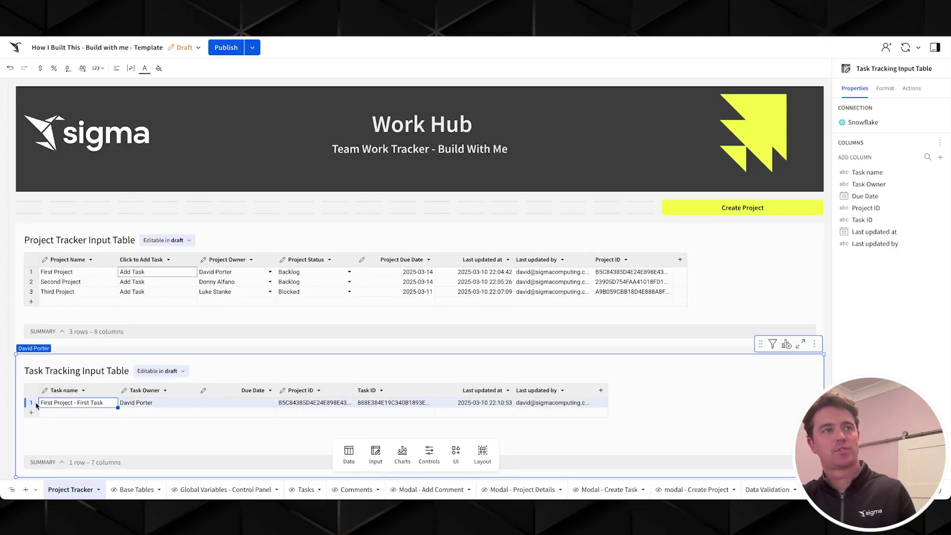
click(303, 402)
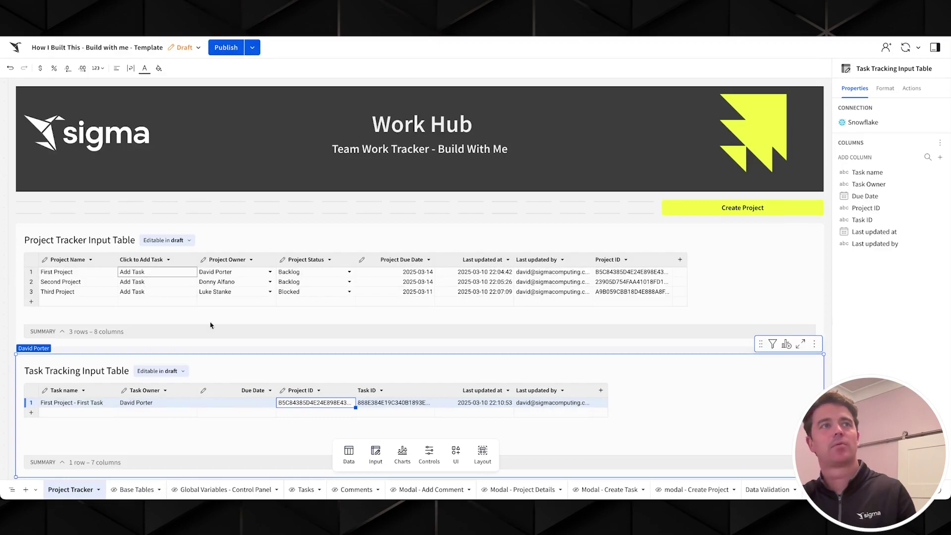
Add a task named "Second Project - First Task" to Second Project, assigned to the project's owner and due March 13, 2025.
click(141, 282)
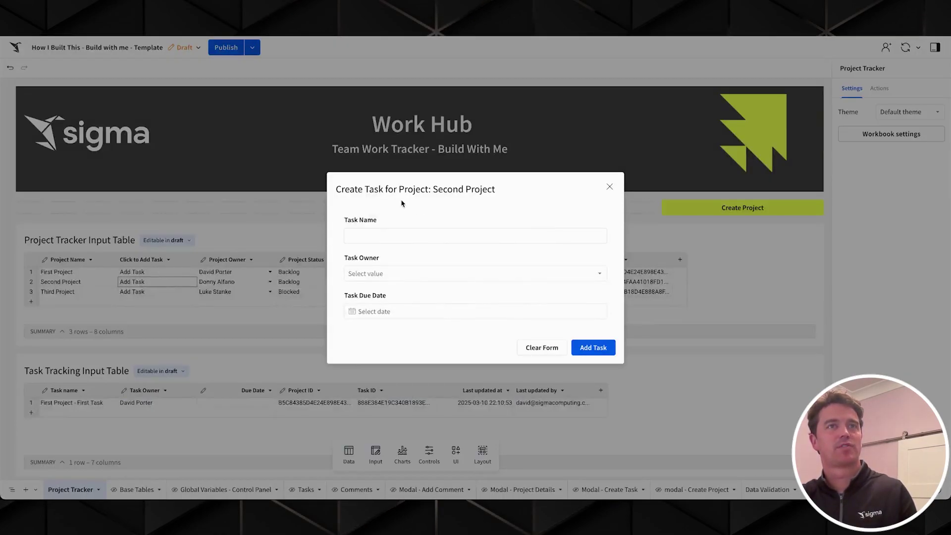
drag(434, 189, 505, 193)
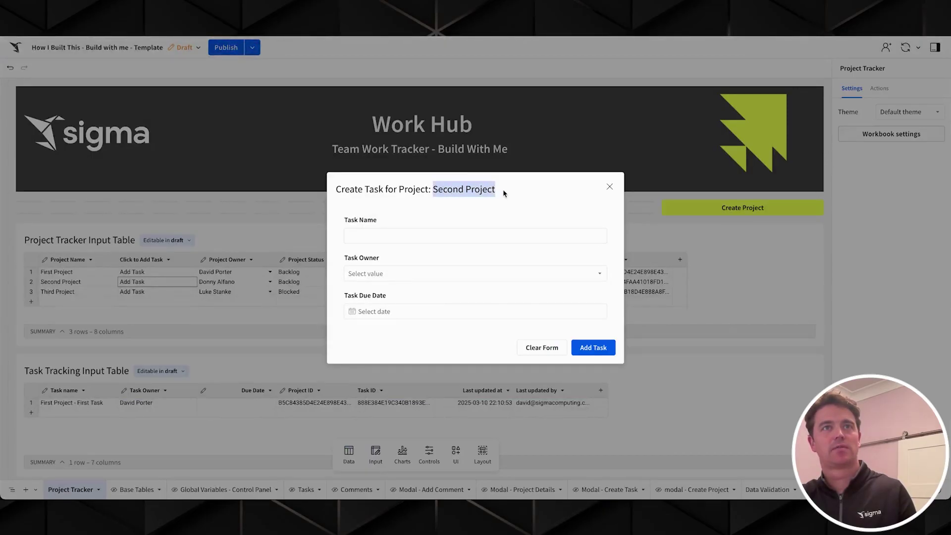
click(456, 232)
text(Second Project - Fi)
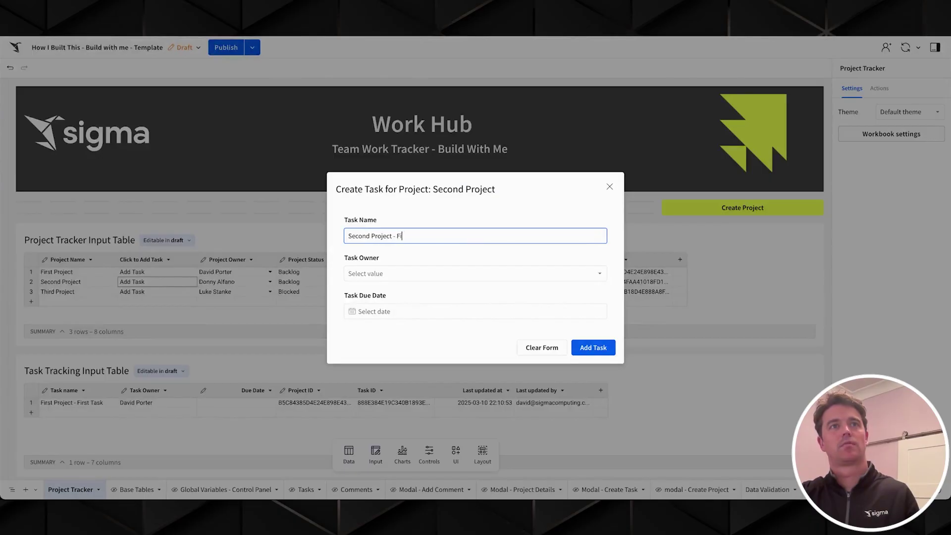
text(rst Task)
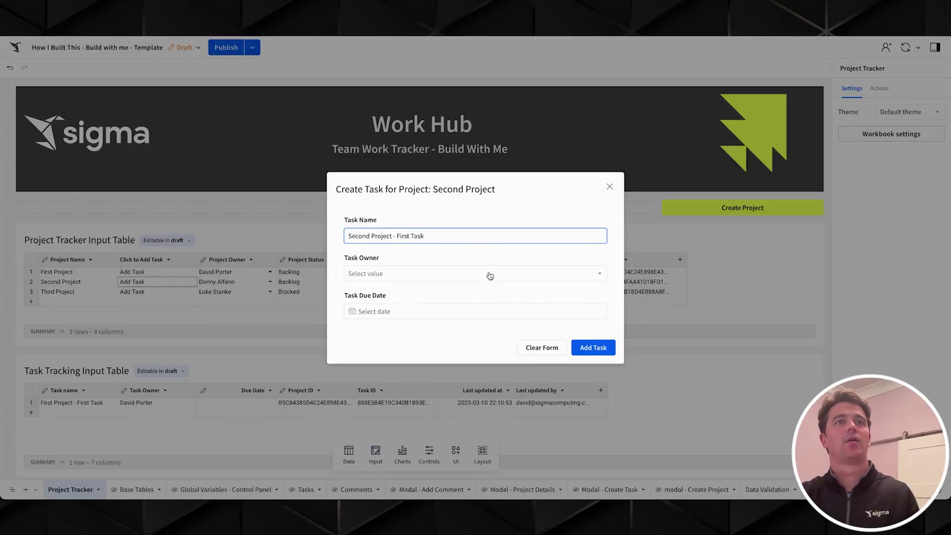
click(489, 273)
click(390, 330)
click(450, 315)
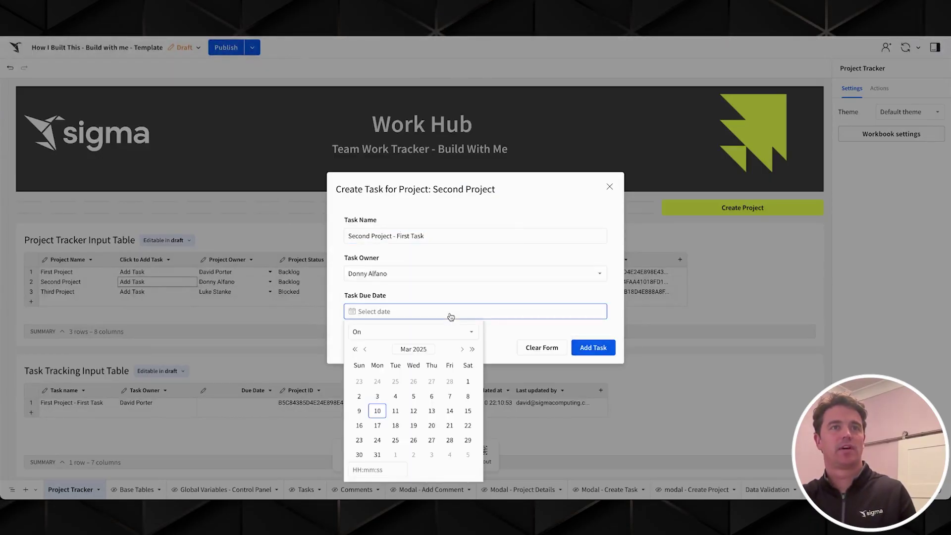
click(433, 412)
click(586, 347)
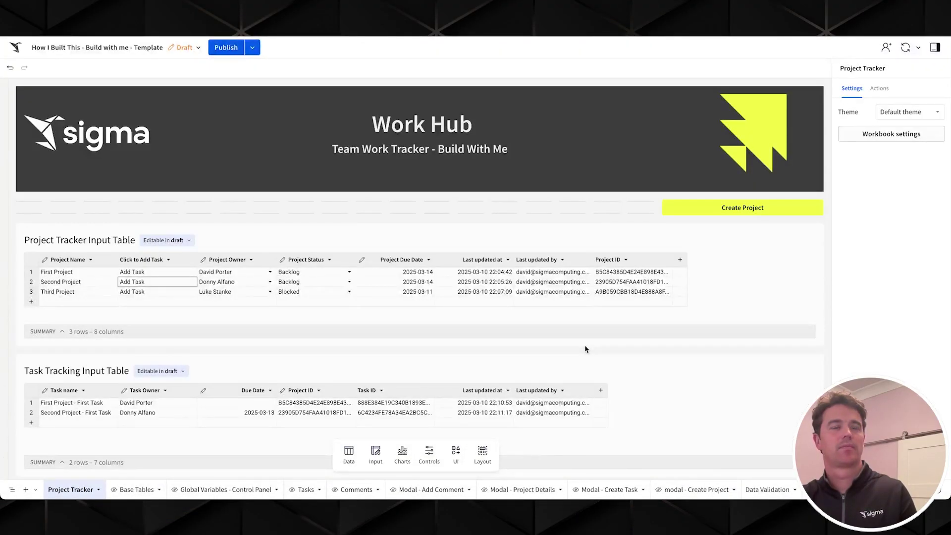
Set the due date of the "First Project - First Task" row in the Task Tracking Input Table to 2025-03-10.
click(252, 394)
click(252, 395)
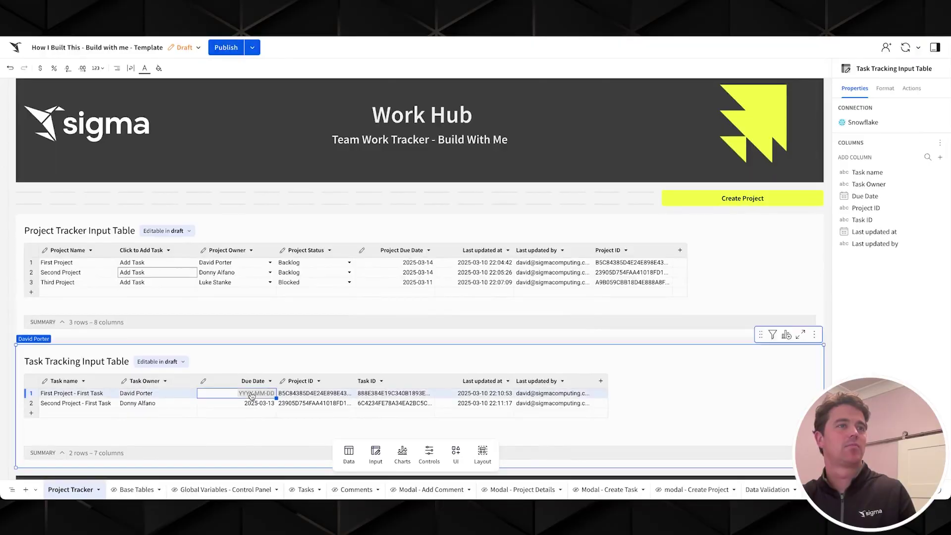
click(233, 341)
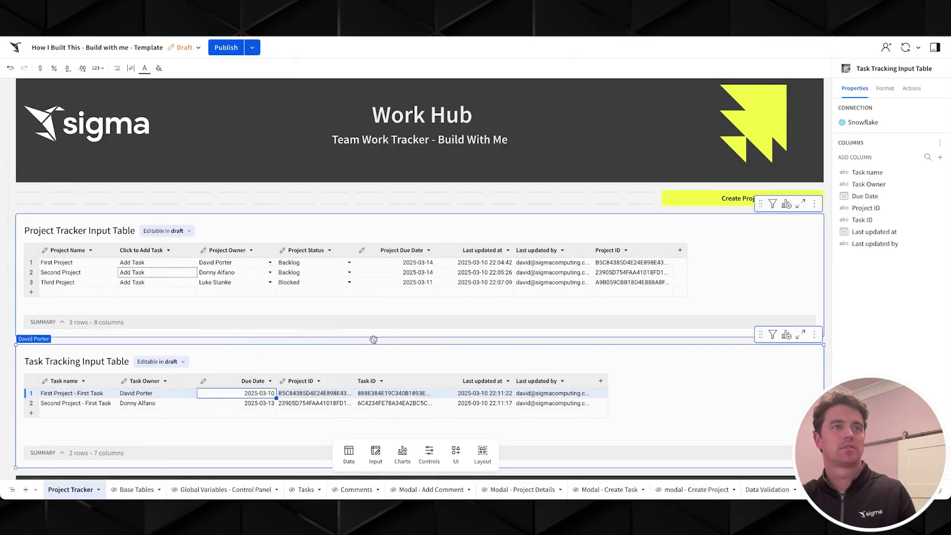
Add a lookup column to the Task Tracking Input Table that brings in Project Name from the Project Tracker Input Table, matched on Project ID.
click(303, 382)
click(373, 380)
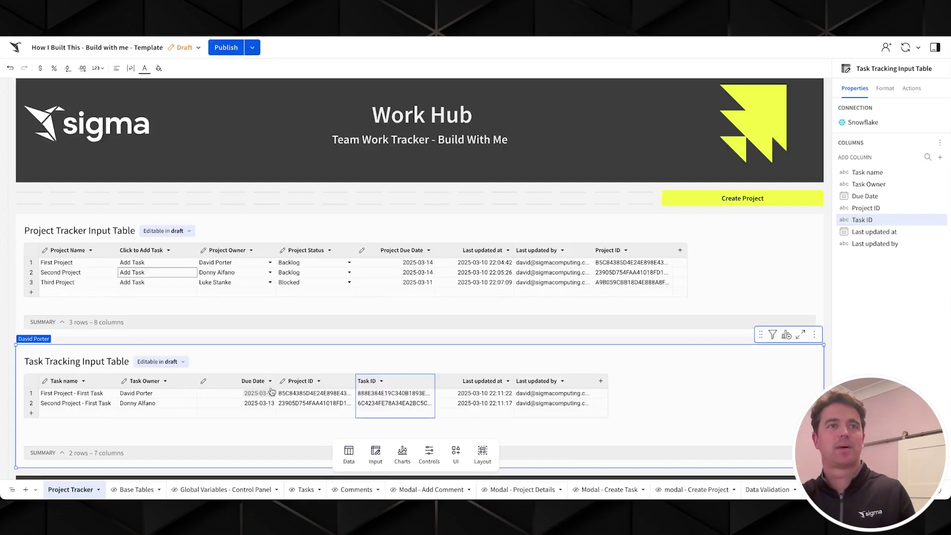
click(319, 382)
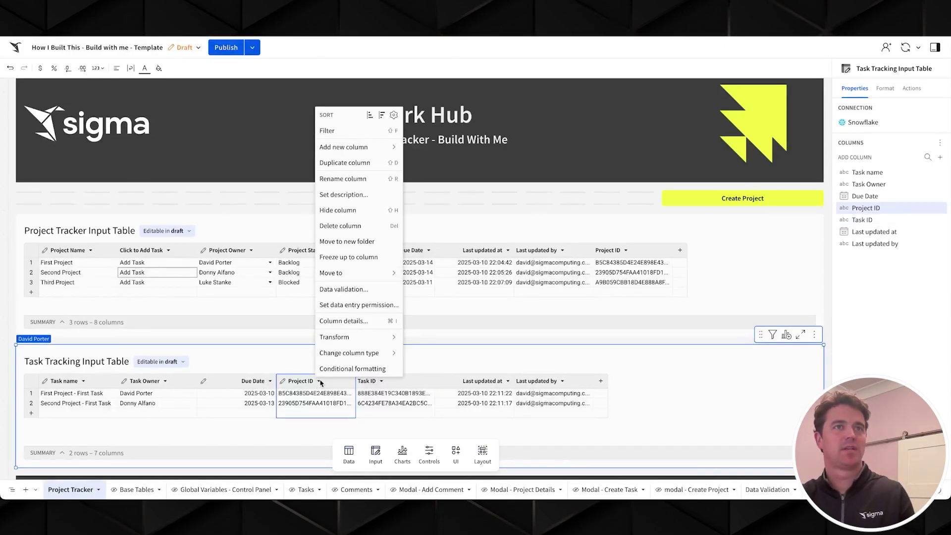
mouse_move(367, 153)
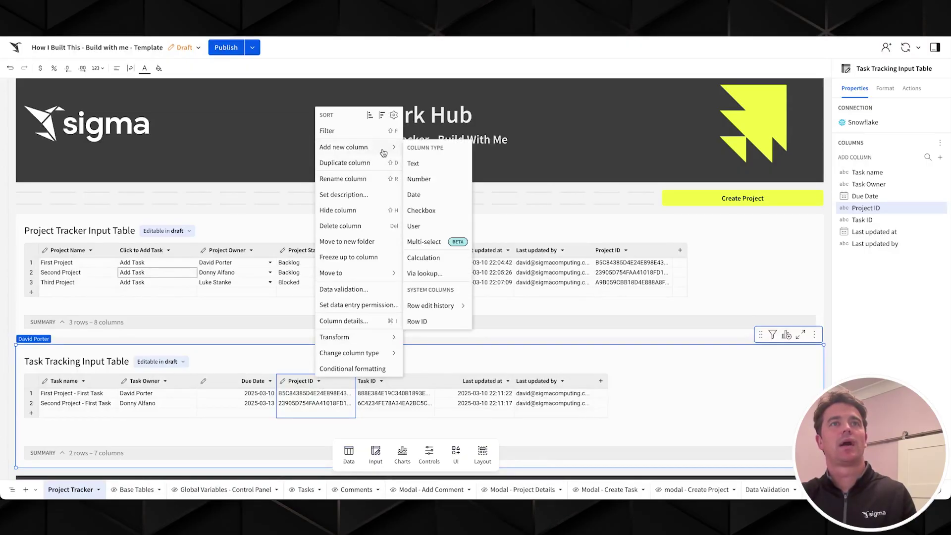
click(430, 274)
click(432, 317)
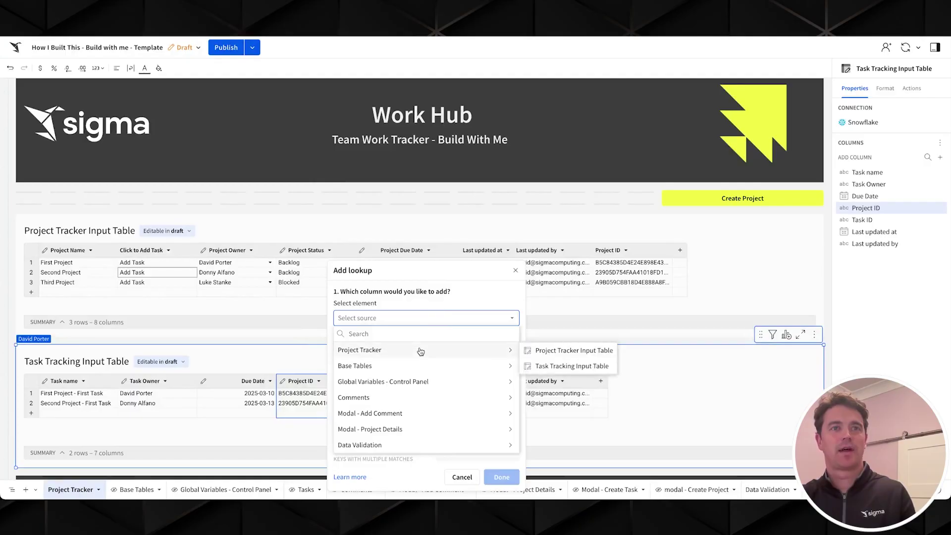
mouse_move(500, 350)
click(544, 353)
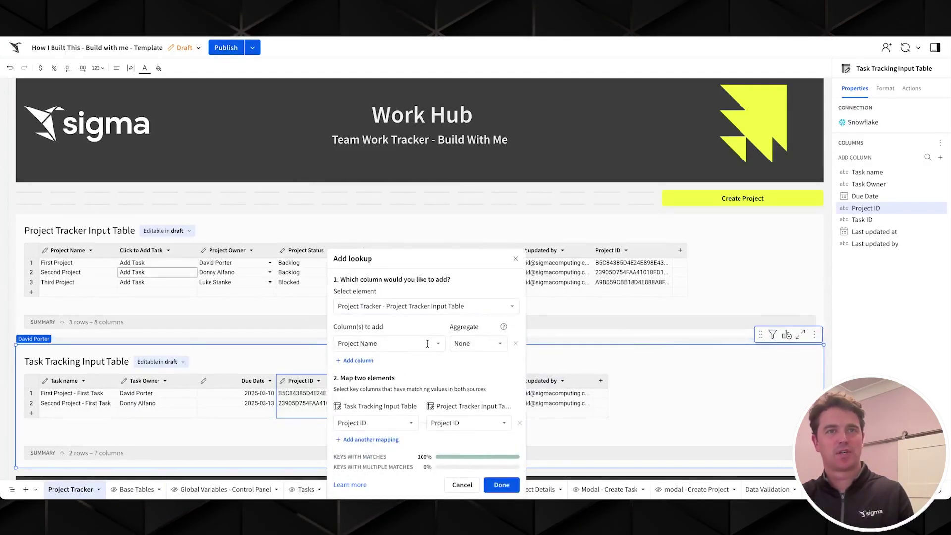
click(488, 484)
Make the lookup column the first column of the Task Tracking Input Table and rename it Project Name.
drag(152, 378, 49, 379)
double_click(99, 381)
text(Project Name)
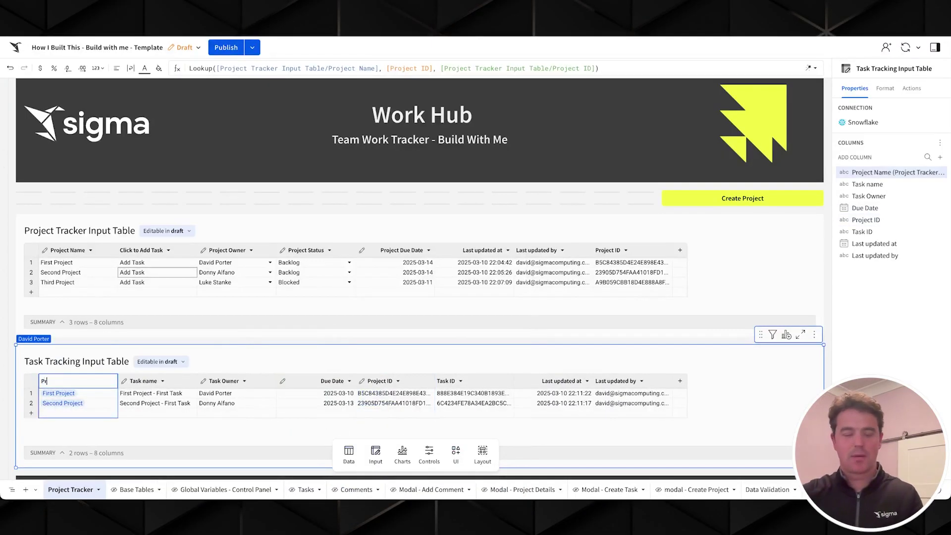
key(Return)
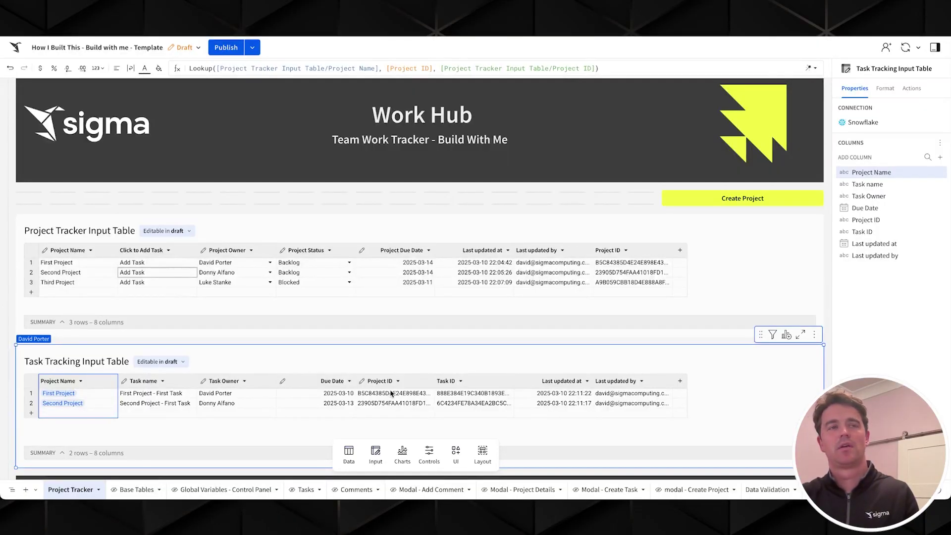
Rename Second Project in the Project Tracker Input Table, replacing "Second" with the possessive form of its owner's first name.
double_click(48, 273)
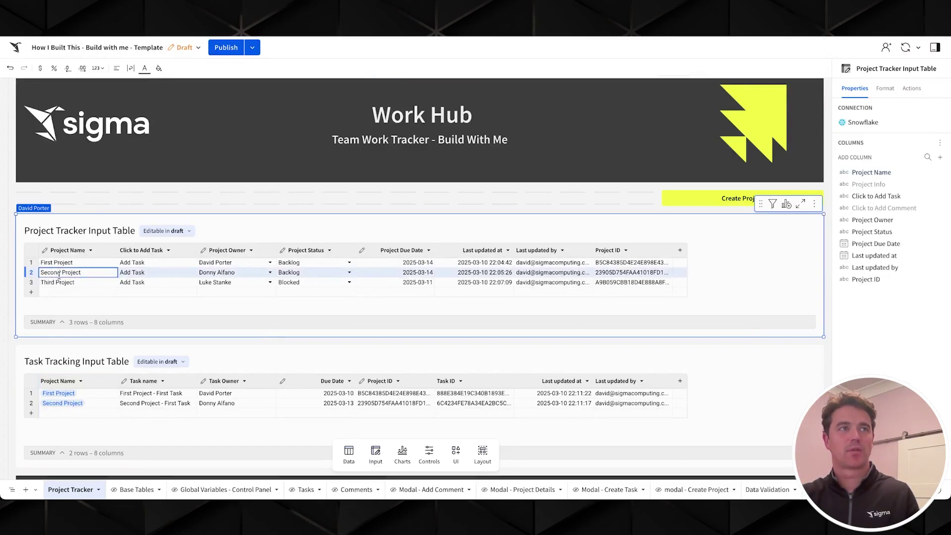
double_click(57, 273)
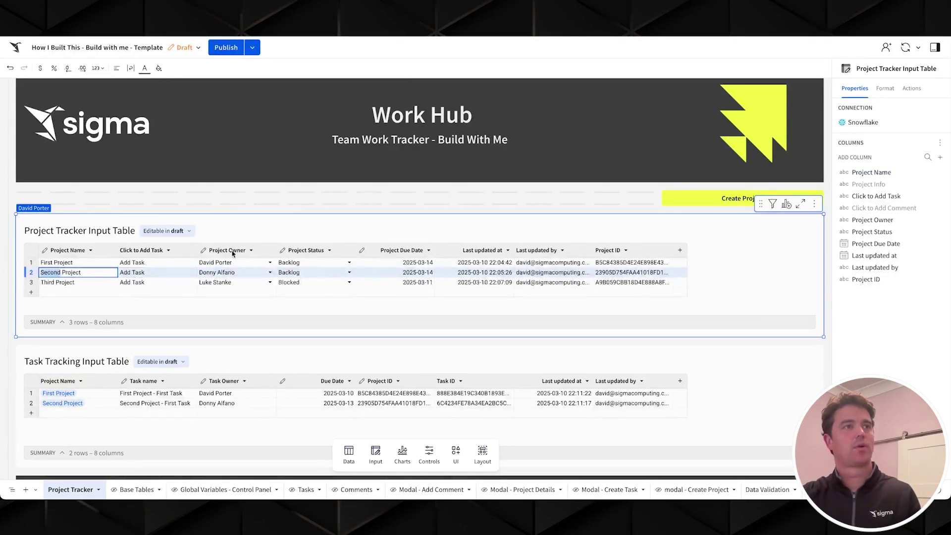
text(D)
text(onny's)
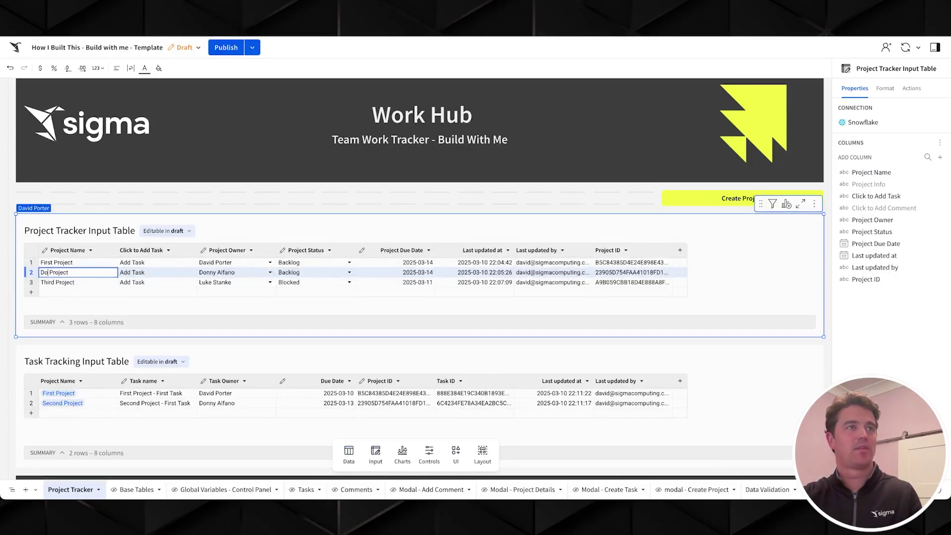
key(Return)
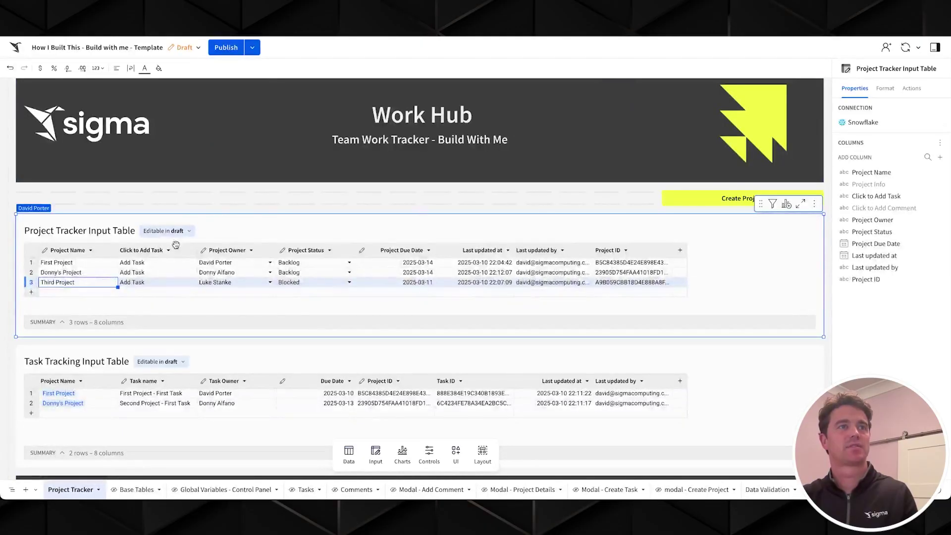
Add a task named "First Project - Second Task" to First Project, assigned to the project's owner and due March 14, 2025.
click(167, 264)
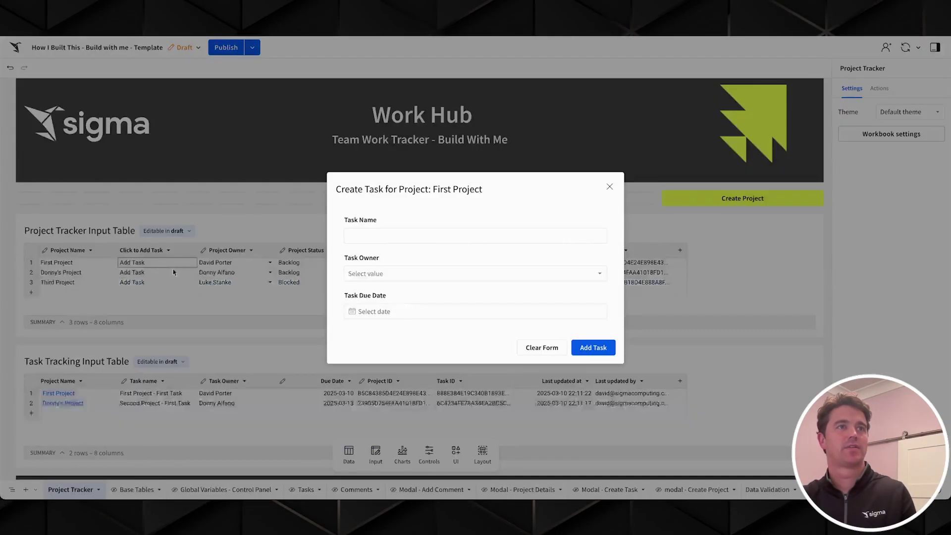
click(403, 235)
text(First Project - Second Task)
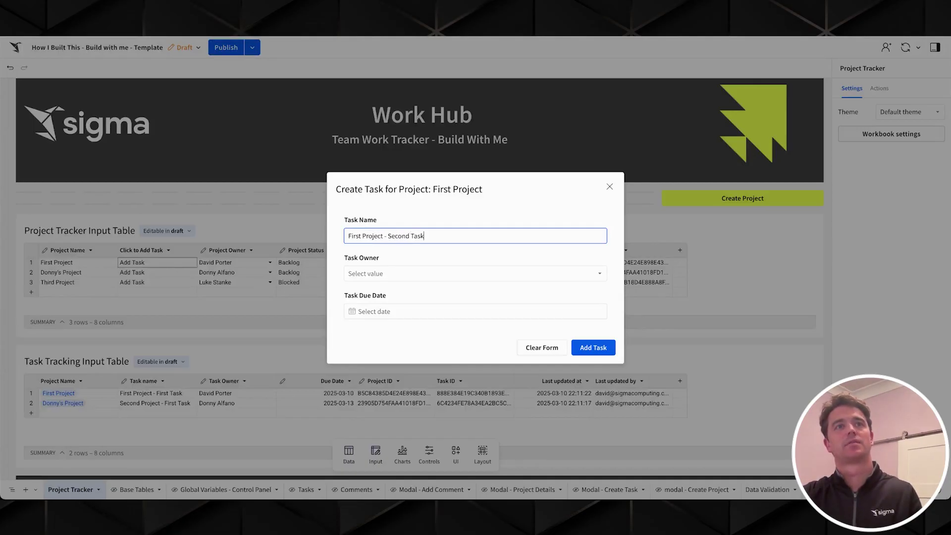
click(444, 275)
click(408, 304)
click(408, 311)
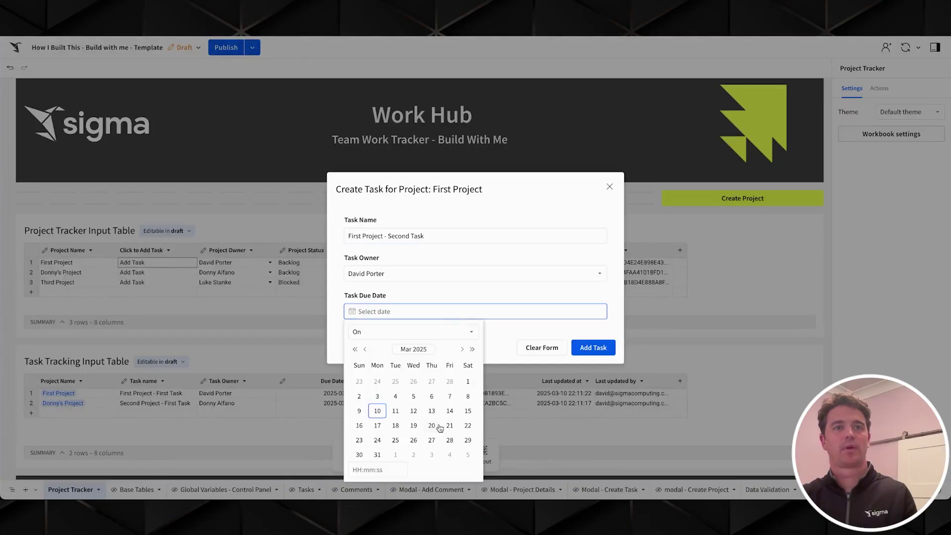
click(449, 410)
click(589, 347)
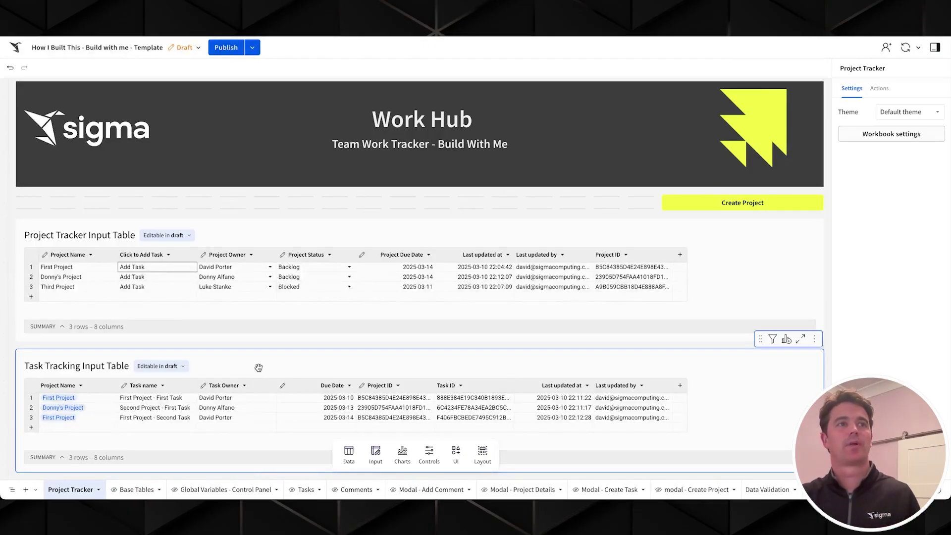
scroll(258, 367, down, 2)
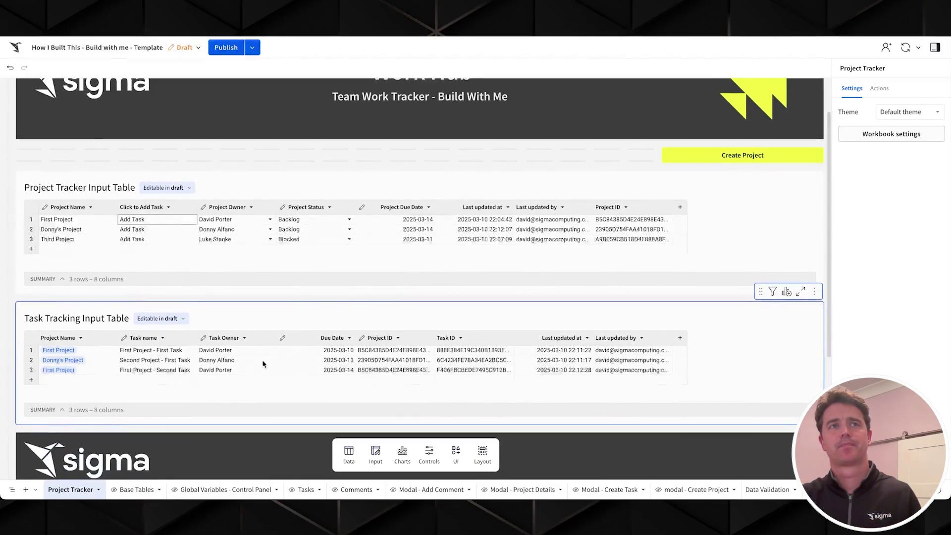
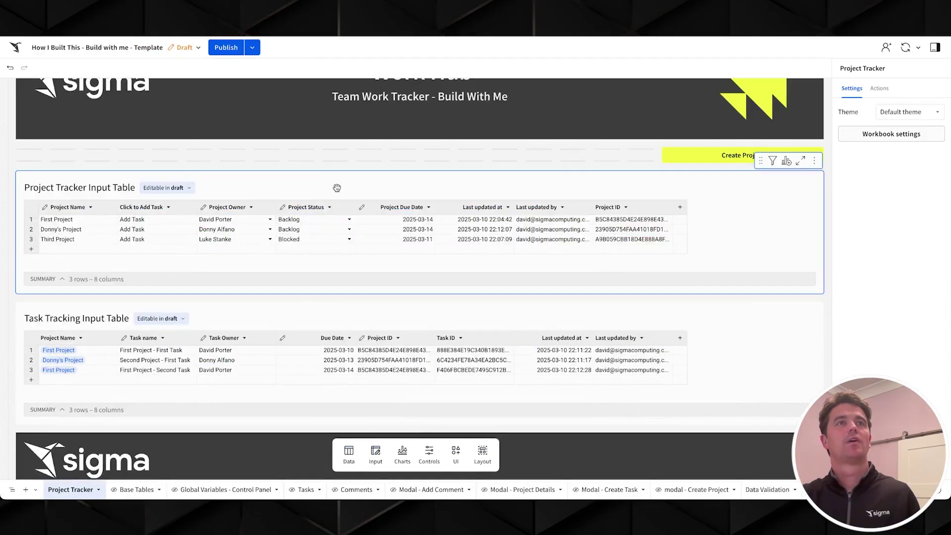
Unhide the Click to Add Comment column in the Project Tracker Input Table.
click(337, 188)
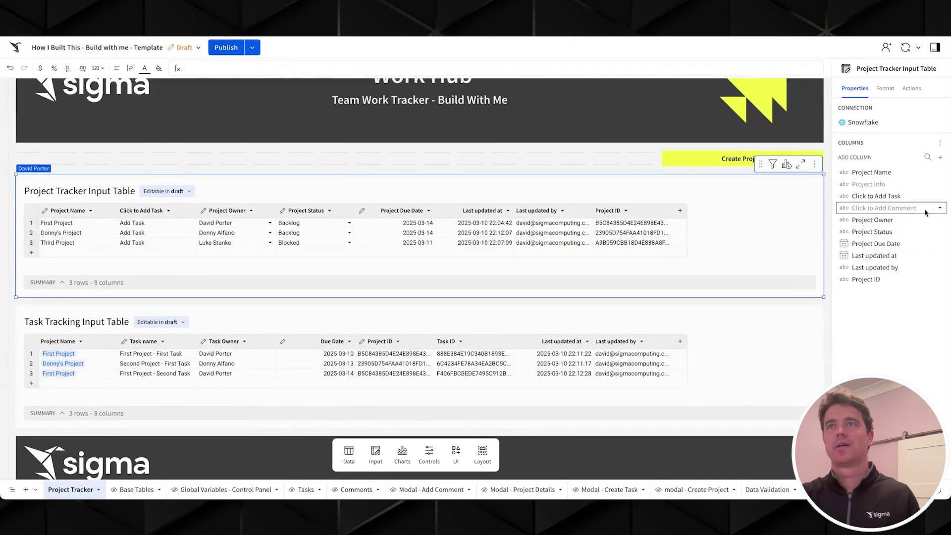
click(924, 213)
click(939, 207)
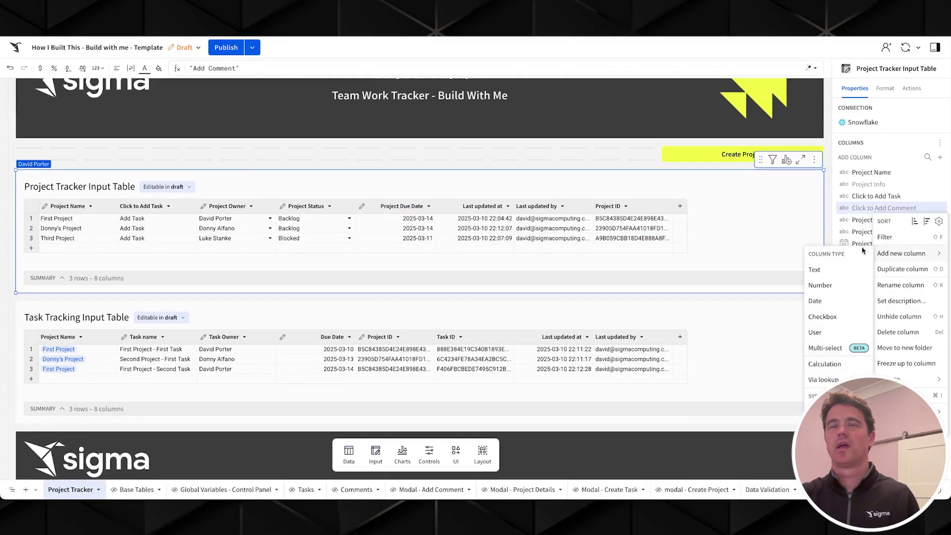
click(863, 246)
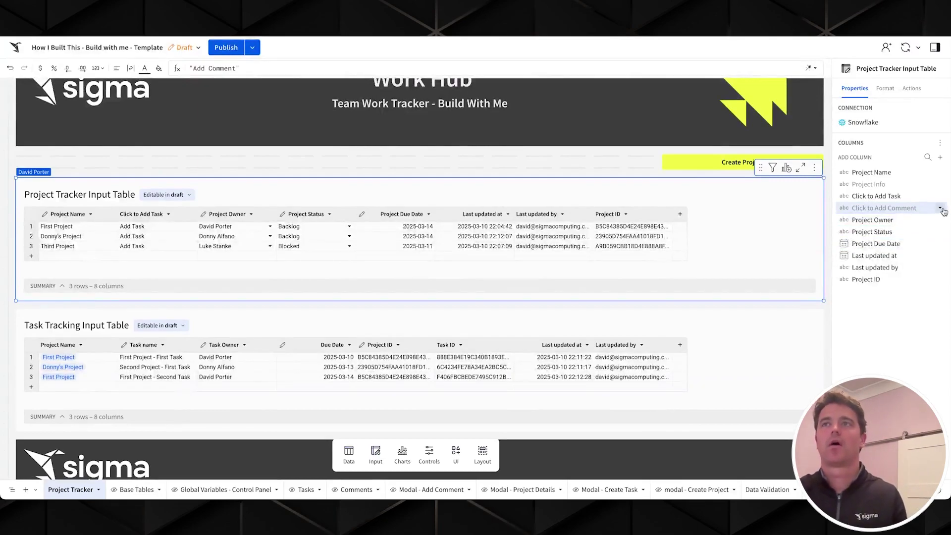
click(939, 208)
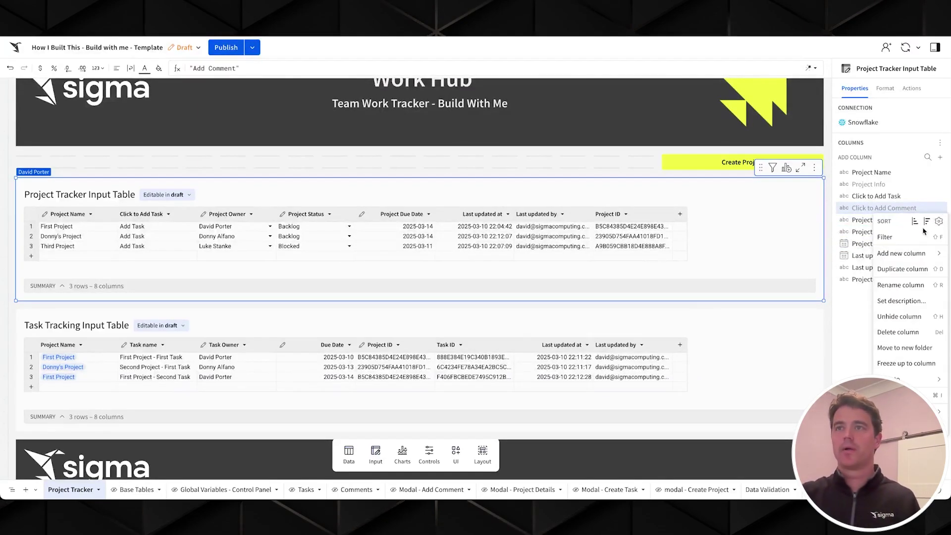
click(899, 316)
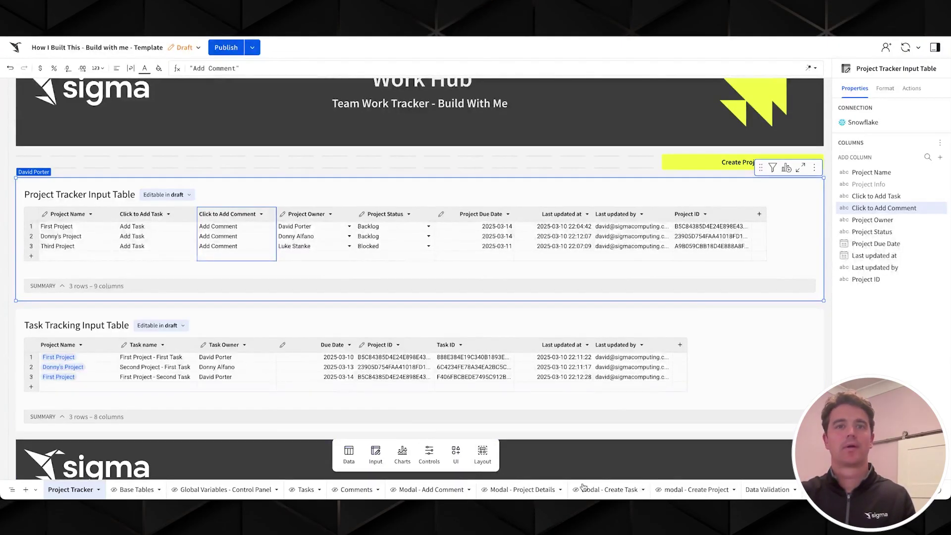
In the Add Comment modal's primary-click action sequence, move Insert a row ahead of Clear Add Comments and Close modal.
click(452, 490)
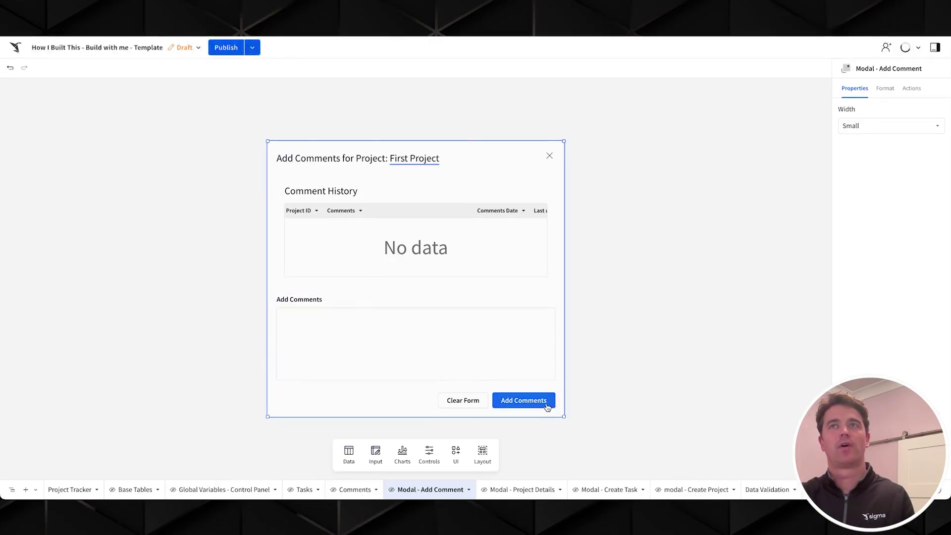
click(912, 89)
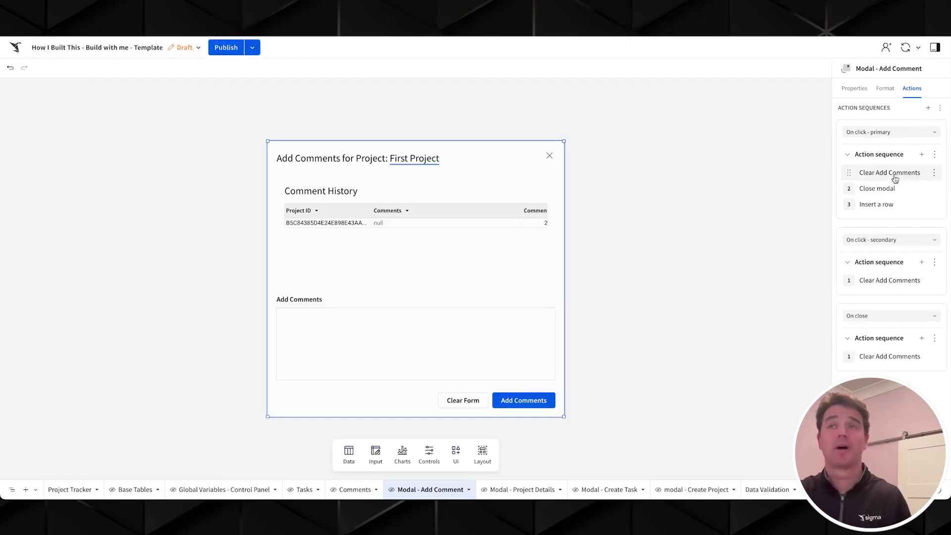
click(882, 173)
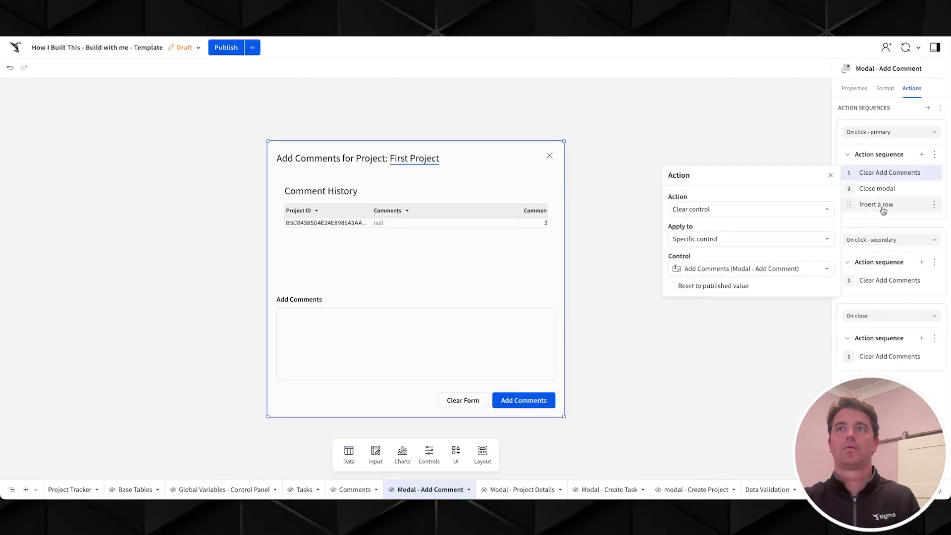
drag(882, 210, 886, 168)
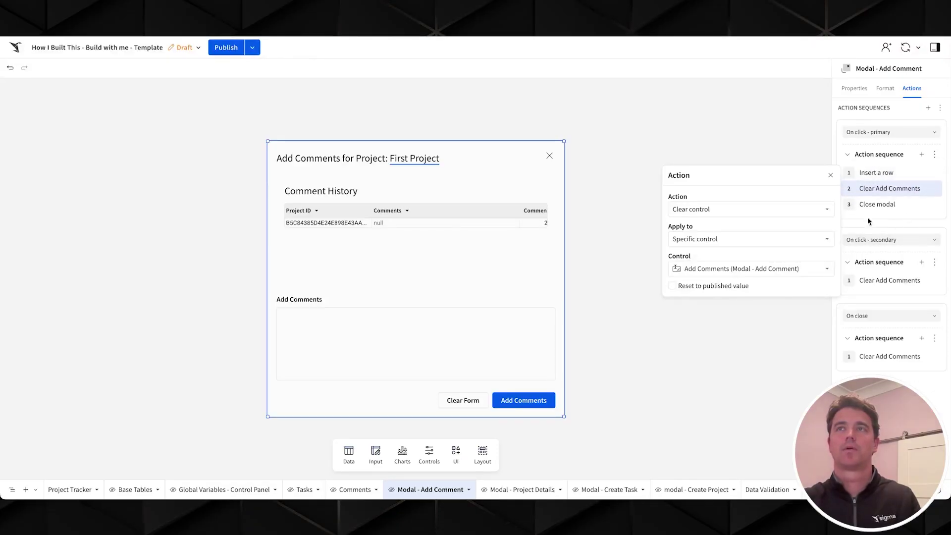
click(795, 143)
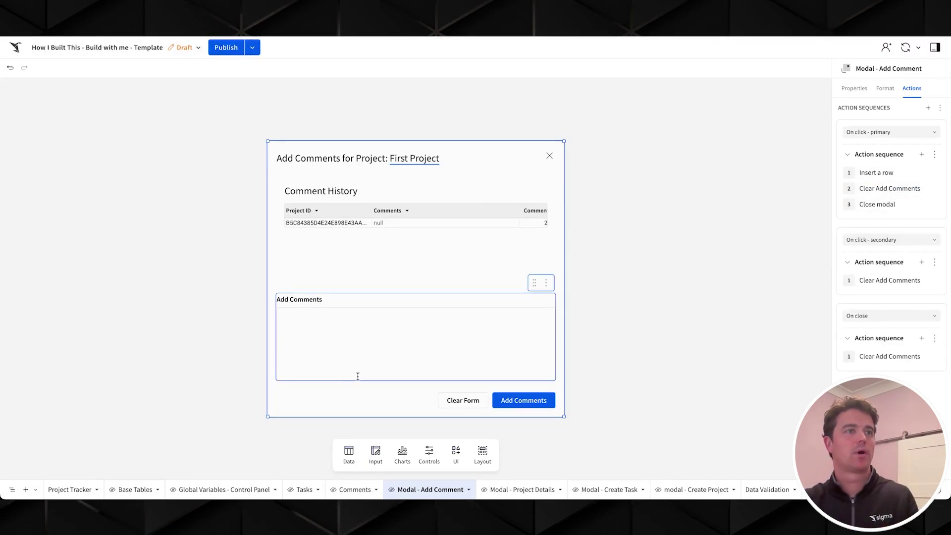
Duplicate the Project Tracker Input Table's Click to Add Task action sequence and set the copy's trigger column to Click to Add Comment.
click(69, 490)
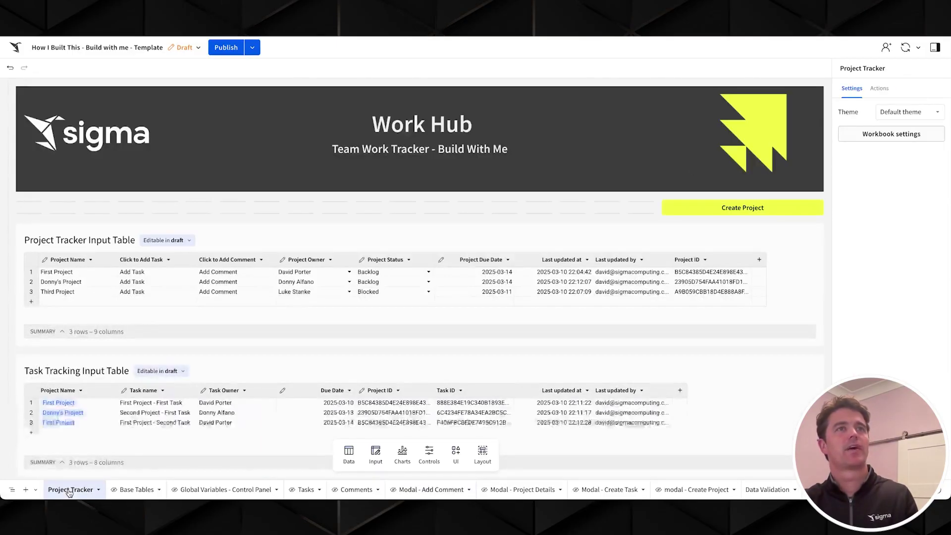
click(227, 276)
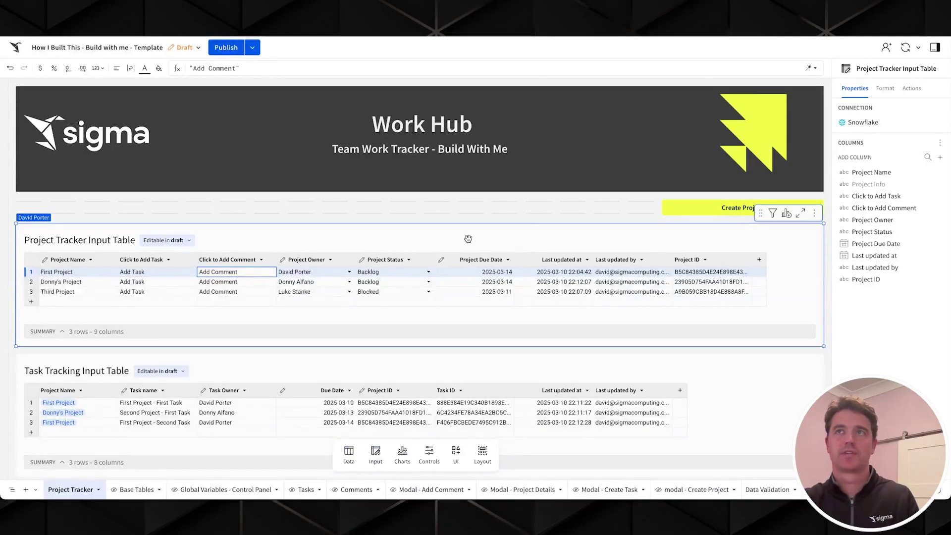
click(912, 89)
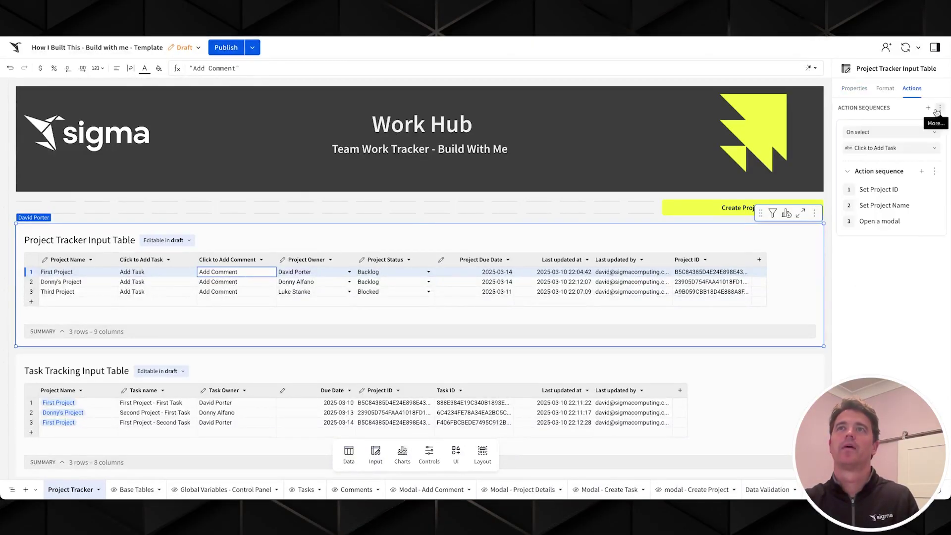
click(934, 172)
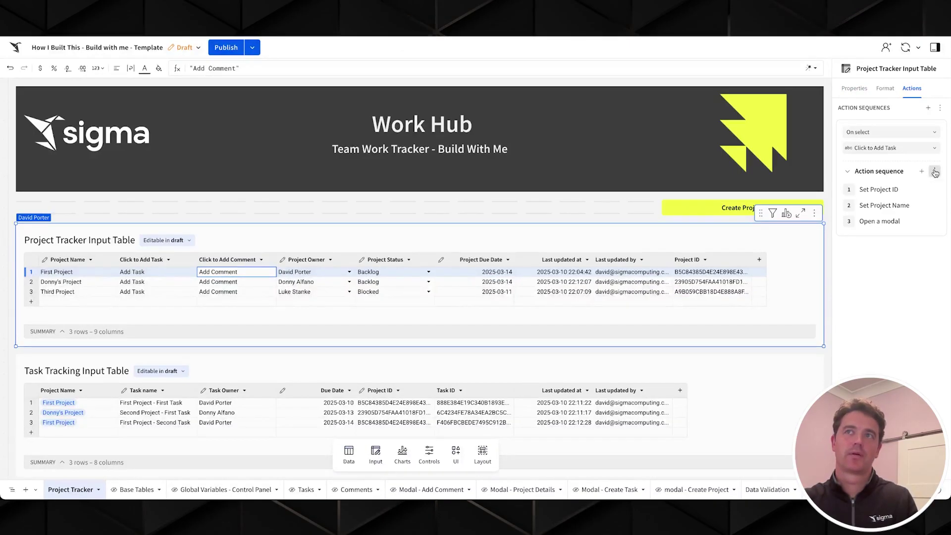
click(926, 203)
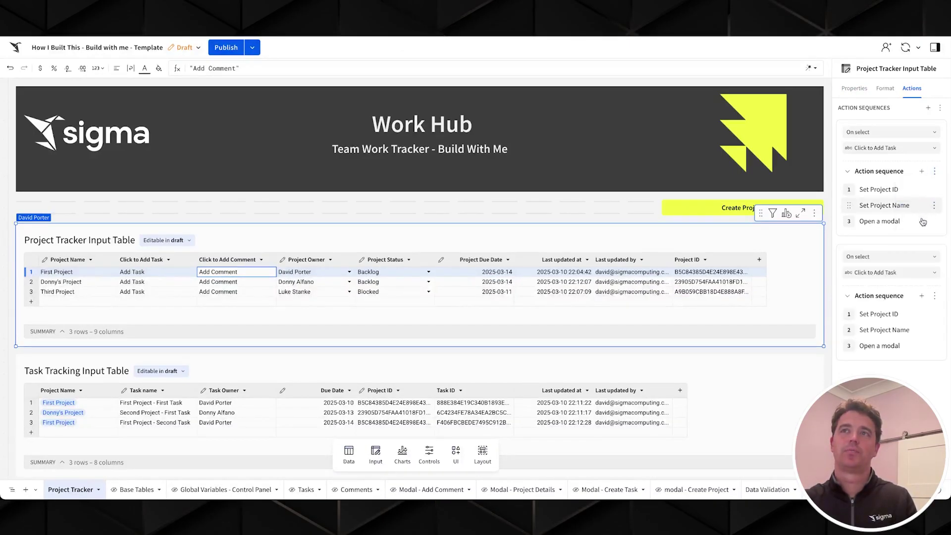
click(901, 274)
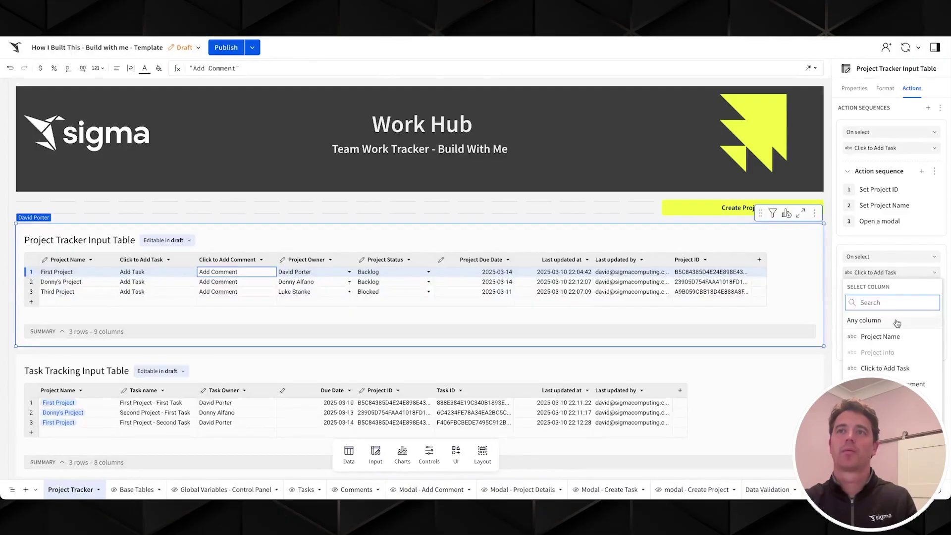
click(915, 384)
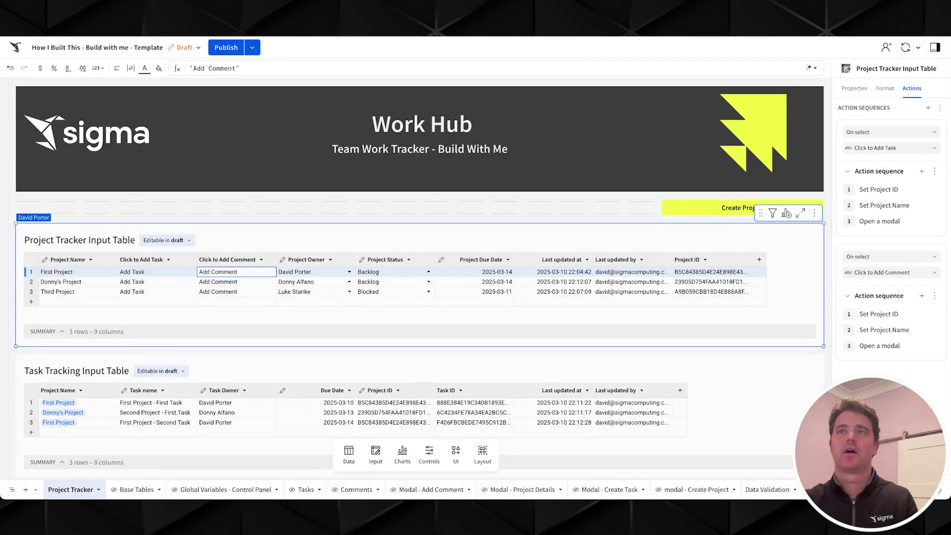
Make the Click to Add Comment sequence's Open a modal action open Modal - Add Comment.
click(888, 345)
click(780, 412)
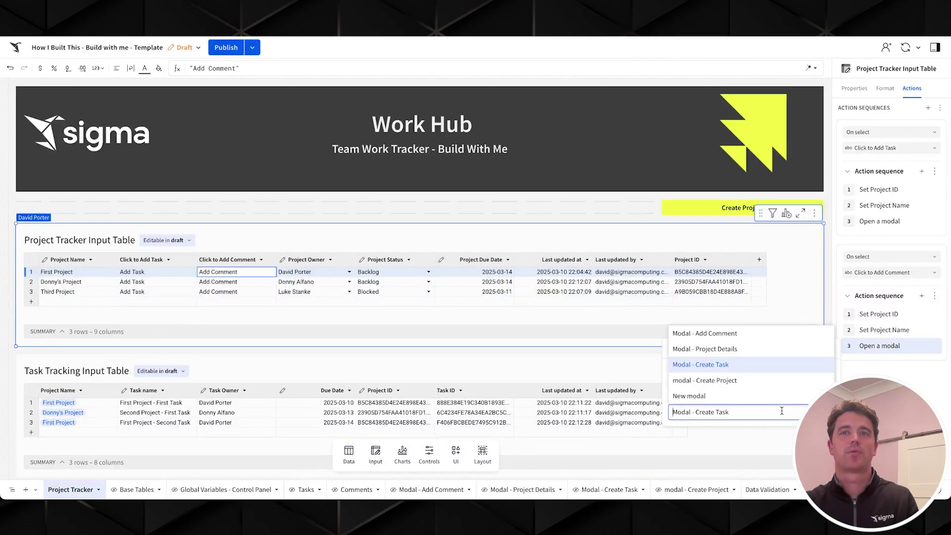
click(732, 338)
click(830, 348)
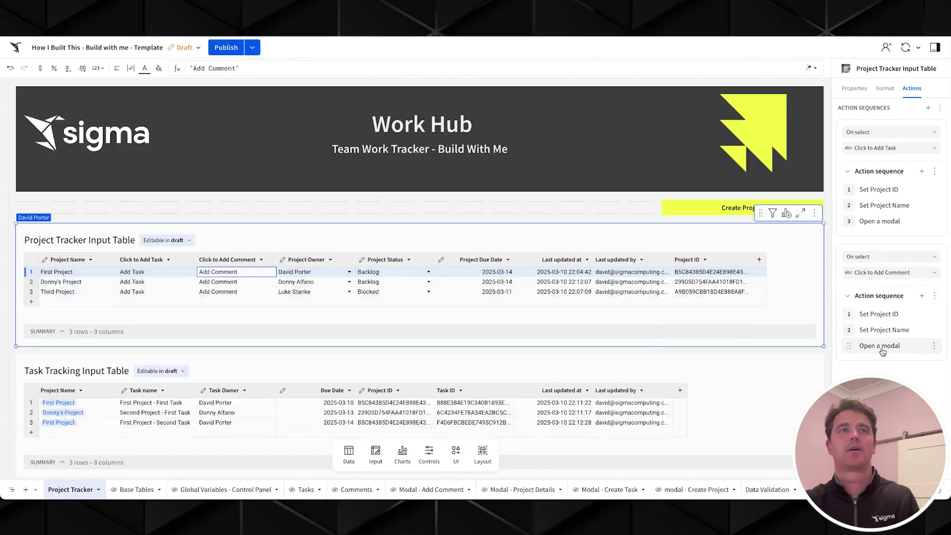
Add the comment "First Real comment" to First Project through its Add Comment cell.
click(222, 270)
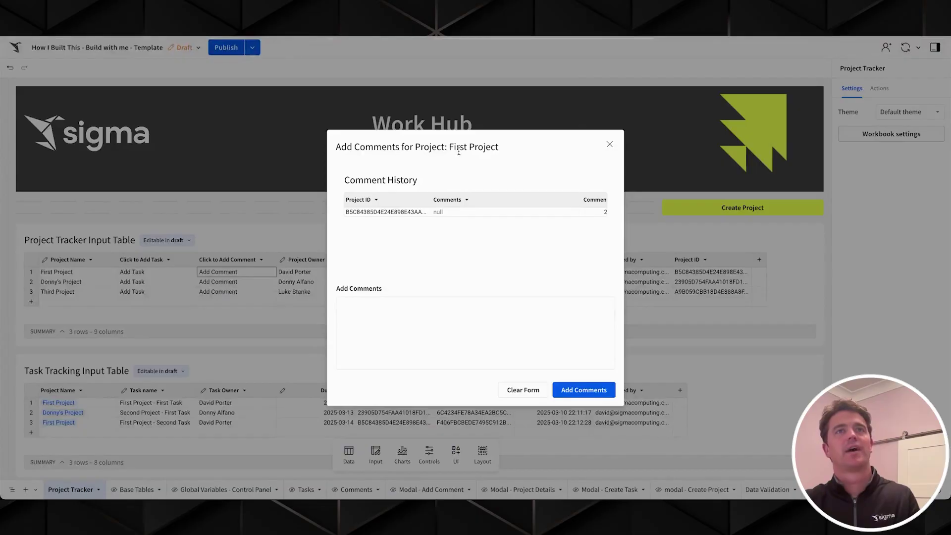
click(429, 329)
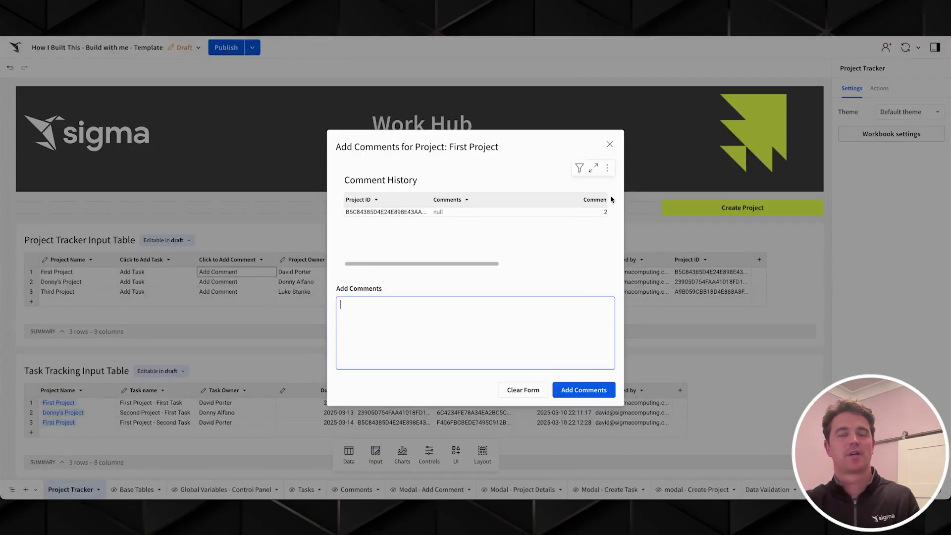
text(First Real comment)
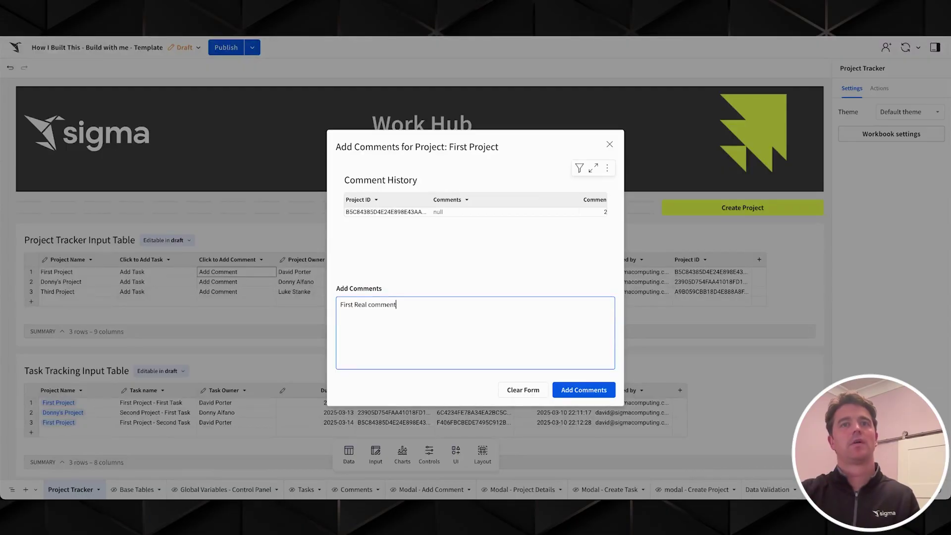
click(590, 392)
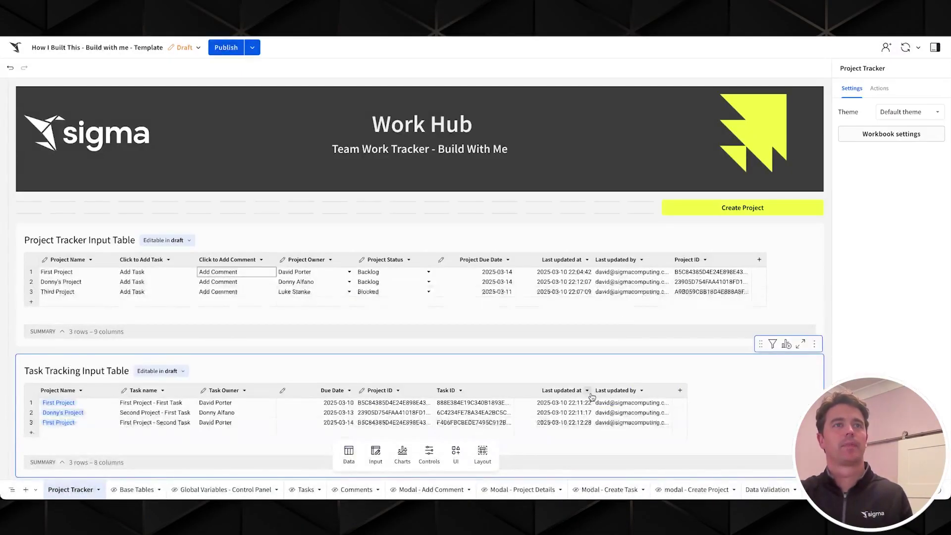
Reopen First Project's comment form and submit "second real comment".
click(238, 276)
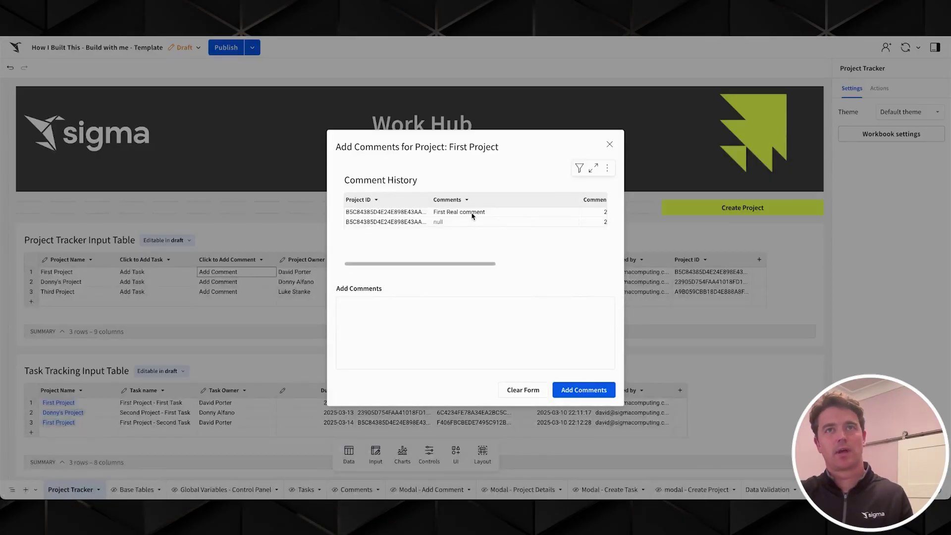
click(443, 312)
text(second real comment)
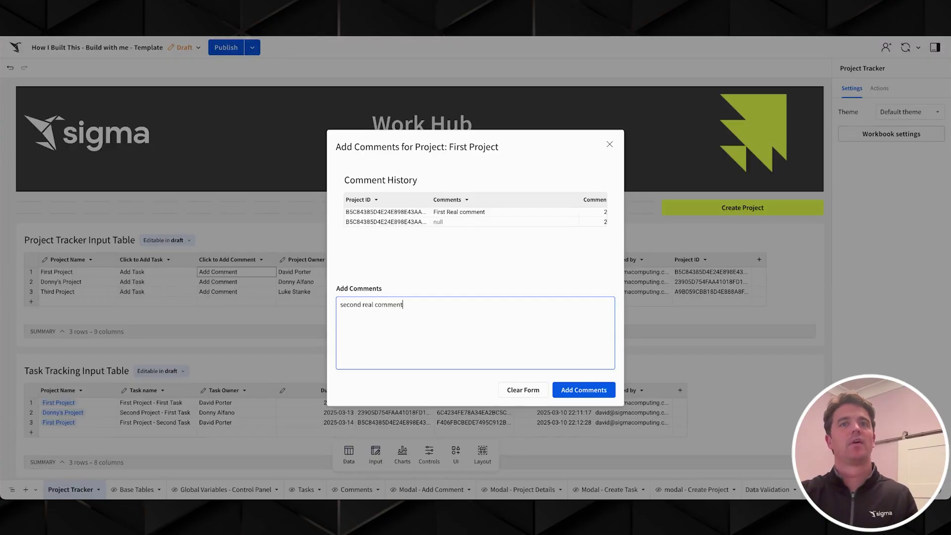
click(583, 390)
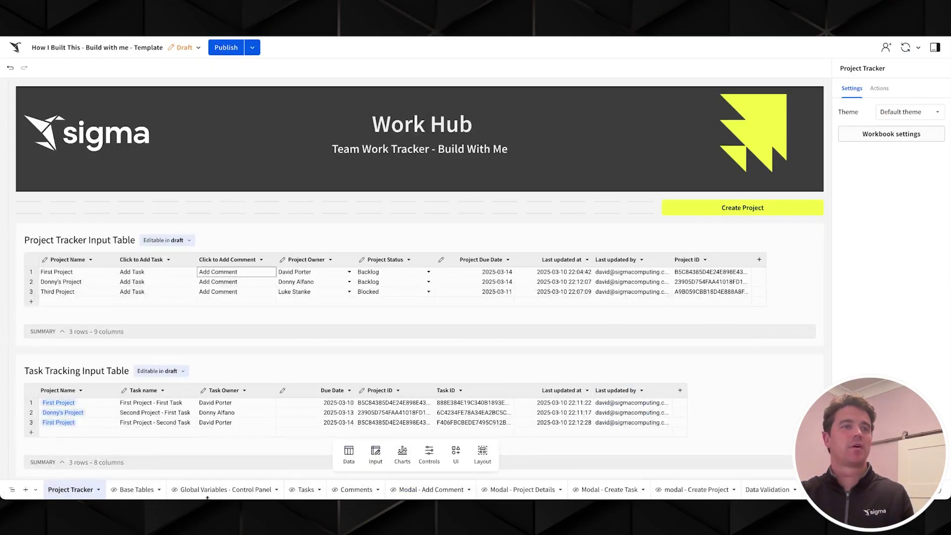
Examine the Comments page's input, base and aggregate tables for the submitted comments and their grouping by Project ID.
click(356, 490)
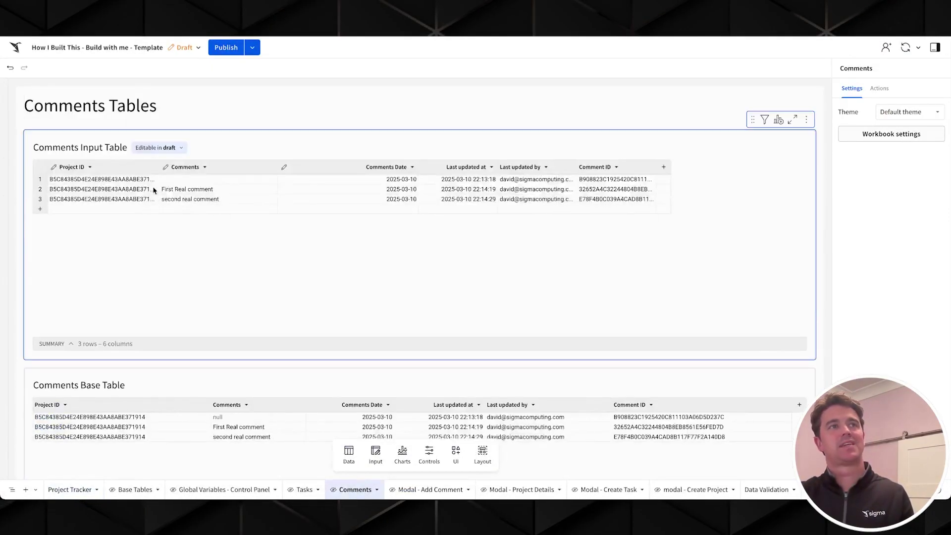
click(173, 190)
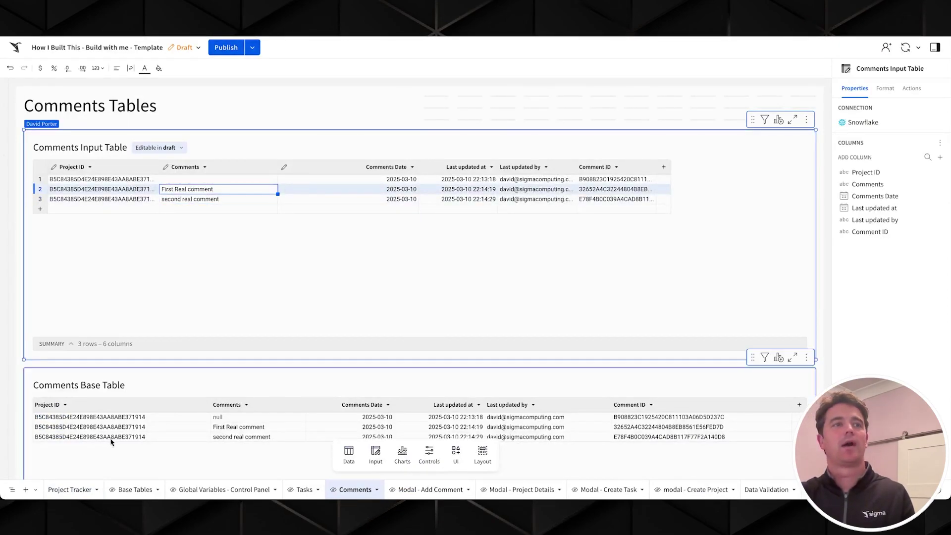
click(133, 181)
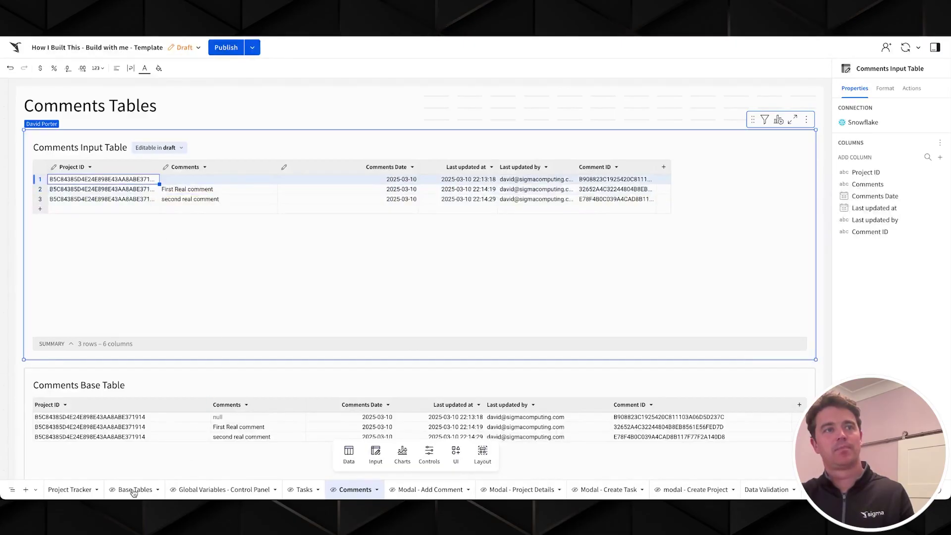
scroll(279, 384, down, 1)
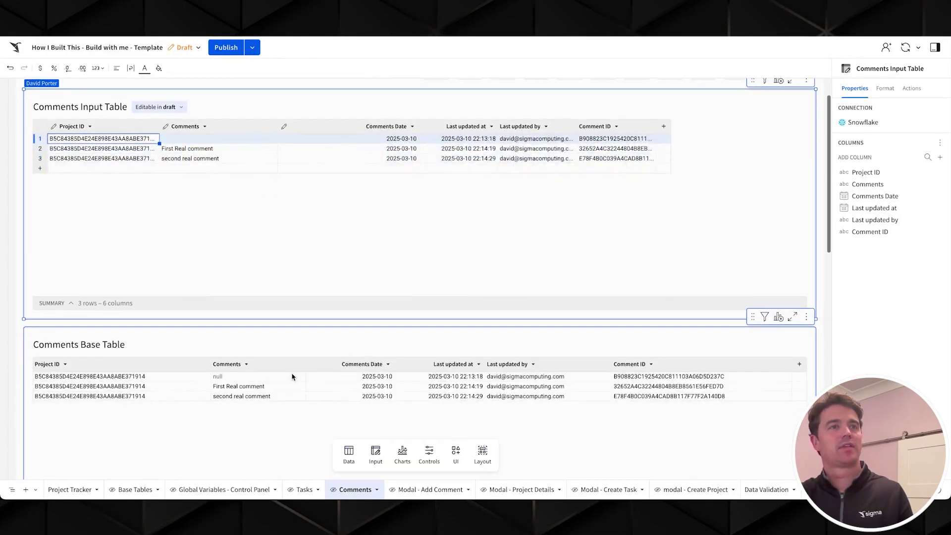
scroll(356, 322, down, 6)
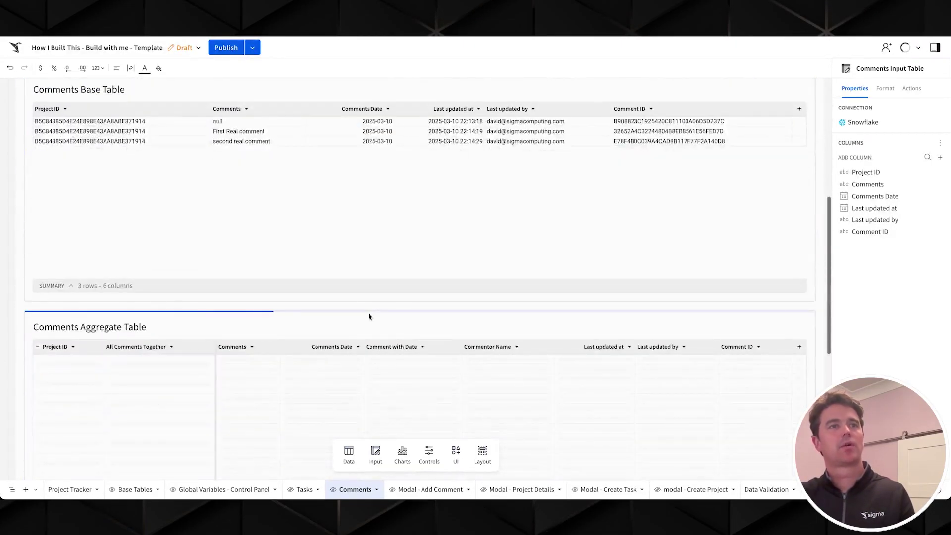
click(392, 335)
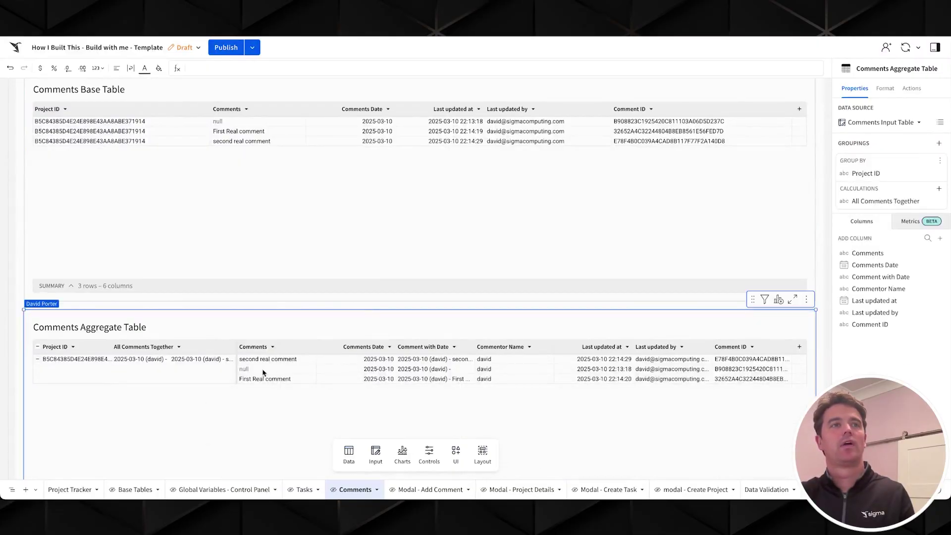
click(94, 366)
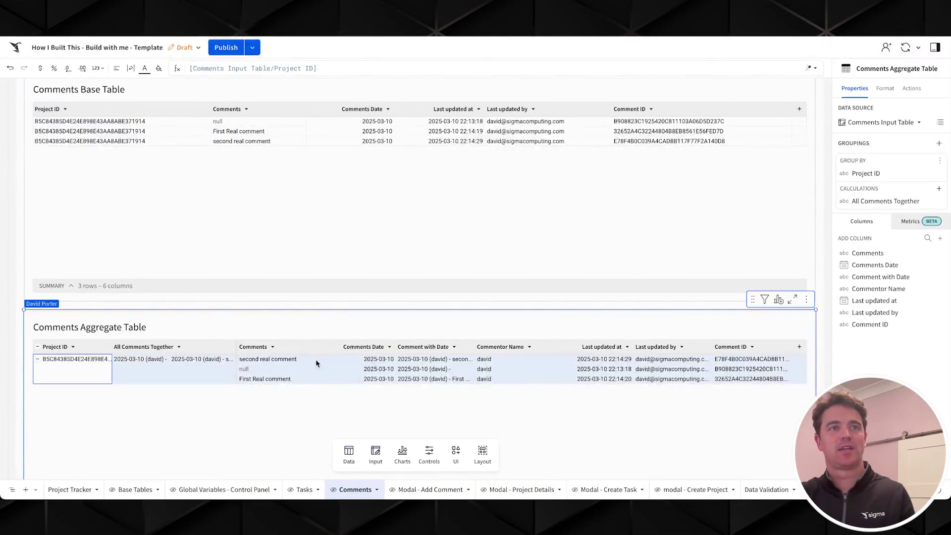
drag(315, 364, 312, 382)
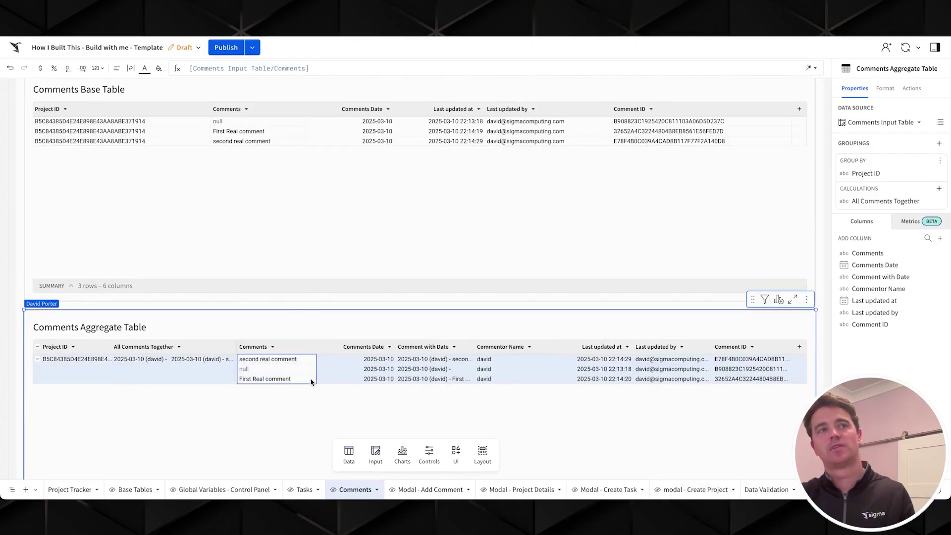
Add a lookup column to the Project Tracker Input Table pulling All Comments Together from the Comments Aggregate Table, matched on Project ID.
click(177, 362)
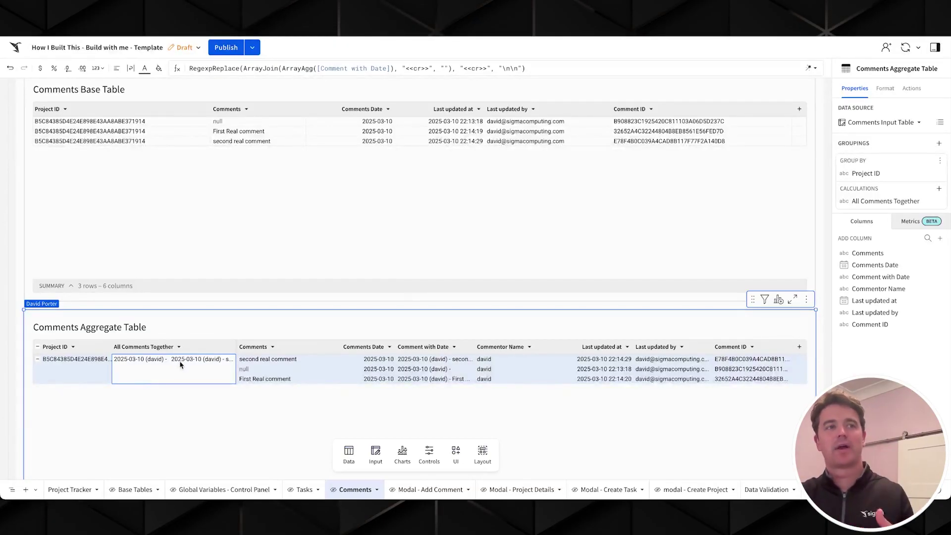
click(68, 493)
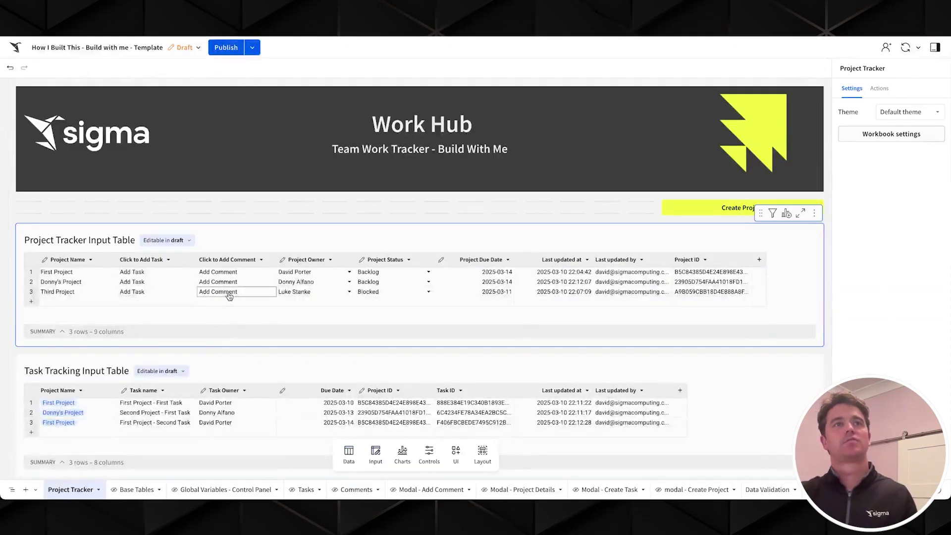
click(705, 260)
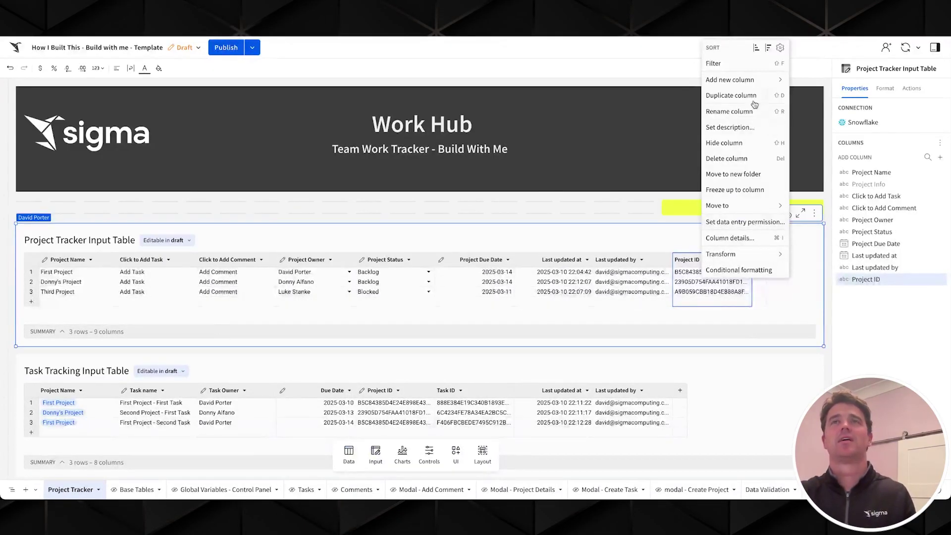
mouse_move(771, 81)
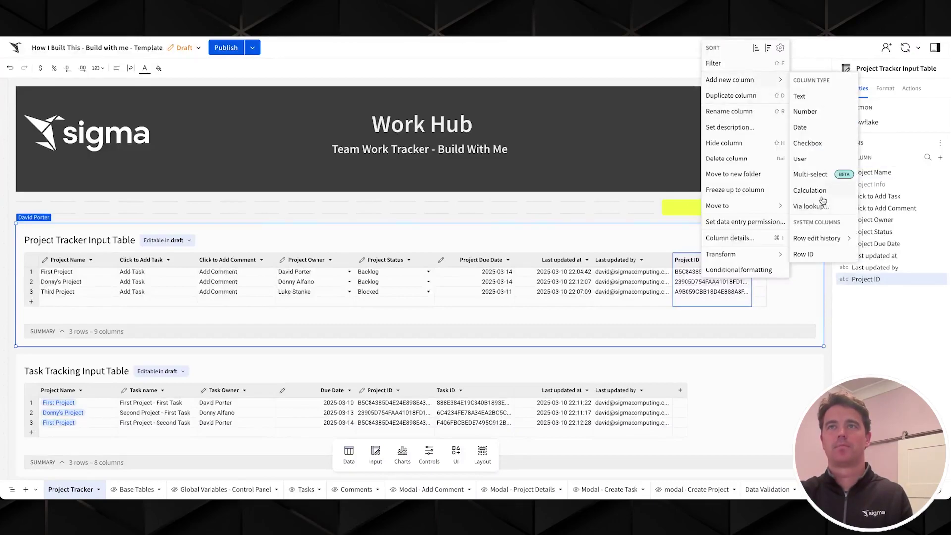
click(822, 201)
click(802, 315)
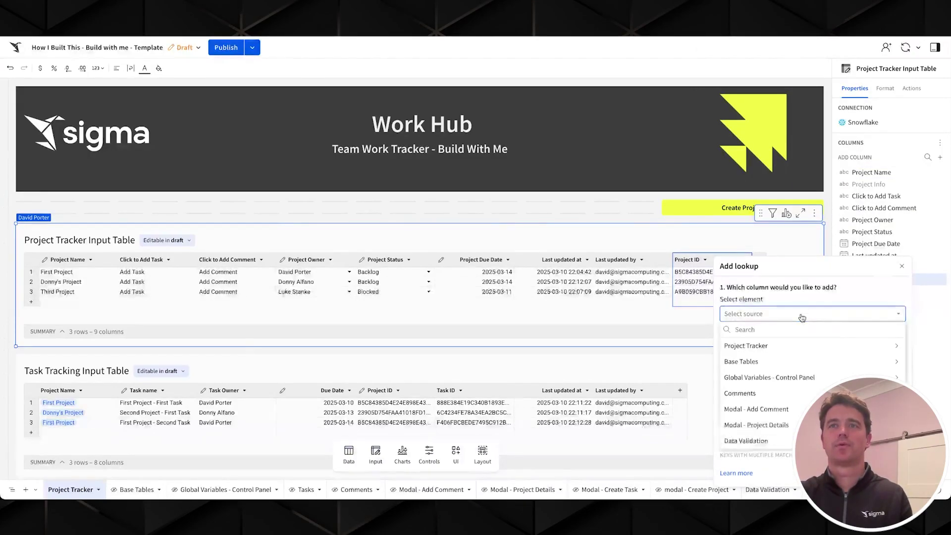
mouse_move(742, 393)
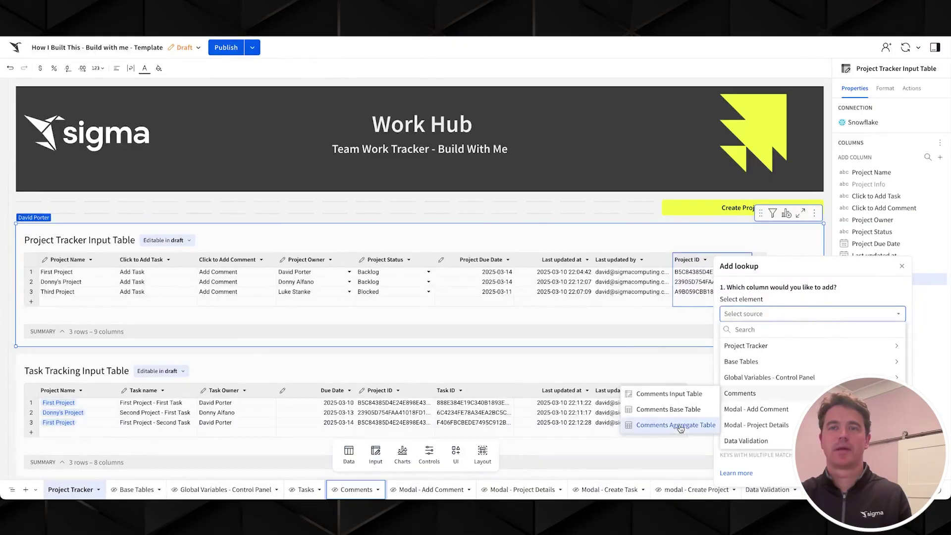
click(680, 427)
click(807, 345)
click(774, 379)
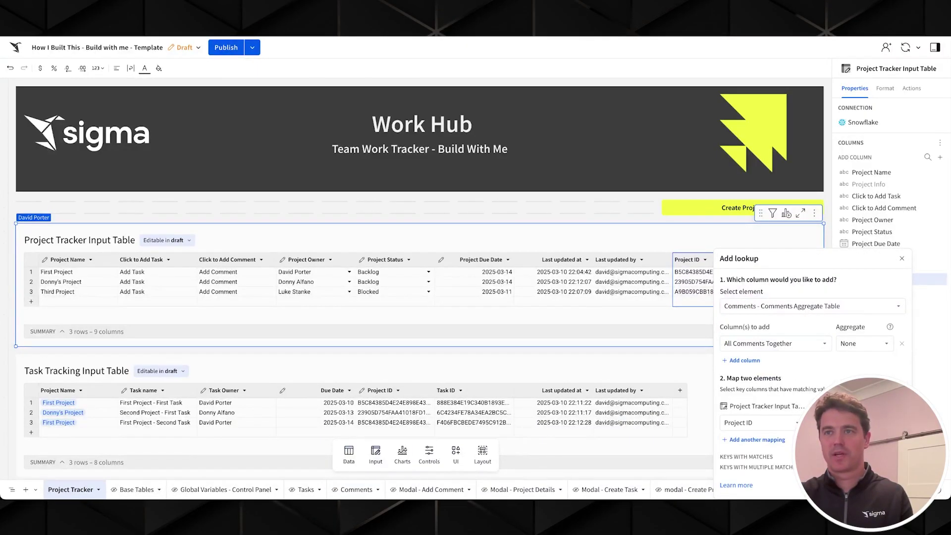
click(890, 485)
Place the All Comments Together column after Click to Add Comment, then wrap its text and widen it to fit each comment.
drag(786, 262, 278, 260)
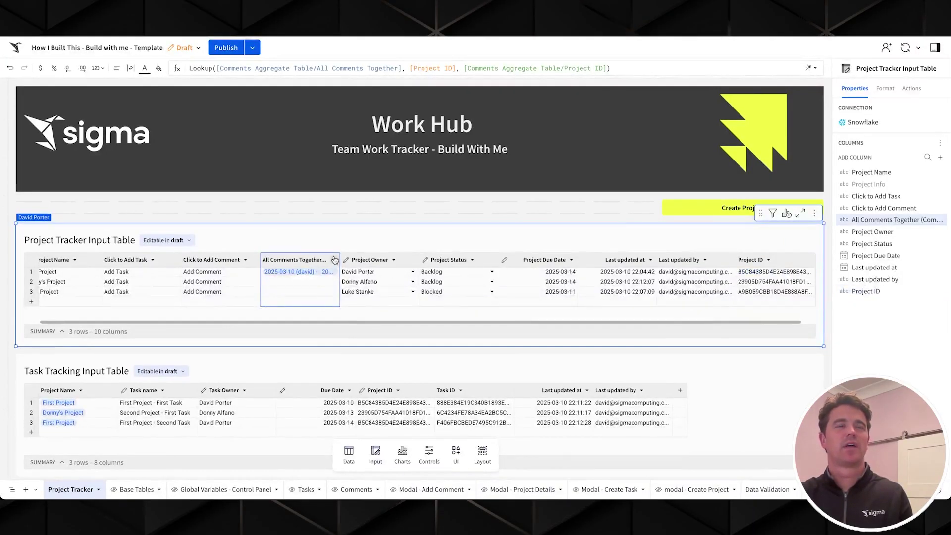
click(130, 68)
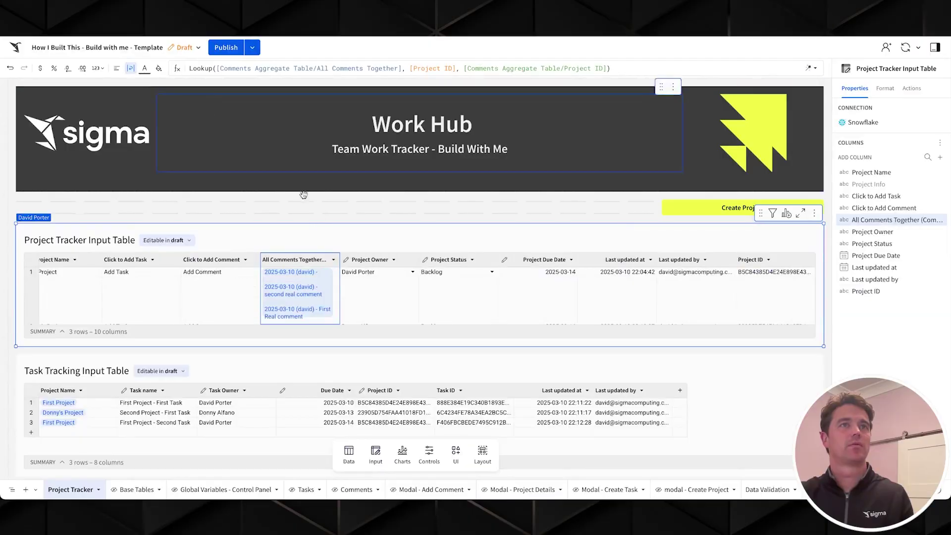
drag(339, 260, 387, 259)
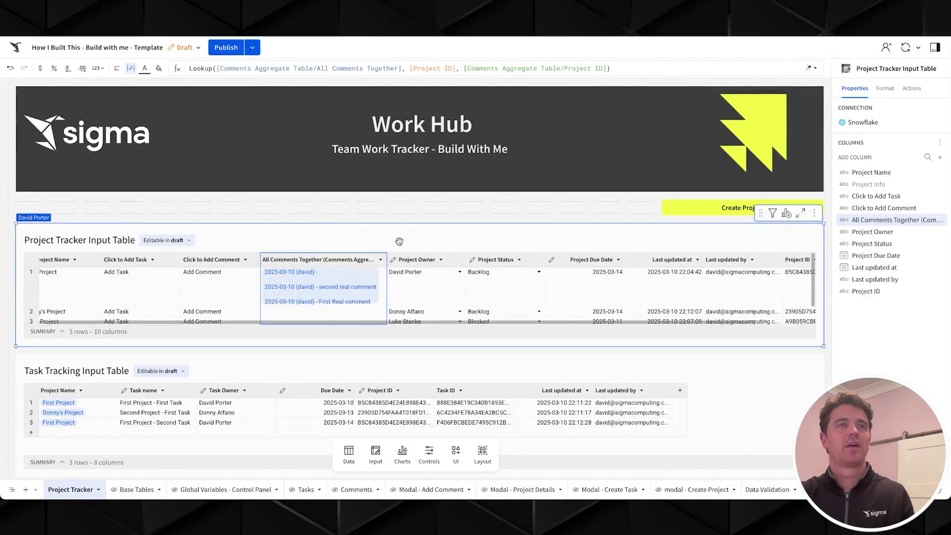
Rename the All Comments Together lookup column to "Project Comments".
scroll(398, 242, down, 5)
scroll(352, 203, up, 2)
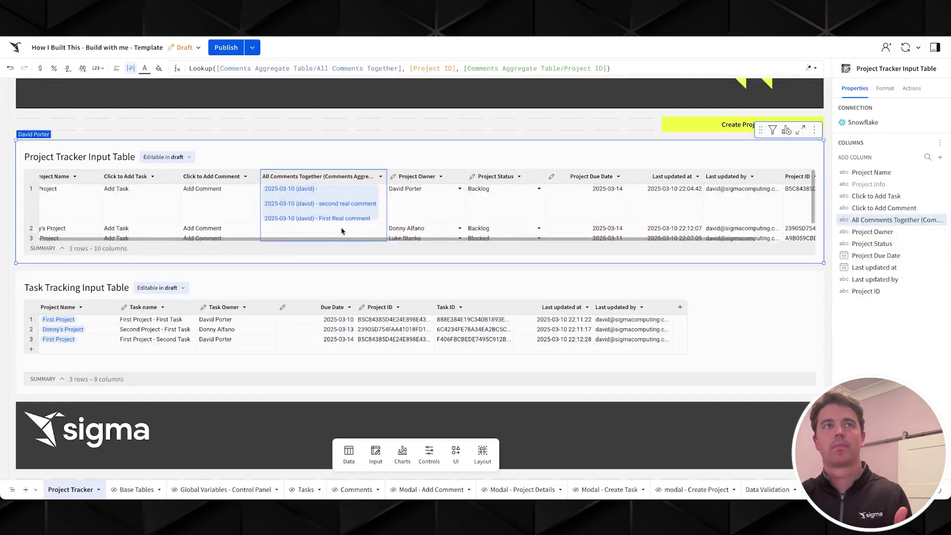
double_click(322, 179)
text(Comm)
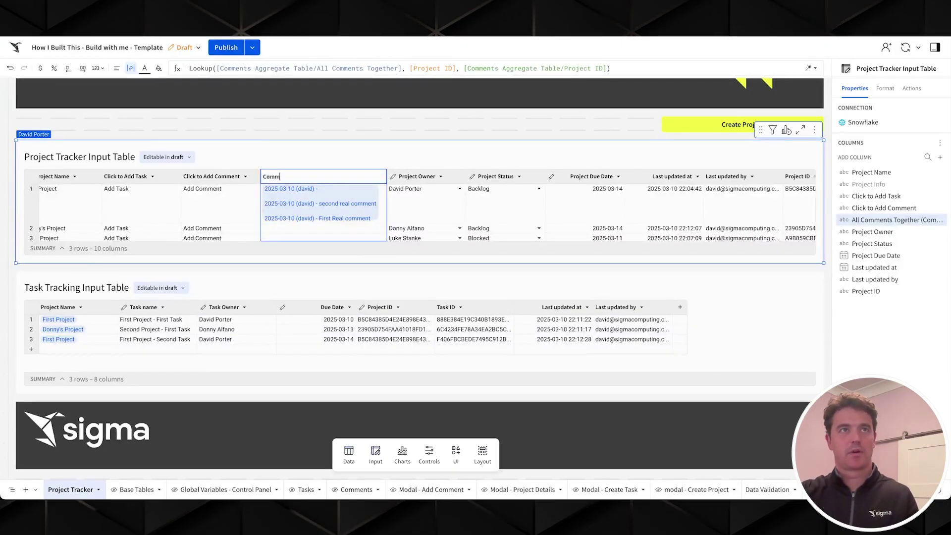
text(roject Comments)
key(Return)
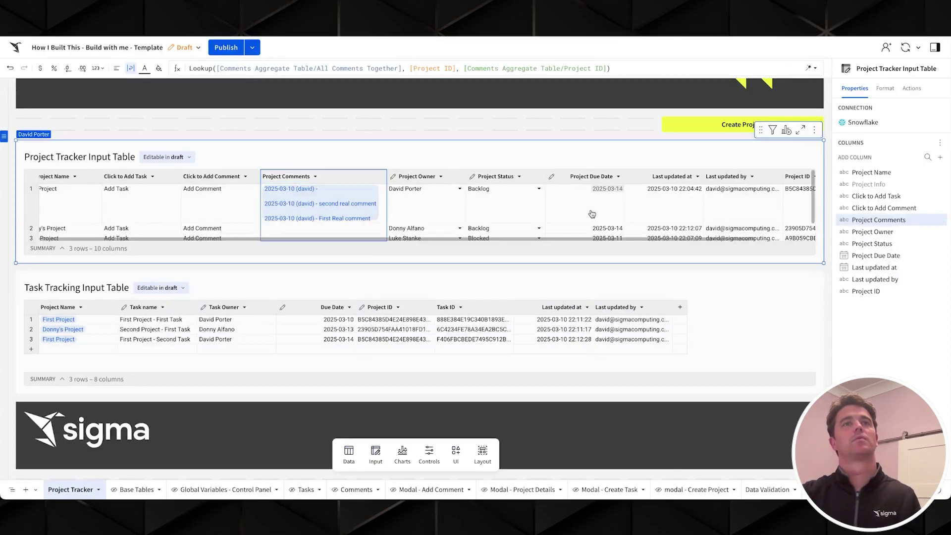
Increase the height of the Project Tracker Input Table to fit all of its project rows.
drag(416, 262, 414, 290)
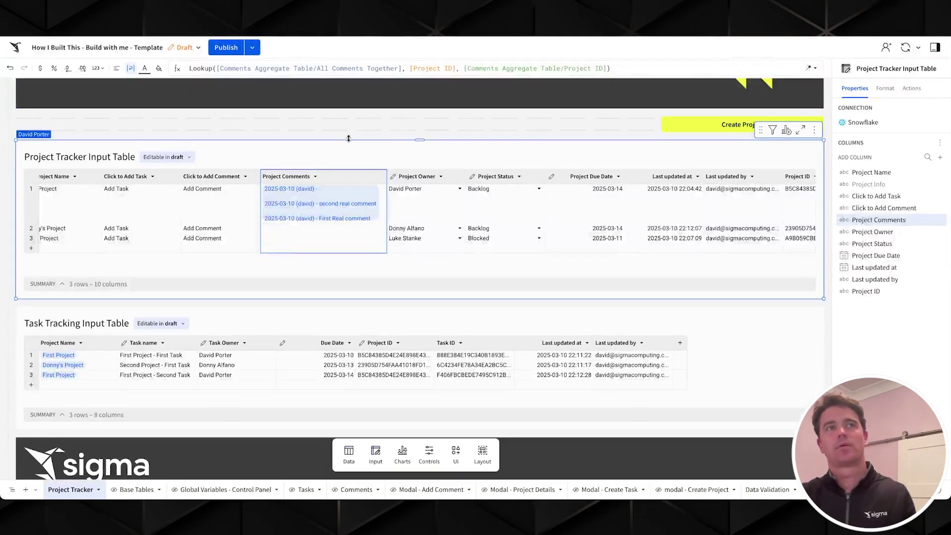
scroll(348, 160, up, 1)
scroll(318, 196, left, 1)
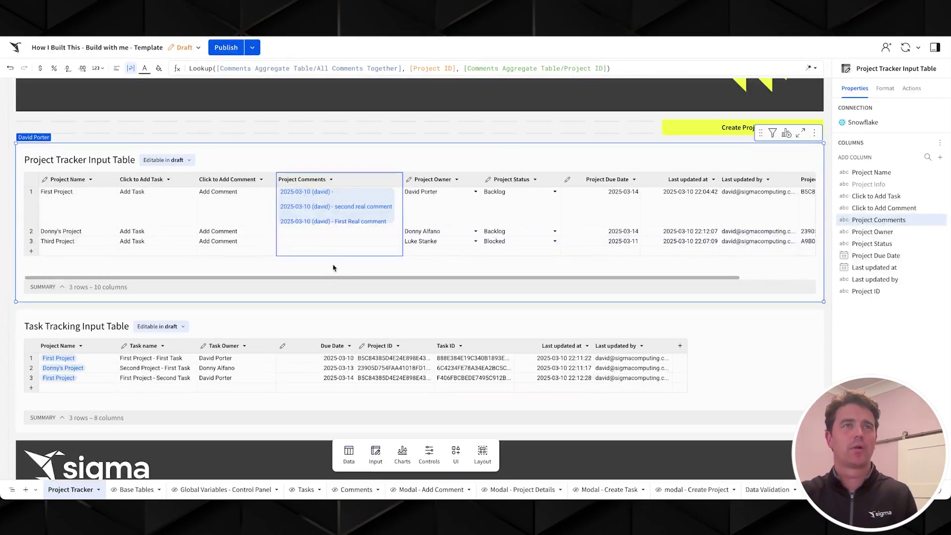
Unhide the Project Info column in the Project Tracker Input Table and centre its contents.
click(894, 188)
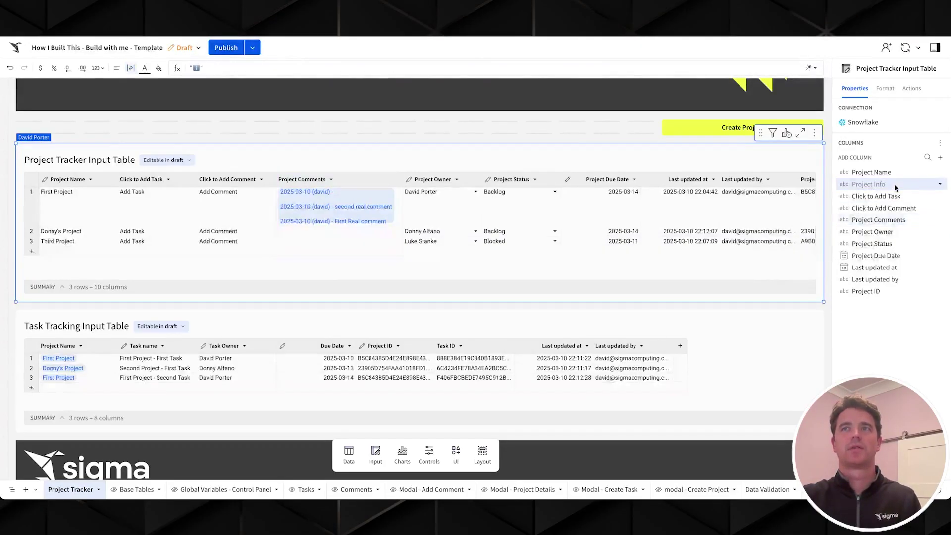
click(940, 186)
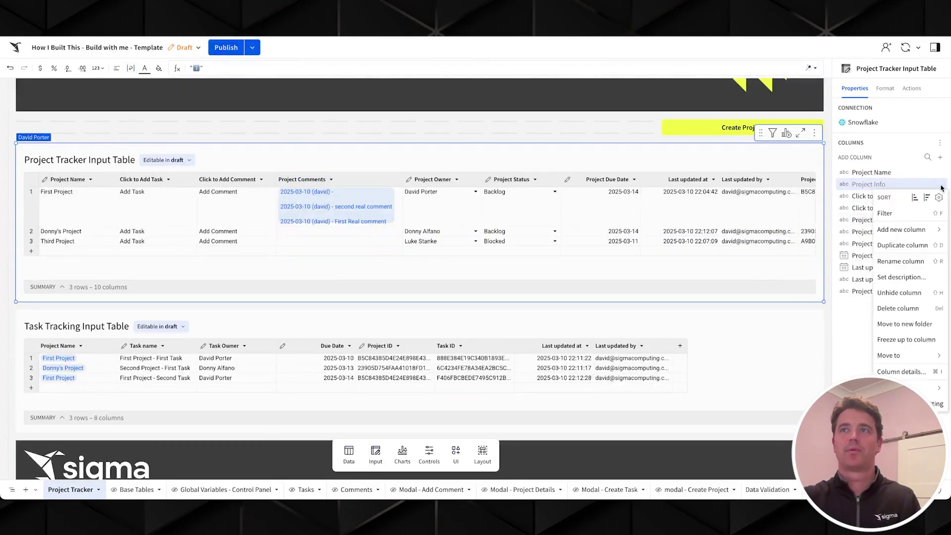
click(907, 292)
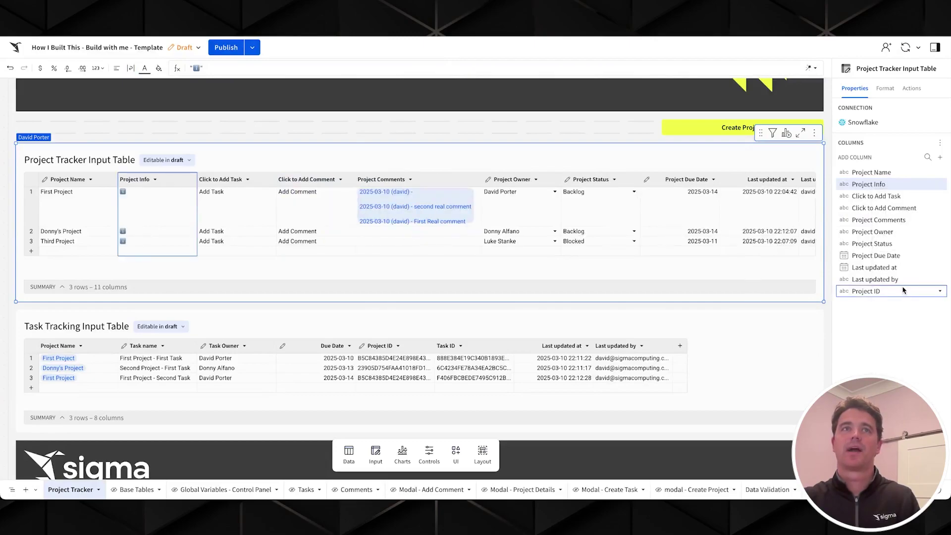
click(116, 71)
click(133, 94)
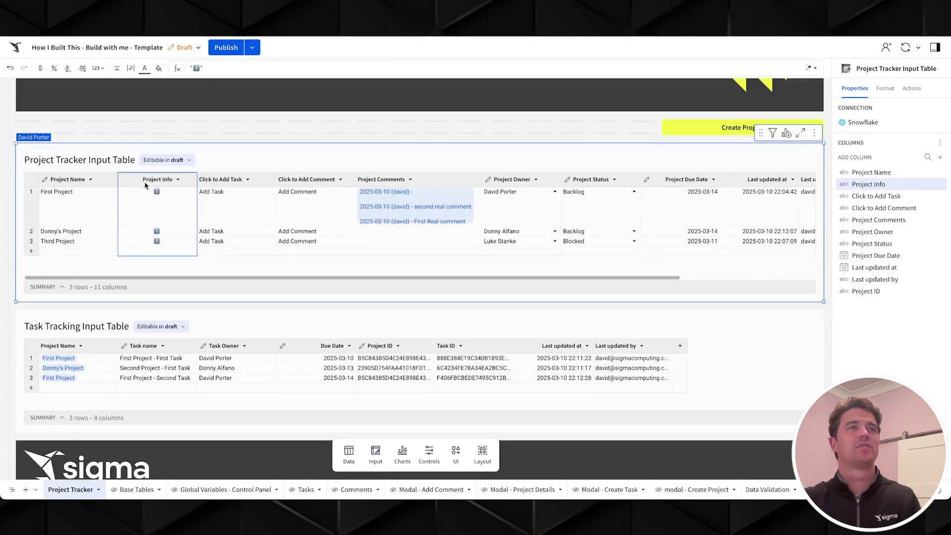
Duplicate the Click to Add Comment action sequence and make the copy run on selecting the Project Info column.
click(910, 90)
click(934, 295)
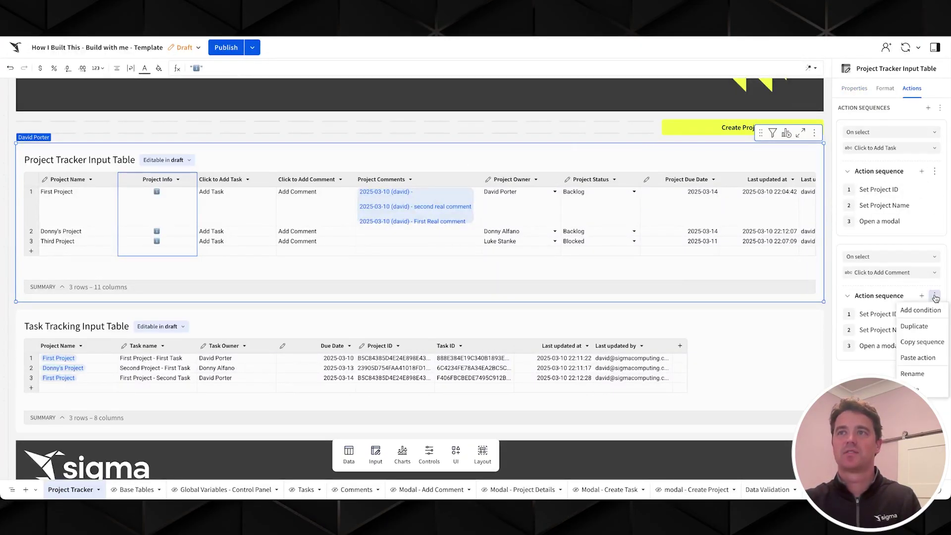
click(929, 326)
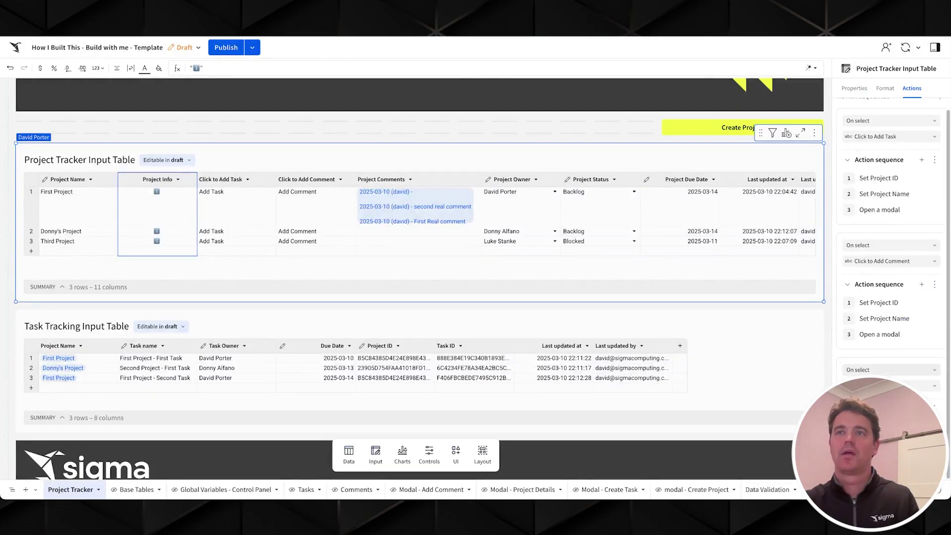
click(889, 261)
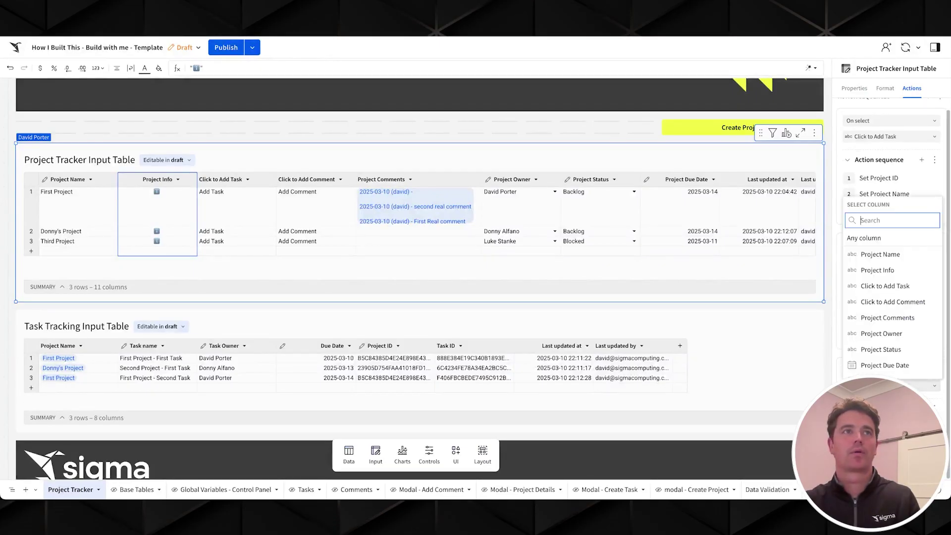
click(895, 271)
Make the Project Info sequence's Open modal action open Modal - Project Details.
click(879, 458)
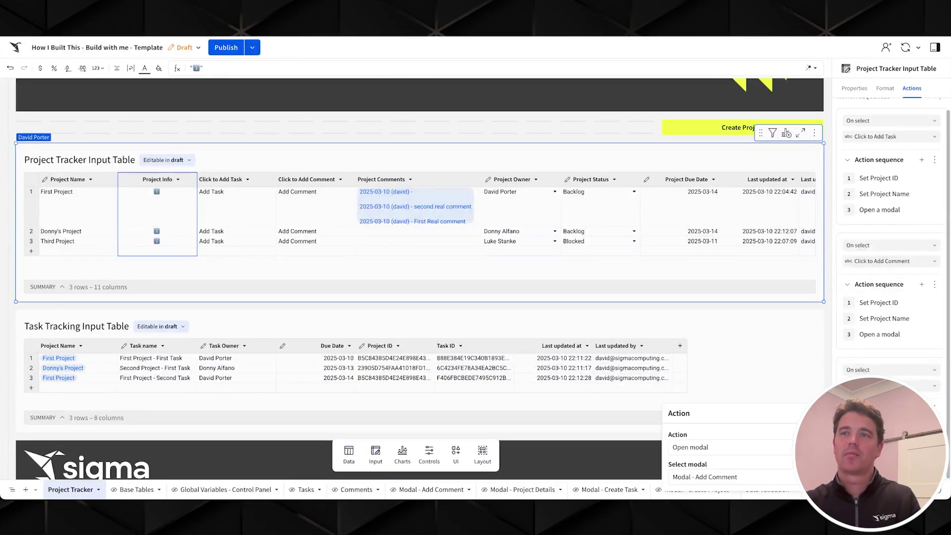
click(770, 476)
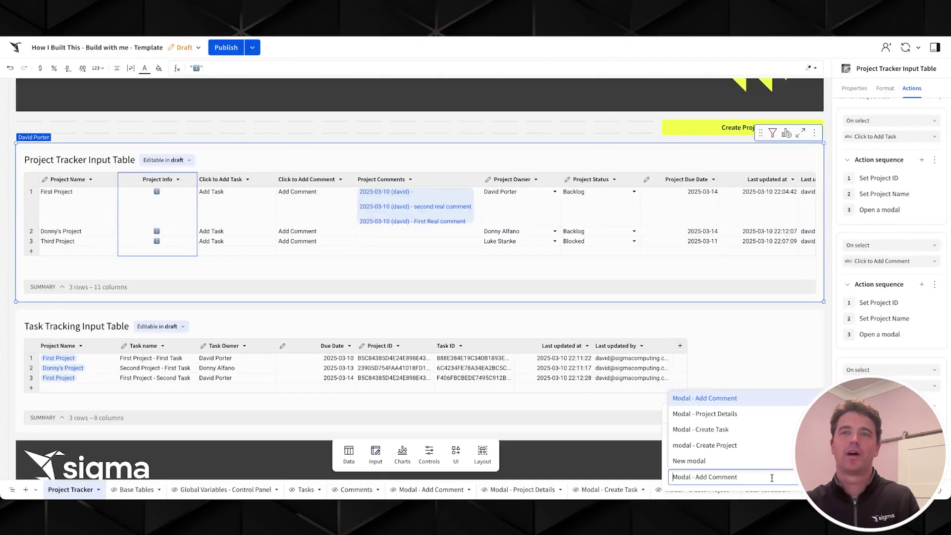
click(728, 415)
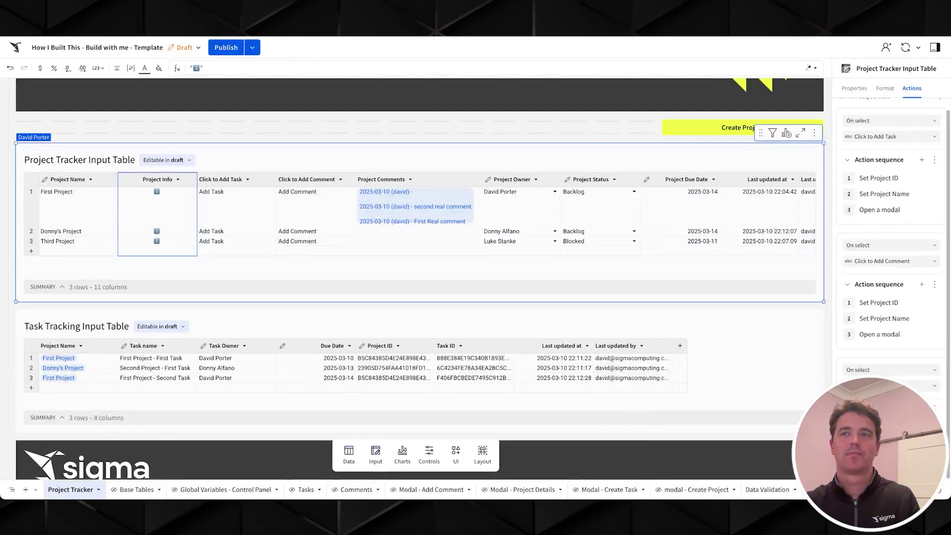
Examine the Project Details modal's text fields, the global Project ID and Project Name controls, and the Project Tracker Control Table.
click(530, 490)
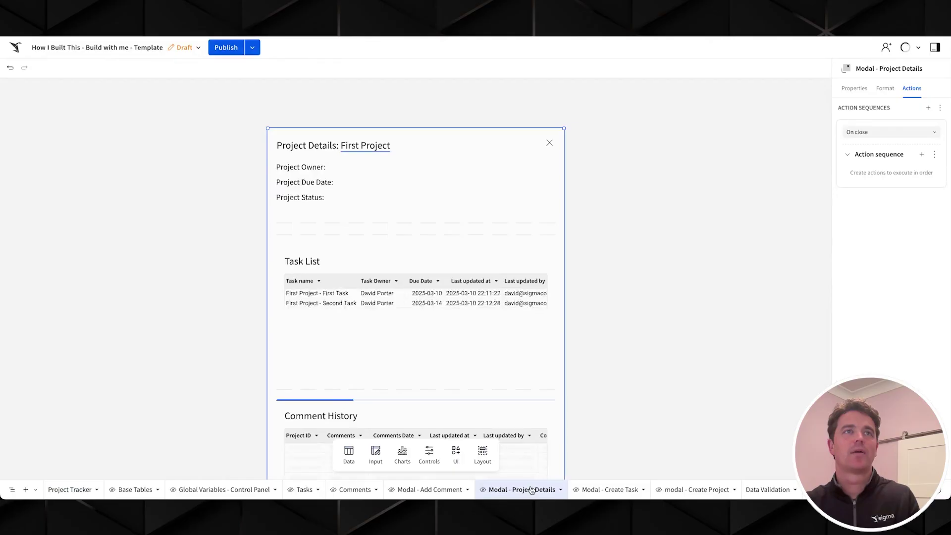
click(348, 170)
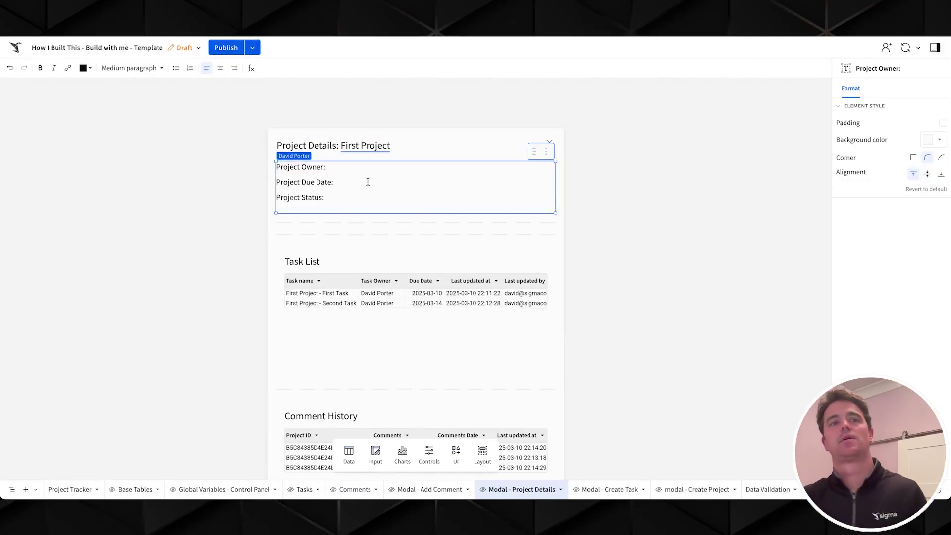
click(240, 489)
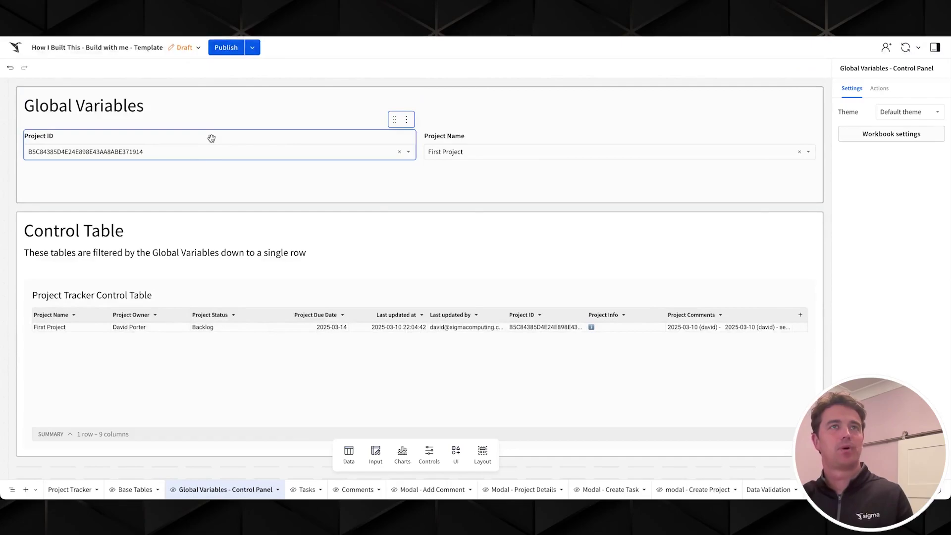
click(264, 297)
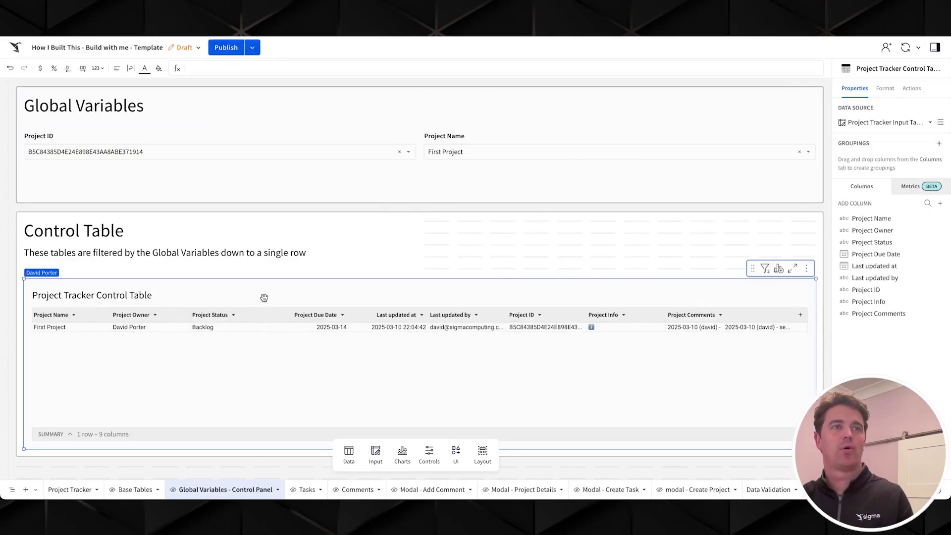
click(177, 138)
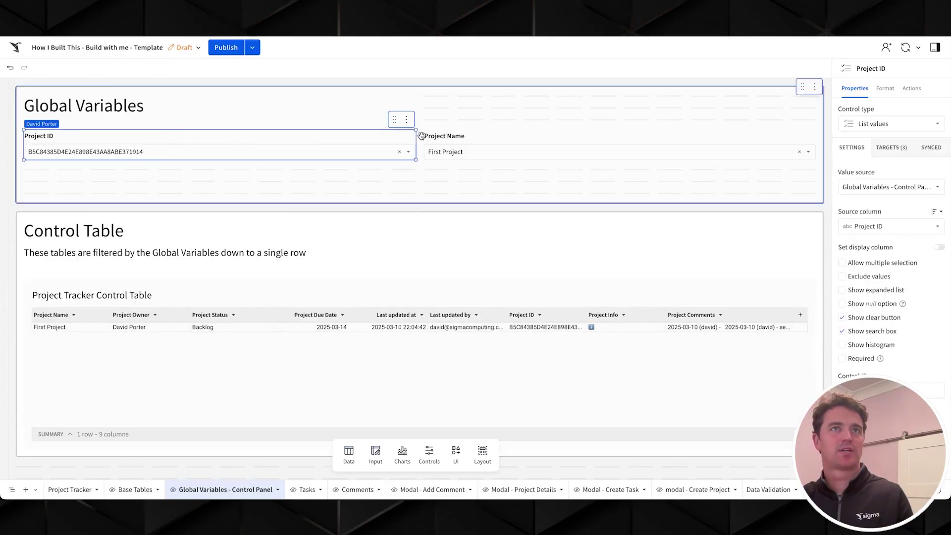
click(475, 138)
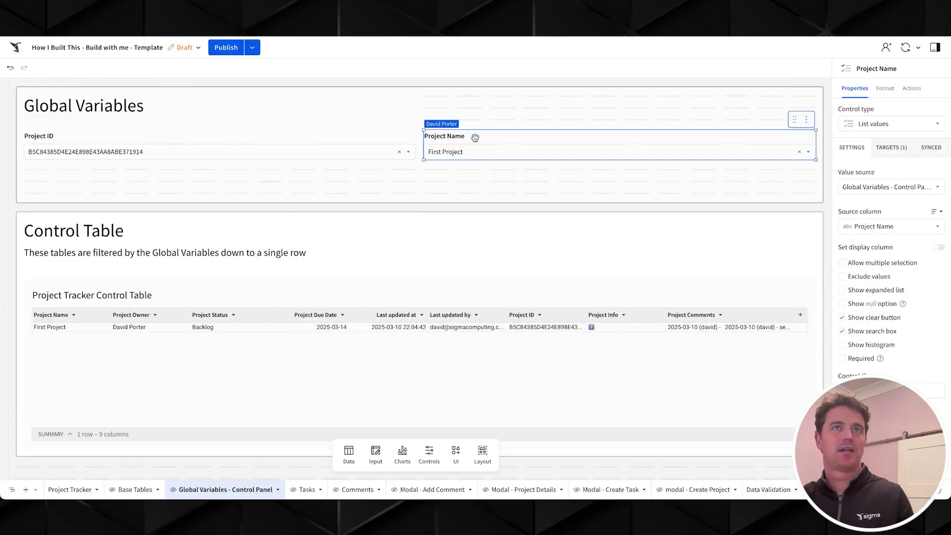
click(265, 140)
click(257, 293)
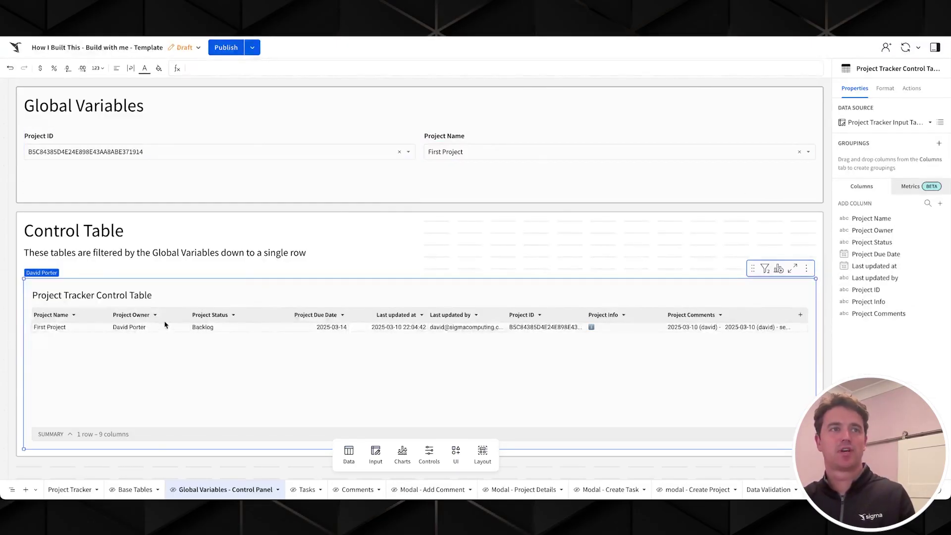
In the Project Details modal, add the dynamic value [Project Tracker Control Table/Project Owner] after Project Owner and copy its formula.
click(527, 490)
click(337, 167)
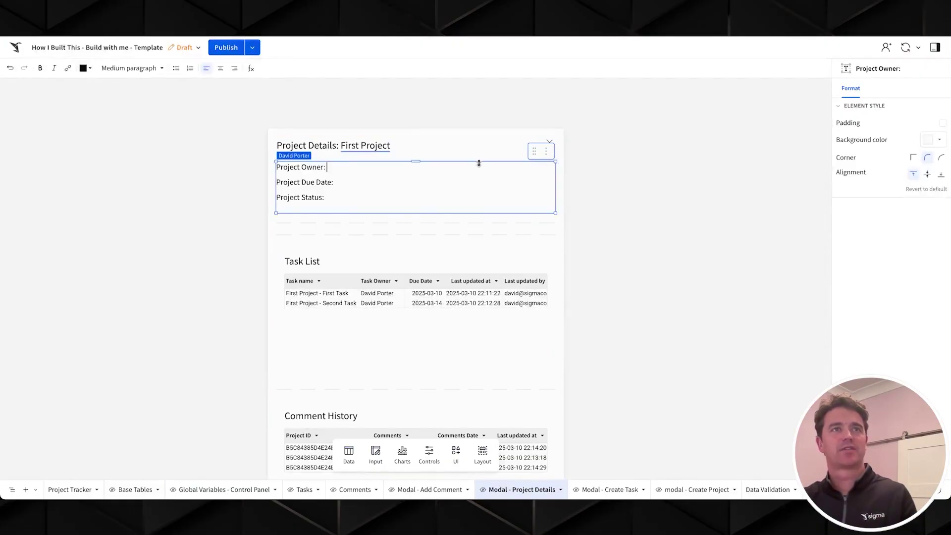
text(=contr)
key(BackSpace)
key(BackSpace)
key(BackSpace)
key(BackSpace)
key(BackSpace)
text([)
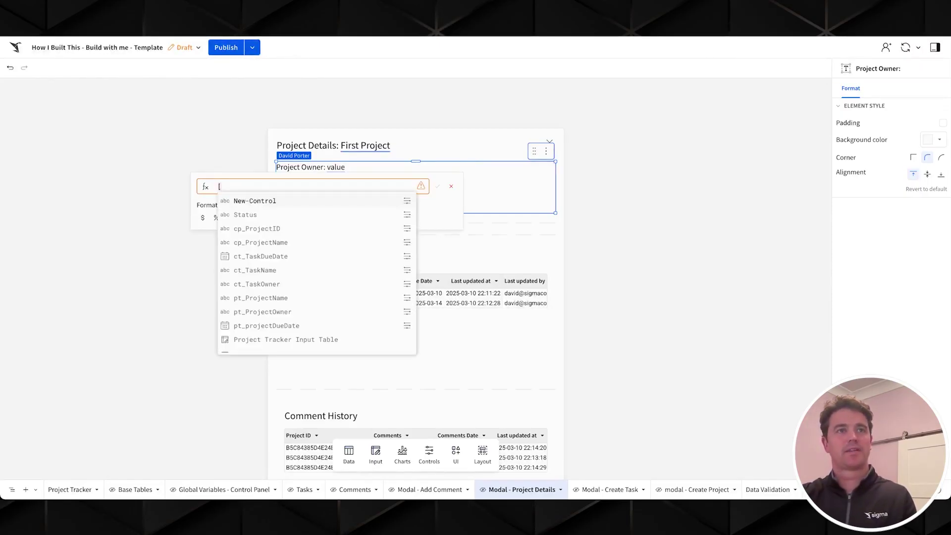
text(con)
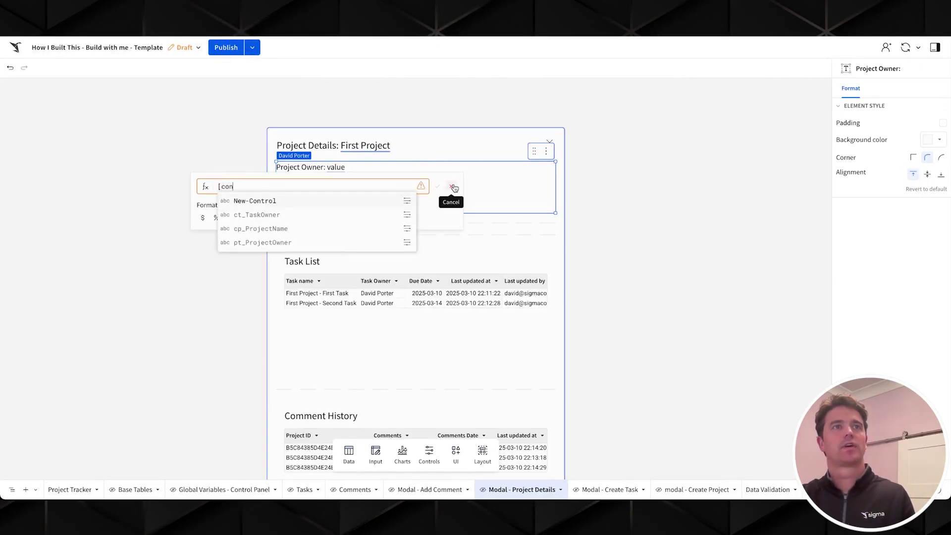
key(BackSpace)
key(BackSpace)
text(tra)
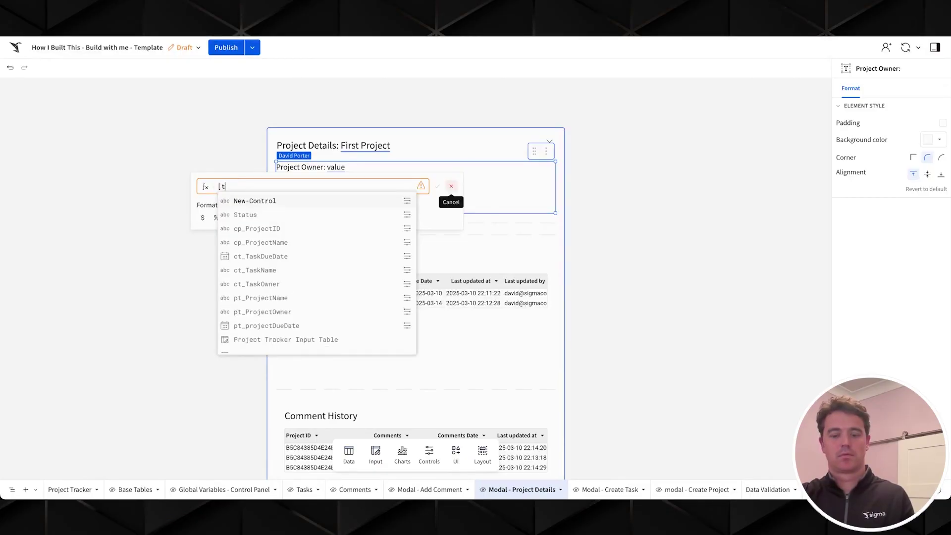
key(BackSpace)
key(BackSpace)
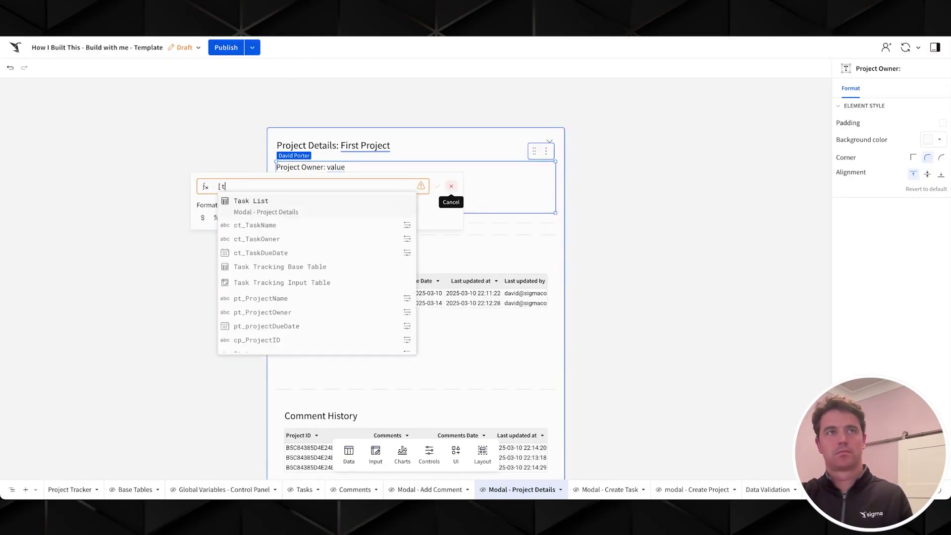
key(BackSpace)
text(pro)
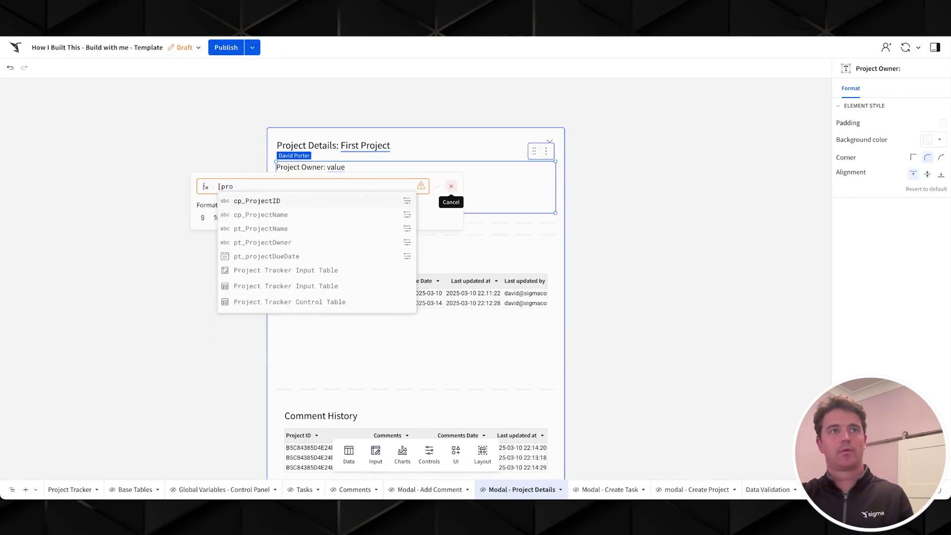
click(307, 302)
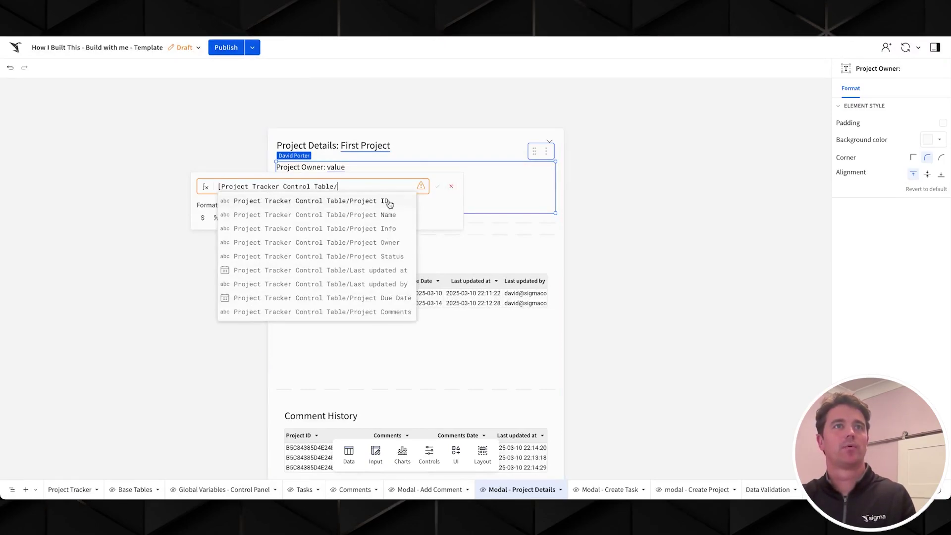
click(378, 242)
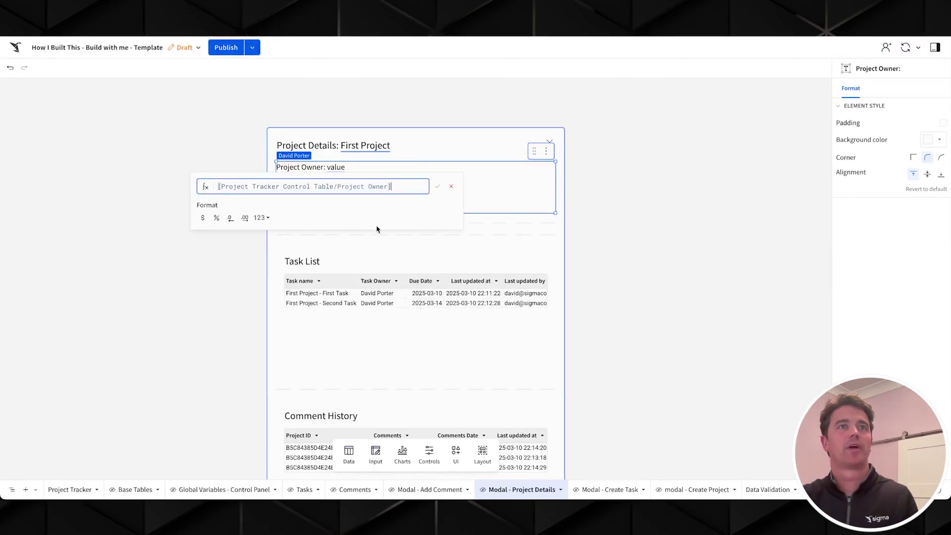
drag(404, 182, 220, 187)
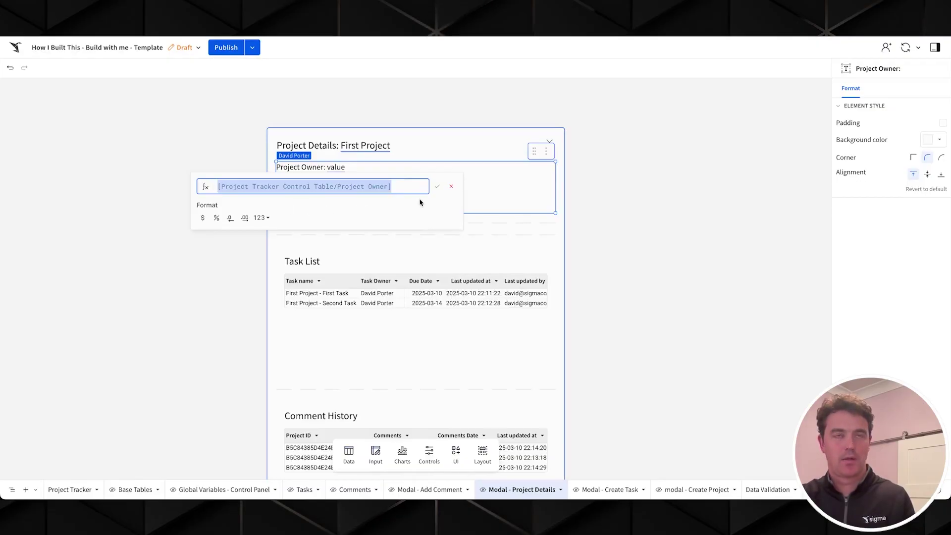
click(436, 186)
Add a dynamic value after Project Due Date that references the Project Due Date column of the Project Tracker Control Table.
click(387, 184)
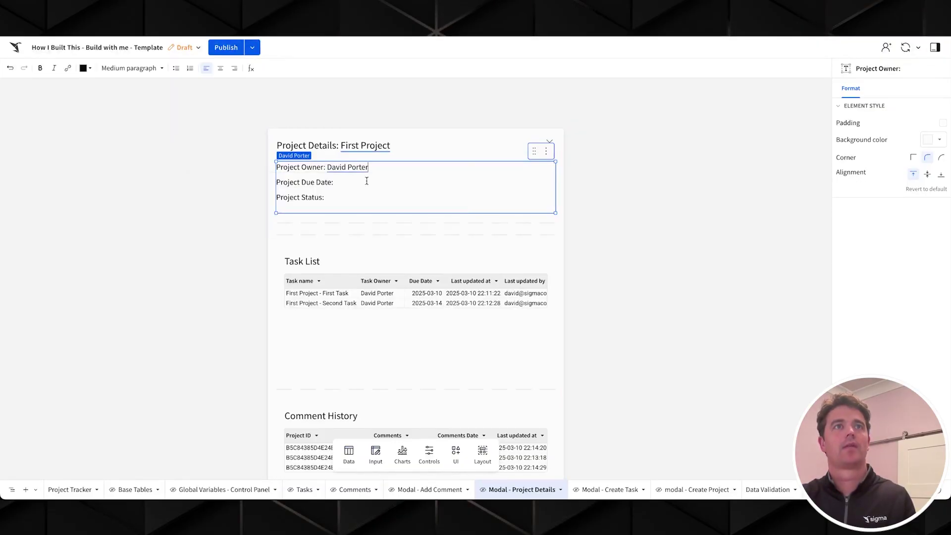
text(=)
text([Project Tracker Control Table/Project Owner])
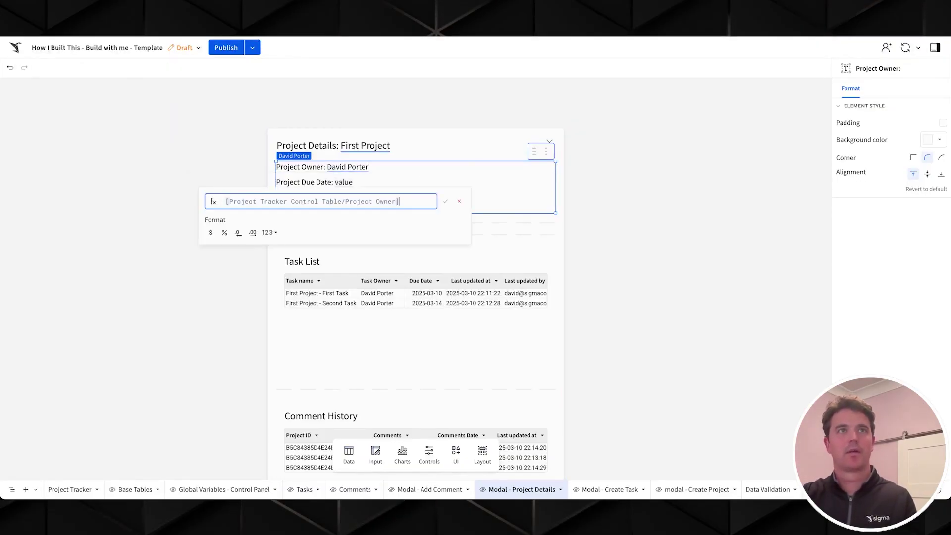
double_click(385, 201)
key(BackSpace)
text(c)
key(BackSpace)
text(du)
key(Return)
click(446, 201)
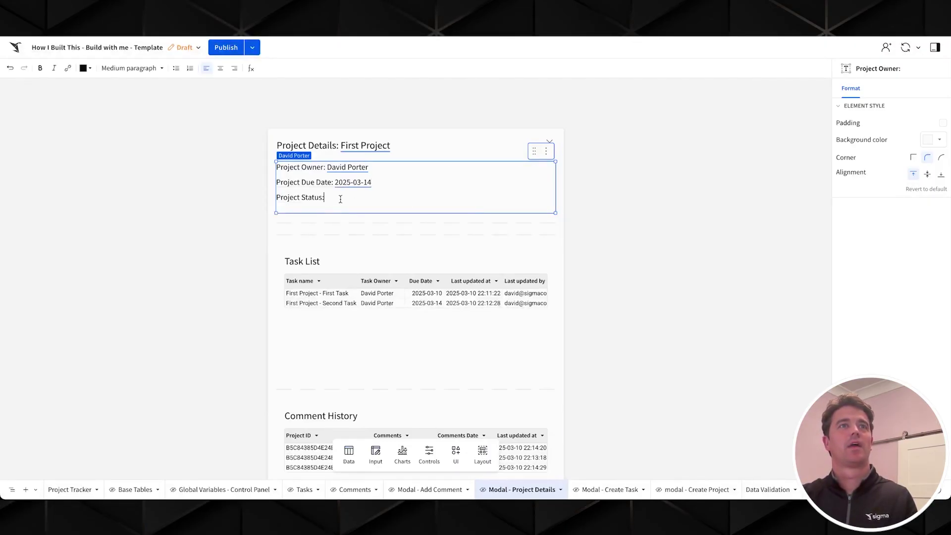
Add the dynamic value [Project Tracker Control Table/Project Status] after the Project Status label.
key(equal)
text([Project Tracker Control Table/Project Owner])
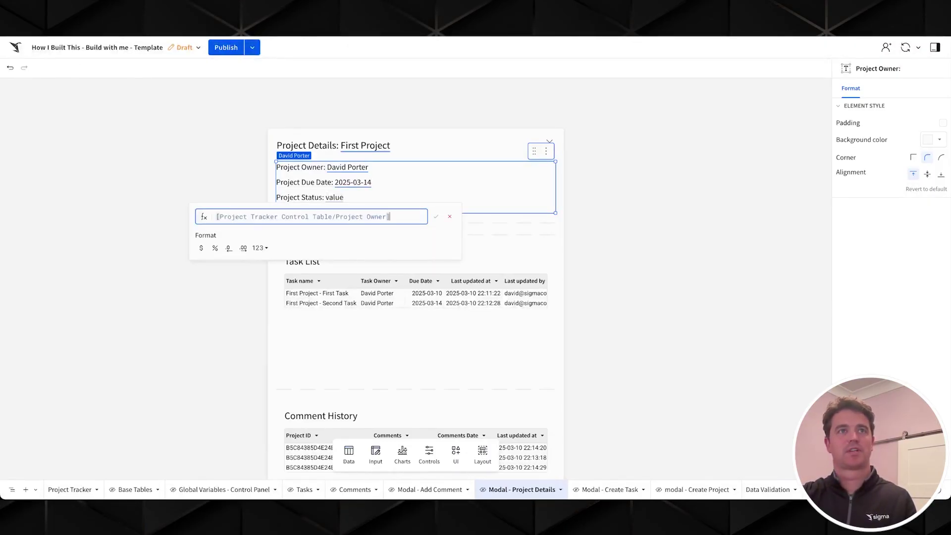
double_click(374, 216)
text(Status)
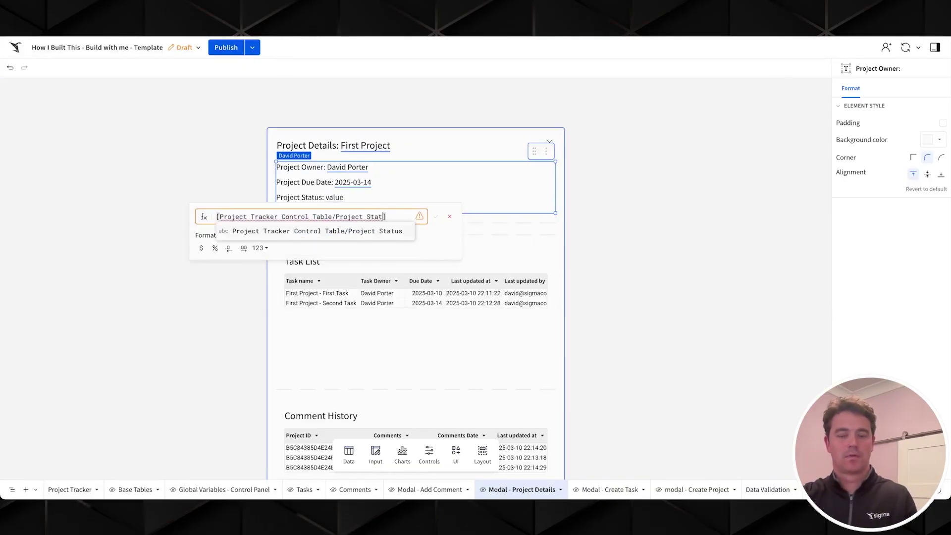
click(371, 231)
click(436, 217)
click(489, 228)
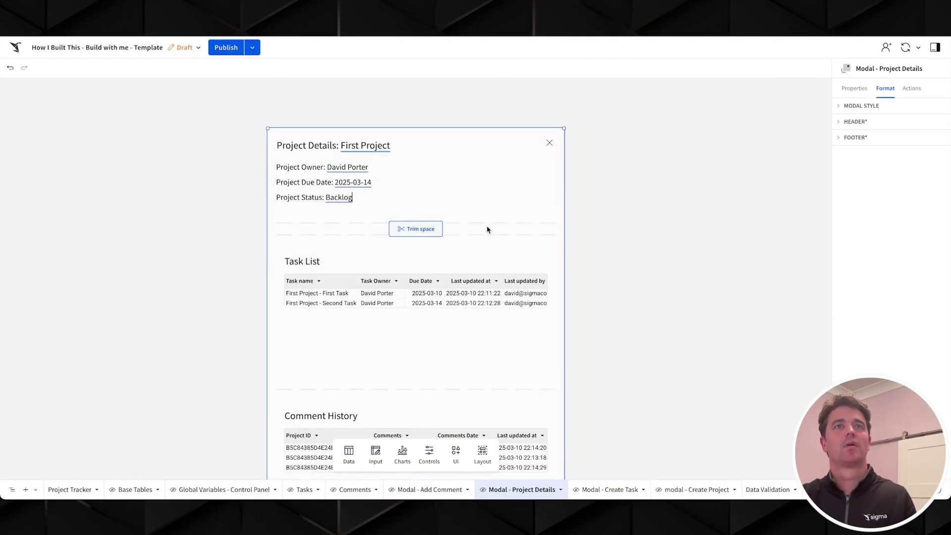
Examine the modal's Task List and Comment History tables, their data sources, and the global controls page.
click(462, 262)
click(453, 418)
scroll(458, 419, down, 1)
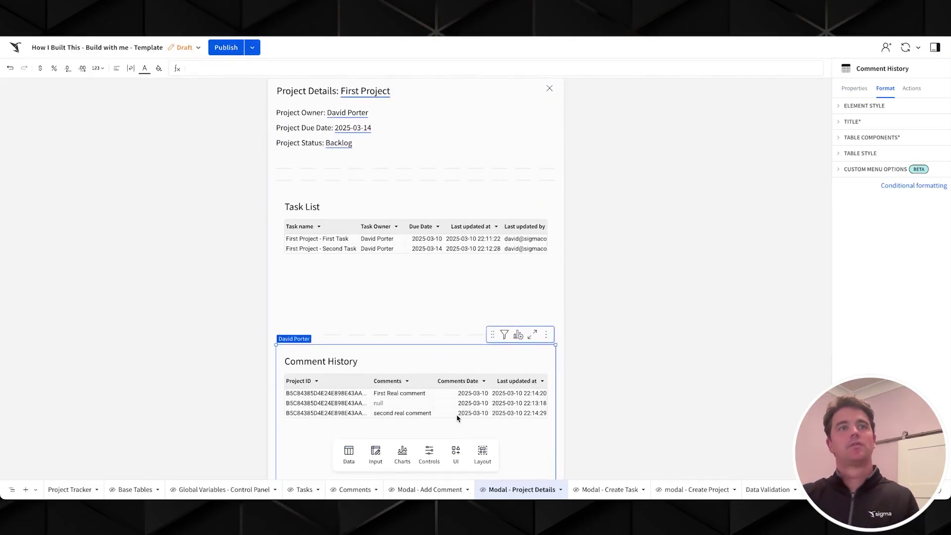
scroll(467, 372, up, 1)
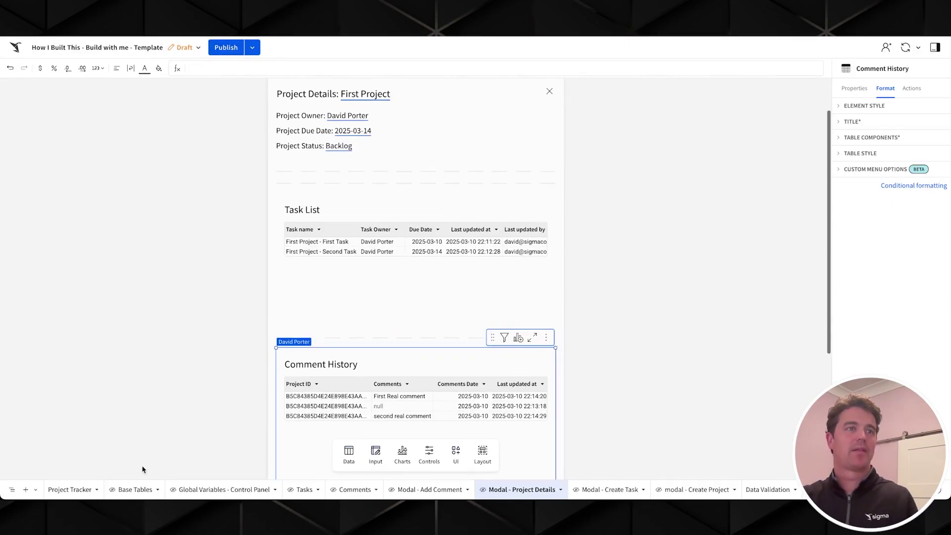
click(232, 490)
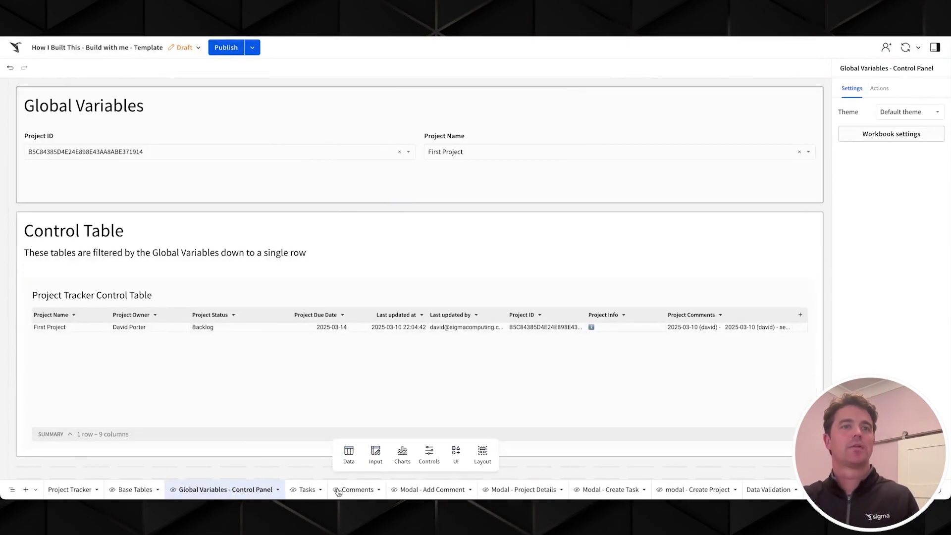
click(513, 490)
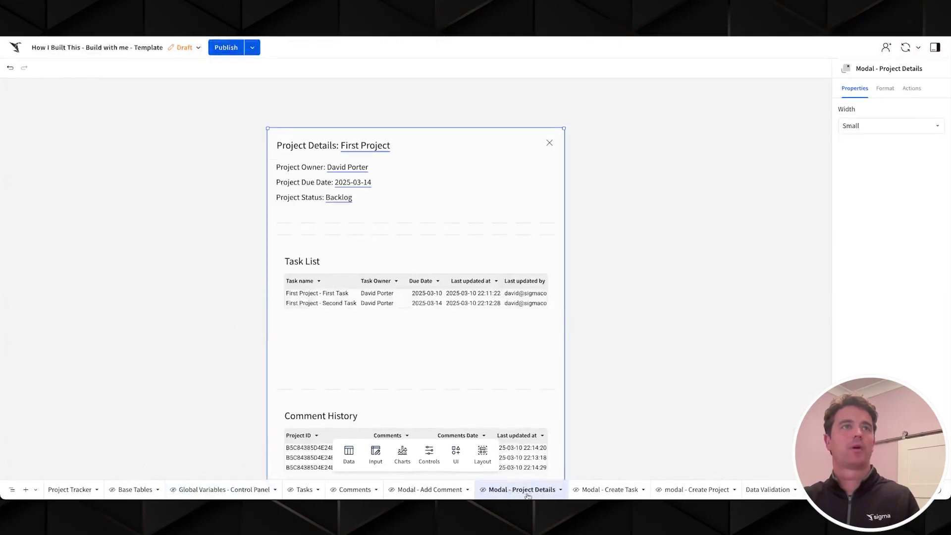
click(434, 255)
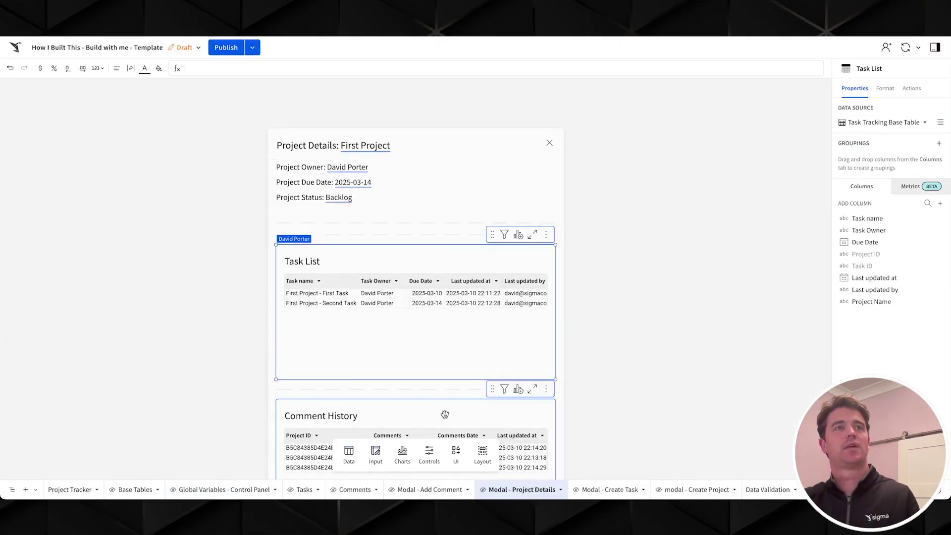
click(424, 416)
scroll(425, 417, down, 2)
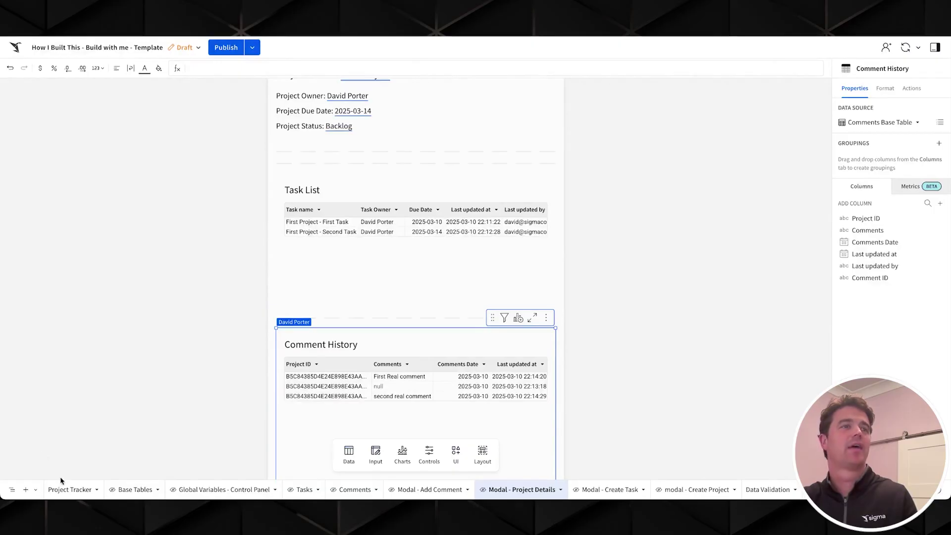
Test the Project Info cells of the first and second projects, checking the details, tasks and comments in each modal.
click(62, 490)
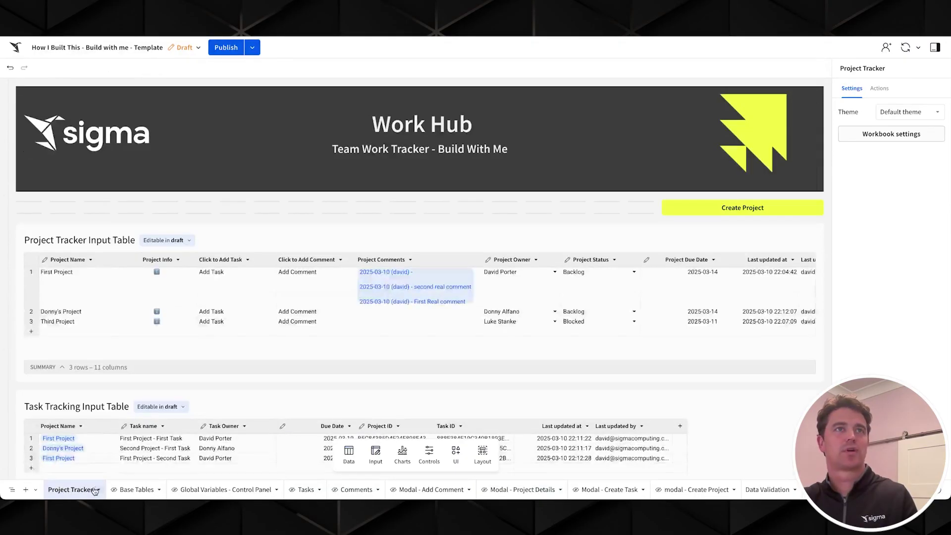
click(156, 274)
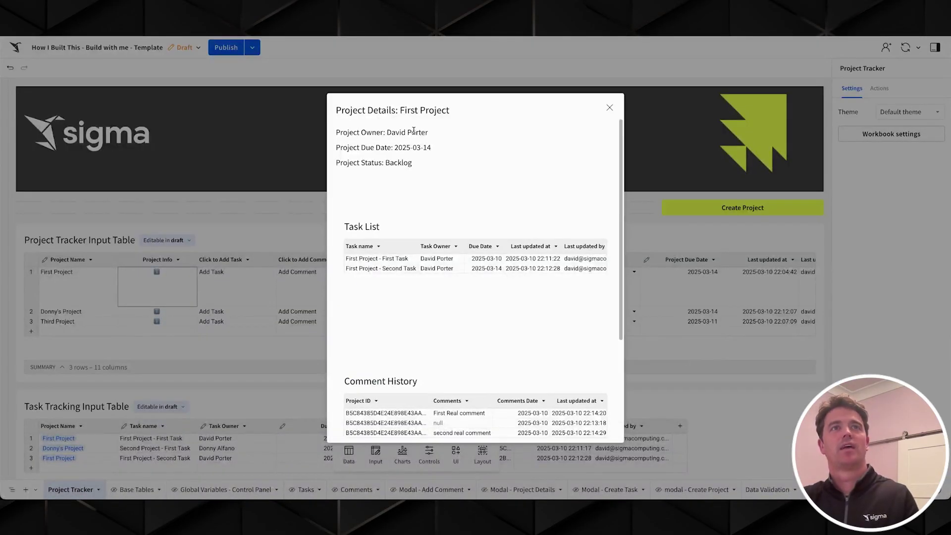
click(279, 256)
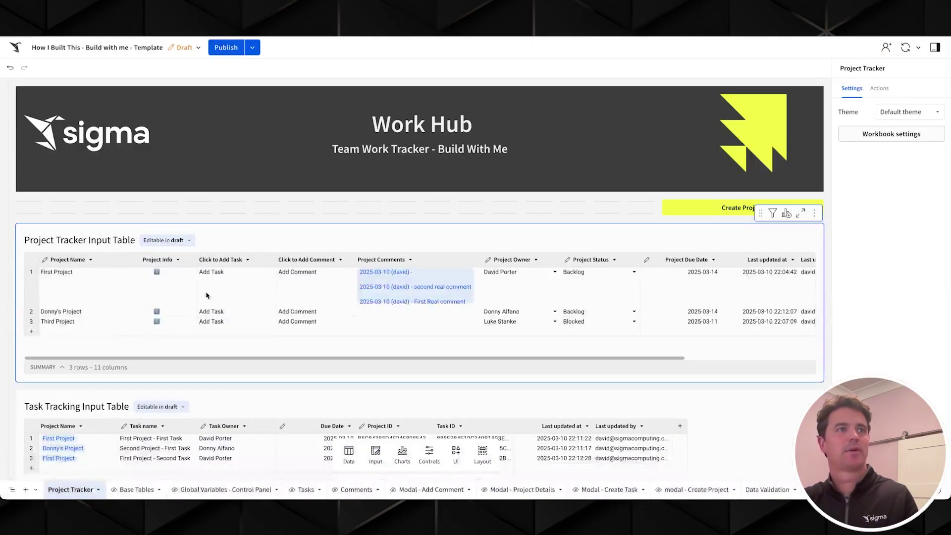
click(157, 312)
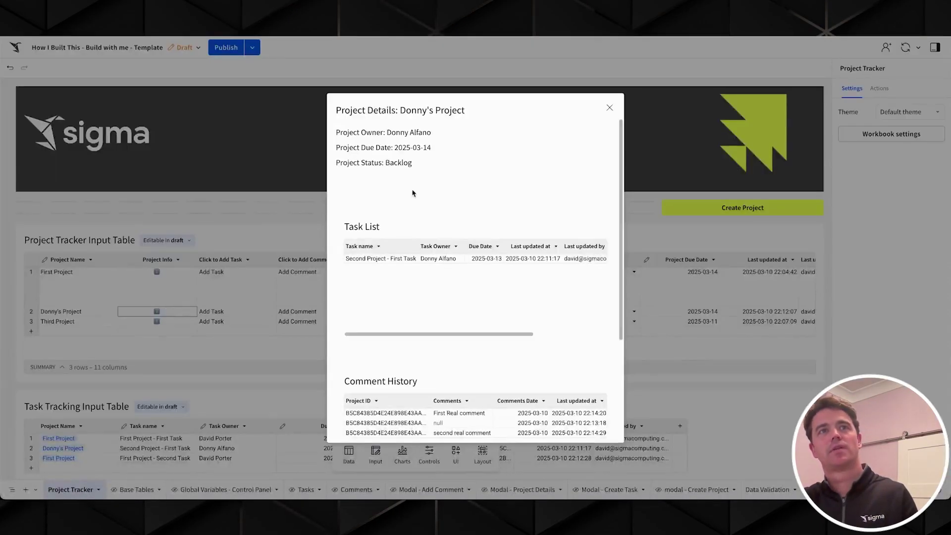
scroll(410, 258, down, 1)
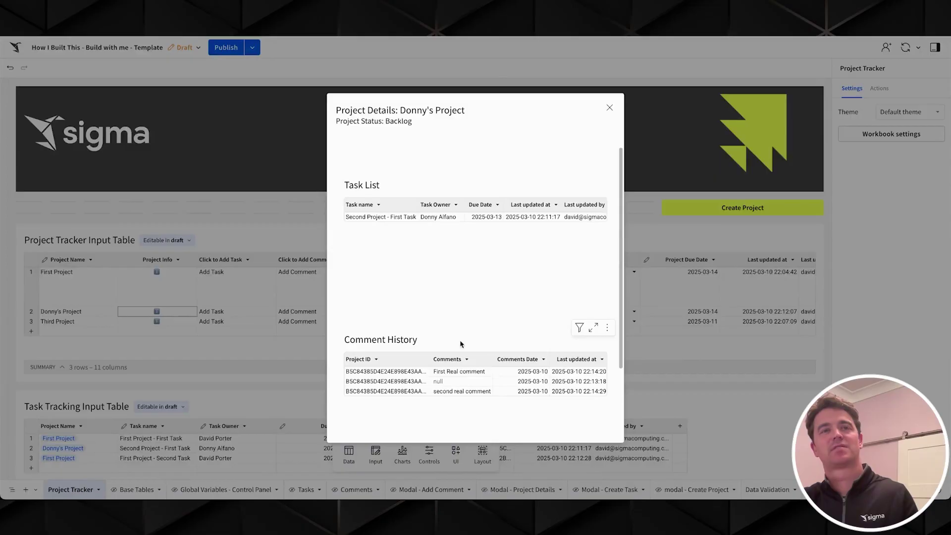
click(225, 360)
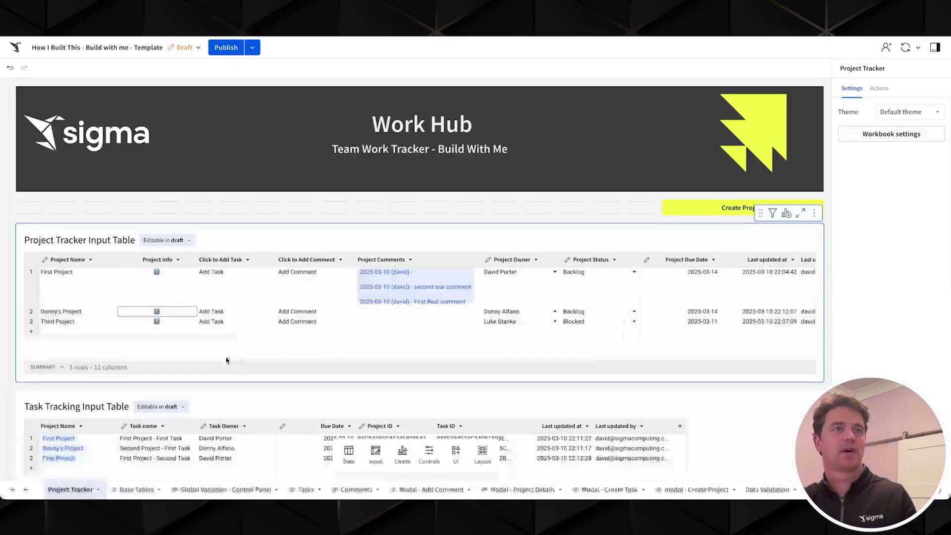
Trace the Comment History table in the Project Details modal to its source element and inspect the Comments Base Table.
click(442, 491)
click(537, 491)
click(500, 412)
click(919, 122)
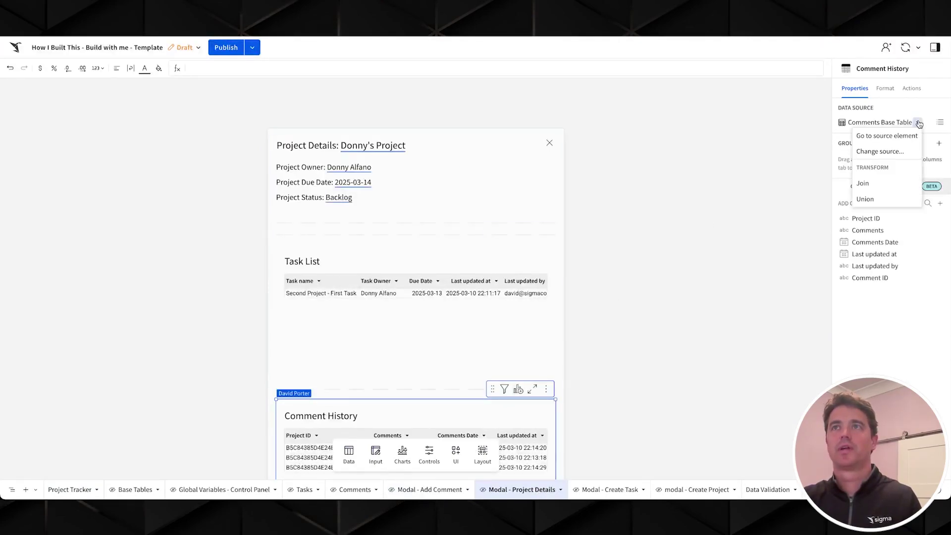
click(887, 136)
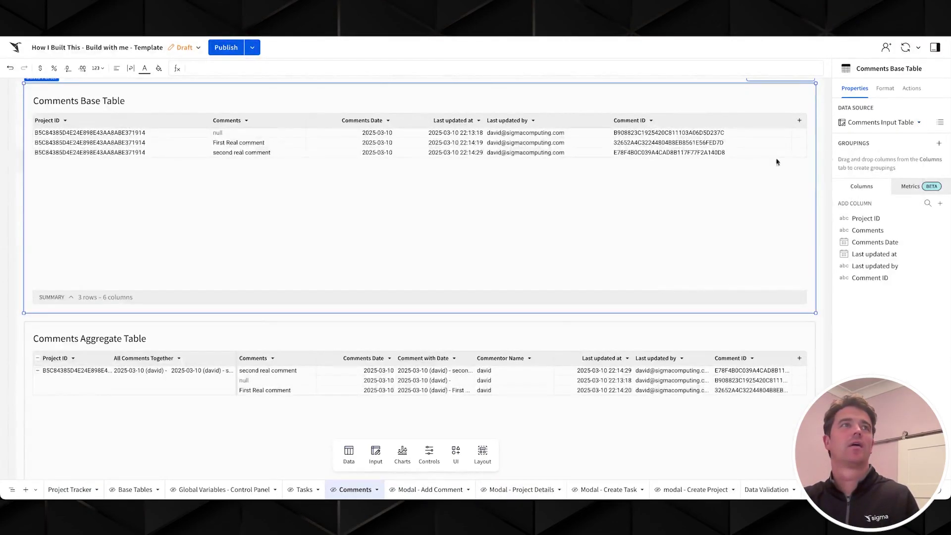
scroll(456, 195, up, 2)
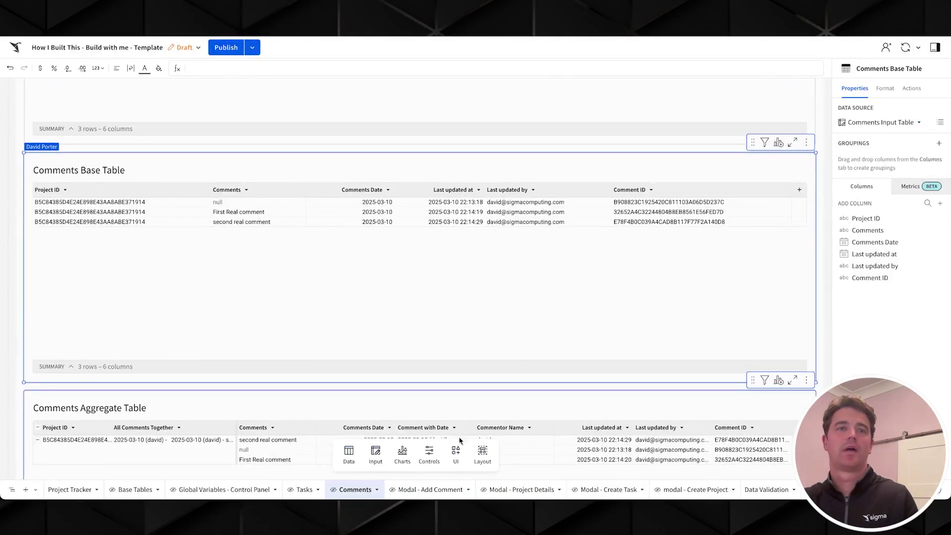
Change the data source of the modal's Comment History table to the Comments Input Table.
click(518, 491)
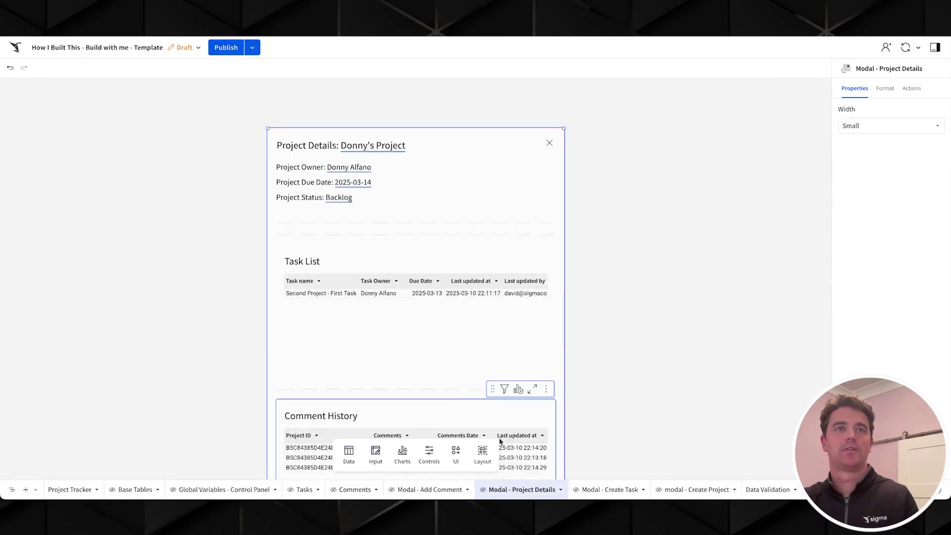
click(435, 414)
click(917, 123)
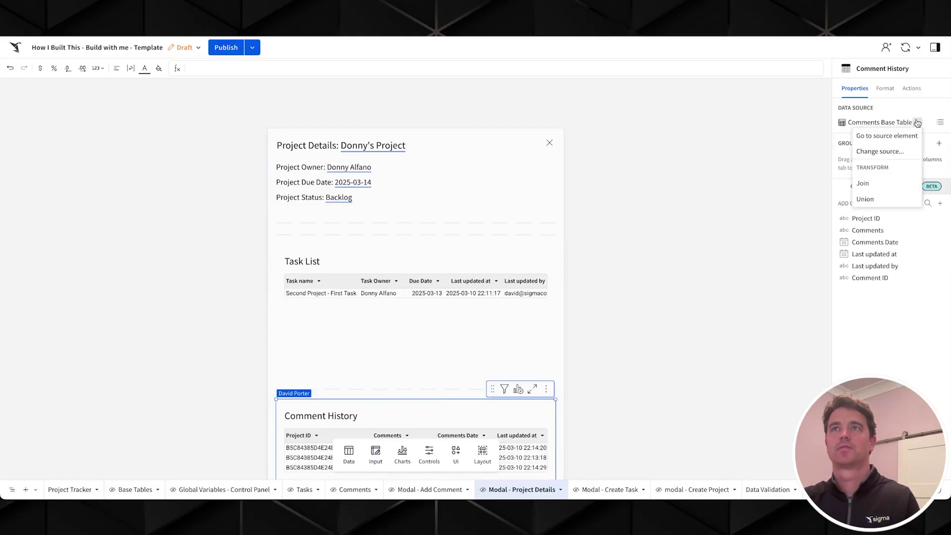
click(900, 152)
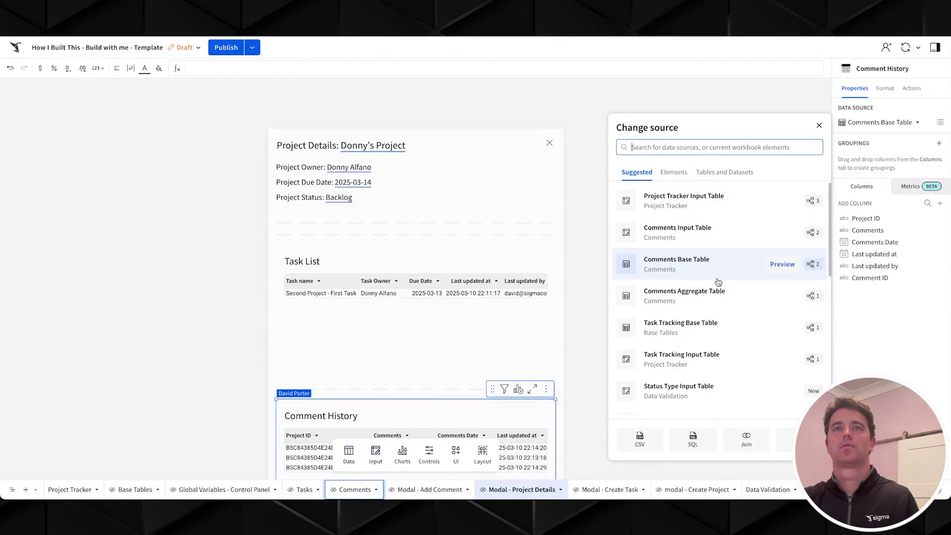
click(709, 235)
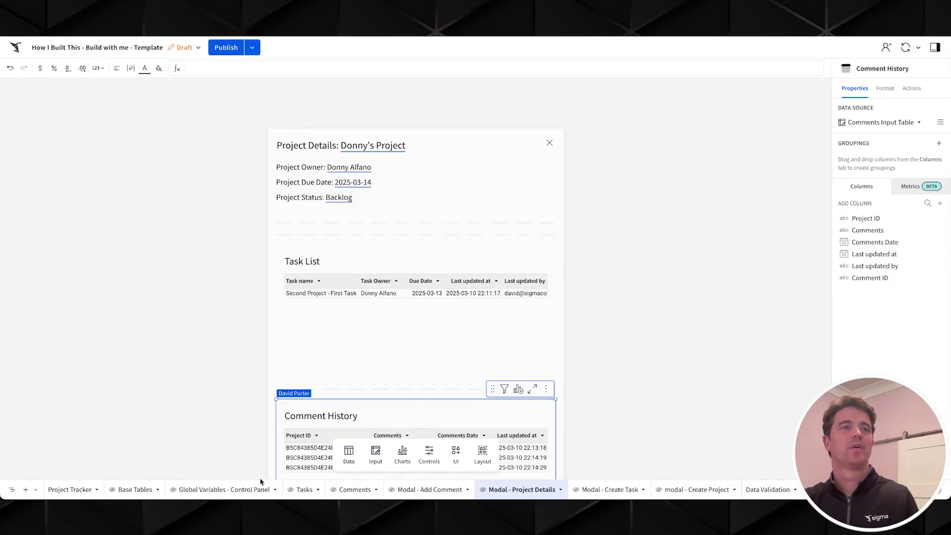
Add the Comments Base Table as a filter target of the Project ID control on the Global Variables page.
click(231, 491)
click(292, 141)
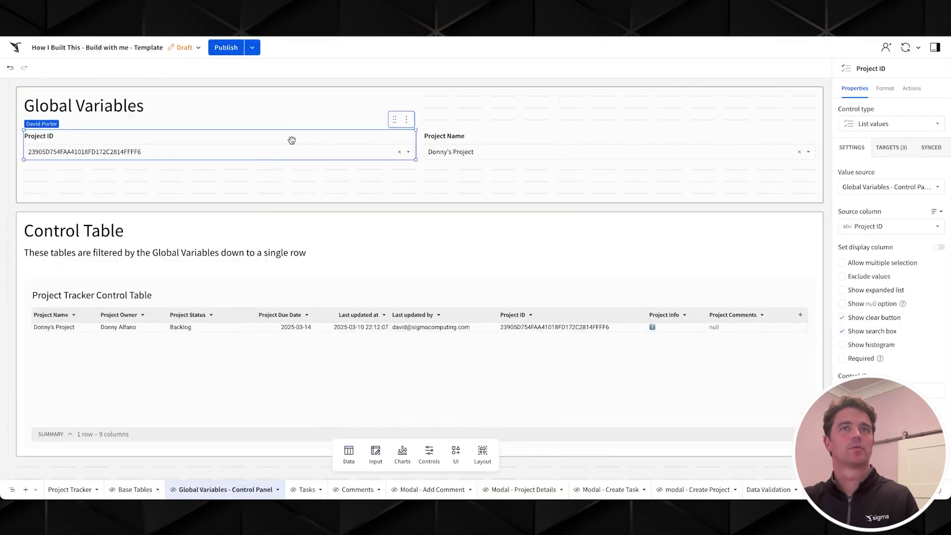
click(906, 148)
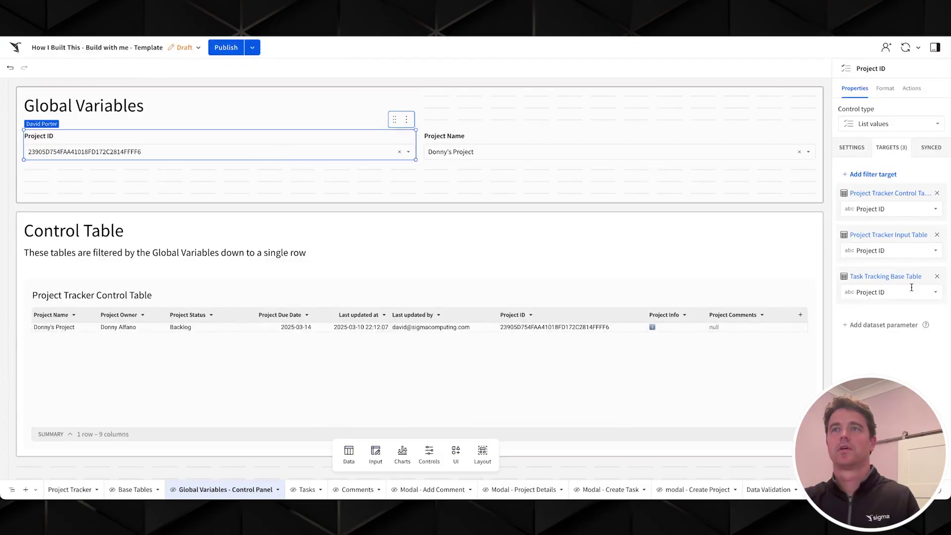
click(864, 177)
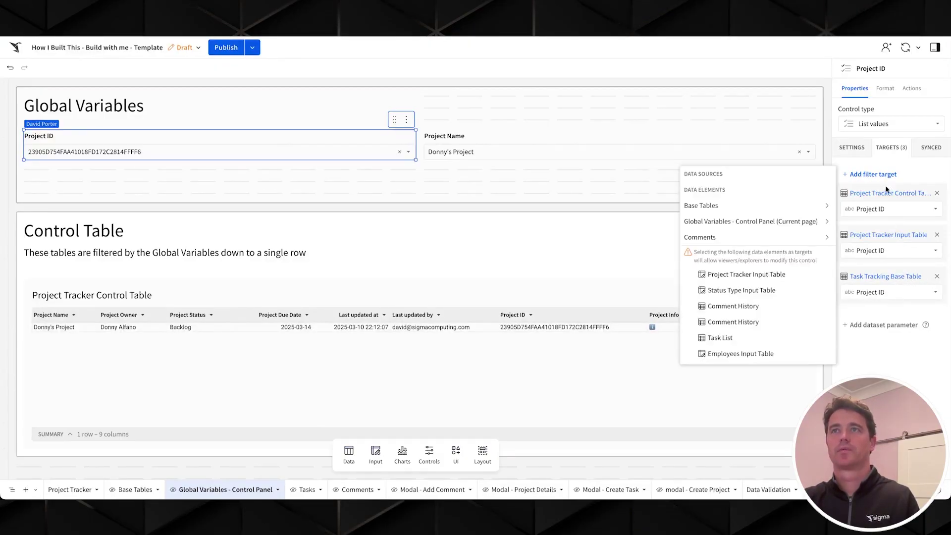
mouse_move(742, 218)
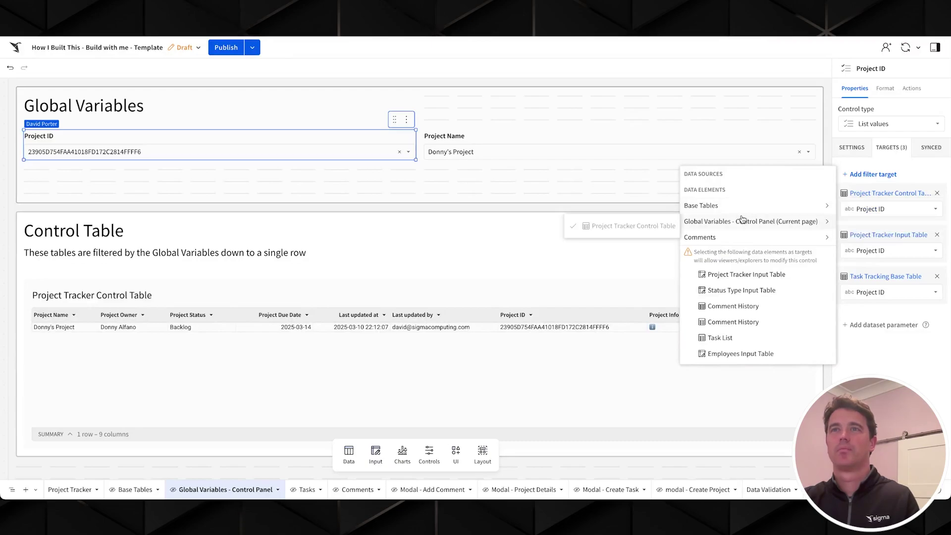
mouse_move(734, 238)
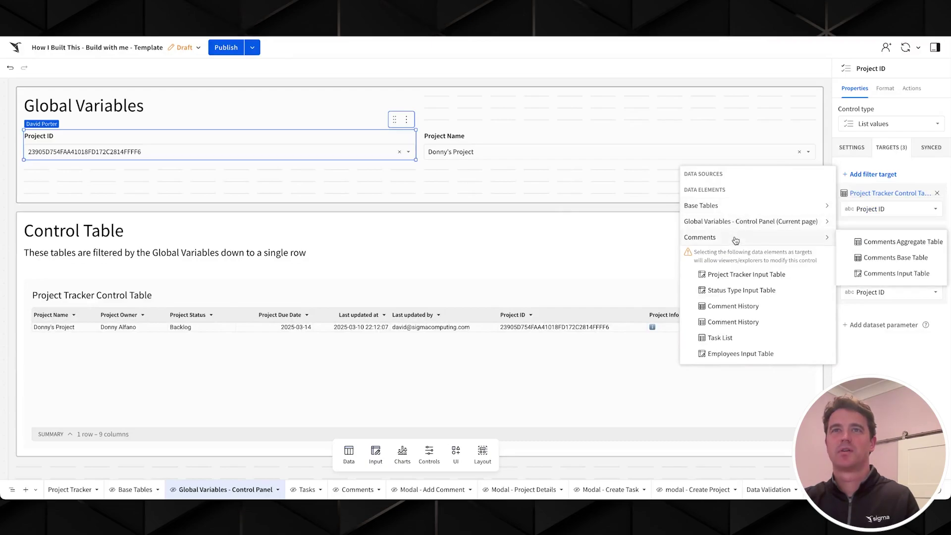
click(888, 260)
Change the data source of the Comment History table in the Project Details modal to the Comments Base Table.
click(517, 490)
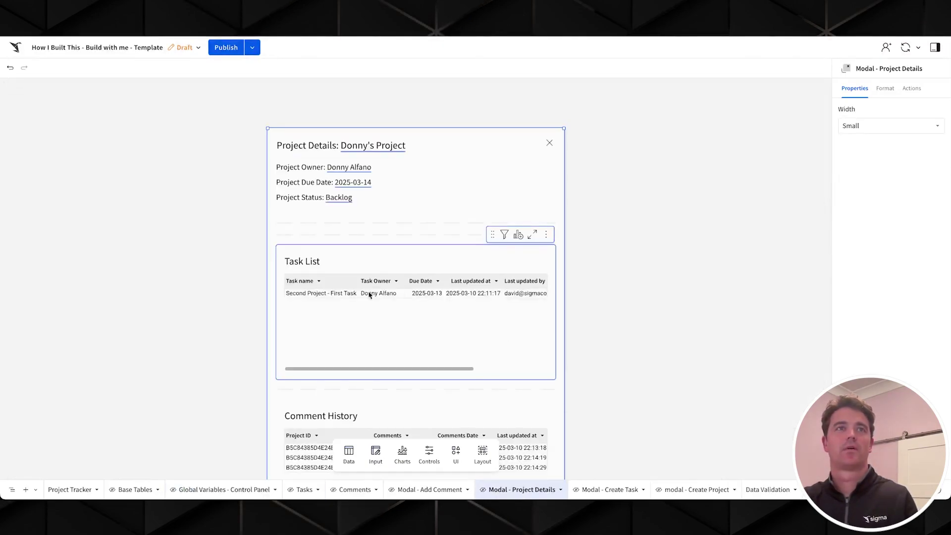
click(424, 402)
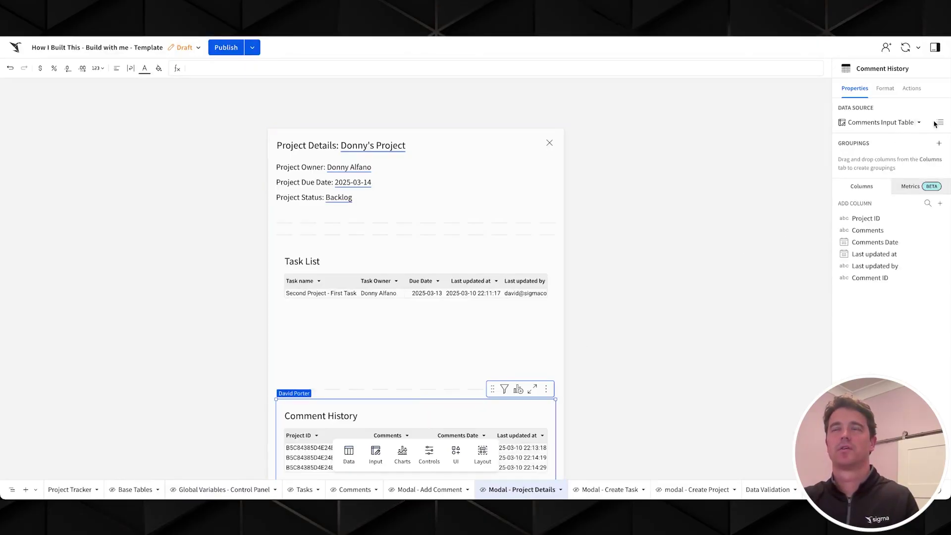
click(919, 122)
click(891, 152)
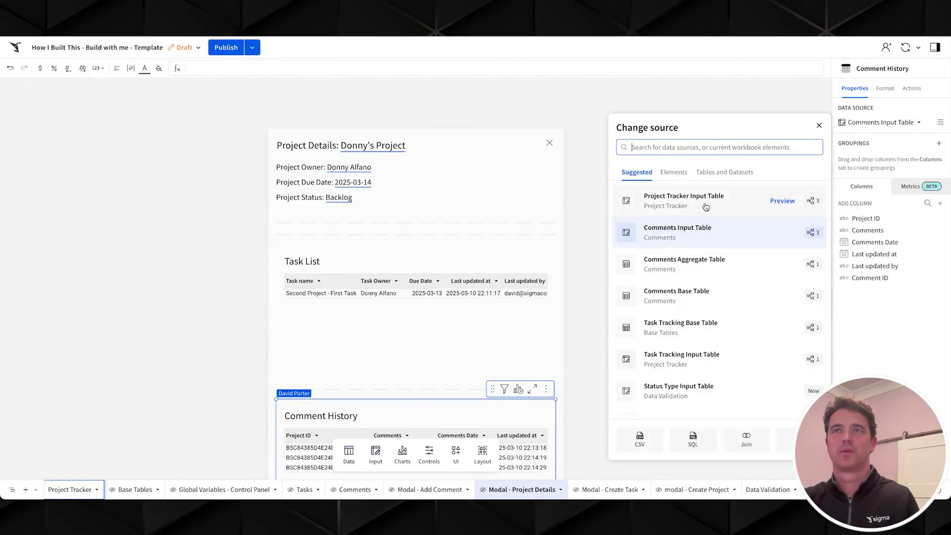
click(703, 296)
scroll(521, 344, down, 2)
scroll(521, 344, down, 2)
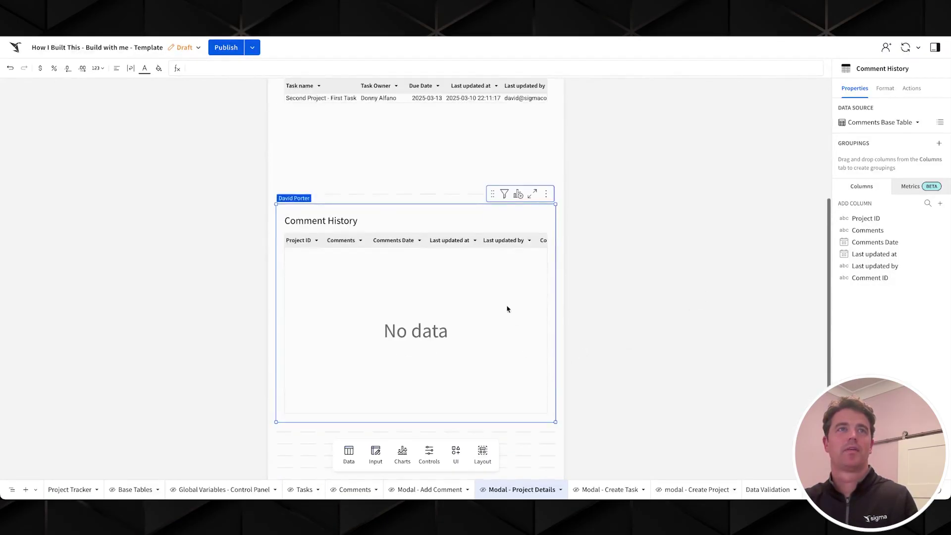
scroll(445, 267, up, 1)
mouse_move(434, 247)
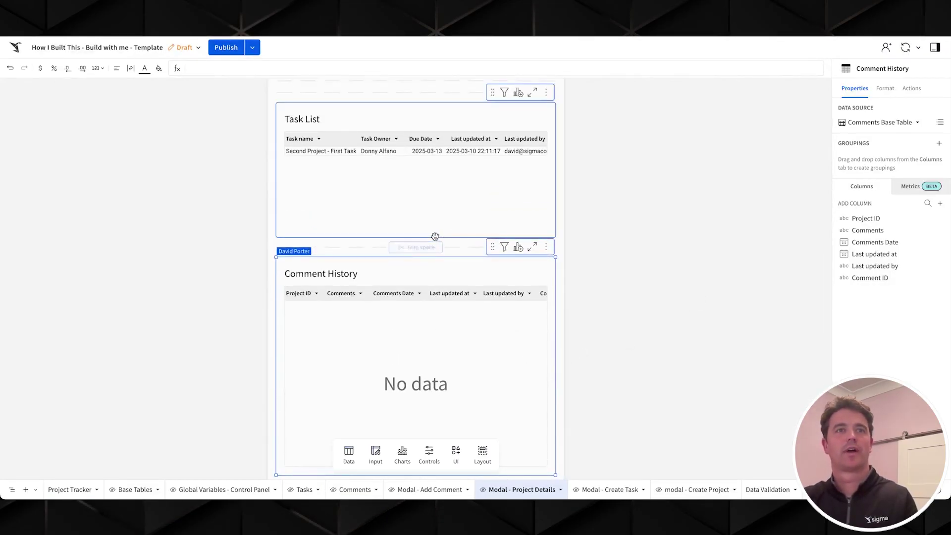
scroll(436, 240, up, 1)
scroll(436, 239, up, 1)
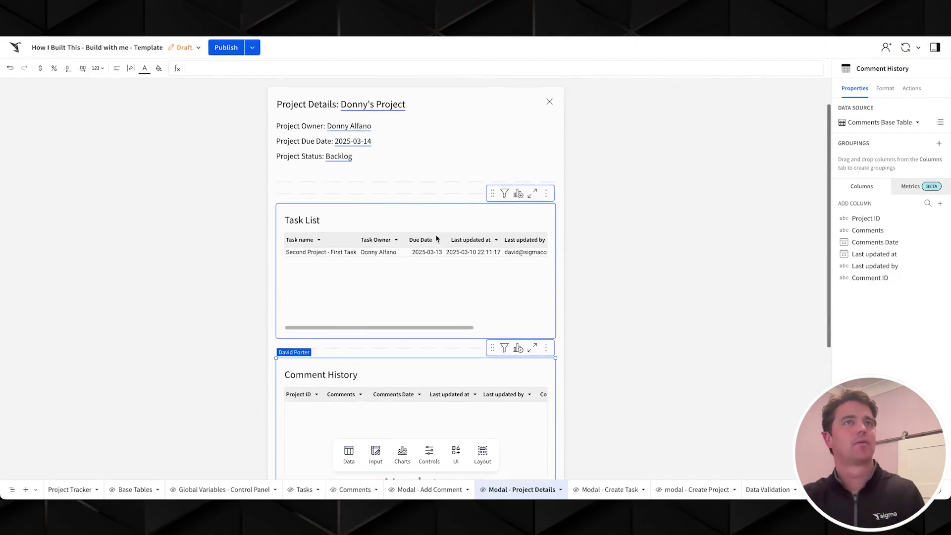
Shift the Comment History table down to make room between it and the Task List.
scroll(440, 297, down, 1)
drag(441, 344, 443, 350)
scroll(445, 356, up, 1)
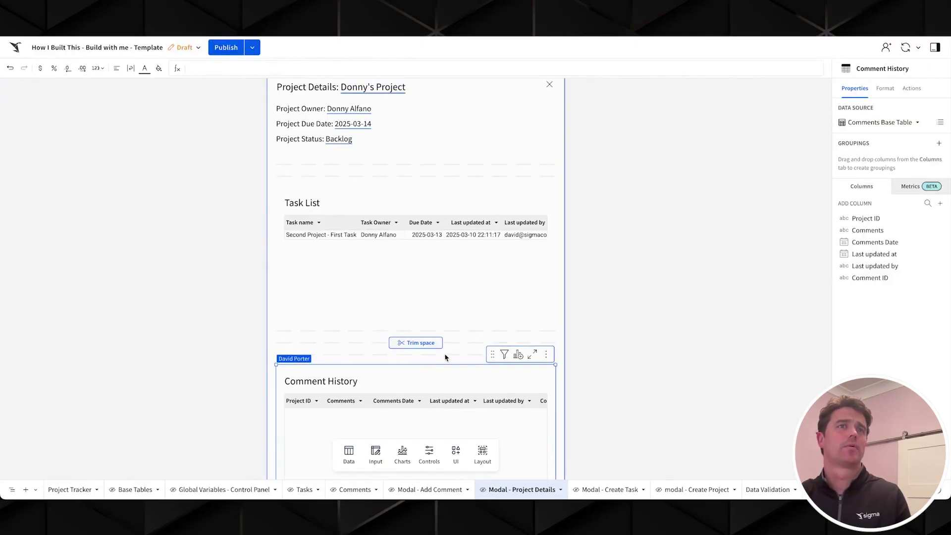
scroll(444, 357, up, 1)
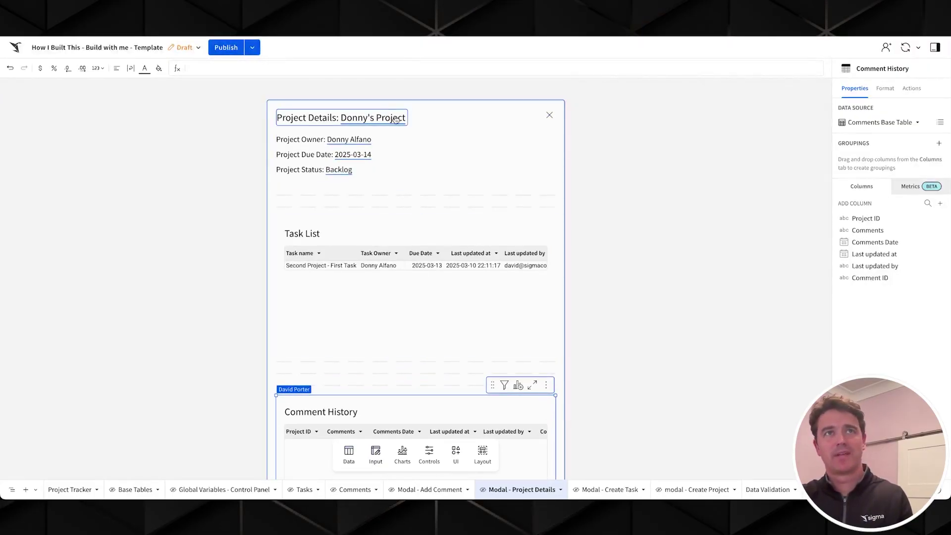
mouse_move(433, 379)
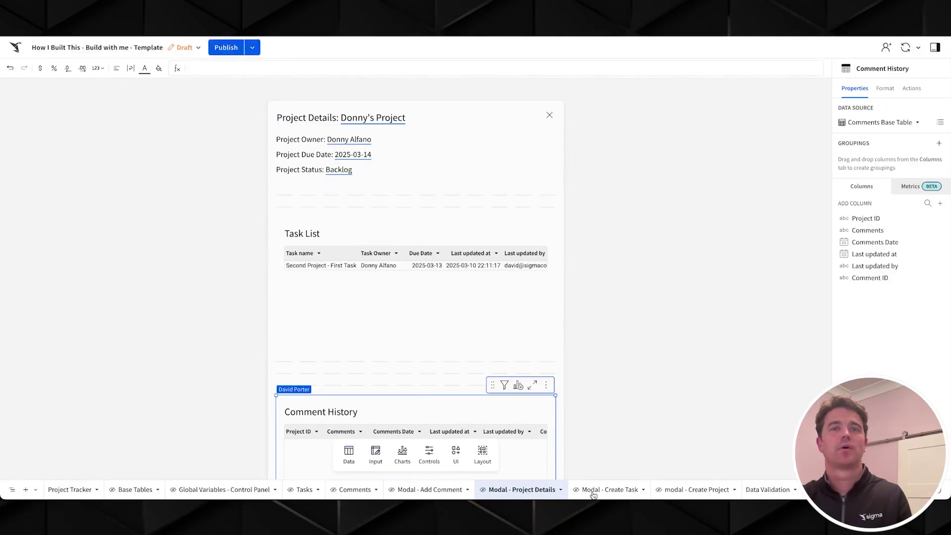
Insert a button between the project details text and the Task List and label it "Create Task".
click(455, 453)
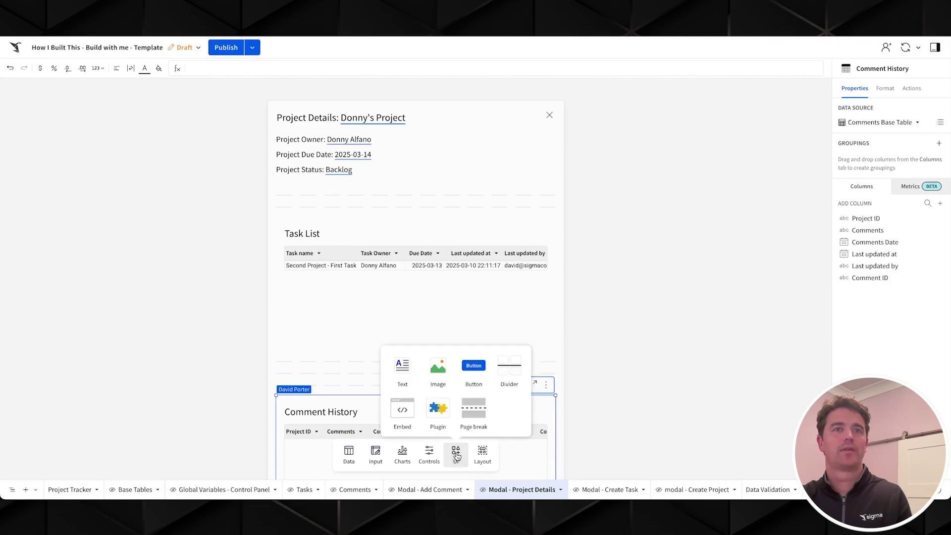
click(478, 371)
mouse_move(471, 401)
mouse_down()
mouse_move(515, 191)
mouse_move(486, 95)
mouse_move(468, 130)
mouse_up()
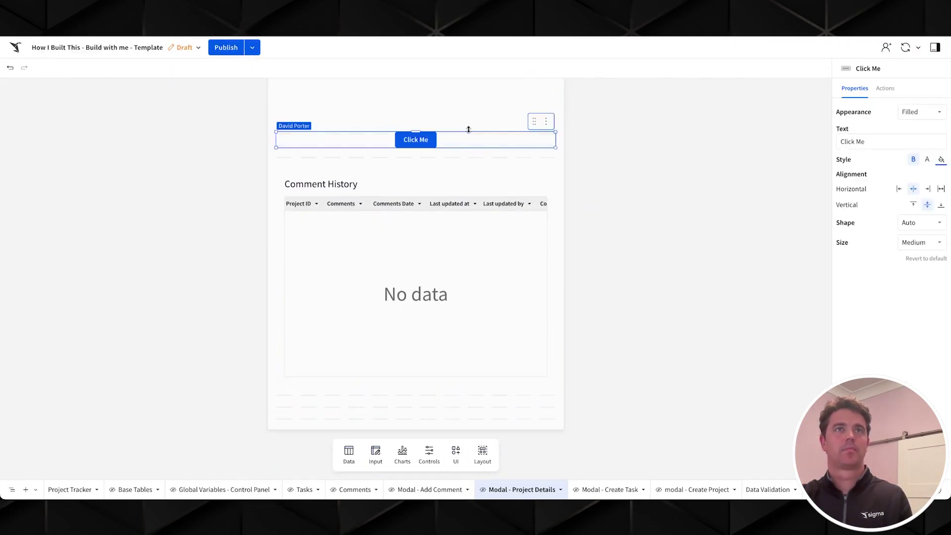
scroll(500, 282, up, 4)
drag(533, 301, 518, 137)
drag(923, 144, 844, 141)
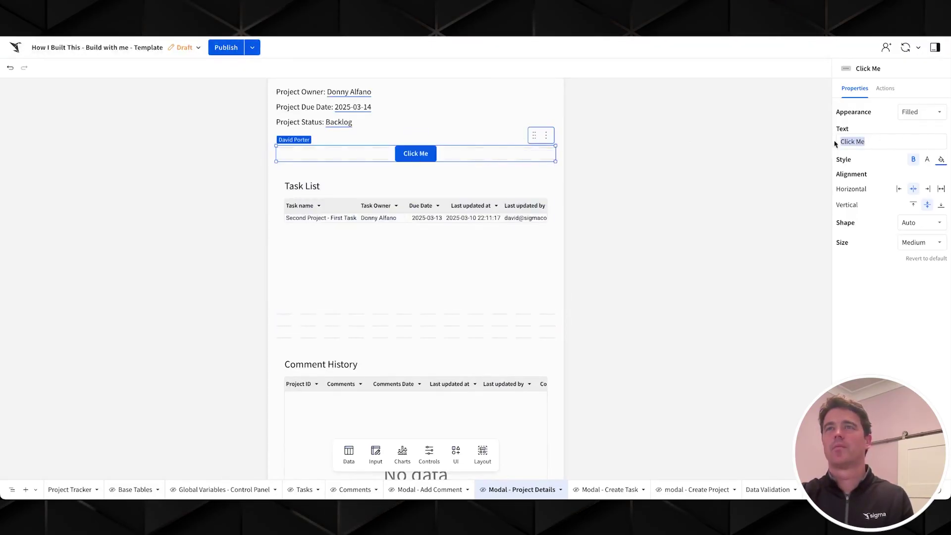
text(Create Task)
key(Return)
Give the Create Task button an on-click action that opens the "Modal - Create Task" modal.
click(885, 88)
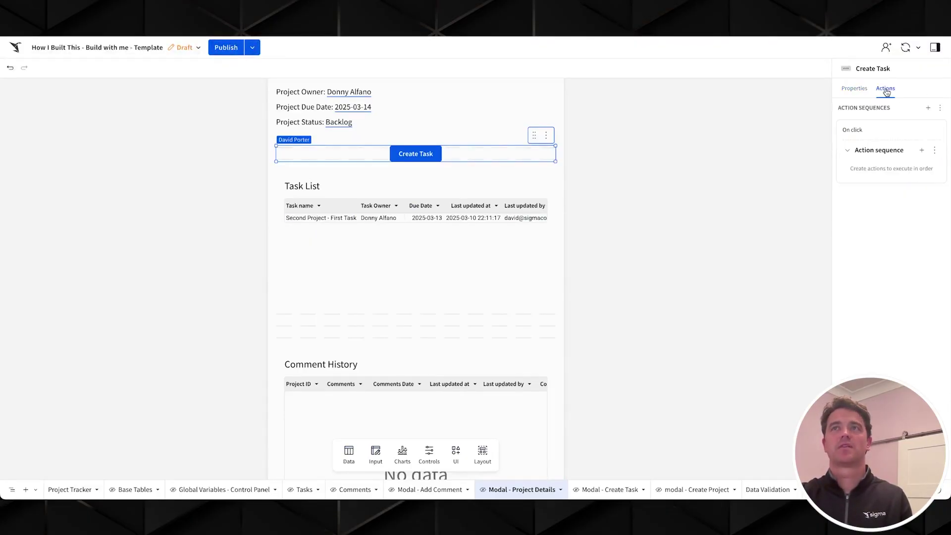
click(925, 158)
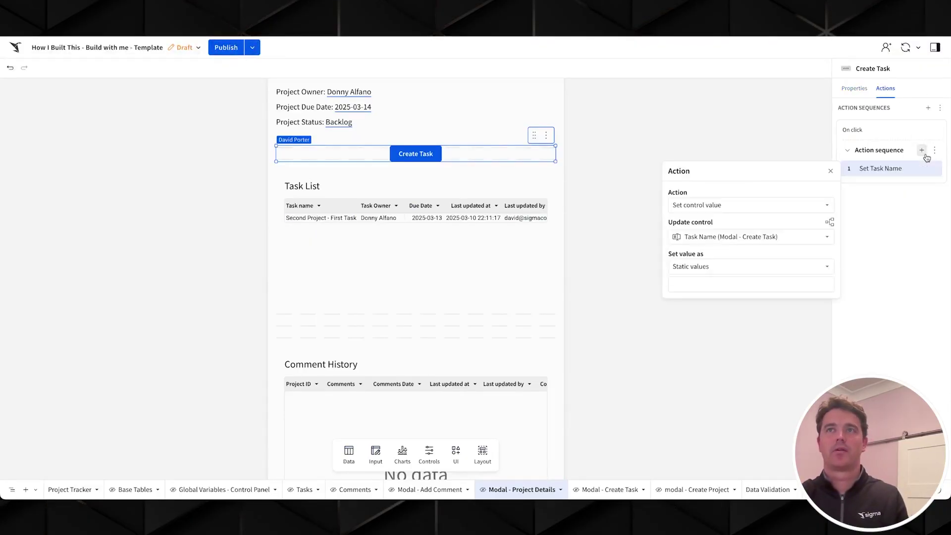
click(770, 205)
scroll(751, 271, down, 3)
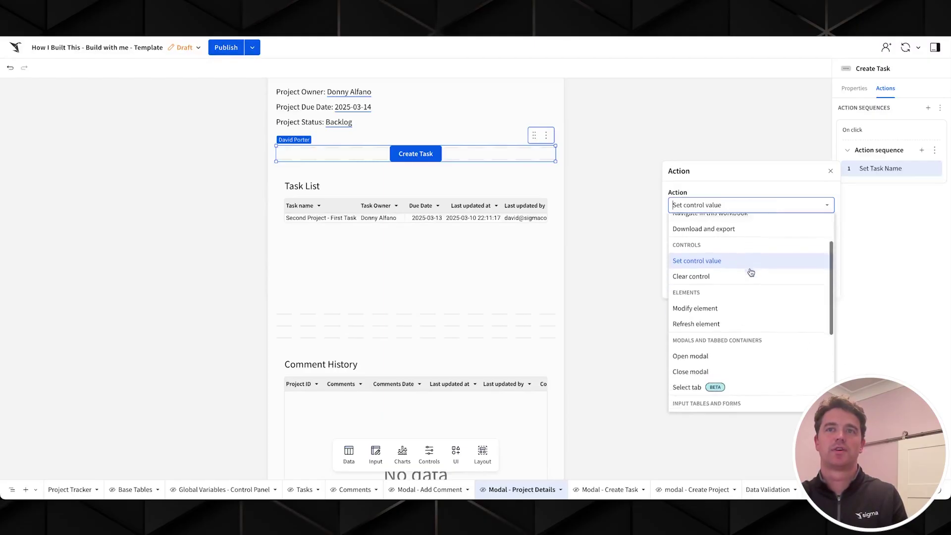
click(730, 333)
click(759, 236)
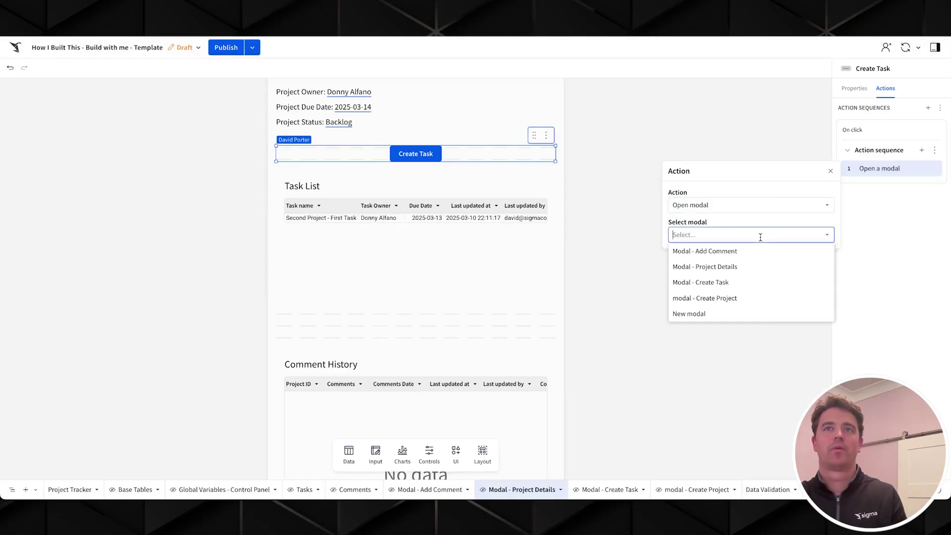
click(746, 282)
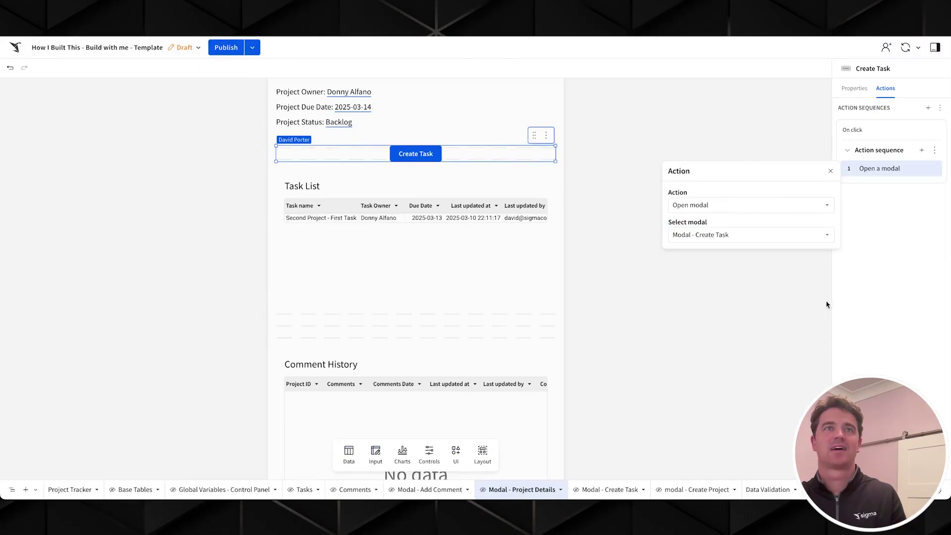
click(860, 277)
Duplicate the Create Task button, place the copy above Comment History, and trim the extra space above the Task List.
click(545, 135)
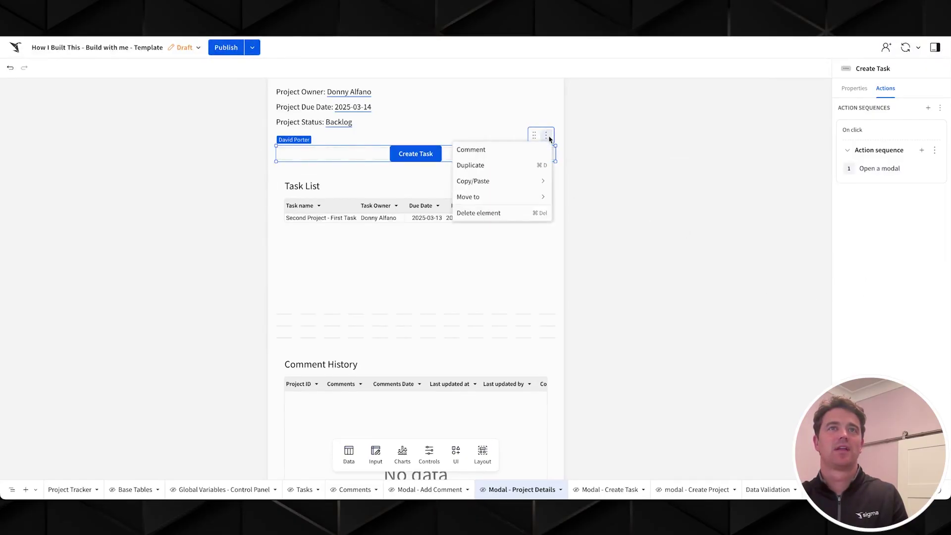
click(515, 171)
drag(530, 157, 514, 331)
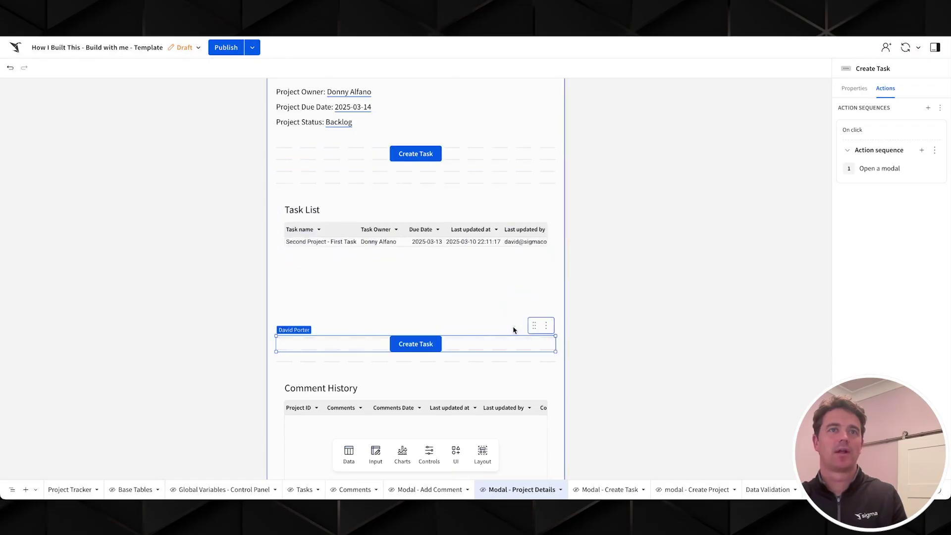
click(430, 180)
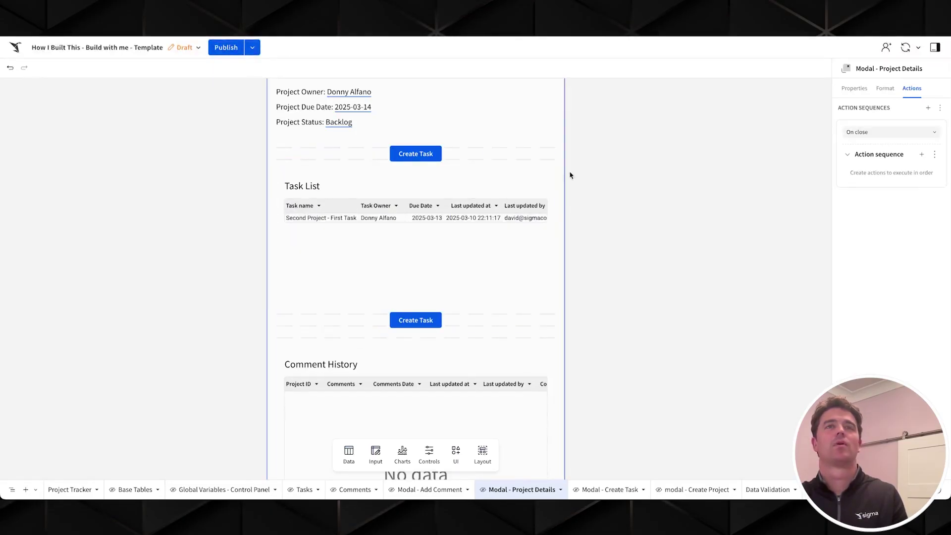
Set the duplicated button's action to open the "Modal - Add Comment" modal.
click(477, 314)
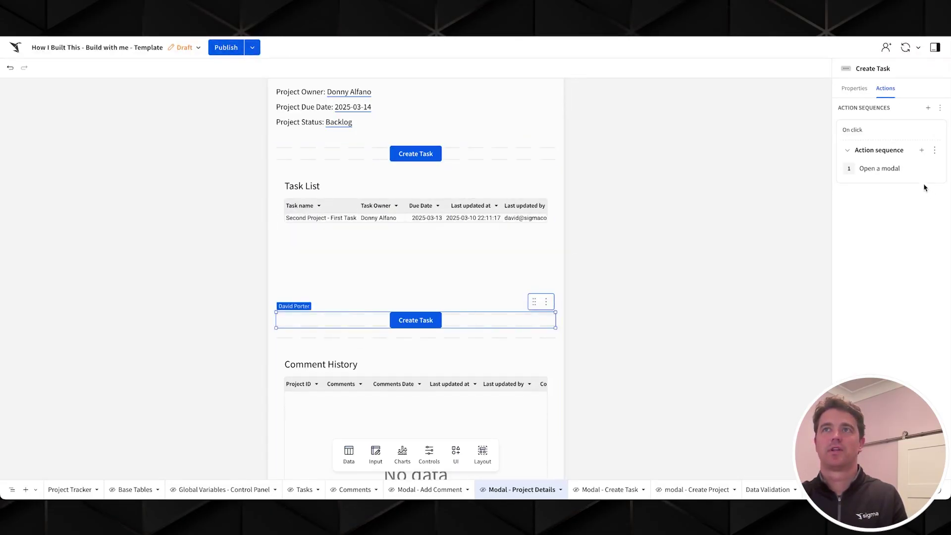
click(899, 169)
click(791, 233)
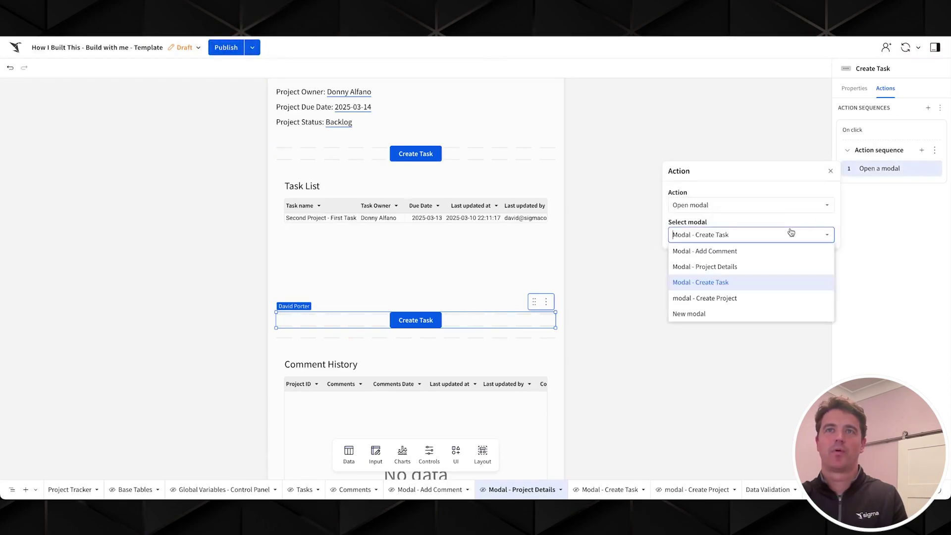
click(736, 251)
click(885, 206)
Change the duplicated button's label to "Add Comment".
click(854, 88)
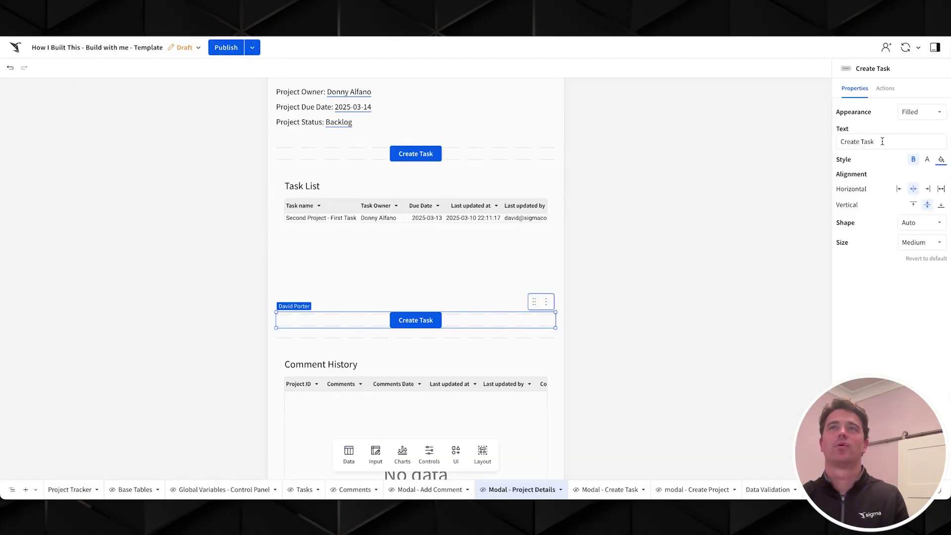
triple_click(887, 142)
key(BackSpace)
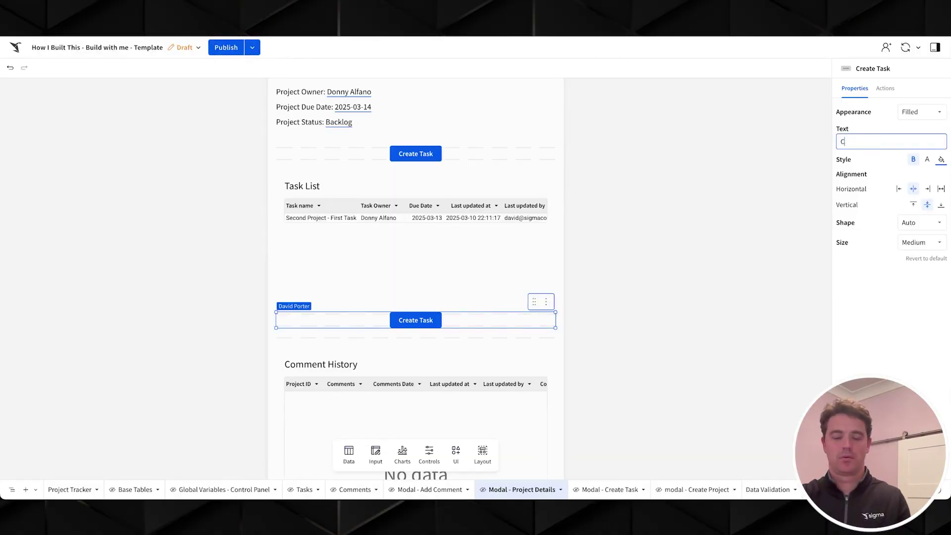
text(Add Comment)
key(Return)
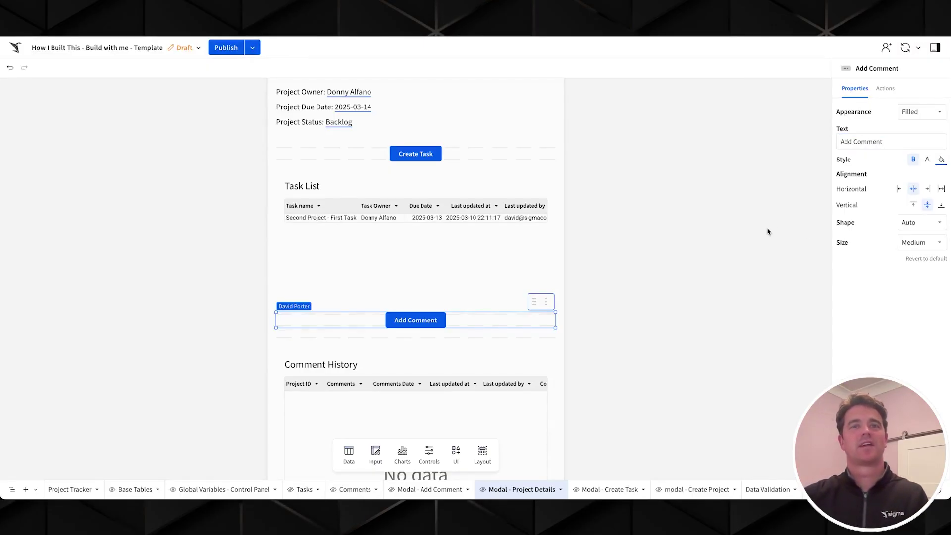
In the "Modal - Create Task" modal, change the primary button's closing action to open the "Modal - Project Details" modal.
click(614, 489)
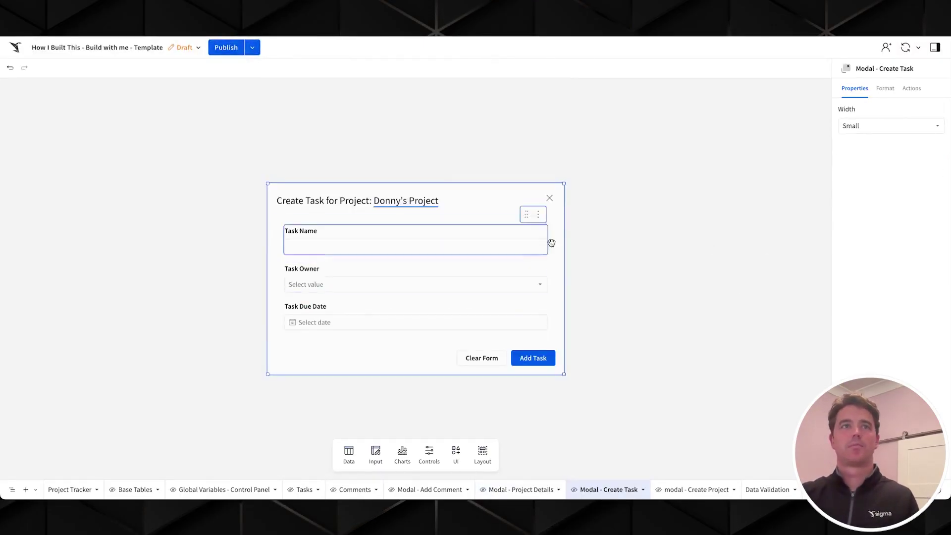
click(884, 89)
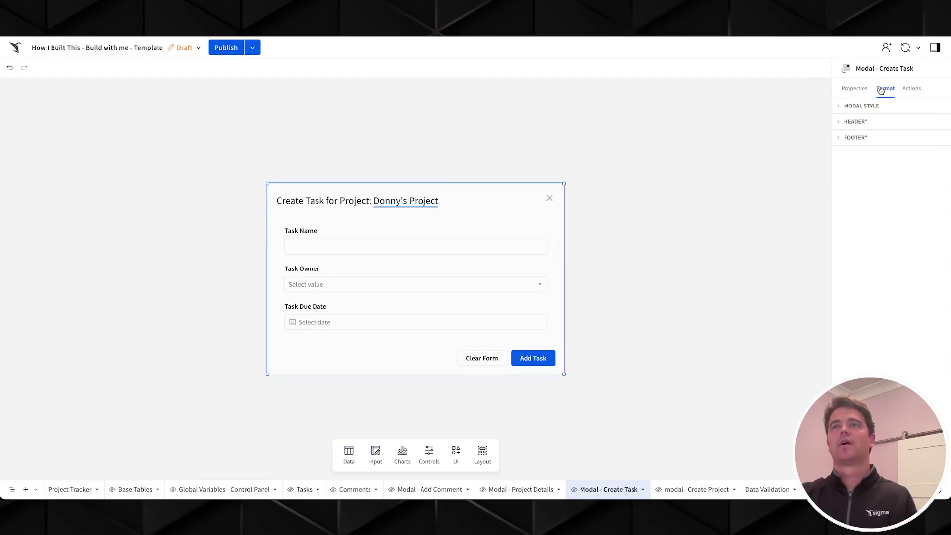
click(915, 90)
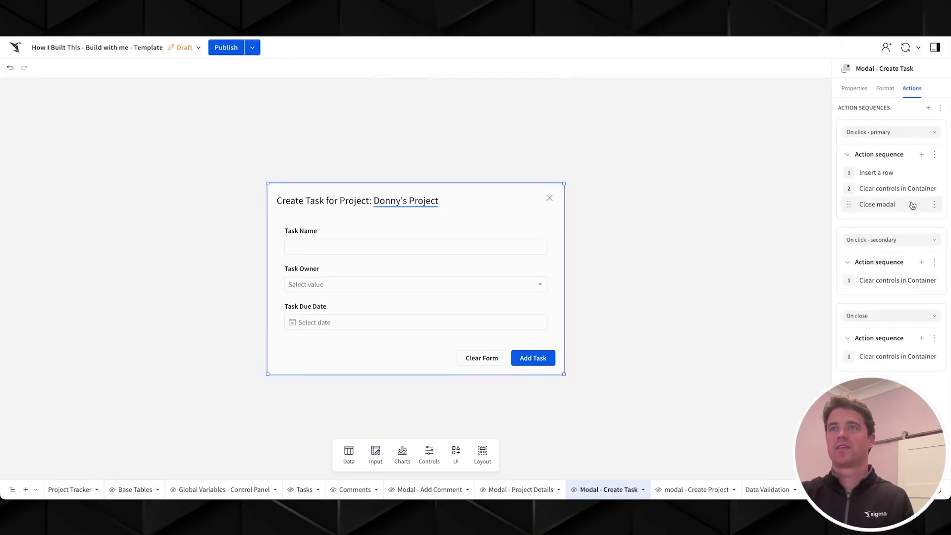
click(927, 205)
click(752, 240)
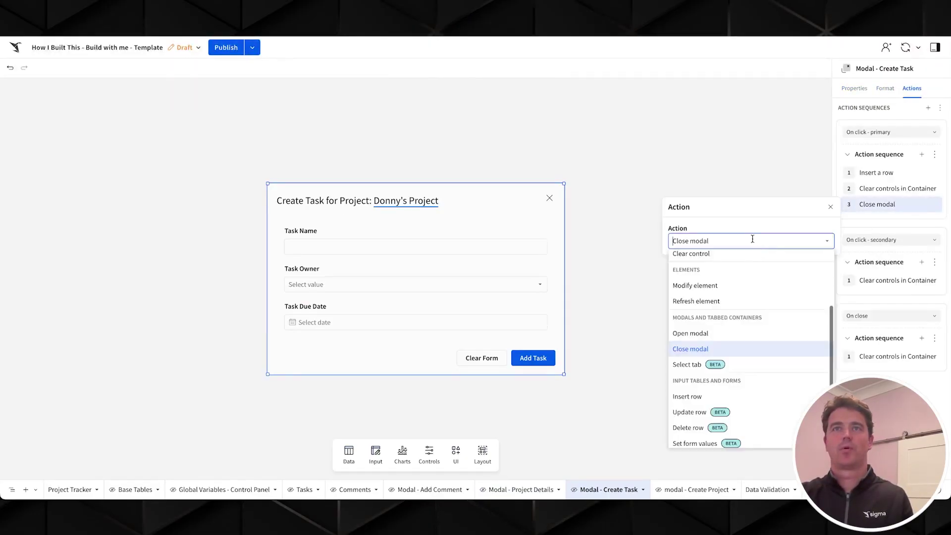
click(723, 333)
click(731, 269)
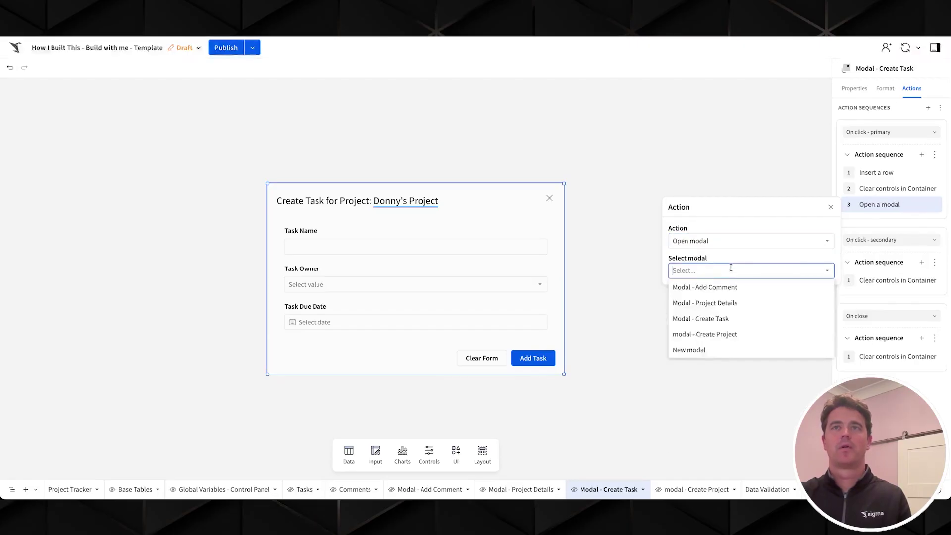
click(714, 302)
click(783, 365)
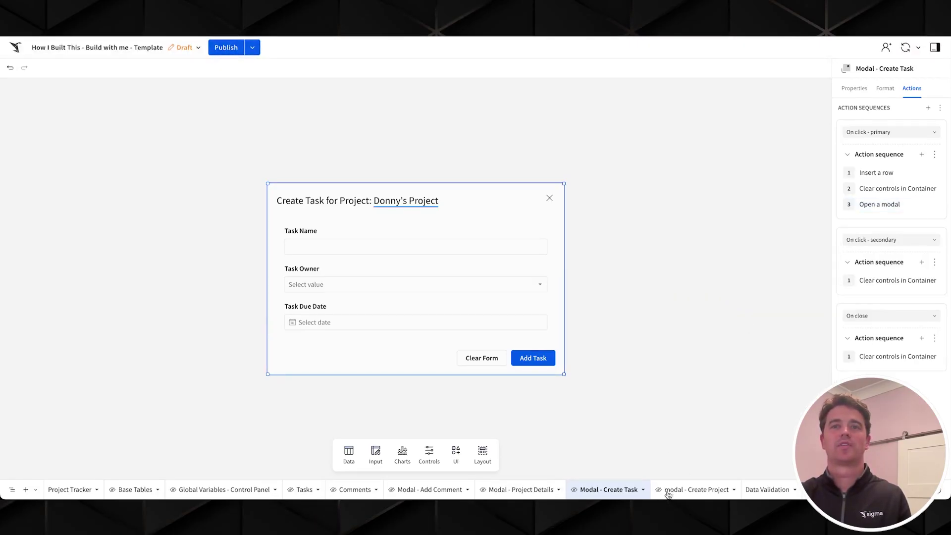
In the "Modal - Add Comment" modal, change the primary button's closing action to open the "Modal - Project Details" modal.
click(457, 492)
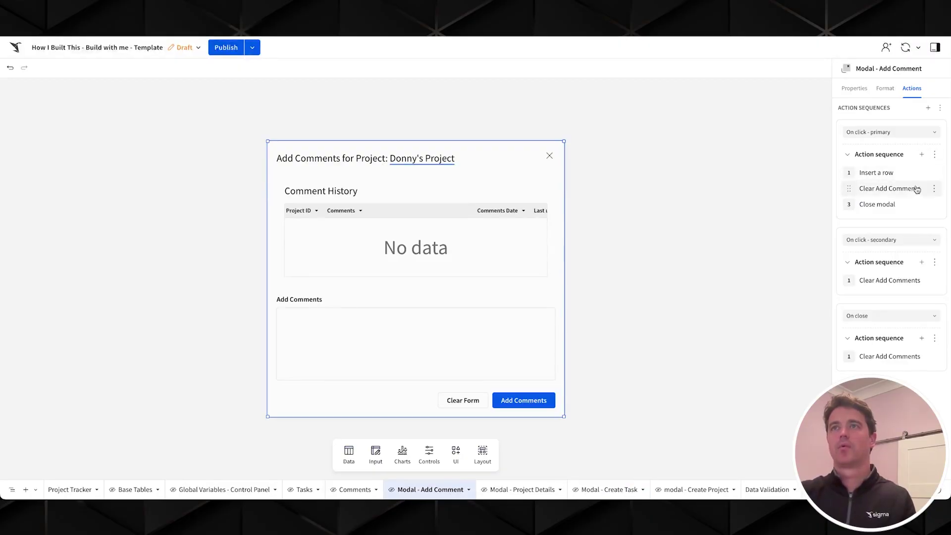
click(907, 205)
click(701, 235)
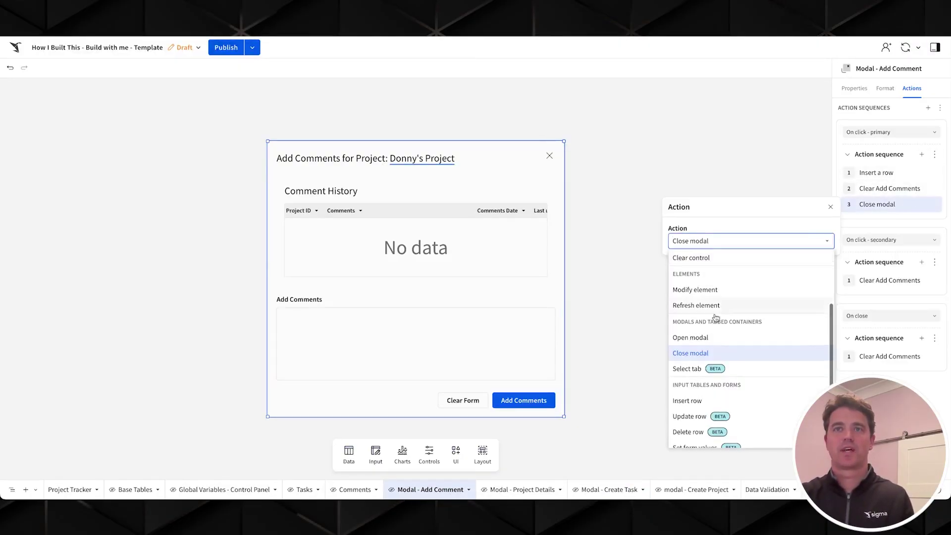
click(714, 336)
click(734, 270)
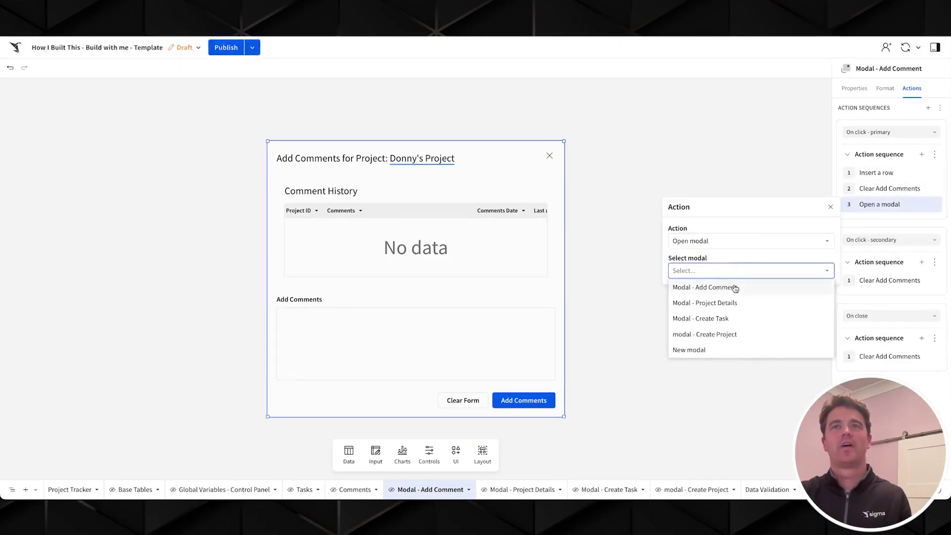
click(732, 287)
click(614, 346)
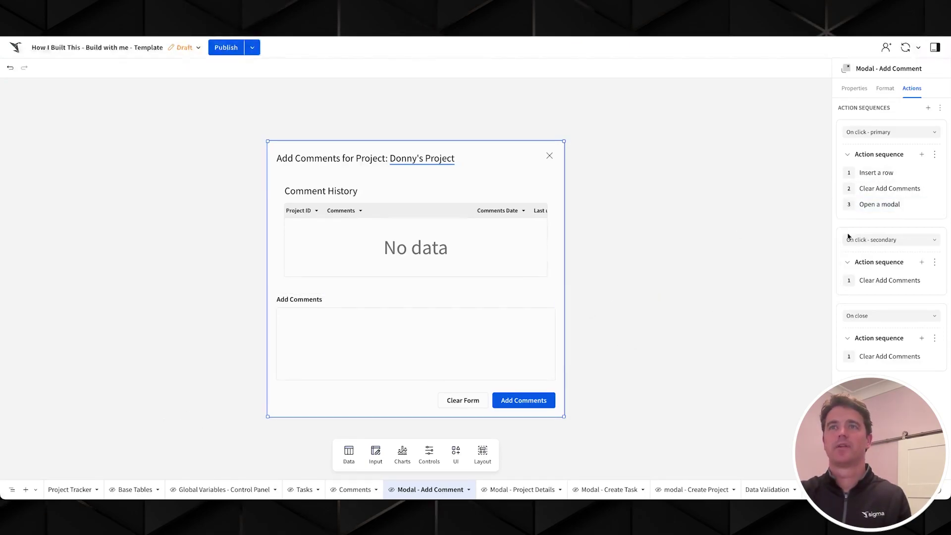
click(874, 204)
click(733, 271)
click(723, 302)
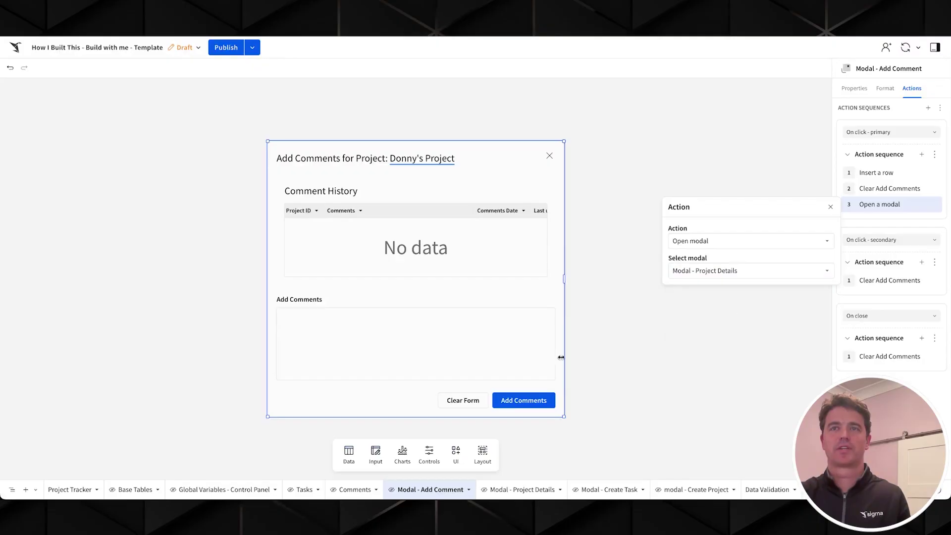
click(642, 323)
From the second project's details on the Project Tracker page, create "Second Task" assigned to the project owner and due 03/14/2025.
click(76, 489)
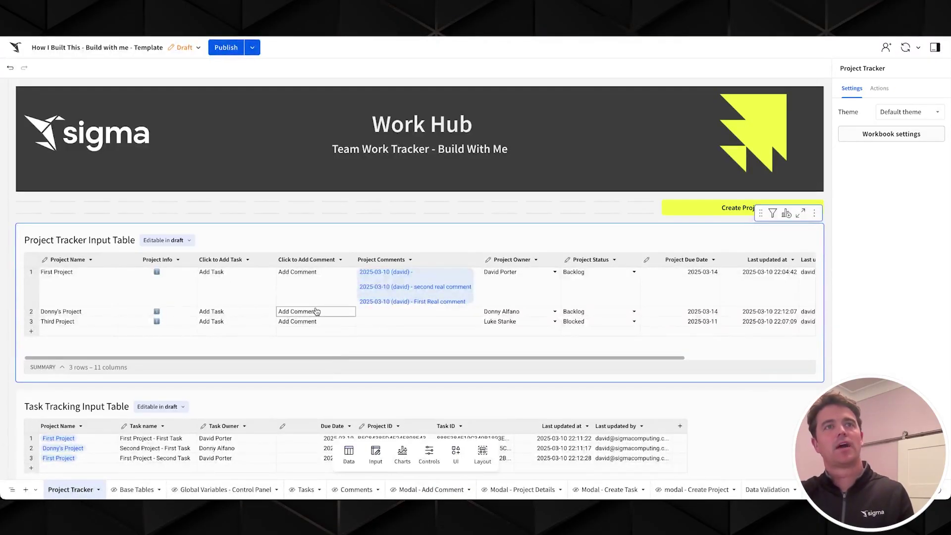
click(157, 312)
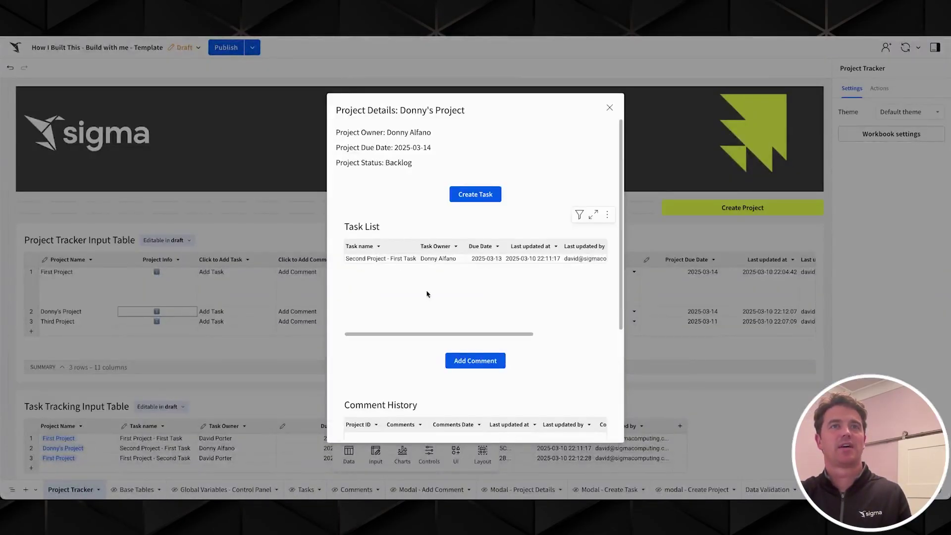
click(478, 194)
click(446, 239)
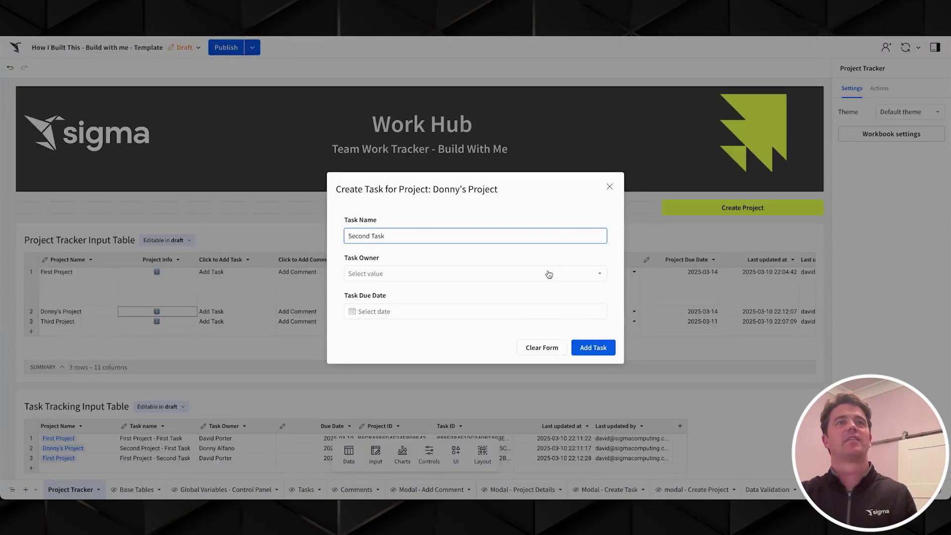
click(533, 275)
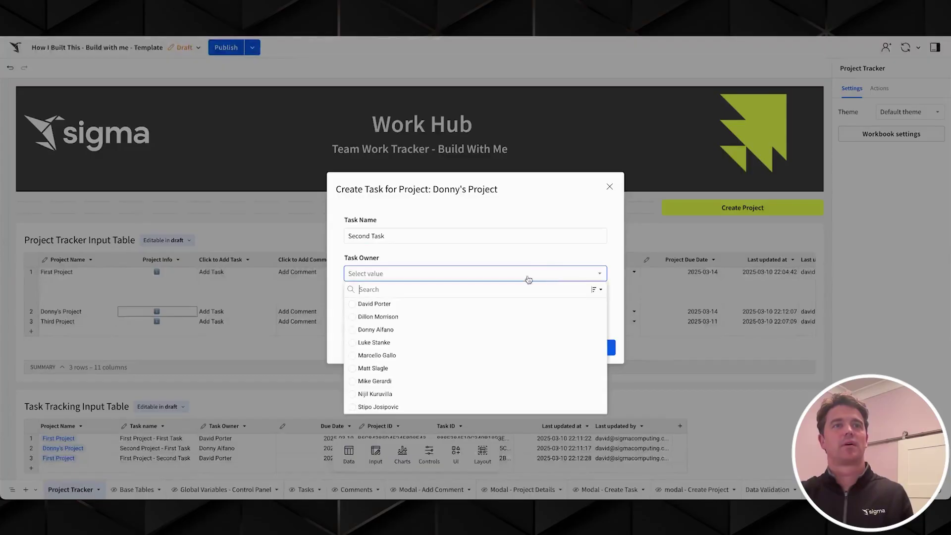
click(383, 330)
click(453, 316)
click(450, 410)
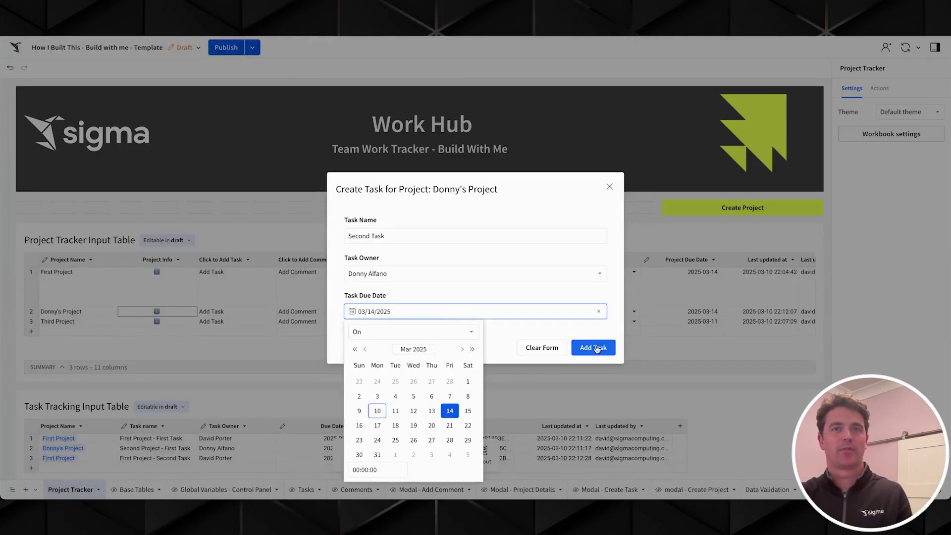
click(601, 345)
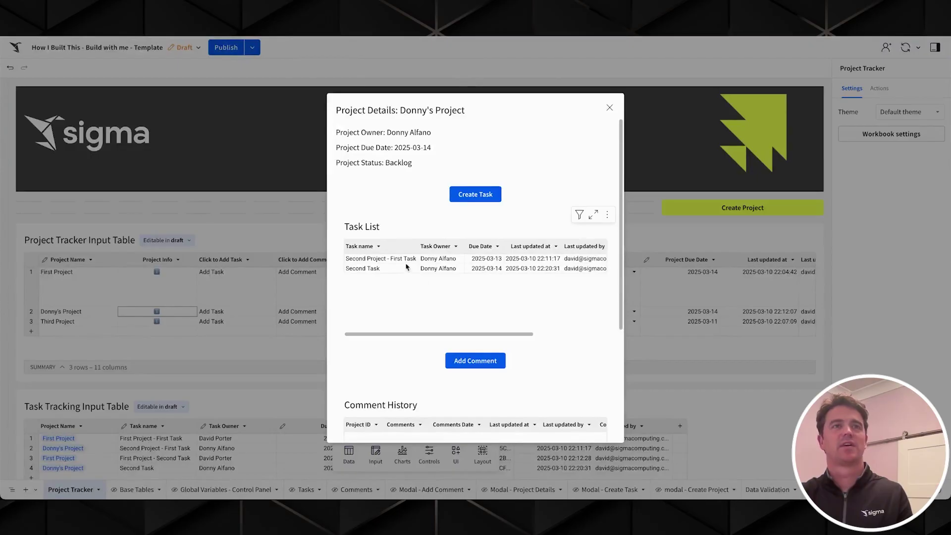
click(386, 269)
click(388, 260)
click(387, 270)
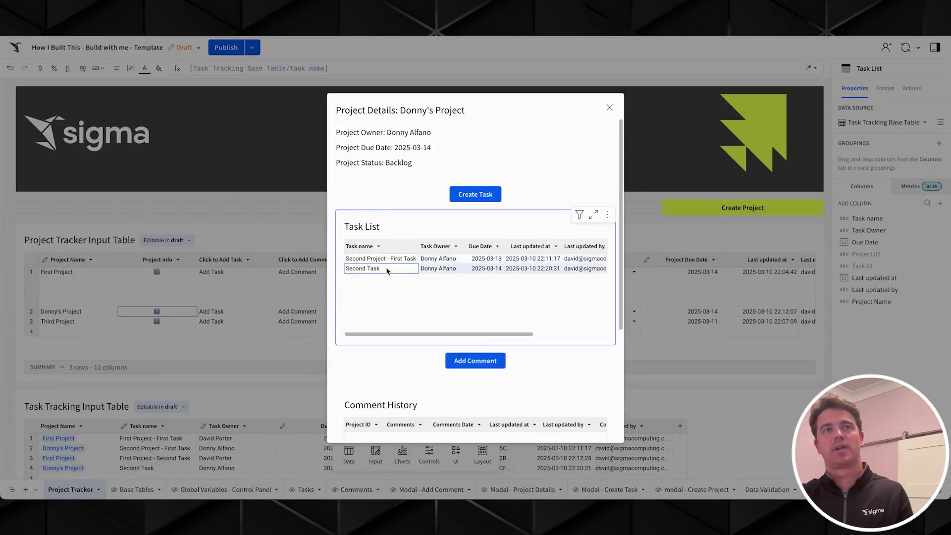
Add the comment "Our Demo is almost complete" from the project details and check the Comment History.
scroll(396, 264, down, 5)
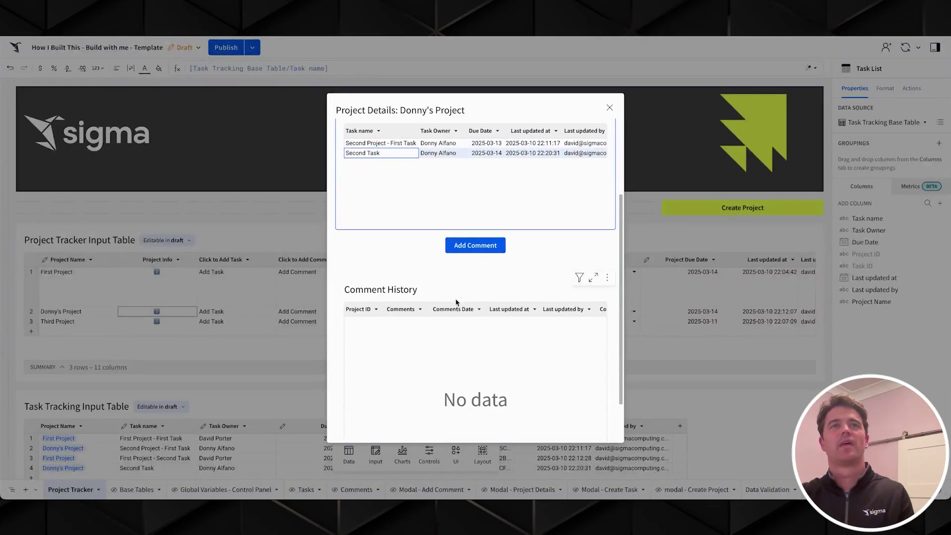
click(478, 247)
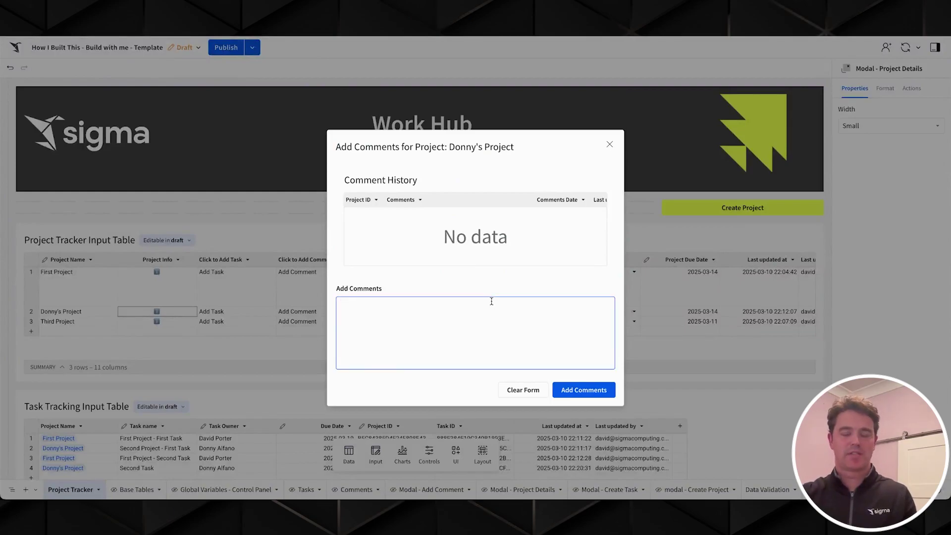
text(Our Demo i)
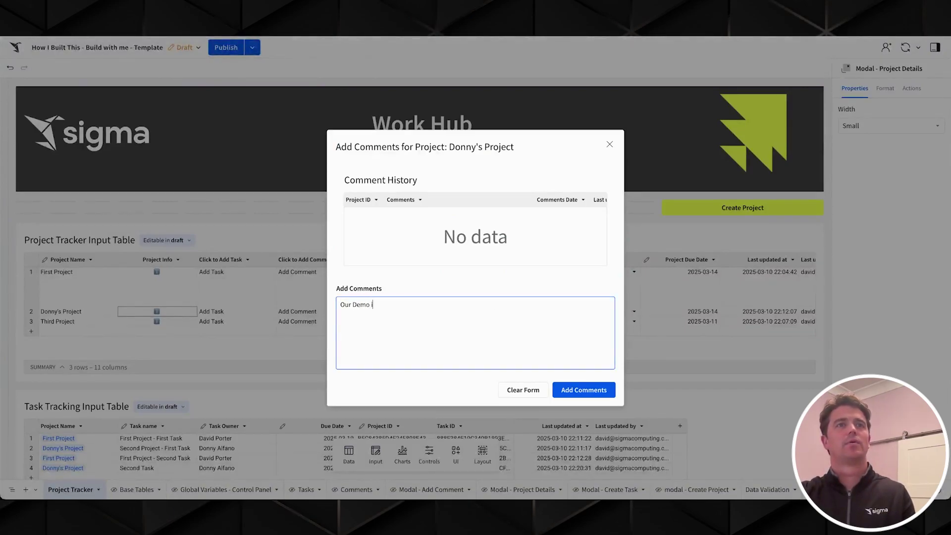
text(s almost complete)
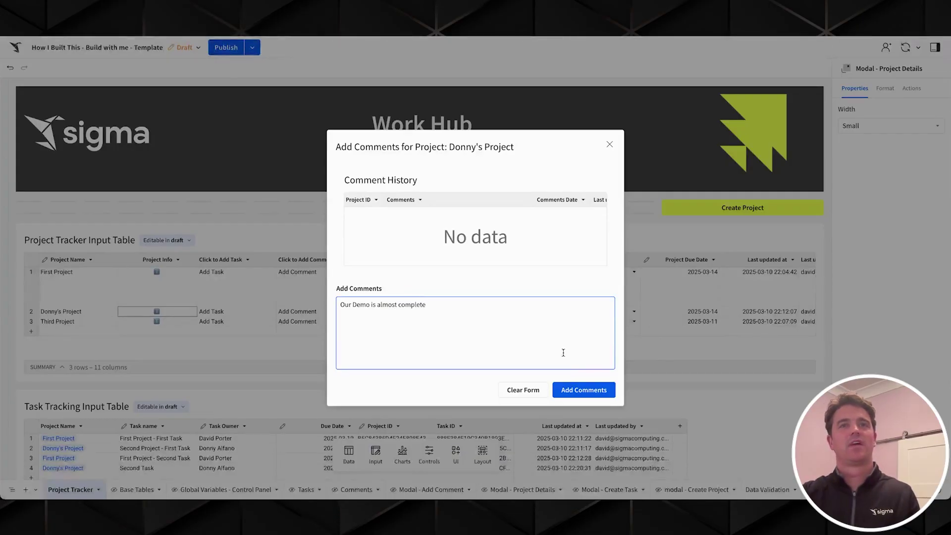
click(583, 390)
scroll(579, 391, down, 3)
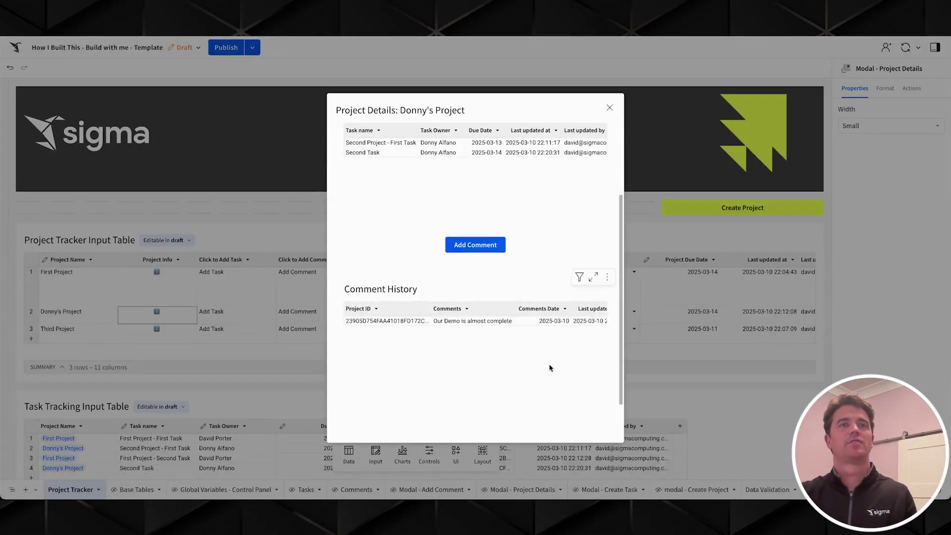
click(463, 323)
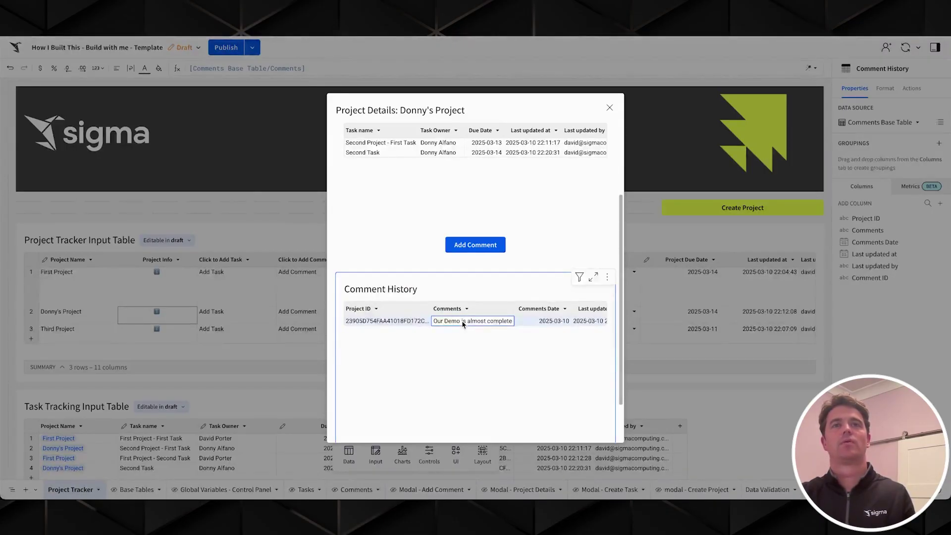
scroll(475, 344, down, 1)
scroll(486, 353, down, 1)
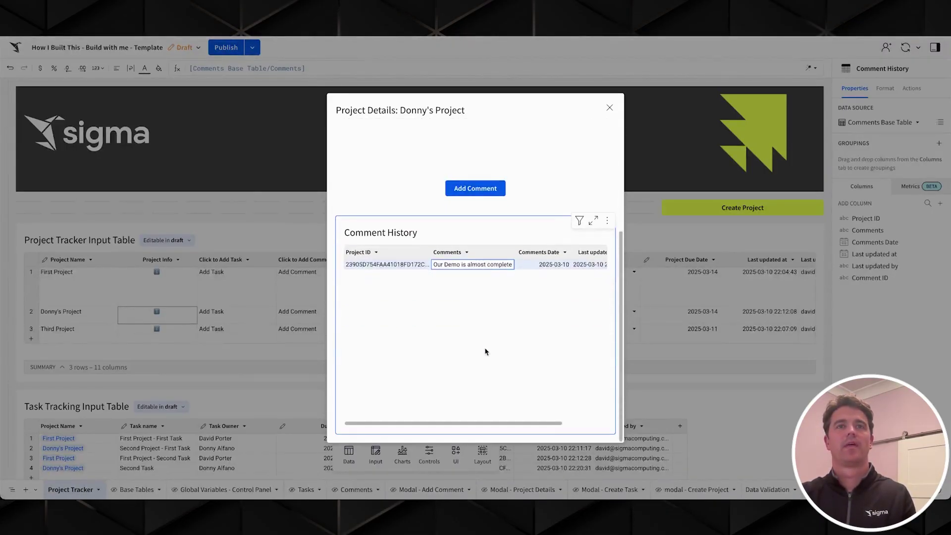
scroll(538, 344, up, 5)
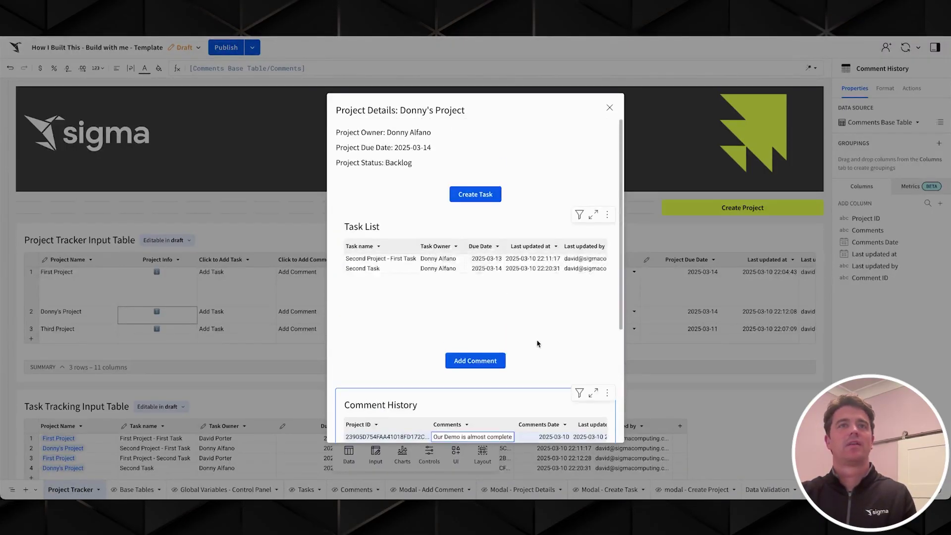
Close the project details and review the Project Tracker and Task Tracking input tables.
click(609, 107)
scroll(508, 214, down, 2)
click(552, 306)
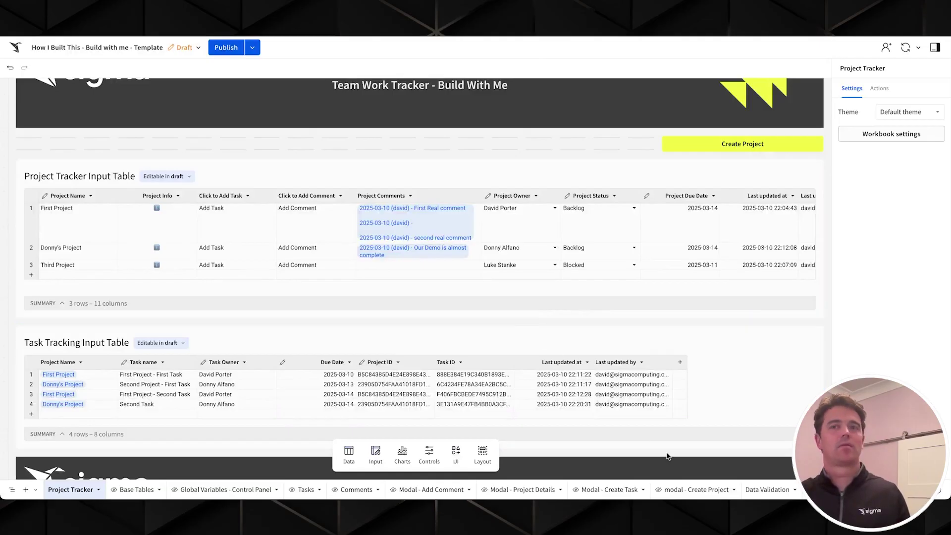
Examine the workbook's data lineage across all pages, then go back to the Project Tracker page.
click(923, 490)
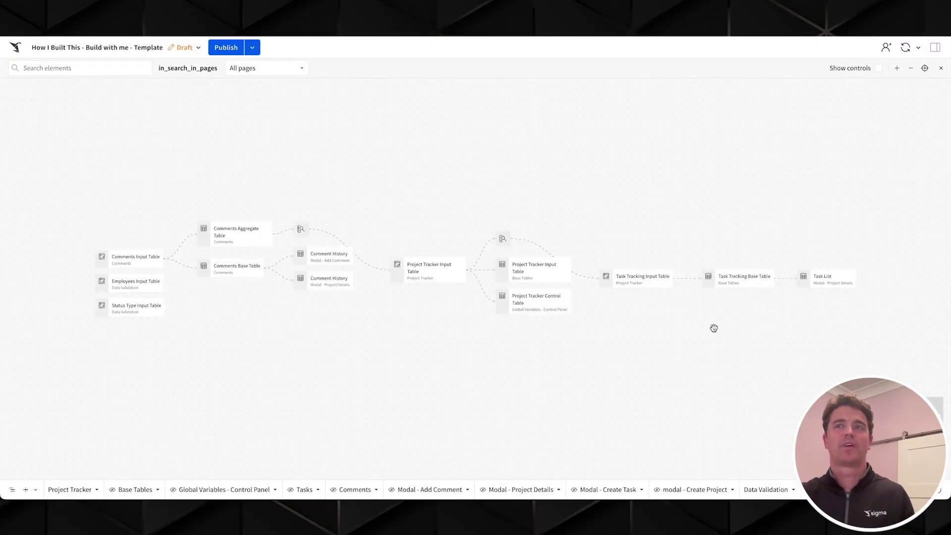
click(827, 278)
click(572, 380)
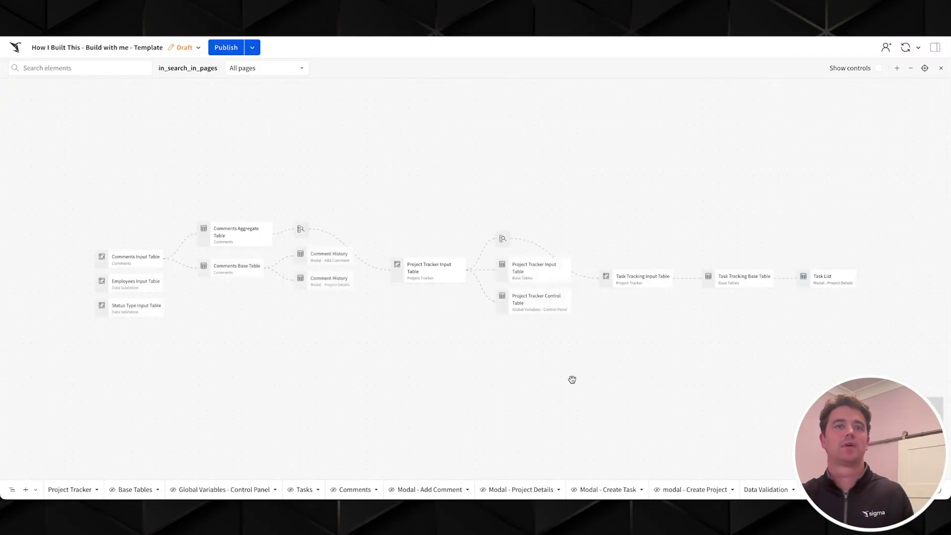
click(75, 490)
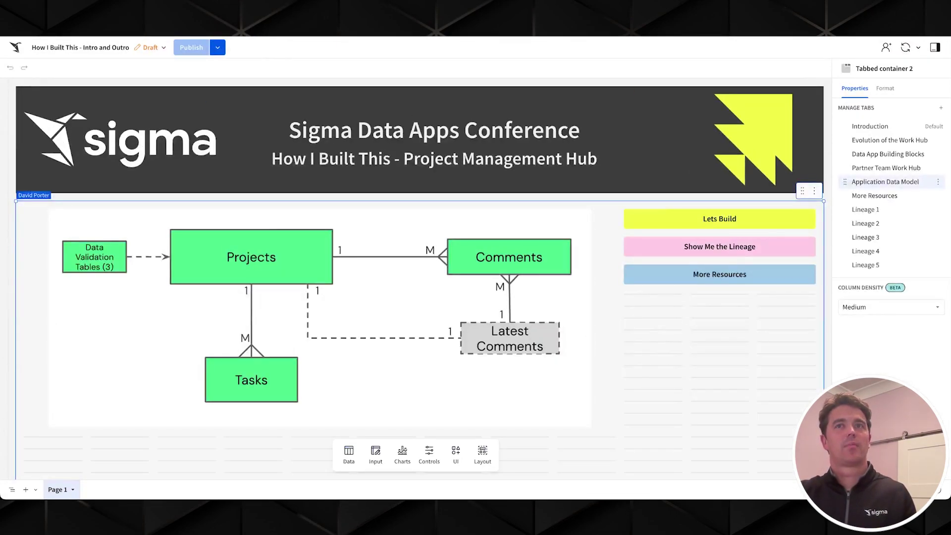
In the "How I Built This - Intro and Outro" workbook, show More Resources and view the linked Data Apps Fundamentals guide.
click(694, 275)
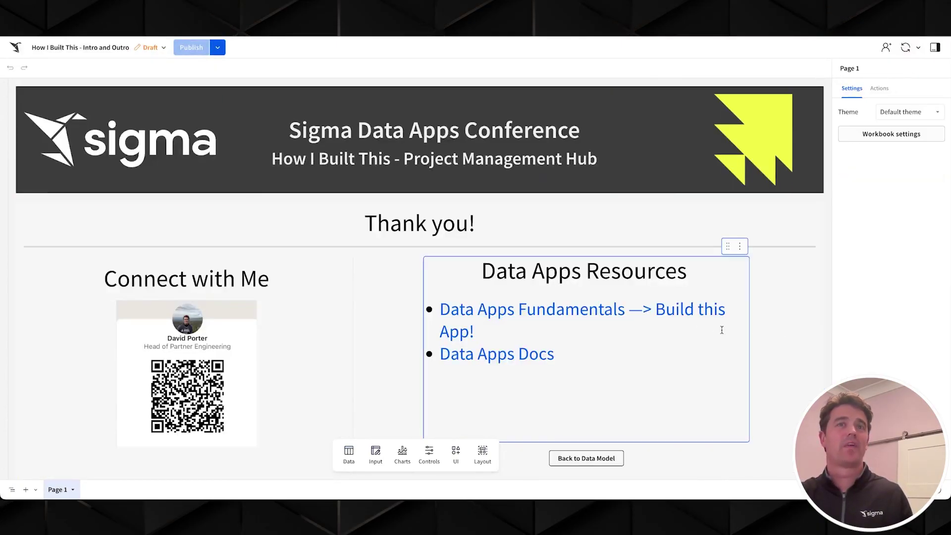
click(667, 315)
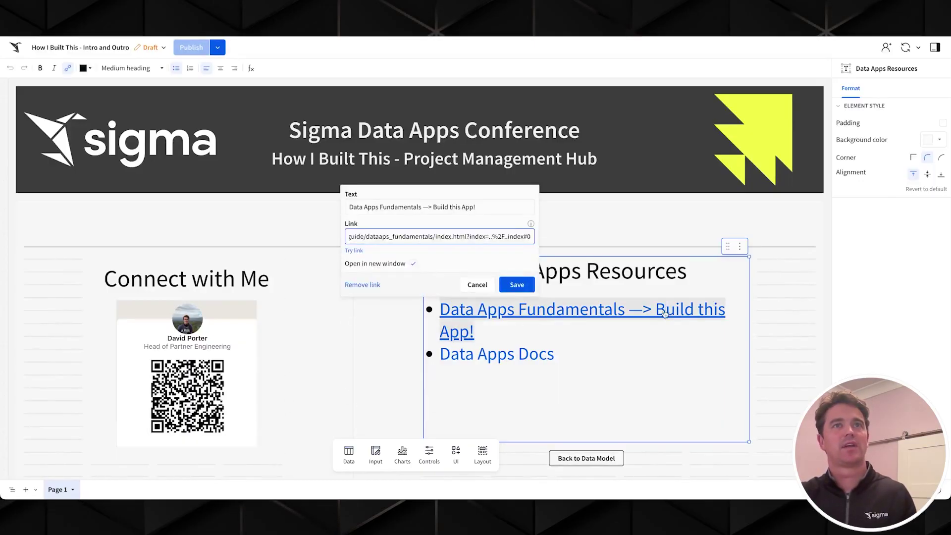
click(353, 250)
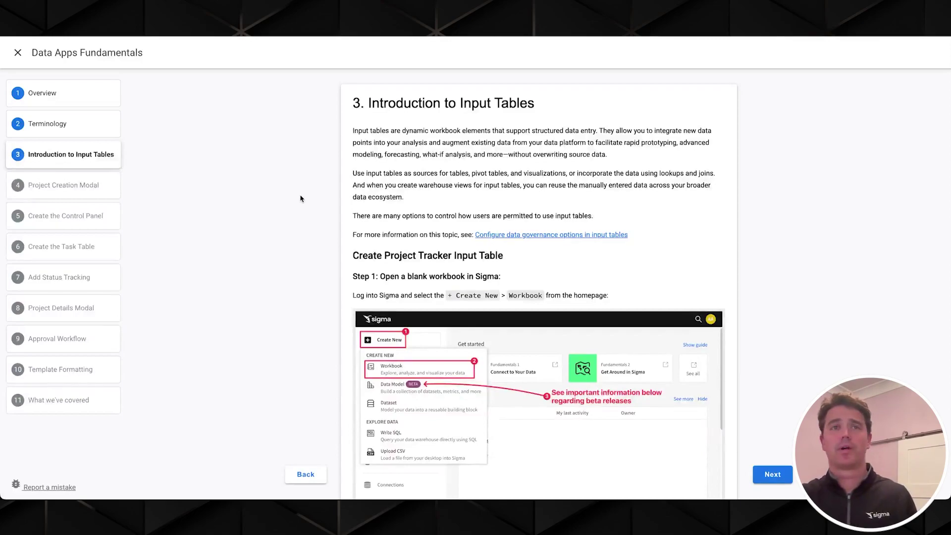
key(ctrl+shift+Tab)
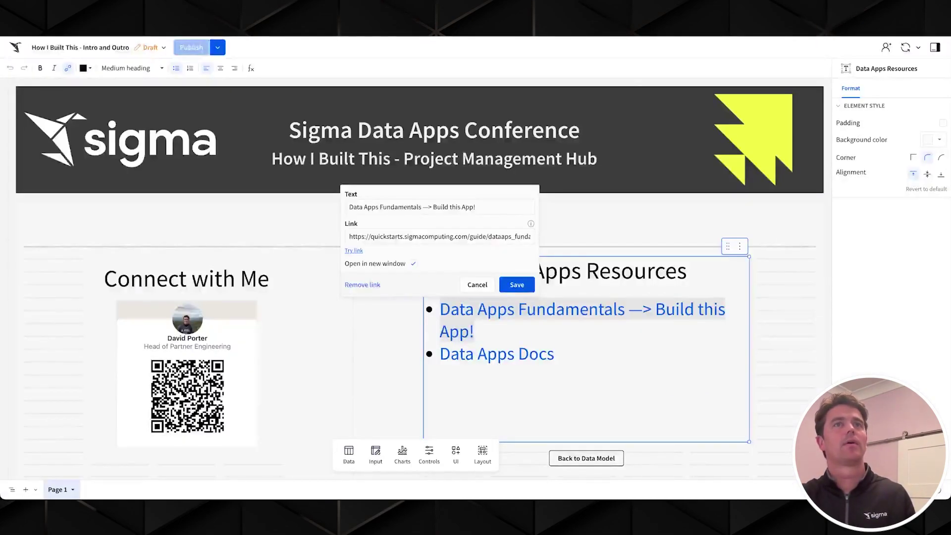
key(Escape)
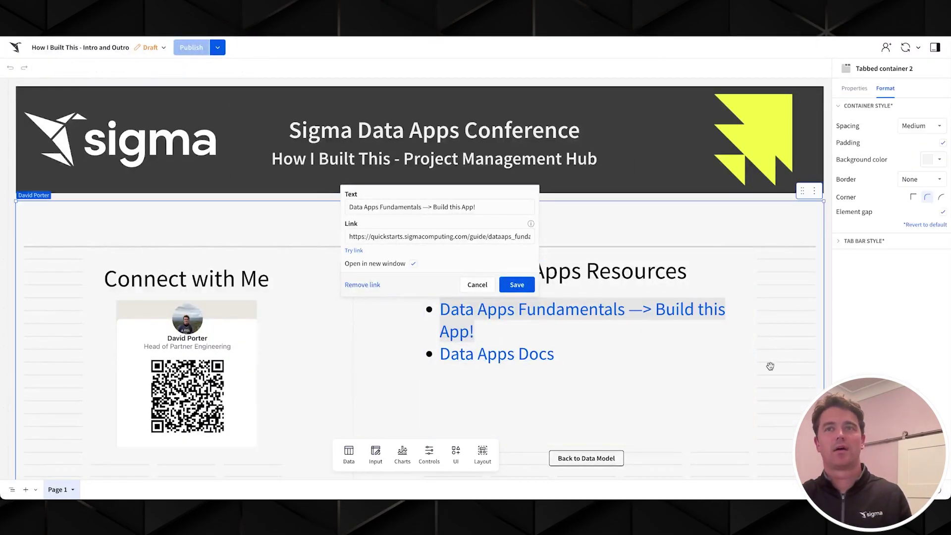
Follow the Data Apps Docs link, skim the data apps documentation, and dismiss the link editor in the presentation workbook.
double_click(521, 361)
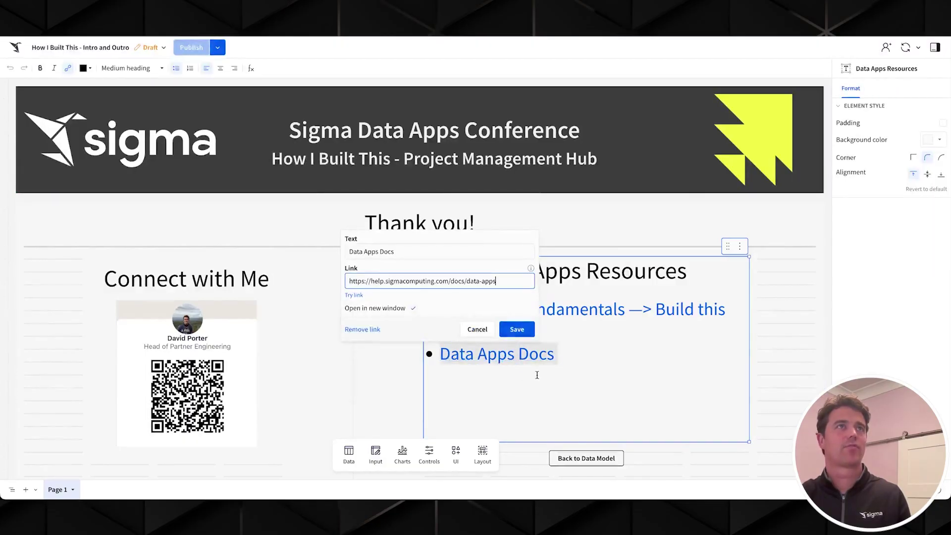
click(354, 295)
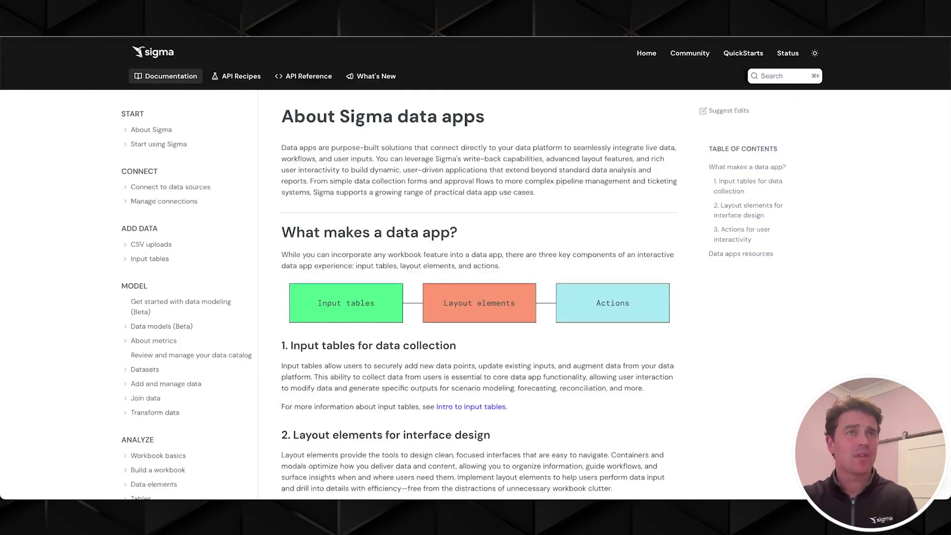
scroll(429, 215, down, 15)
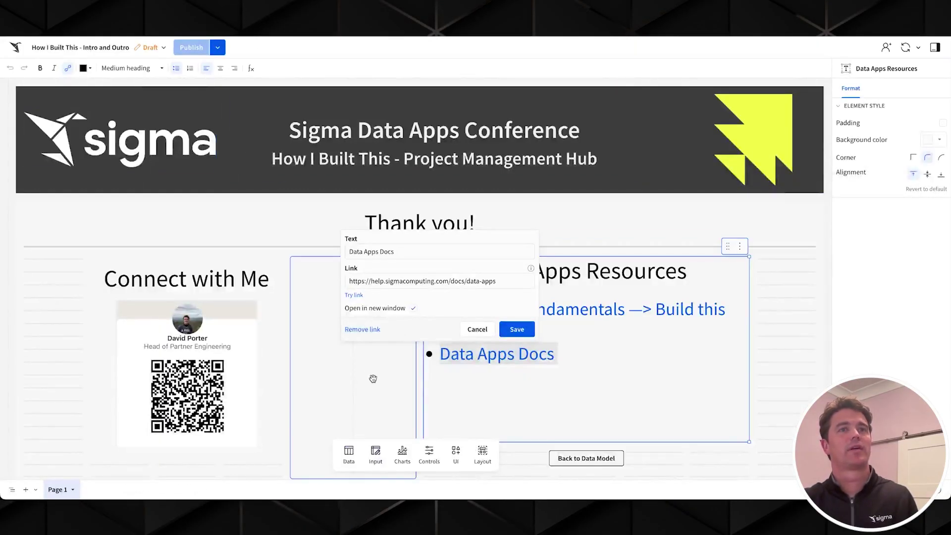
click(53, 382)
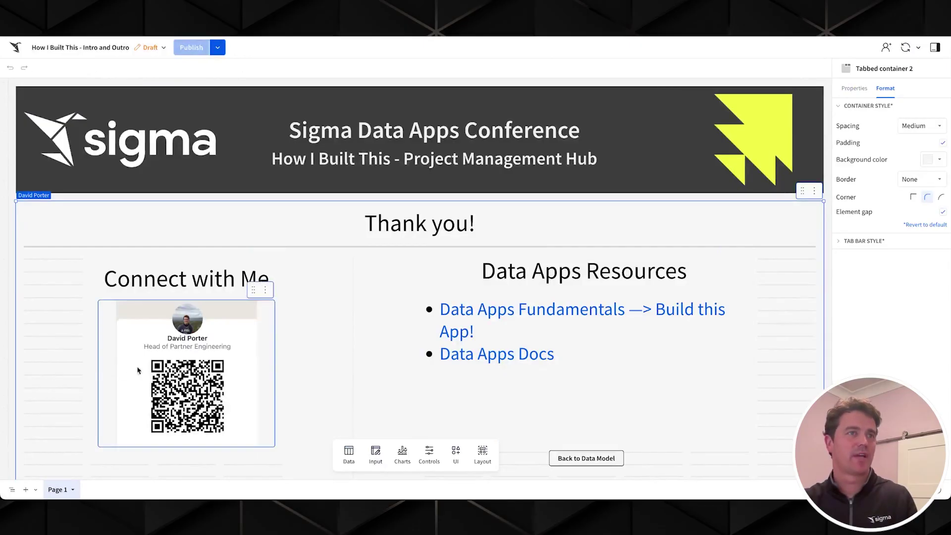